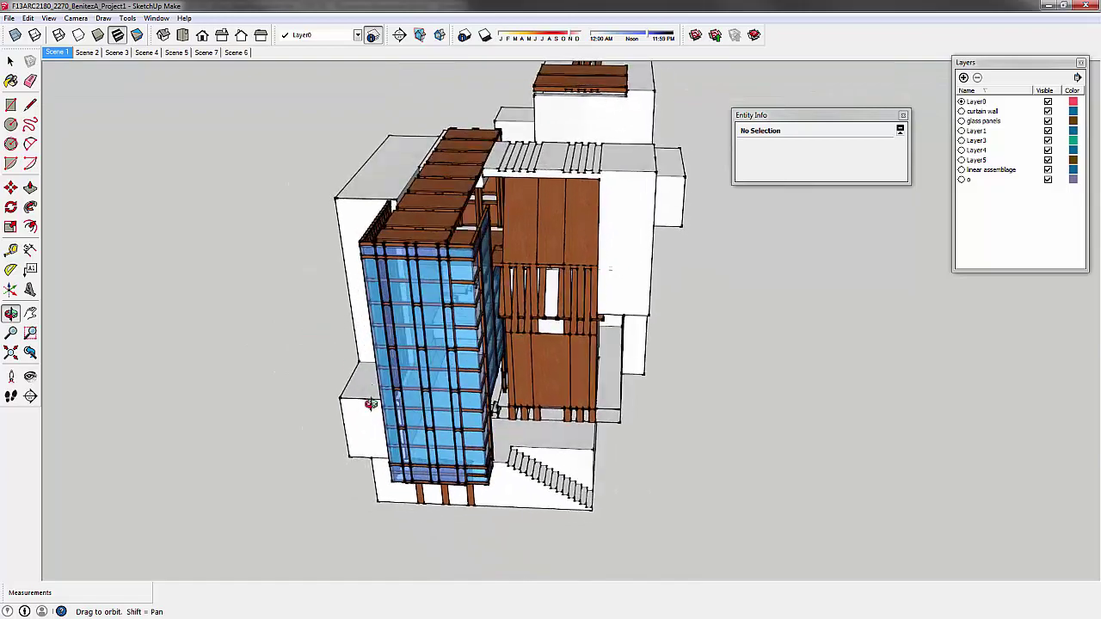
# - Examine the building model from several angles, including the curtain wall, wood panel assembly and white volumes
pyautogui.moveTo(462, 399); pyautogui.dragTo(469, 371, button='middle')
pyautogui.moveTo(497, 311); pyautogui.dragTo(404, 215, button='middle')
pyautogui.keyDown('shift'); pyautogui.moveTo(548, 244); pyautogui.dragTo(439, 296, button='middle'); pyautogui.keyUp('shift')
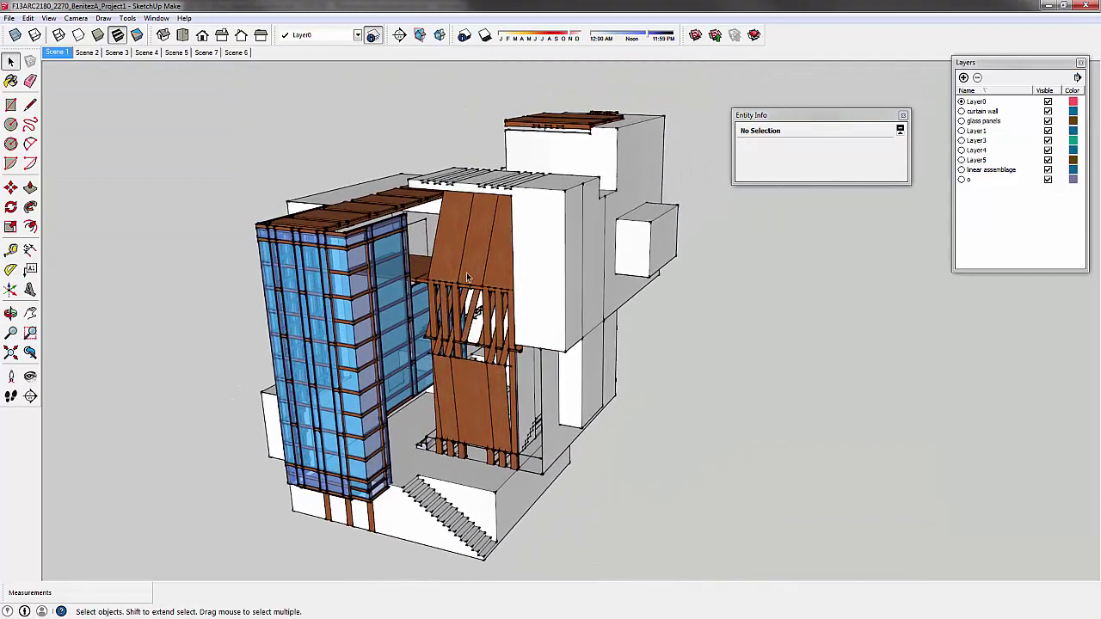
pyautogui.moveTo(371, 294); pyautogui.dragTo(437, 249, button='middle')
pyautogui.scroll(3, 318, 323)
pyautogui.scroll(1, 430, 255)
pyautogui.scroll(-2, 542, 260)
pyautogui.keyDown('shift'); pyautogui.moveTo(540, 244); pyautogui.dragTo(412, 277, button='middle'); pyautogui.keyUp('shift')
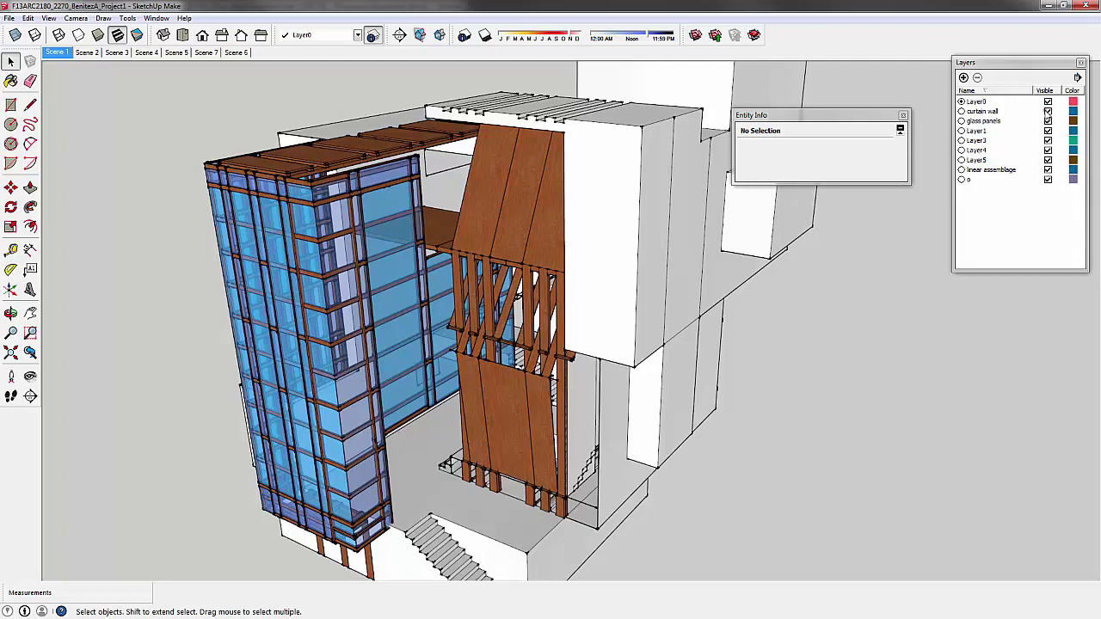
# - Toggle the visibility of the curtain wall and glass panels layers off and back on to check their contents
pyautogui.click(1047, 111)
pyautogui.click(1048, 111)
pyautogui.click(1048, 121)
pyautogui.click(1048, 120)
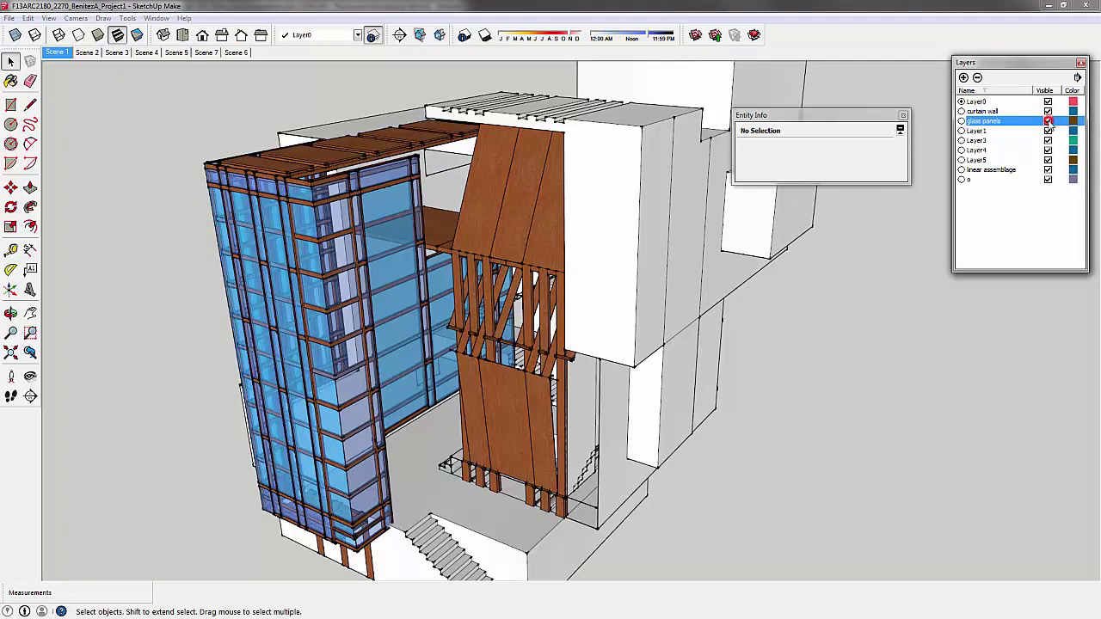
# - Select the wood facade, white upper volume, roof planks and curtain wall in turn to check their layer assignments, then clear the selection
pyautogui.moveTo(419, 105); pyautogui.dragTo(456, 146, button='middle')
pyautogui.click(565, 271)
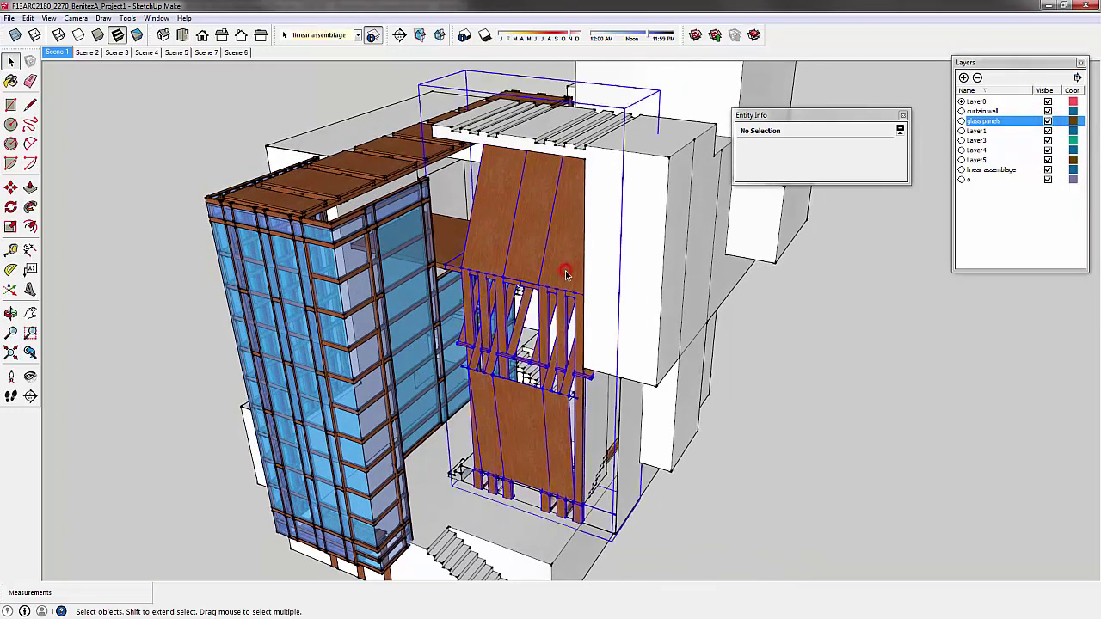
pyautogui.click(646, 246)
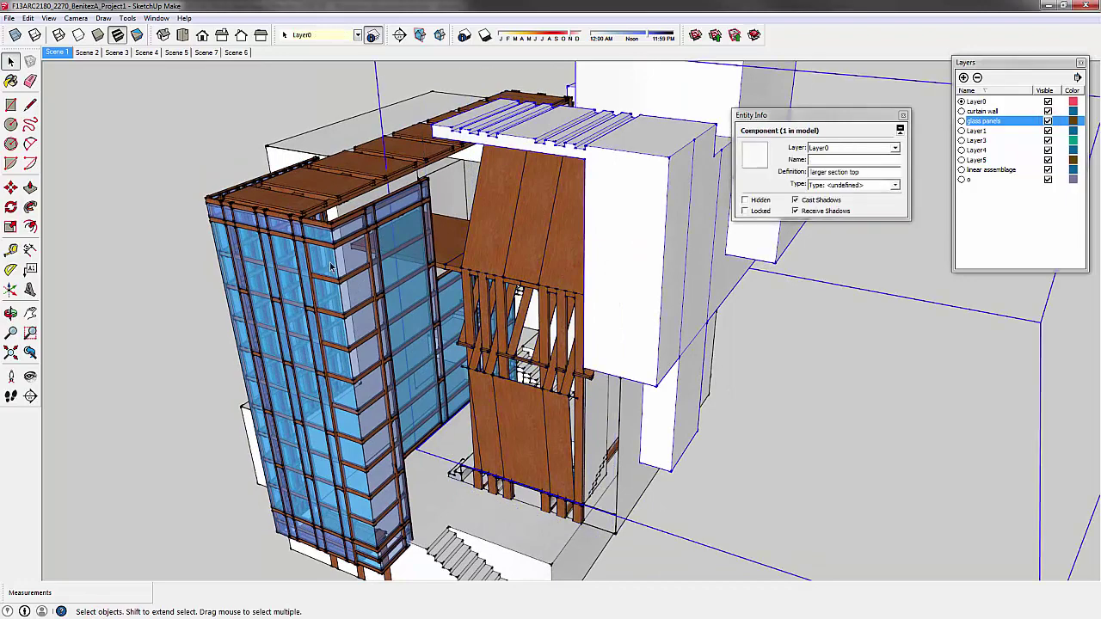
pyautogui.click(331, 198)
pyautogui.click(327, 194)
pyautogui.scroll(4, 320, 225)
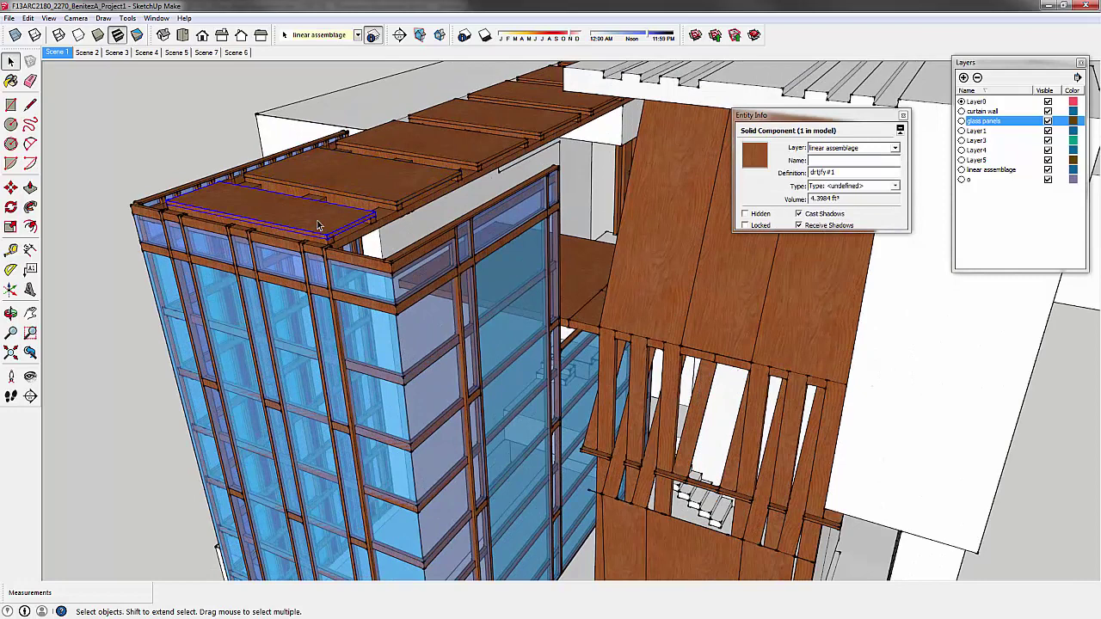
pyautogui.click(385, 220)
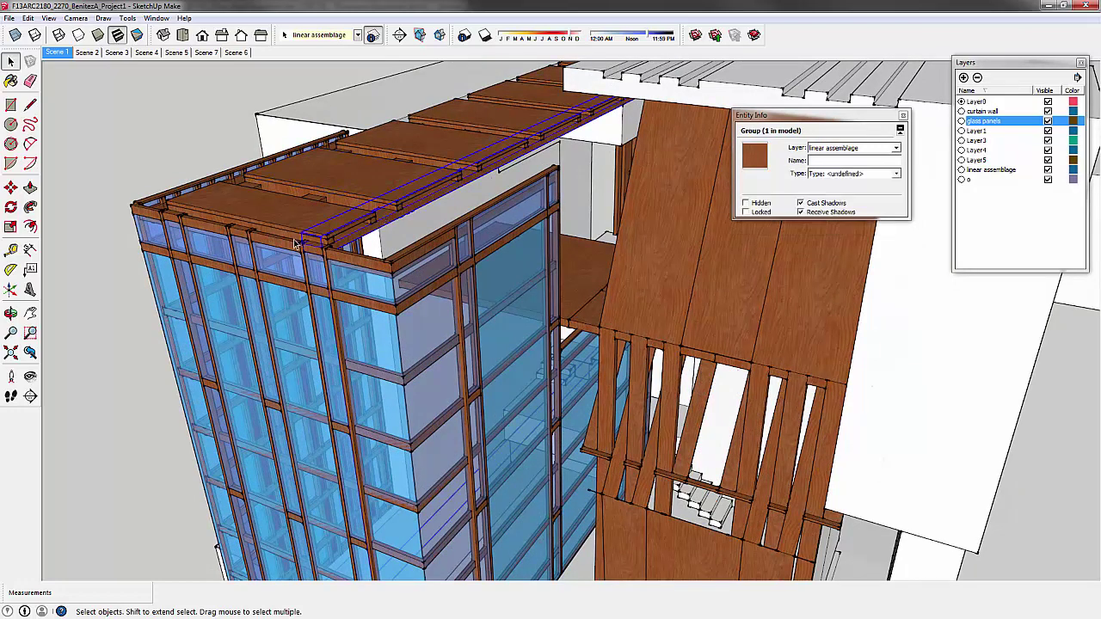
pyautogui.click(325, 254)
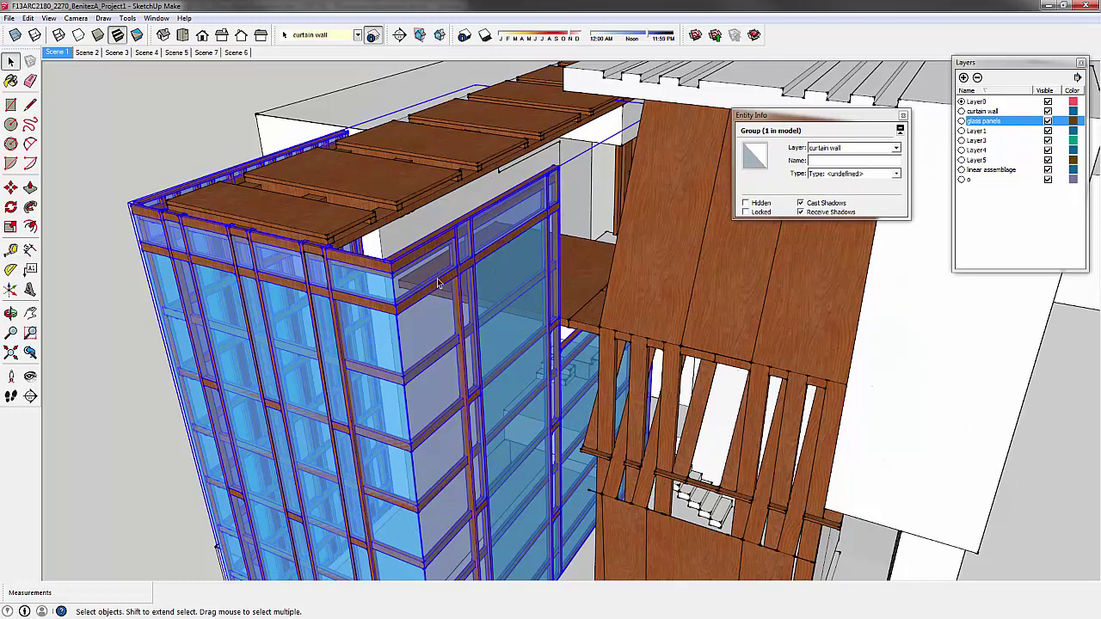
pyautogui.scroll(-5, 437, 278)
pyautogui.click(267, 251)
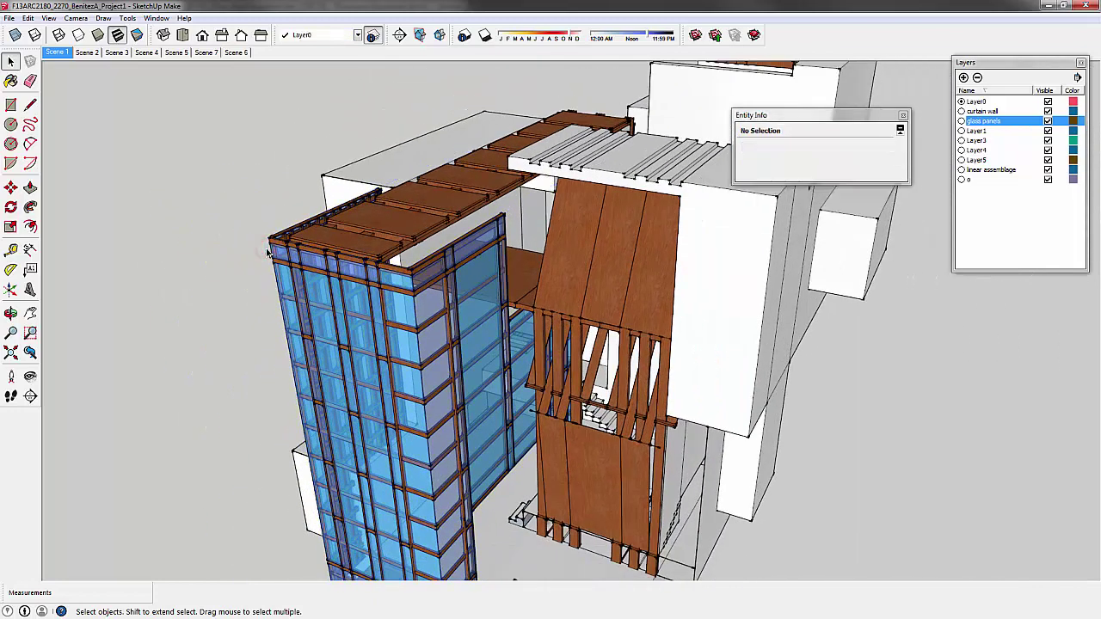
# - Inspect the building's rear and front, and switch to the ImportFile.3dm document in Rhinoceros
pyautogui.moveTo(351, 206); pyautogui.dragTo(593, 257, button='middle')
pyautogui.scroll(3, 530, 252)
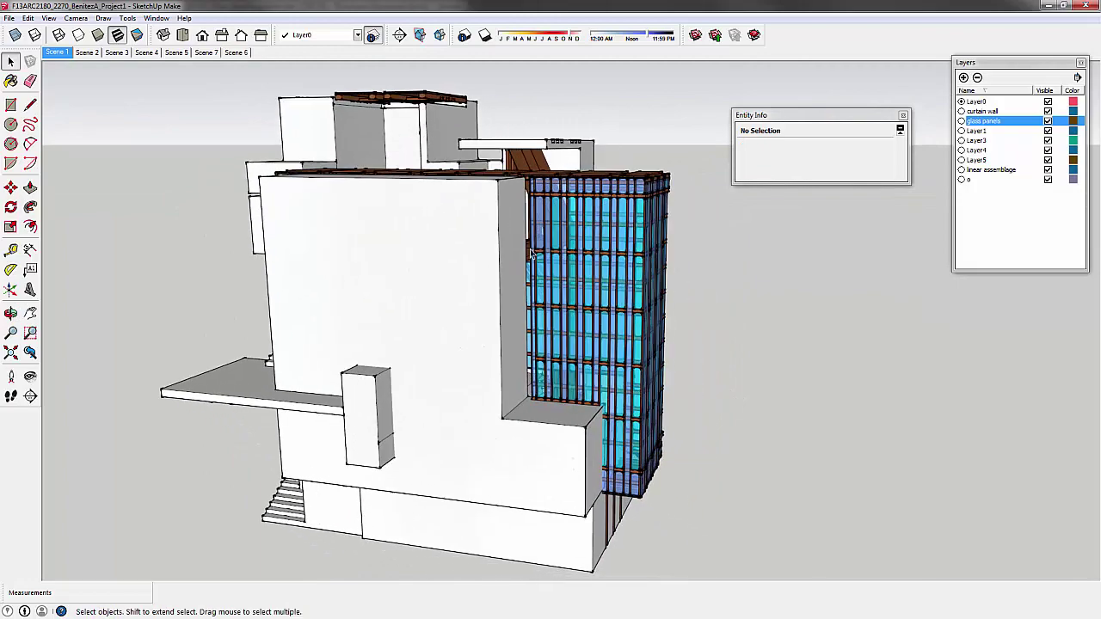
pyautogui.moveTo(487, 219); pyautogui.dragTo(335, 295, button='middle')
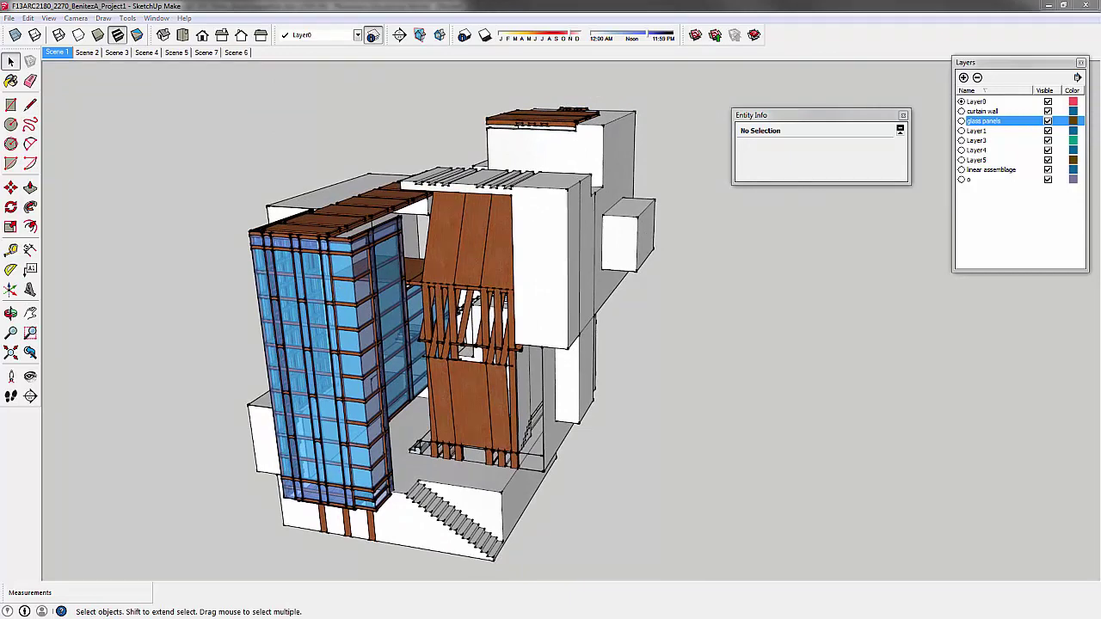
pyautogui.hotkey('alt', 'Tab')
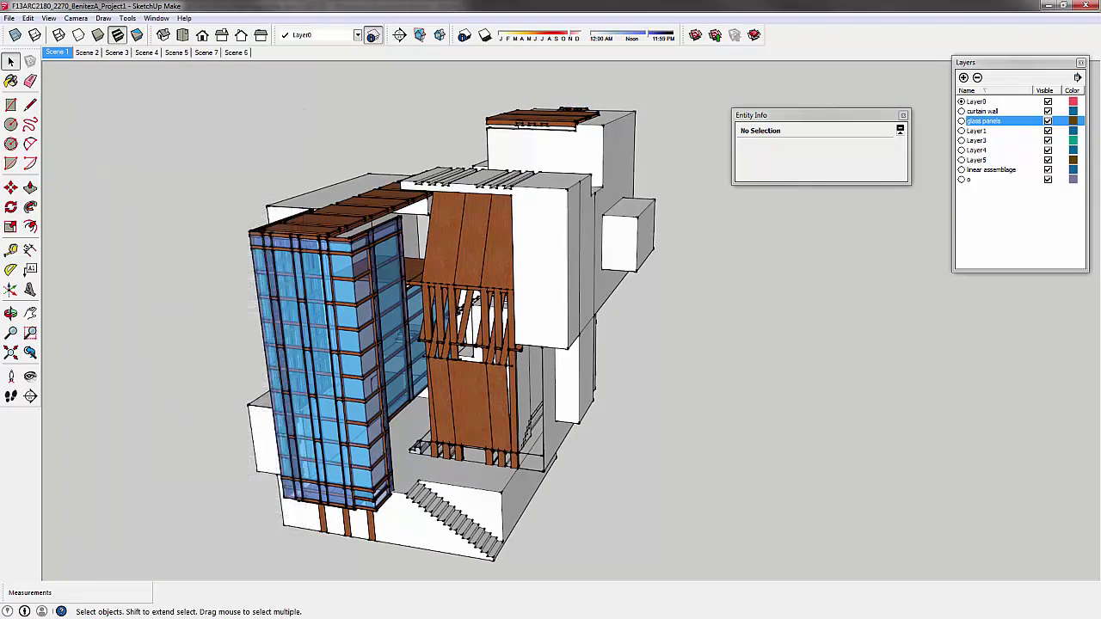
pyautogui.hotkey('alt', 'Tab')
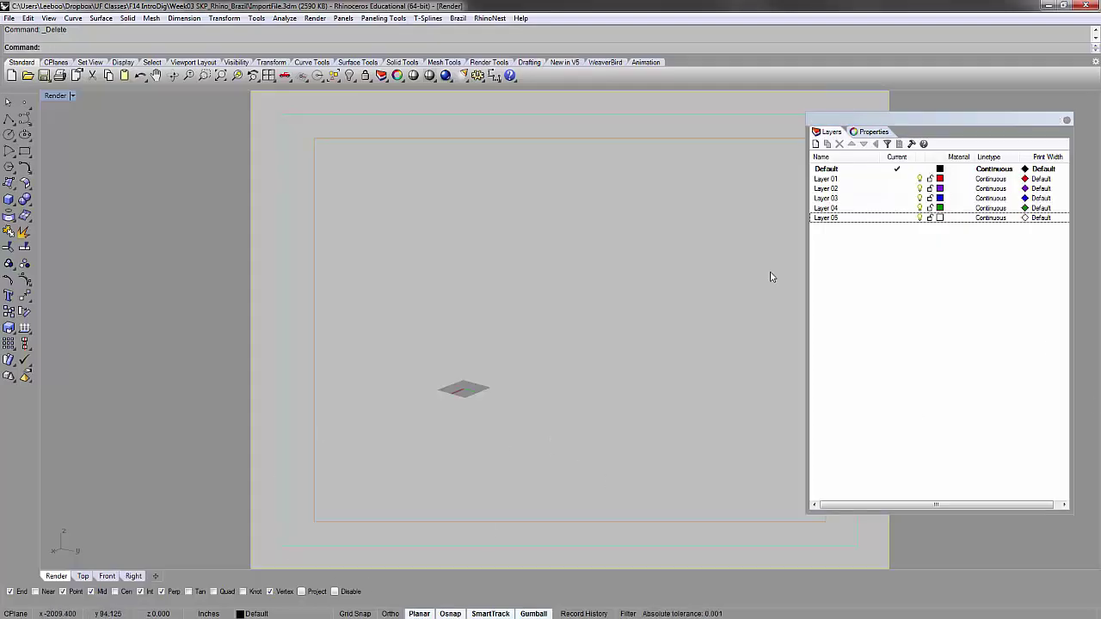
pyautogui.moveTo(588, 352); pyautogui.dragTo(484, 351, button='right')
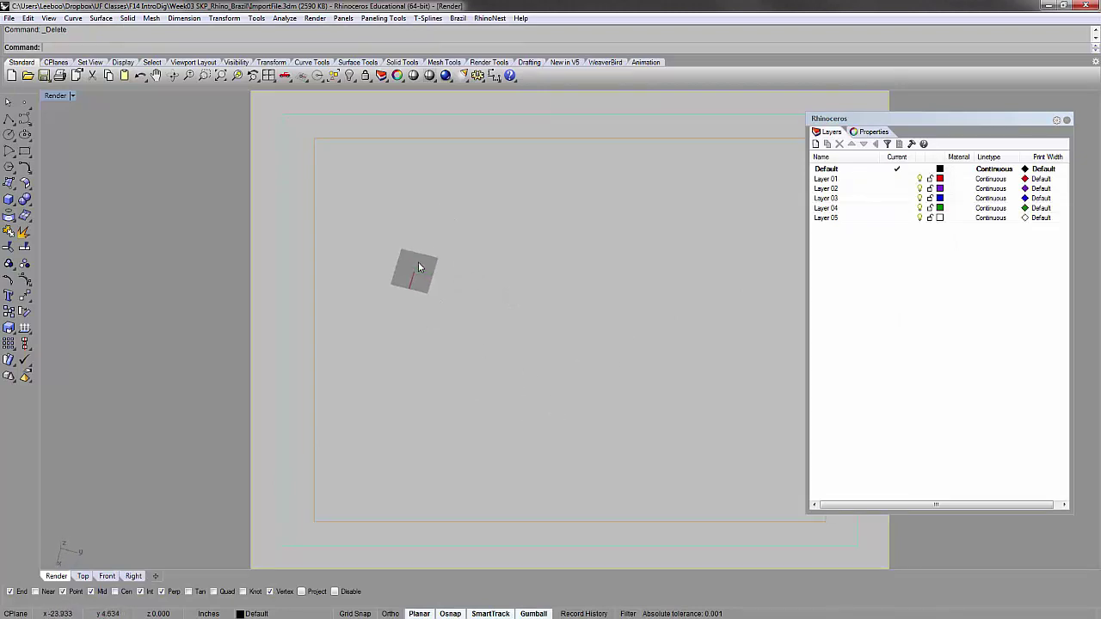
pyautogui.moveTo(418, 266); pyautogui.dragTo(528, 197, button='right')
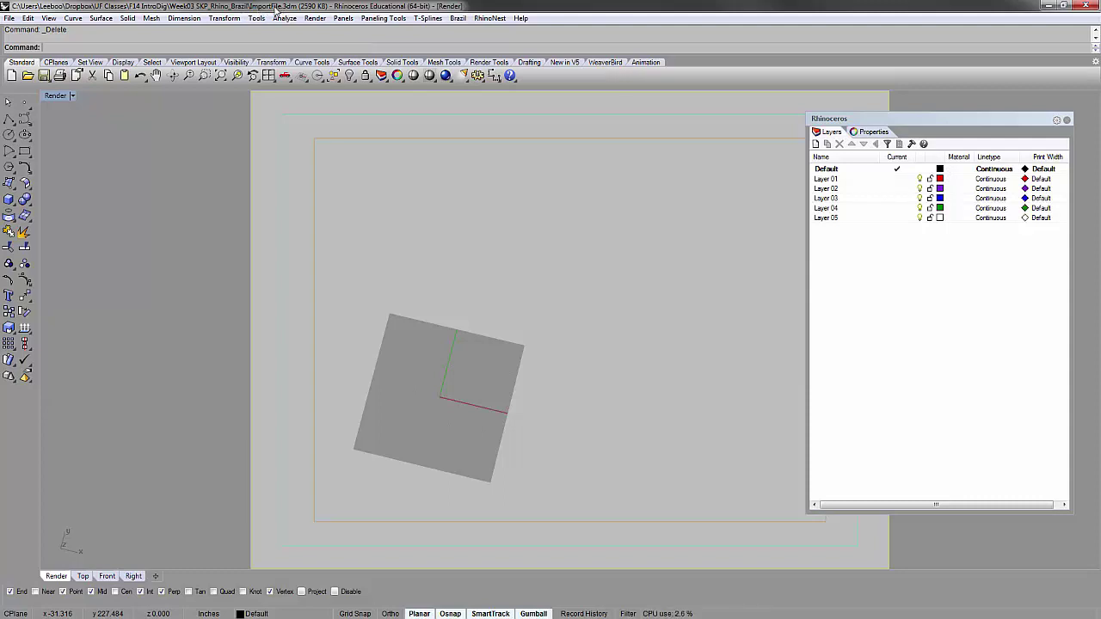
pyautogui.moveTo(454, 356); pyautogui.dragTo(446, 332, button='right')
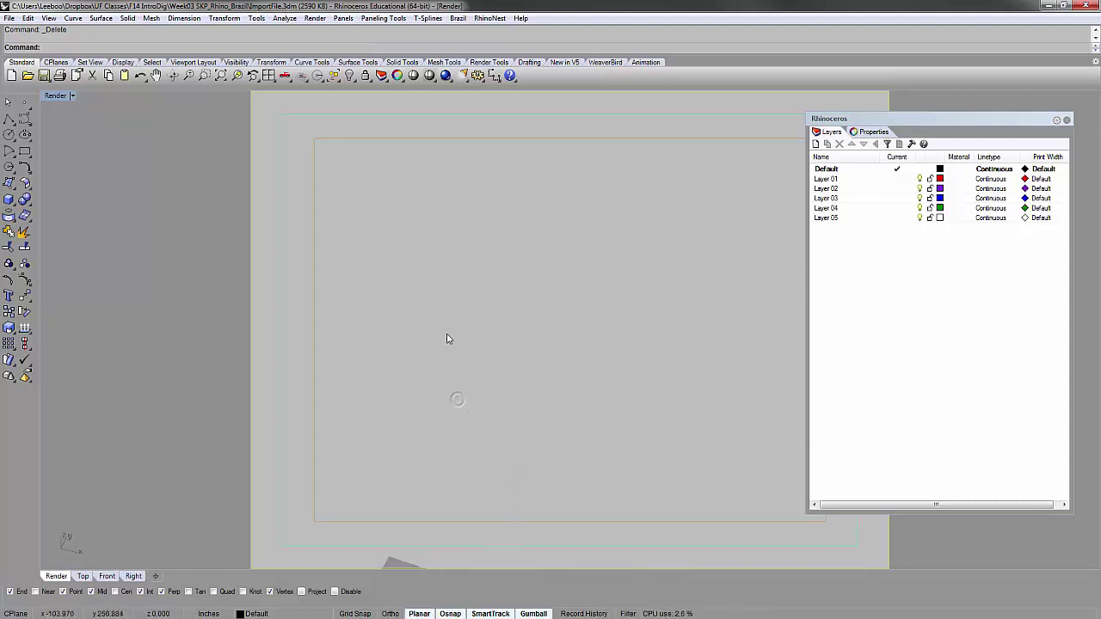
pyautogui.scroll(-6, 447, 337)
pyautogui.keyDown('shift'); pyautogui.moveTo(497, 437); pyautogui.dragTo(460, 308, button='right'); pyautogui.keyUp('shift')
pyautogui.scroll(4, 442, 244)
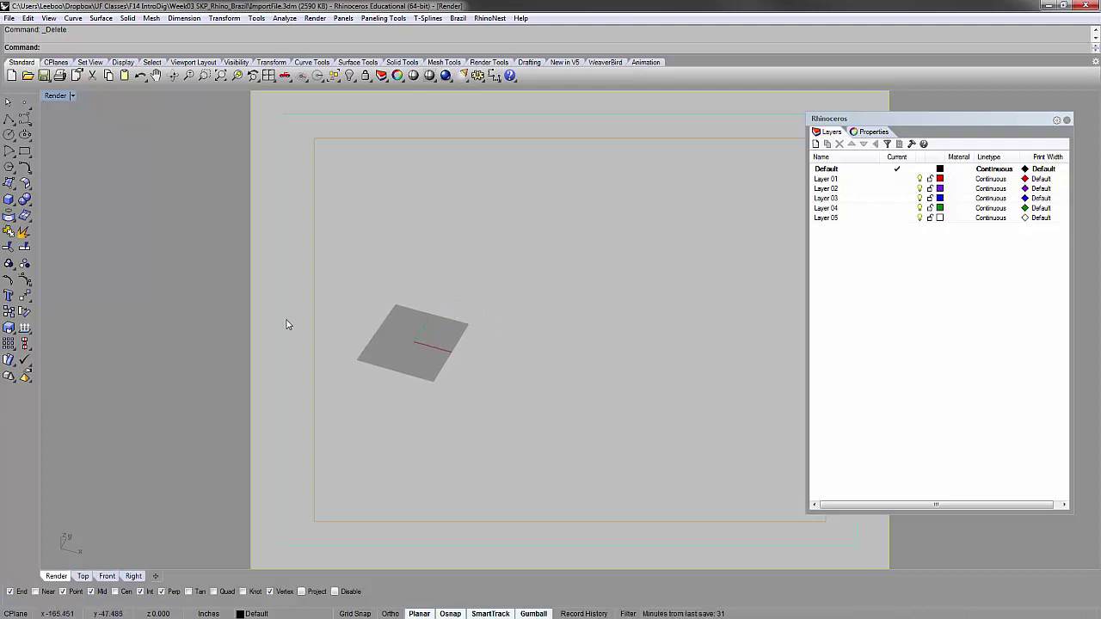
pyautogui.click(490, 282)
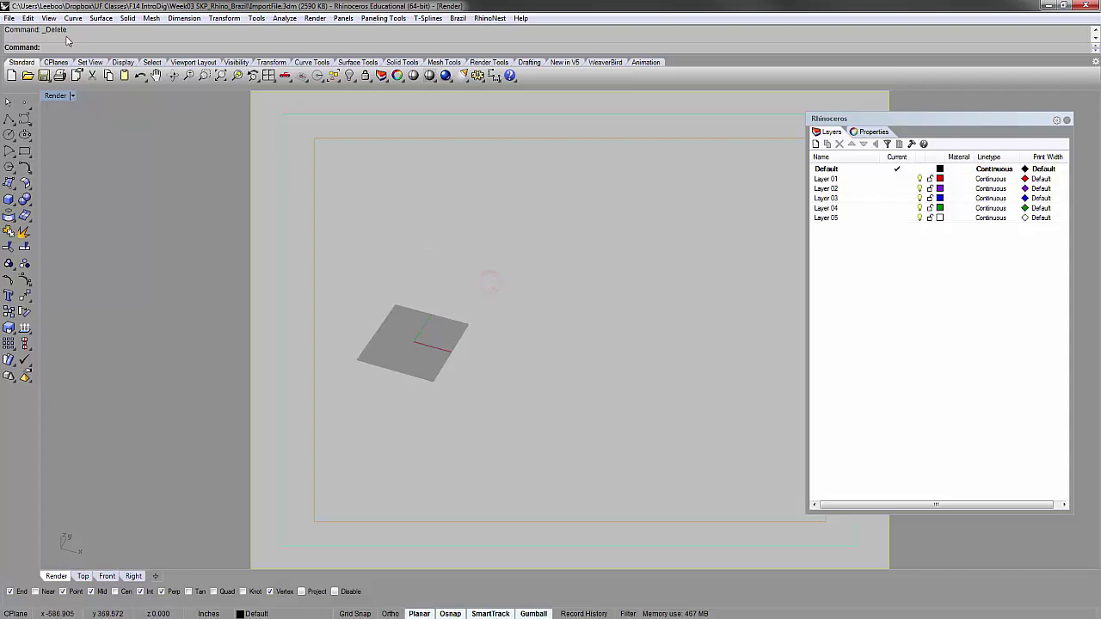
# - Start importing the SketchUp (*.skp) project file of the building into the current document
pyautogui.click(8, 18)
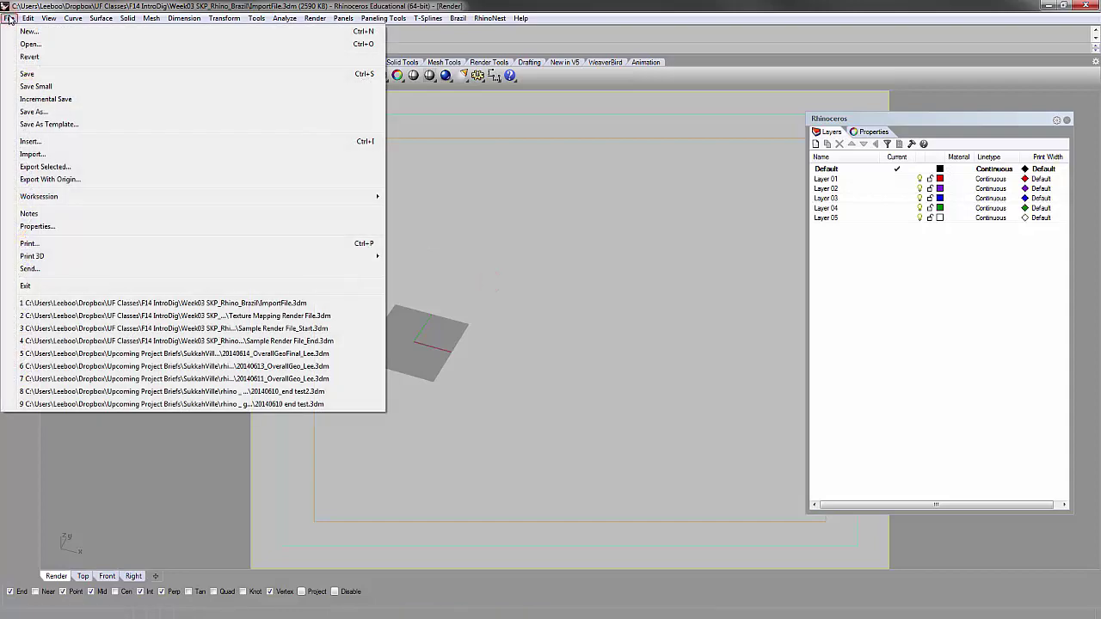
pyautogui.click(110, 154)
pyautogui.moveTo(538, 172); pyautogui.dragTo(374, 138)
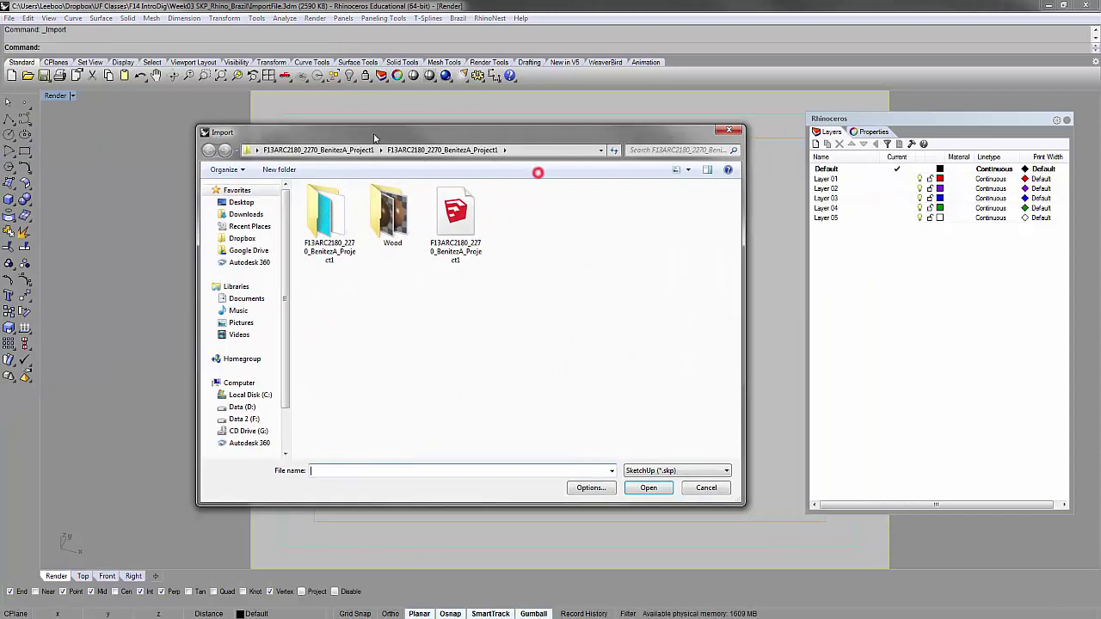
pyautogui.click(459, 225)
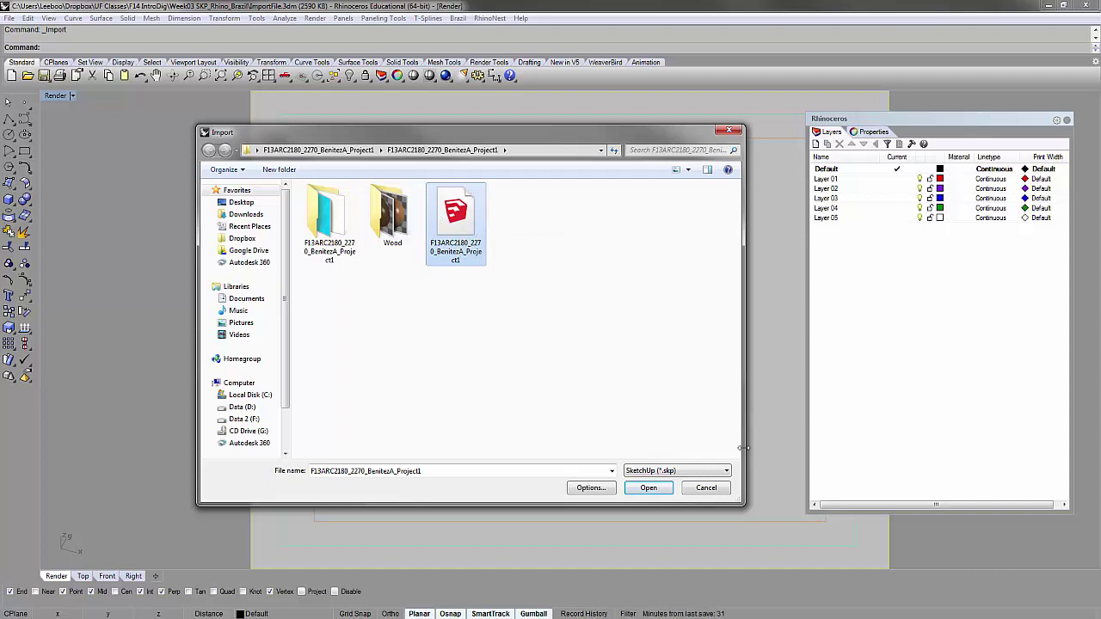
pyautogui.click(575, 489)
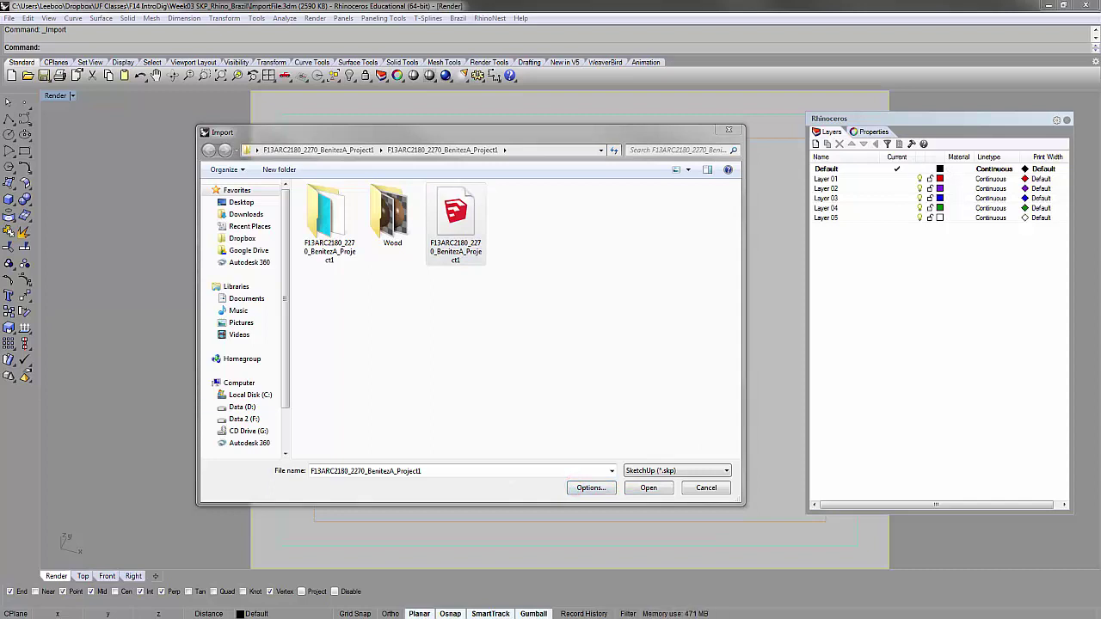
pyautogui.click(647, 487)
# - Set the SKP import to bring faces in as Mesh and run the import with the other options kept
pyautogui.moveTo(0, 383); pyautogui.dragTo(492, 174)
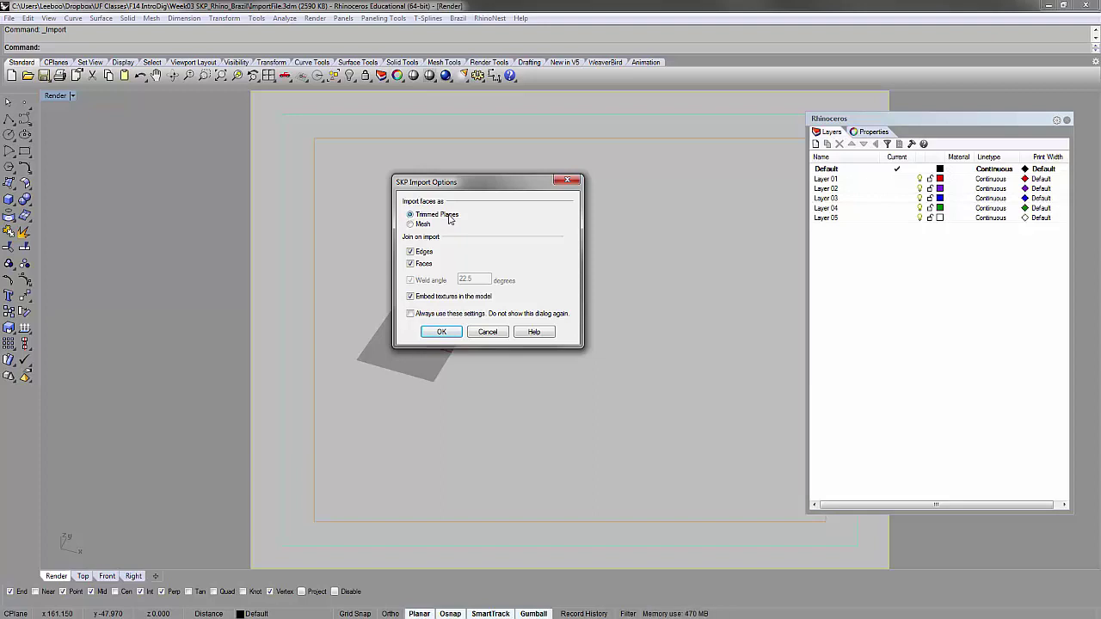
pyautogui.click(418, 225)
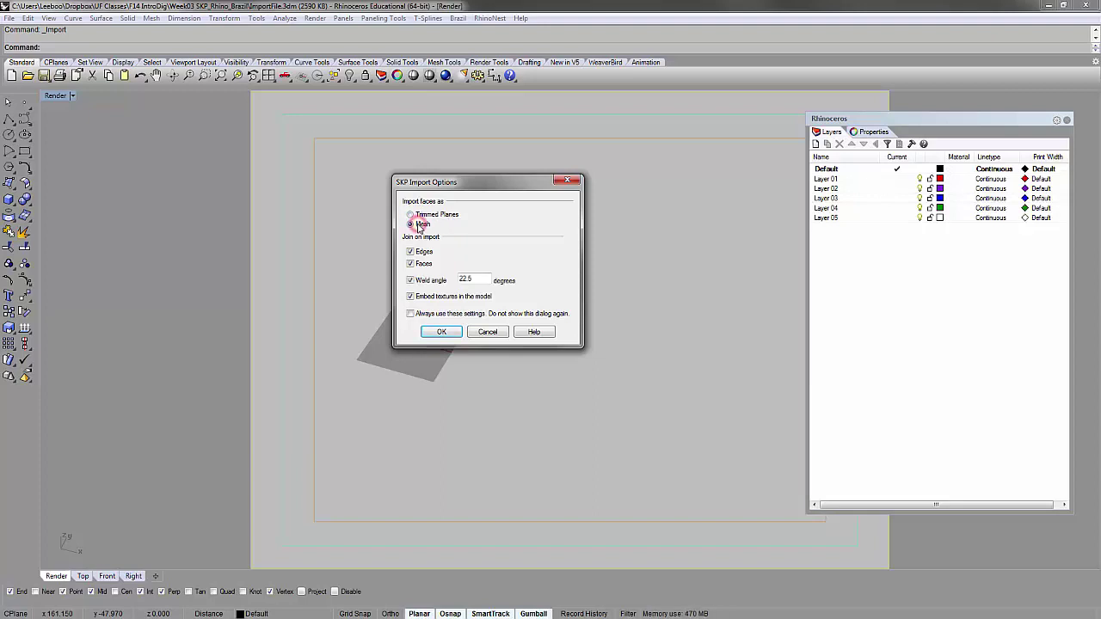
pyautogui.click(418, 215)
pyautogui.click(419, 225)
pyautogui.click(439, 332)
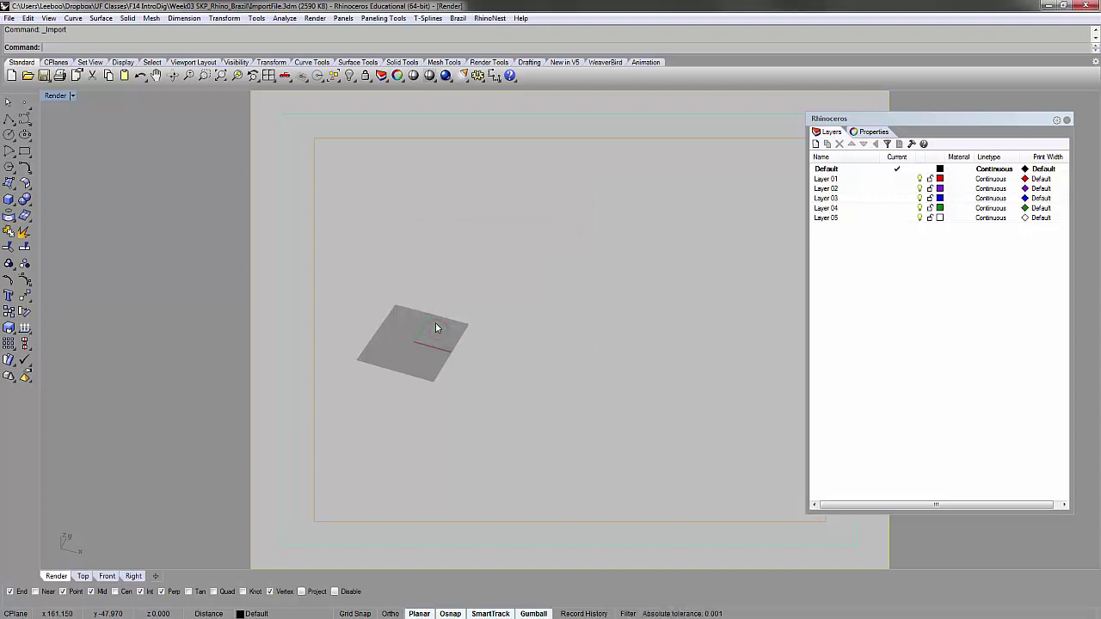
# - Select all imported geometry, zoom the Render viewport to it, and clear the selection to view the whole building
pyautogui.scroll(2, 430, 320)
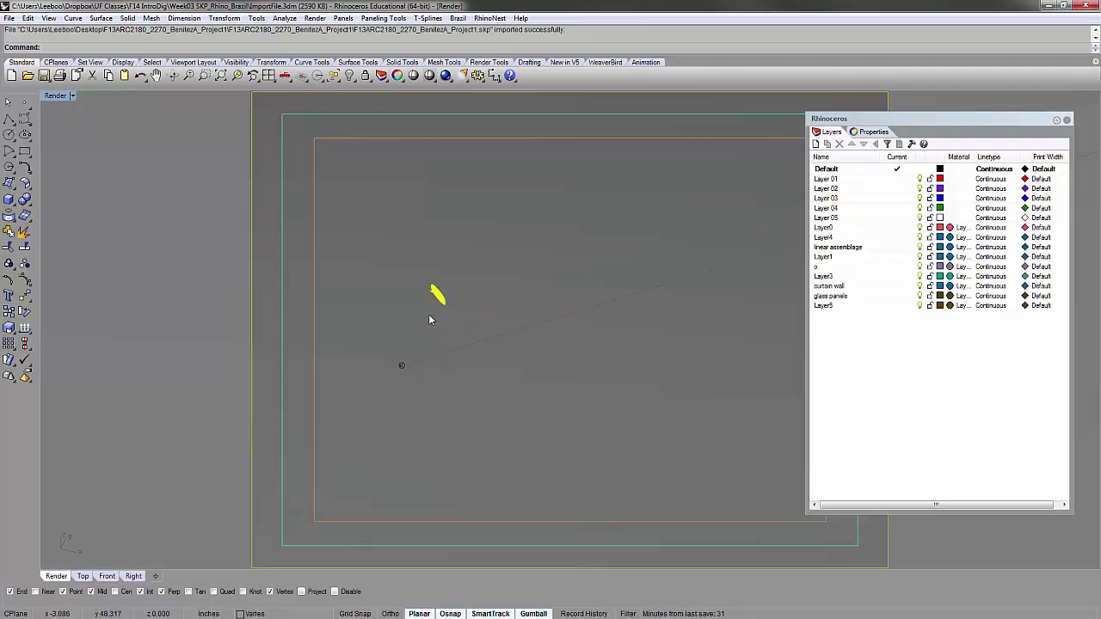
pyautogui.moveTo(456, 320); pyautogui.dragTo(479, 315, button='right')
pyautogui.scroll(-5, 479, 317)
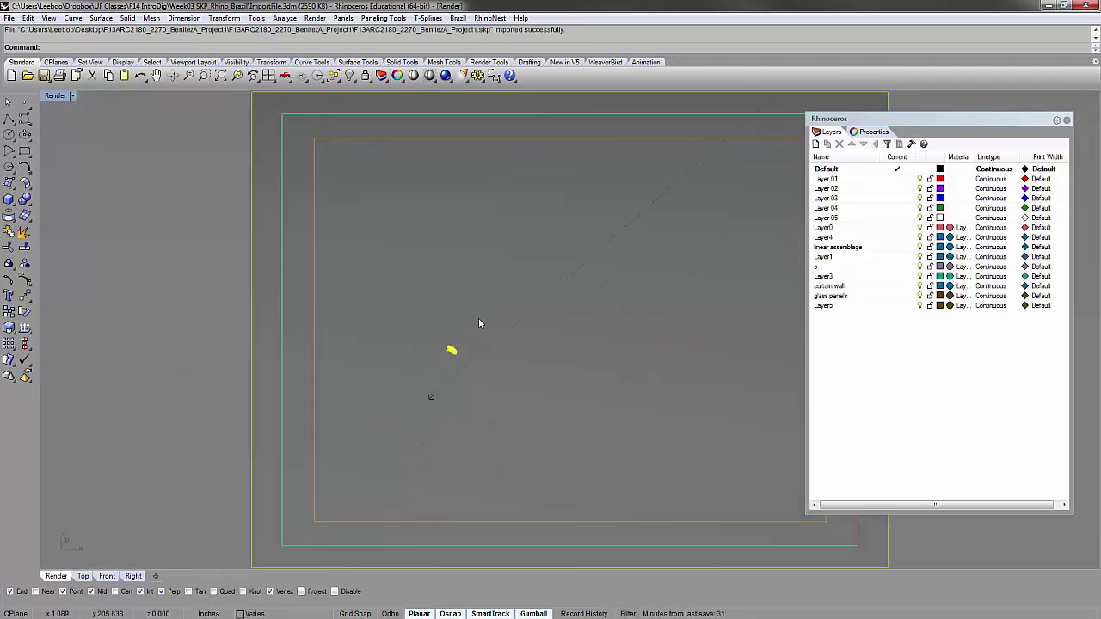
pyautogui.hotkey('ctrl', 'a')
pyautogui.write('zs')
pyautogui.press('Return')
pyautogui.click(449, 350)
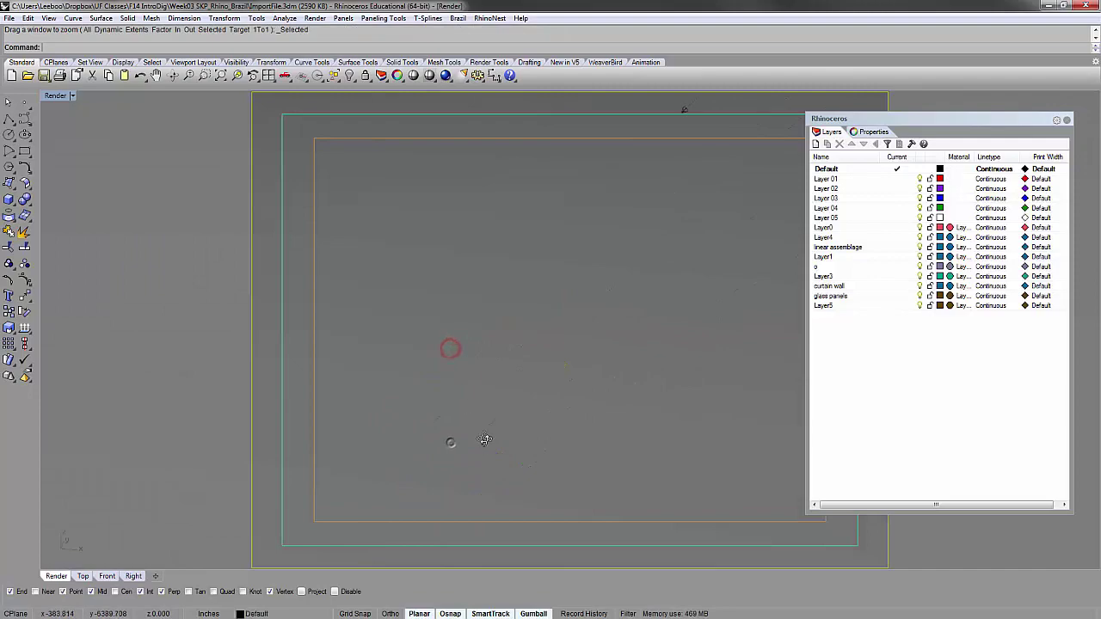
pyautogui.moveTo(483, 439); pyautogui.dragTo(479, 376, button='right')
pyautogui.scroll(10, 430, 241)
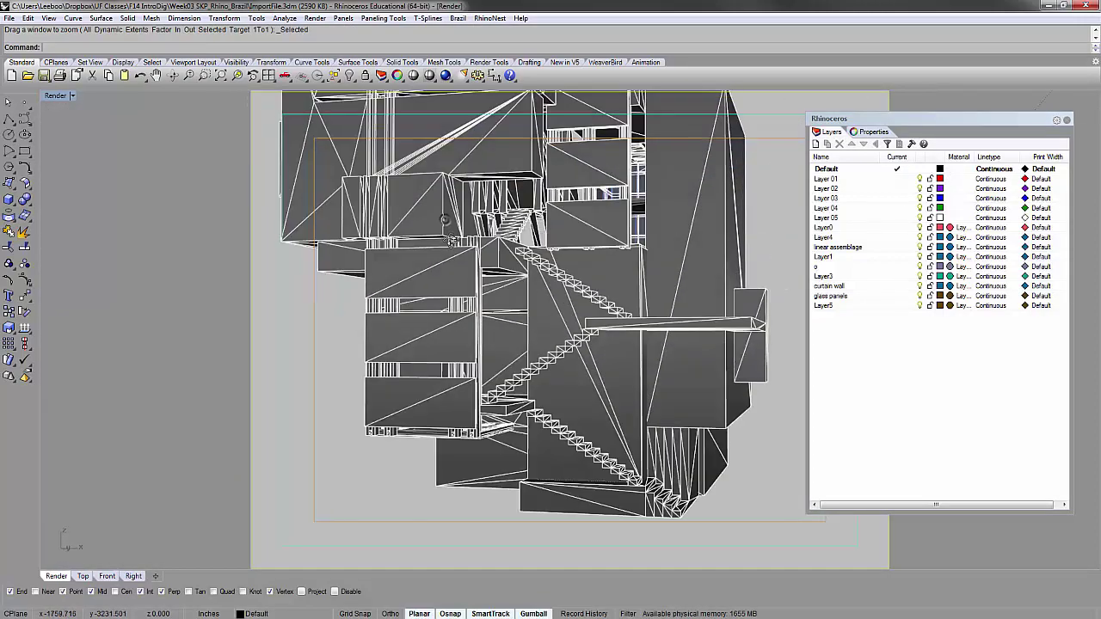
pyautogui.scroll(-5, 424, 239)
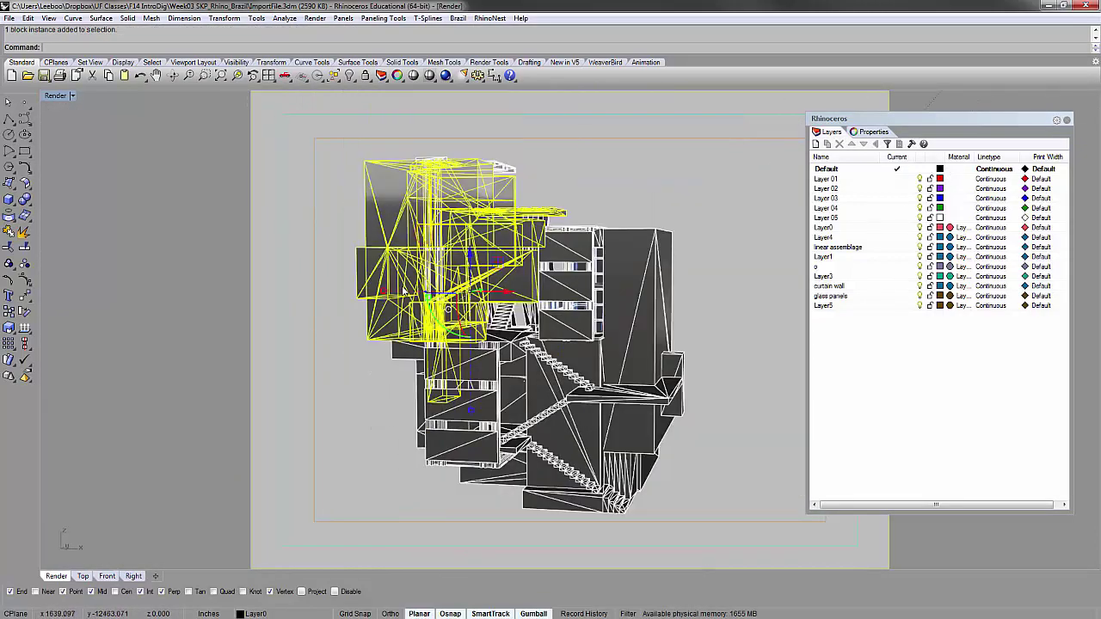
# - Select the building's large upper volume and display its object description with the What command
pyautogui.rightClick(404, 295)
pyautogui.moveTo(404, 295); pyautogui.dragTo(499, 250, button='right')
pyautogui.click(442, 170)
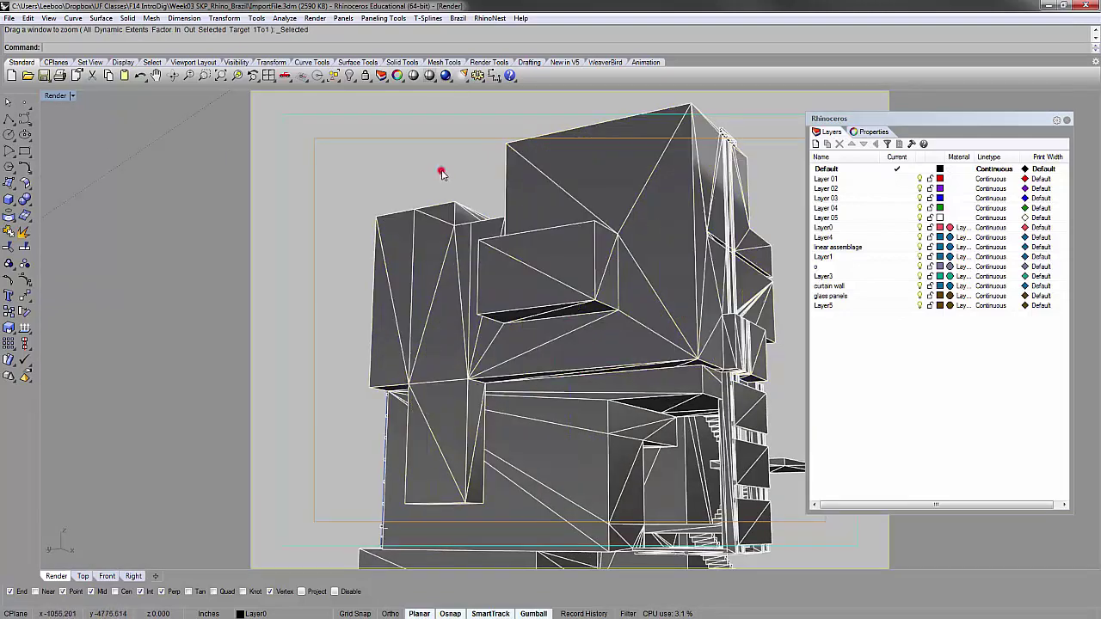
pyautogui.moveTo(650, 278); pyautogui.dragTo(553, 256, button='right')
pyautogui.click(553, 256)
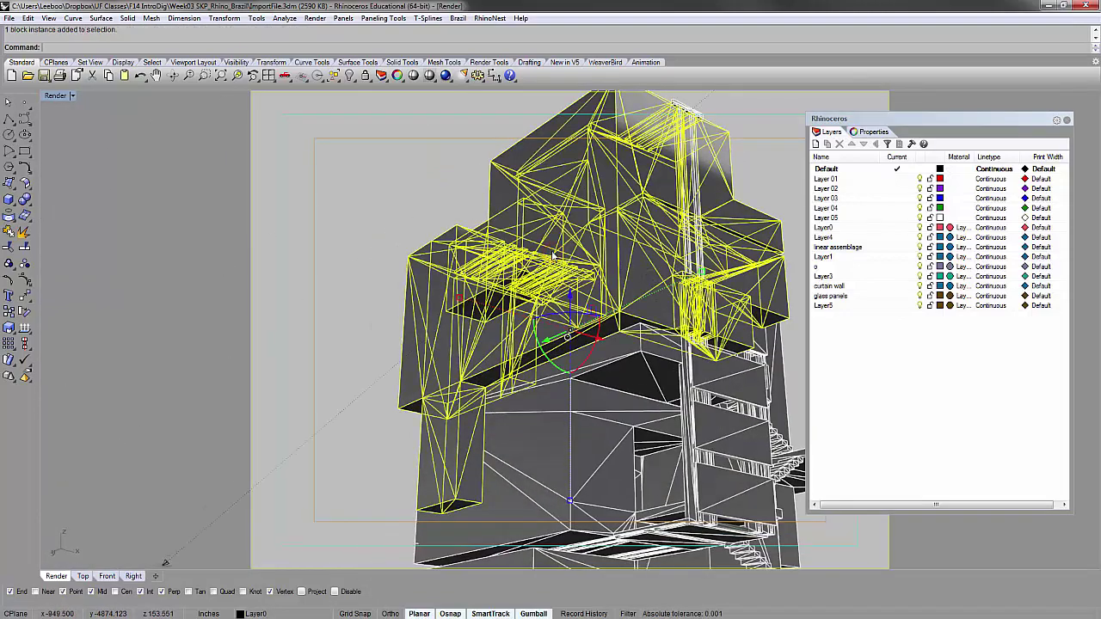
pyautogui.write('Wahlt')
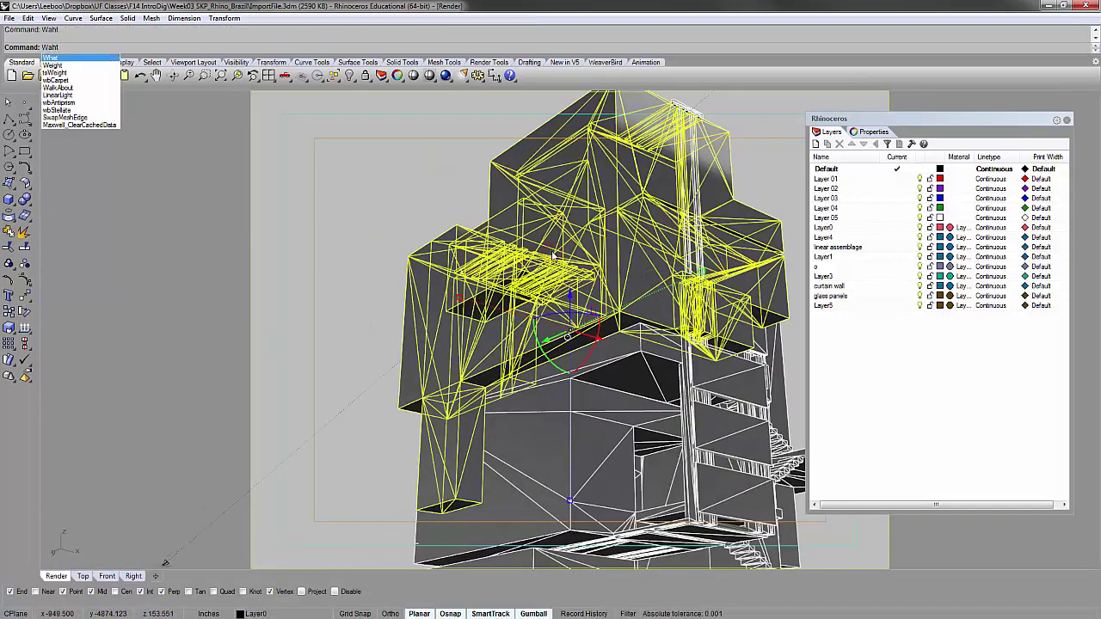
pyautogui.press('Return')
pyautogui.write('Wha')
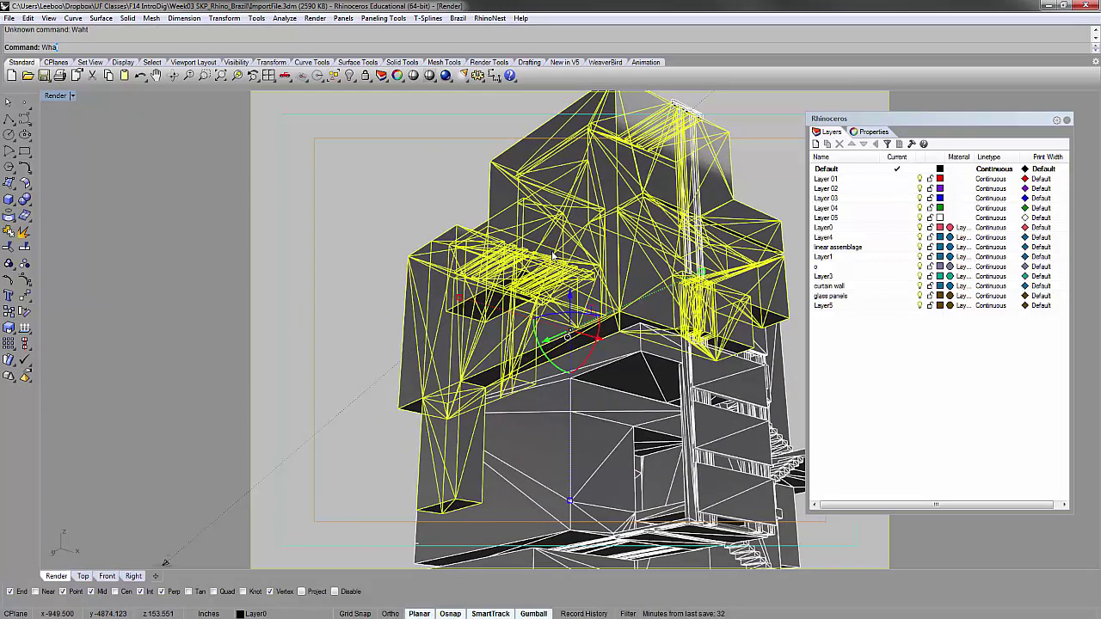
pyautogui.write('t')
pyautogui.press('Return')
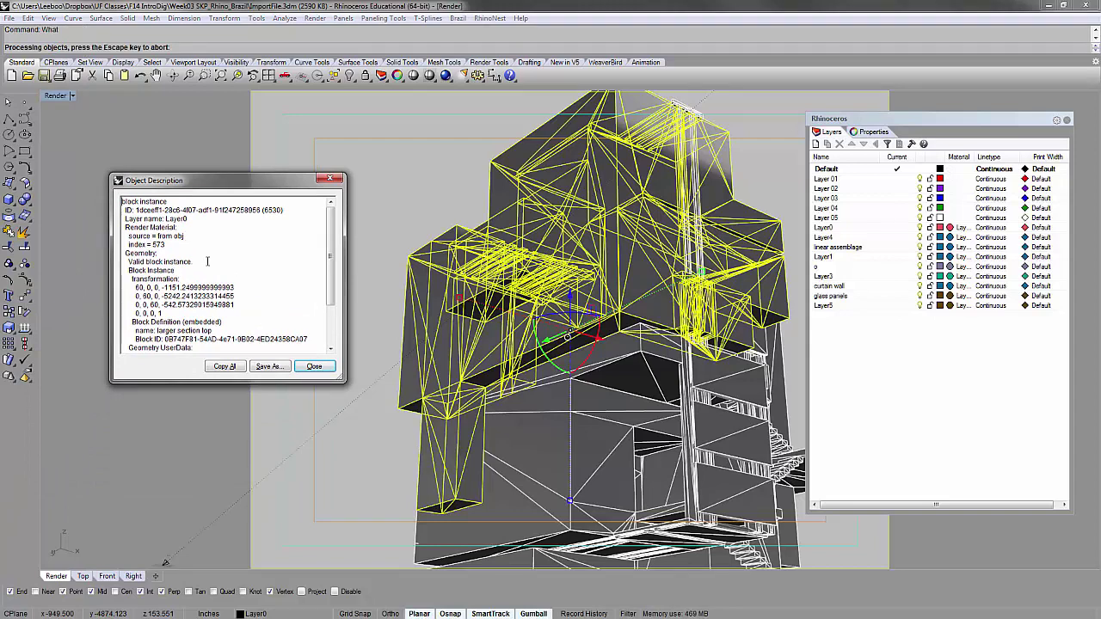
# - Close the object description, select the building's lower volume, zoom to it to view it, and clear the selection
pyautogui.click(330, 179)
pyautogui.click(539, 478)
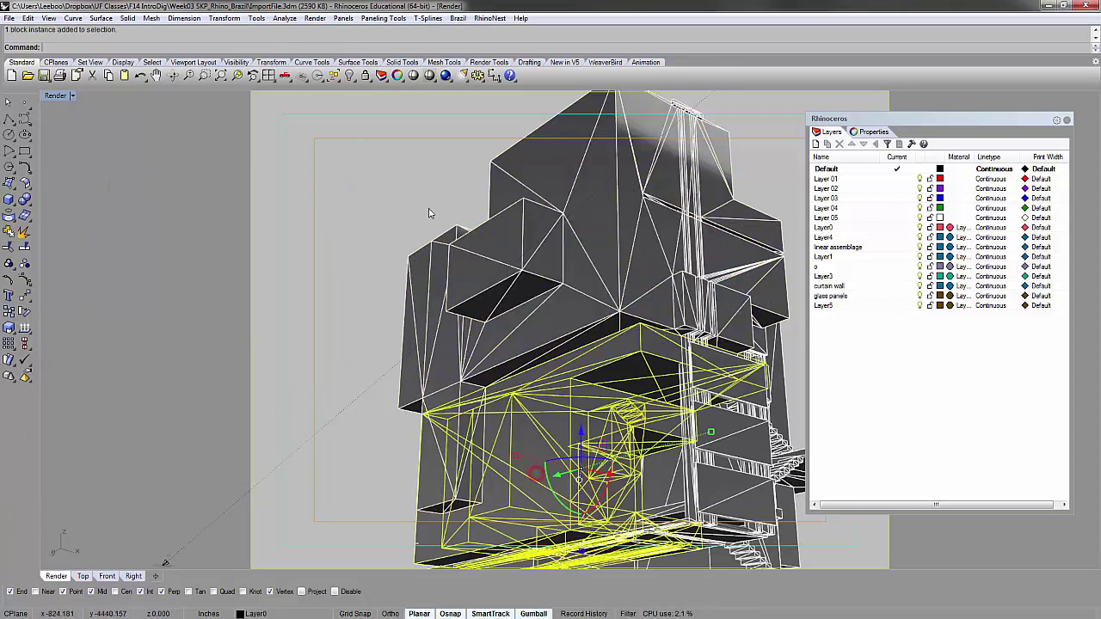
pyautogui.write('zs')
pyautogui.press('Return')
pyautogui.moveTo(558, 278); pyautogui.dragTo(291, 301, button='right')
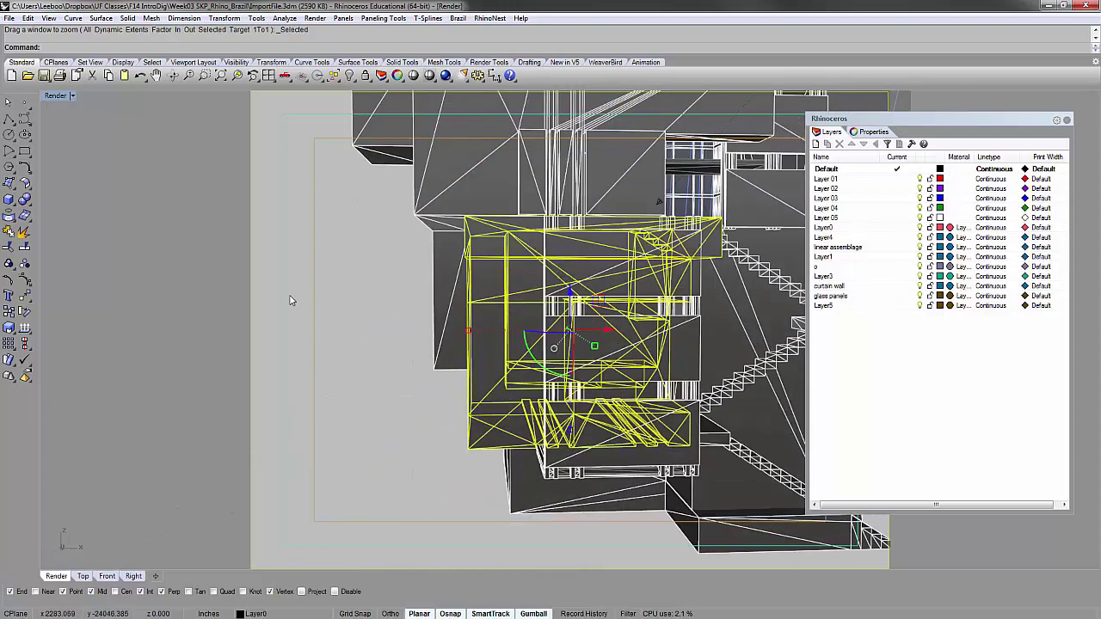
pyautogui.scroll(-7, 290, 300)
pyautogui.moveTo(418, 270); pyautogui.dragTo(681, 244, button='right')
pyautogui.click(681, 243)
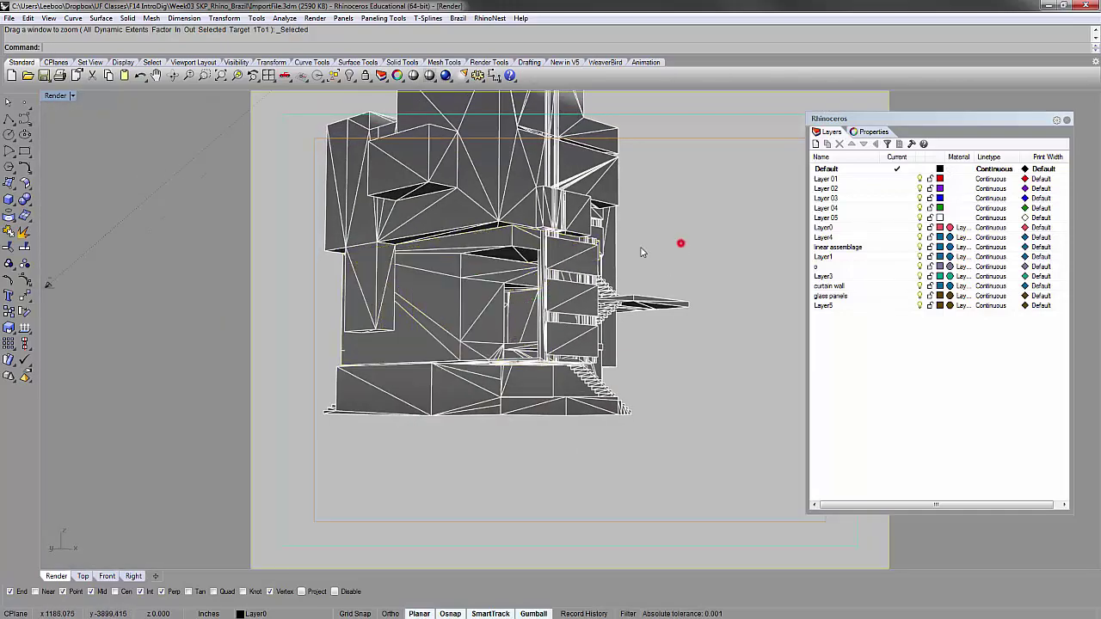
# - Select the large upper volume to check its extent within the whole building and clear the selection
pyautogui.click(418, 177)
pyautogui.scroll(-2, 535, 303)
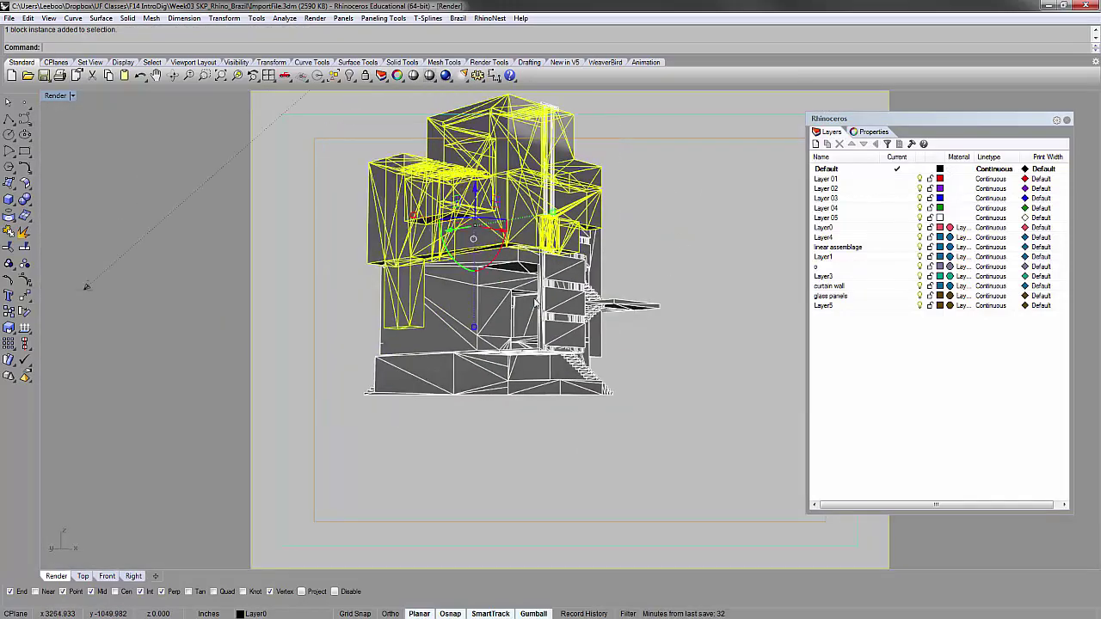
pyautogui.scroll(-7, 535, 302)
pyautogui.moveTo(535, 303); pyautogui.dragTo(527, 220, button='right')
pyautogui.scroll(4, 489, 267)
pyautogui.click(396, 137)
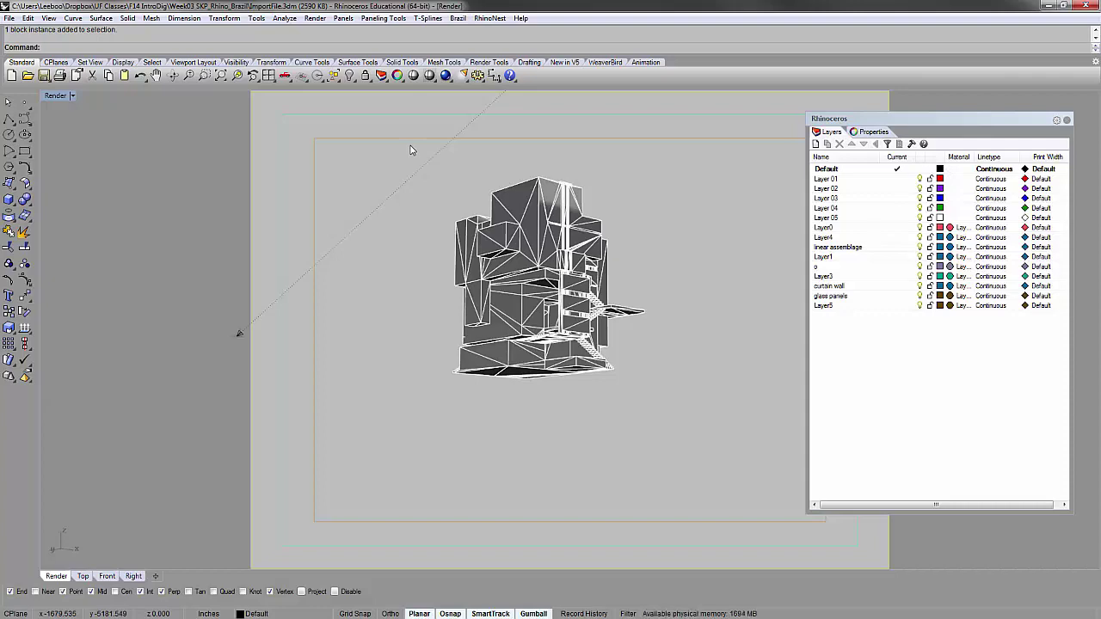
# - Undo the mesh import and start importing the same SketchUp (*.skp) project file again
pyautogui.hotkey('ctrl', 'z')
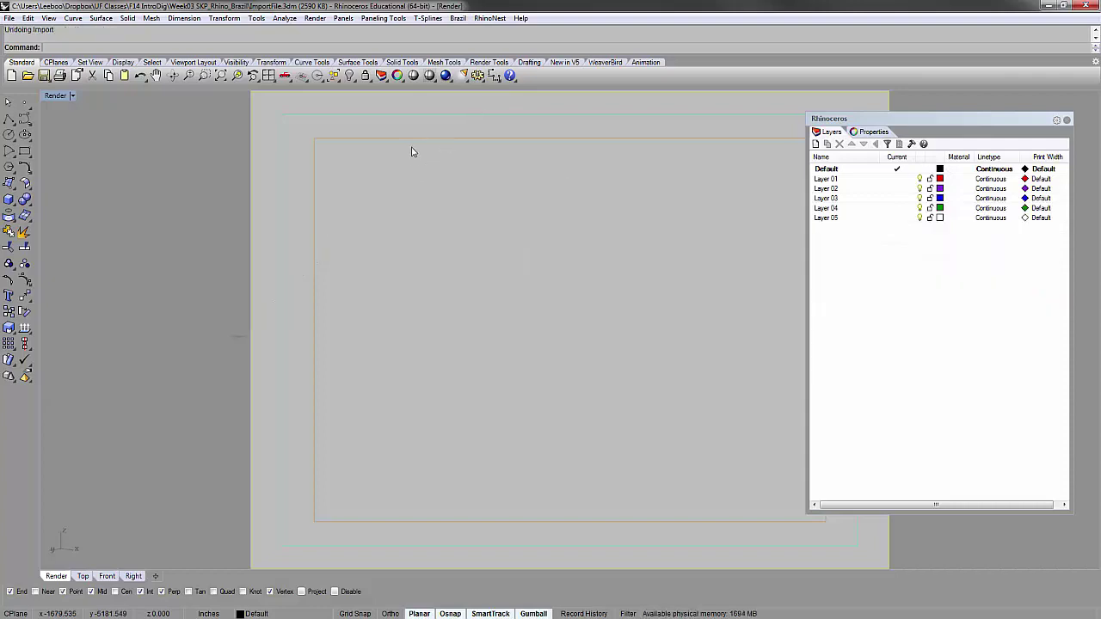
pyautogui.click(8, 18)
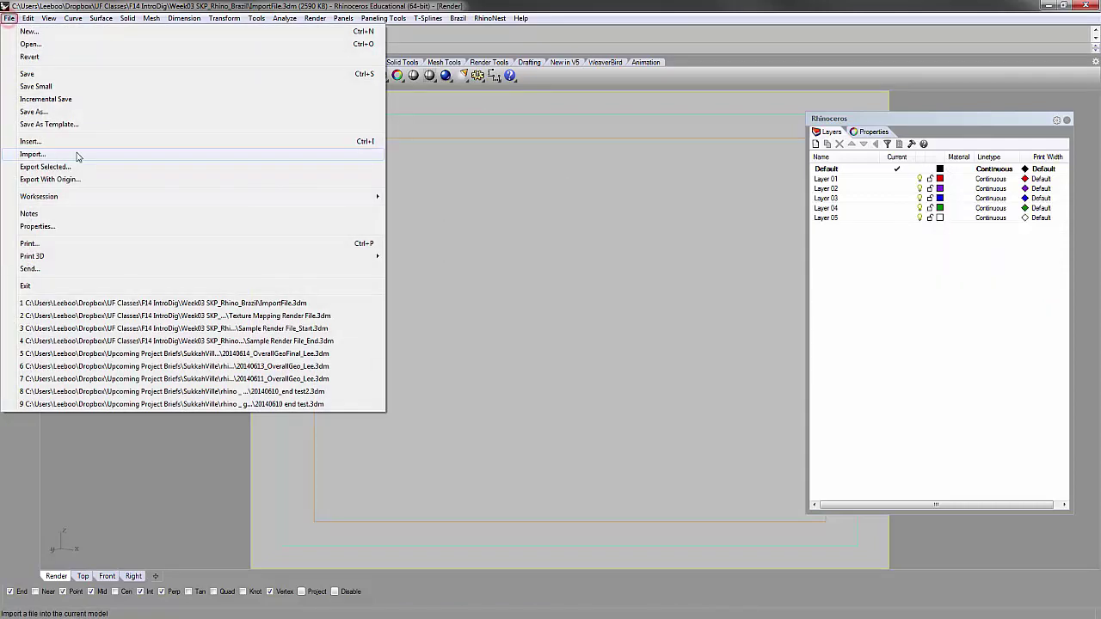
pyautogui.click(77, 153)
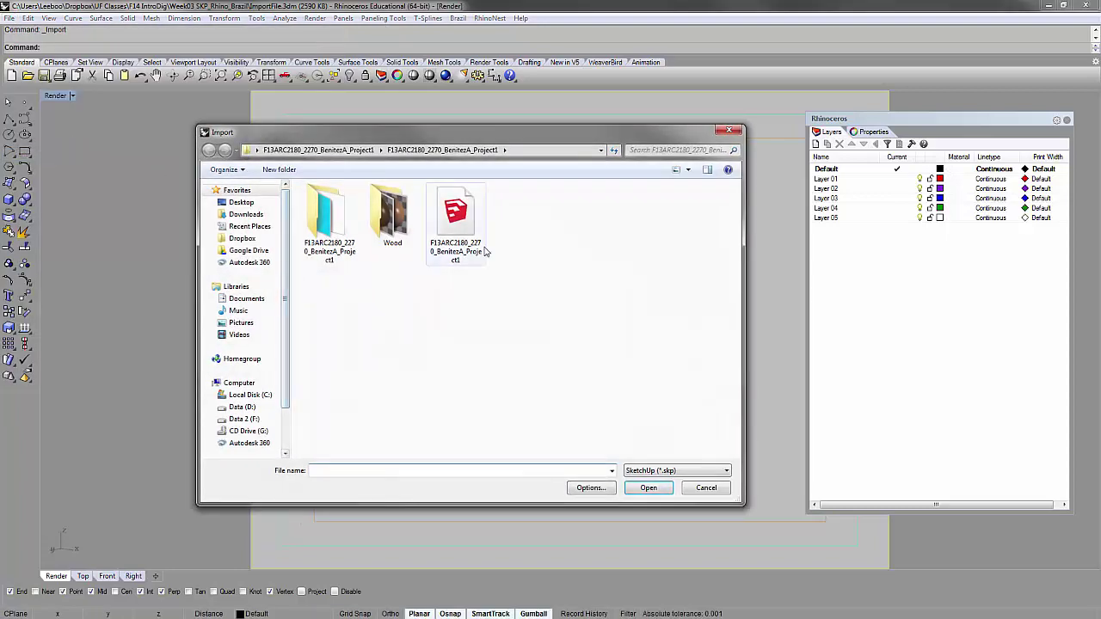
pyautogui.doubleClick(458, 222)
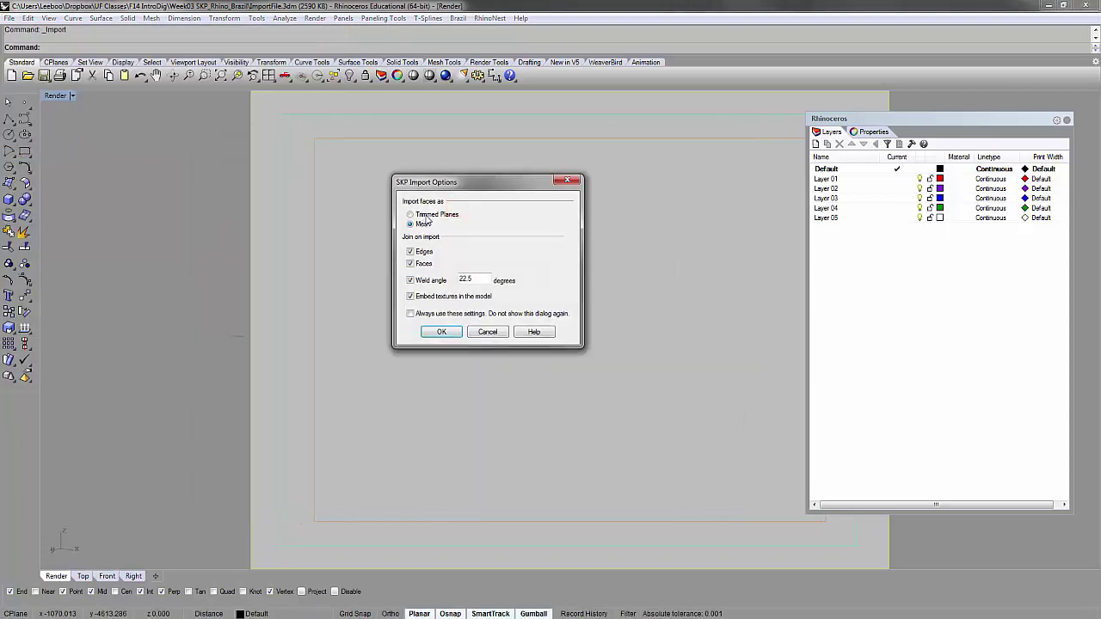
# - Set the SKP import to bring faces in as Trimmed Planes, keep textures embedded in the model, and run the import
pyautogui.click(426, 216)
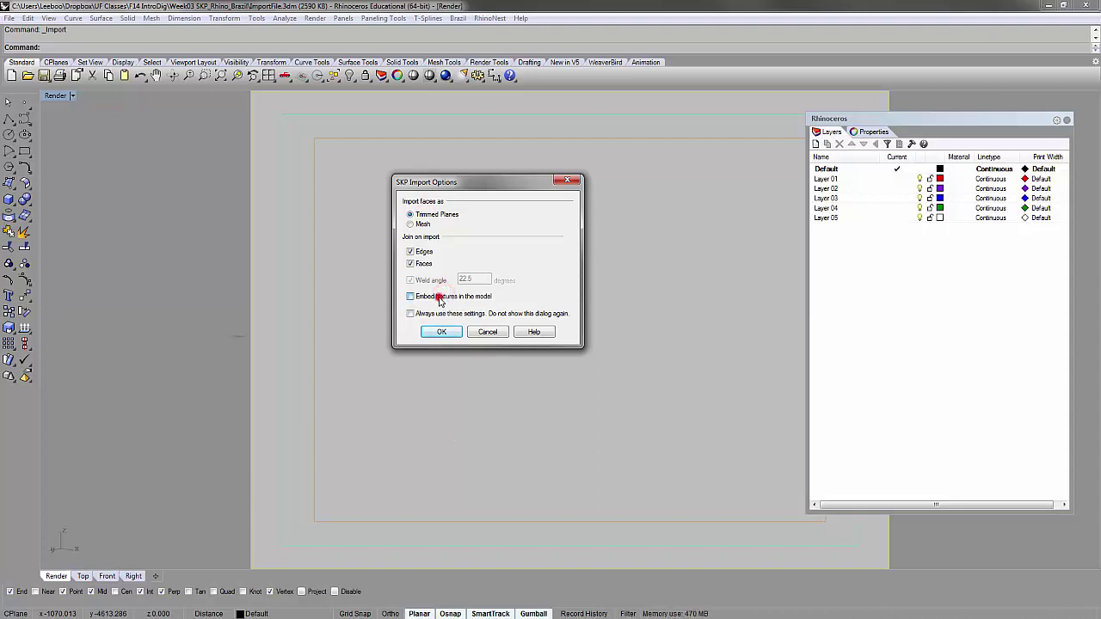
pyautogui.click(440, 297)
pyautogui.click(440, 297)
pyautogui.click(439, 337)
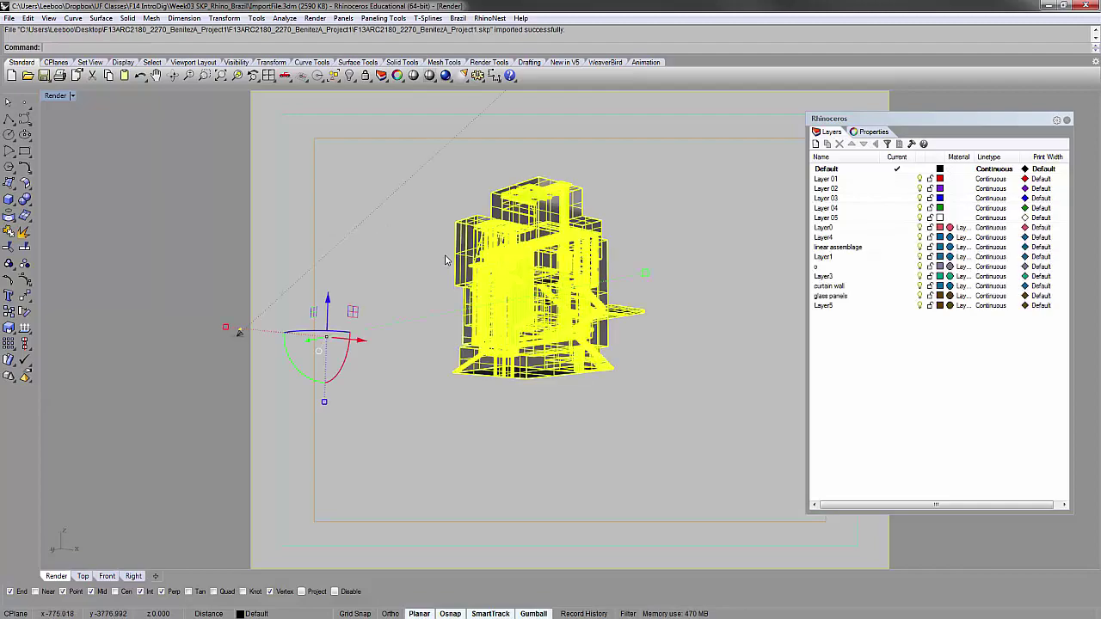
# - Zoom the Render viewport to the newly imported geometry, clear the selection, and examine the building and its surroundings
pyautogui.write('zs')
pyautogui.press('Return')
pyautogui.moveTo(571, 307); pyautogui.dragTo(626, 278, button='right')
pyautogui.scroll(8, 492, 247)
pyautogui.click(505, 227)
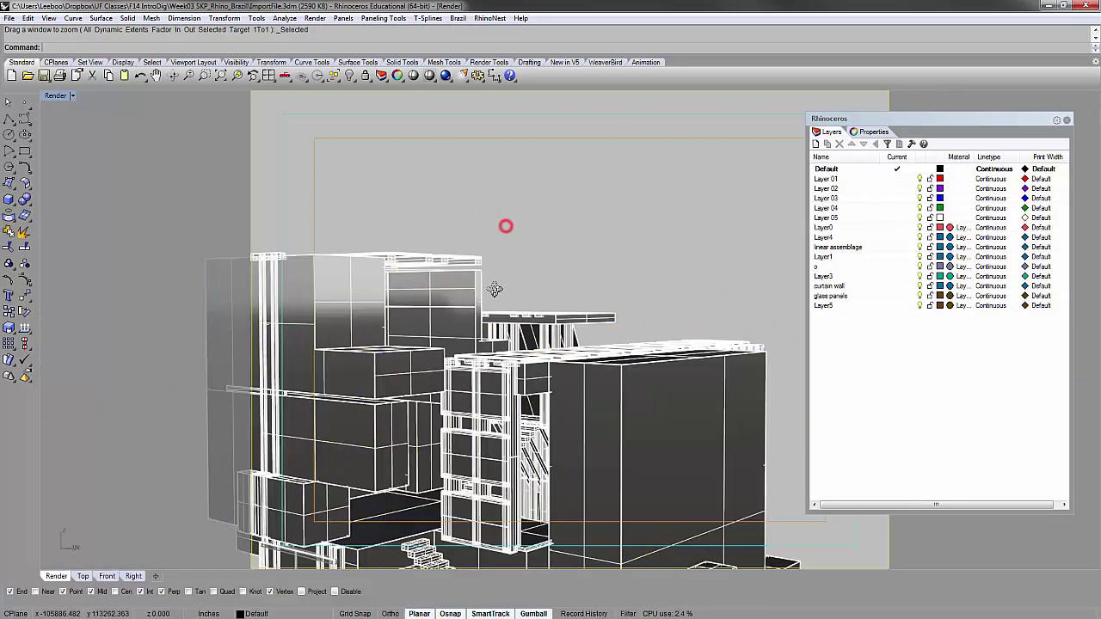
pyautogui.moveTo(495, 292); pyautogui.dragTo(496, 275, button='right')
pyautogui.scroll(-10, 496, 275)
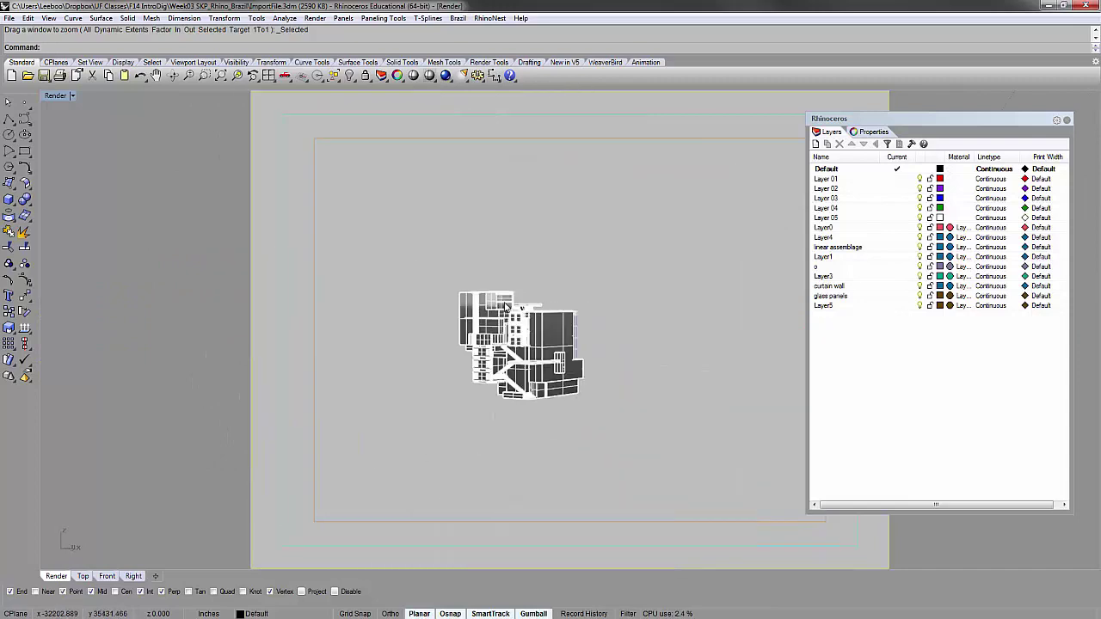
pyautogui.keyDown('shift'); pyautogui.moveTo(587, 307); pyautogui.dragTo(545, 323, button='right'); pyautogui.keyUp('shift')
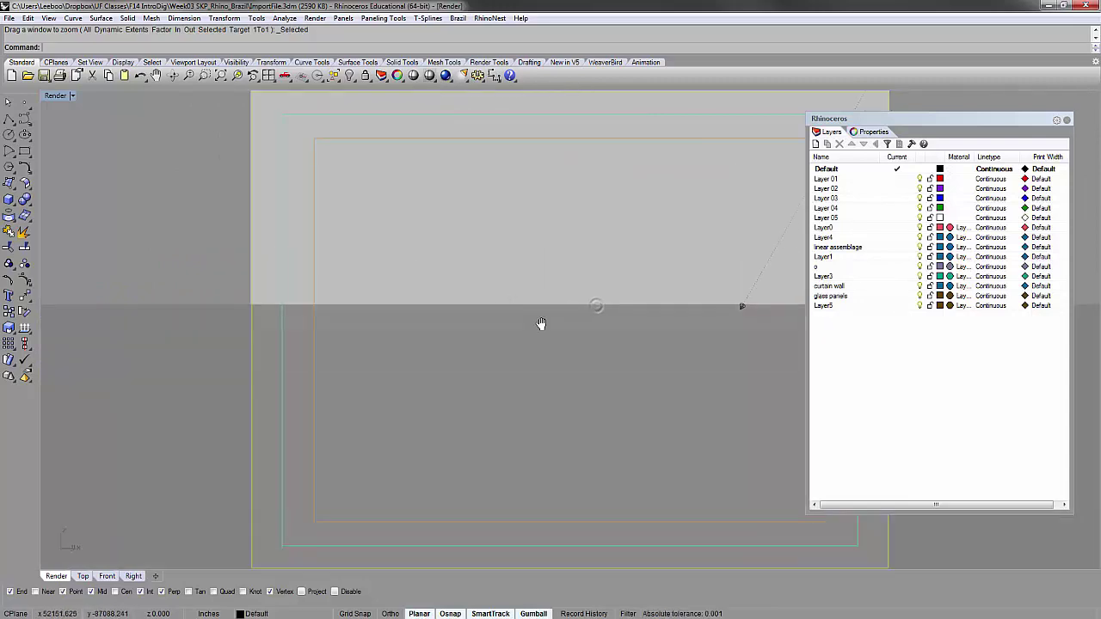
# - Select all geometry and zoom to it, then select the small stray object away from the building and zoom to it
pyautogui.hotkey('ctrl', 'a')
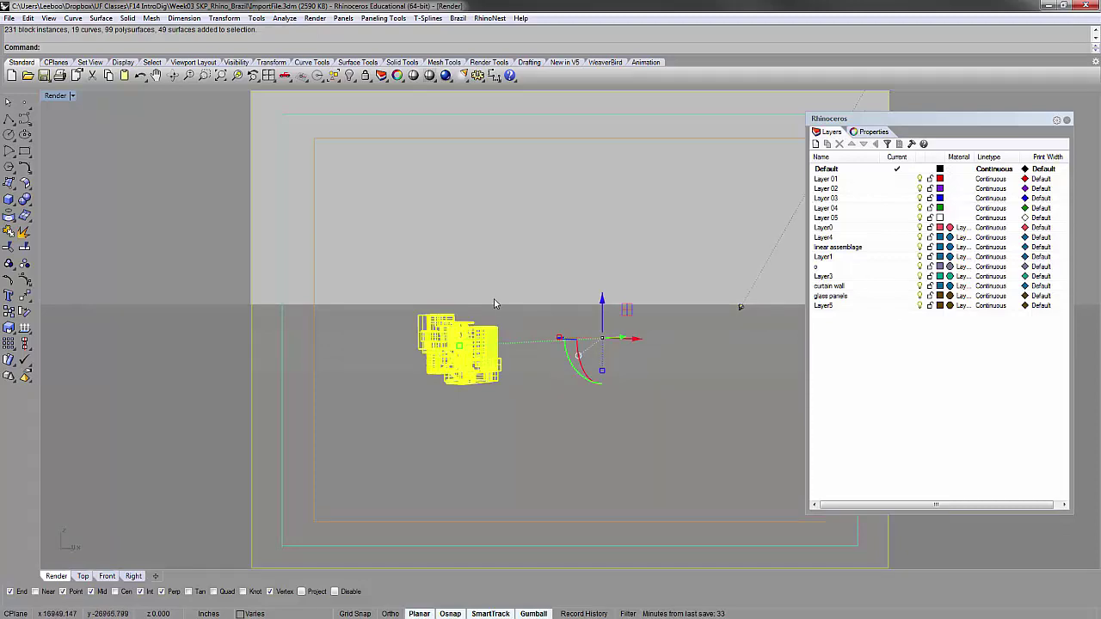
pyautogui.write('zs')
pyautogui.press('Return')
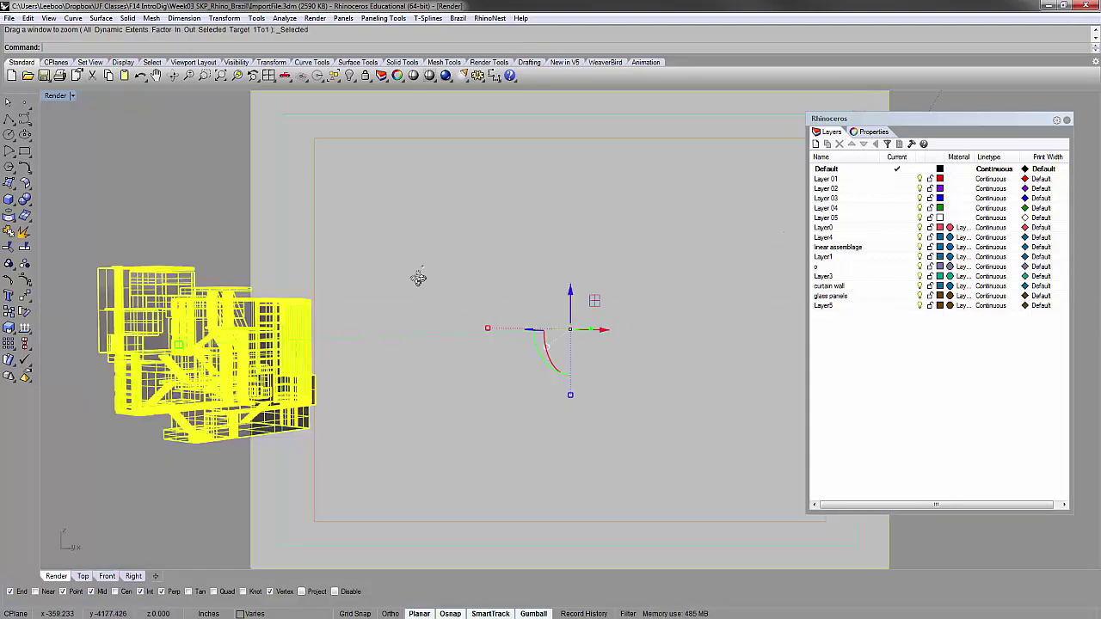
pyautogui.moveTo(418, 278); pyautogui.dragTo(509, 283, button='right')
pyautogui.click(551, 233)
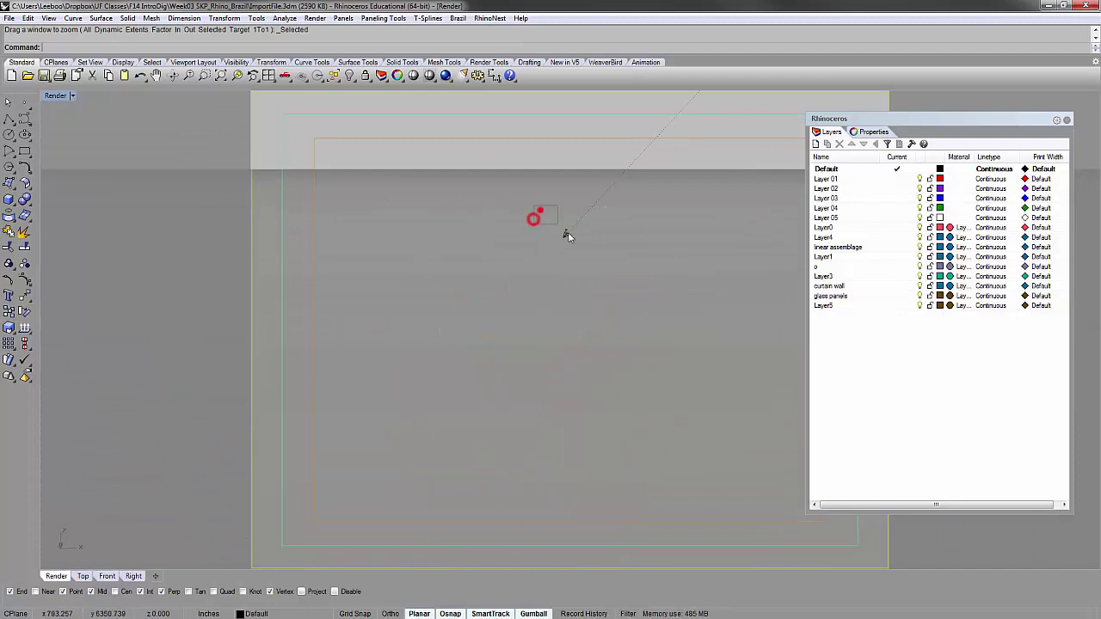
pyautogui.write('zs')
pyautogui.press('Return')
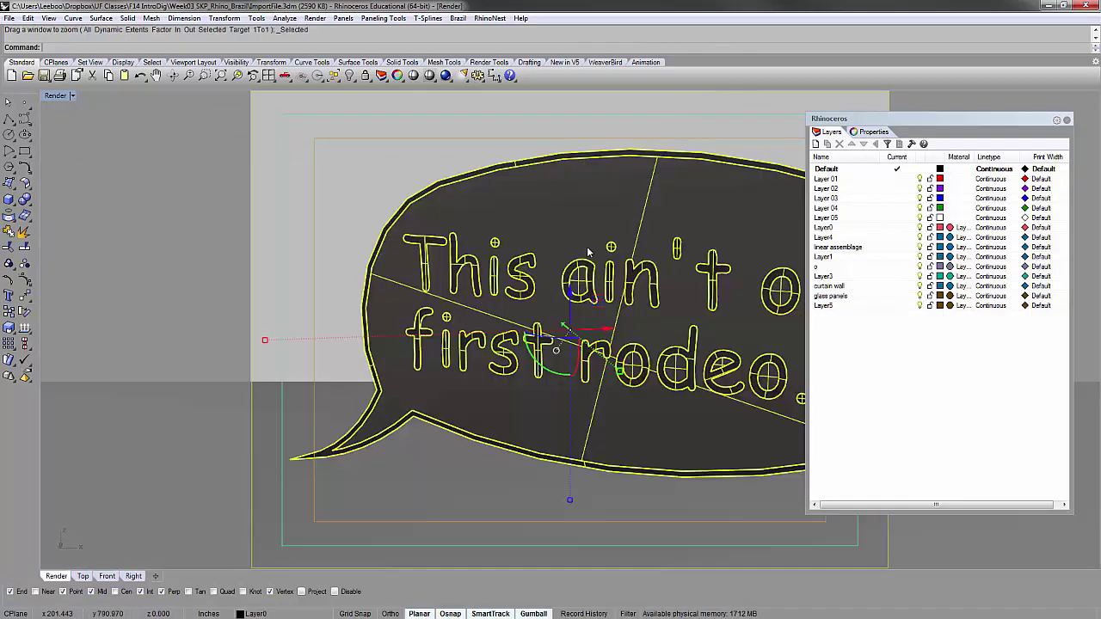
# - Inspect the stray speech bubble block reading "This ain't our first rodeo.", select it, and delete it
pyautogui.click(332, 196)
pyautogui.moveTo(587, 255); pyautogui.dragTo(499, 255, button='right')
pyautogui.scroll(-5, 528, 257)
pyautogui.scroll(5, 528, 256)
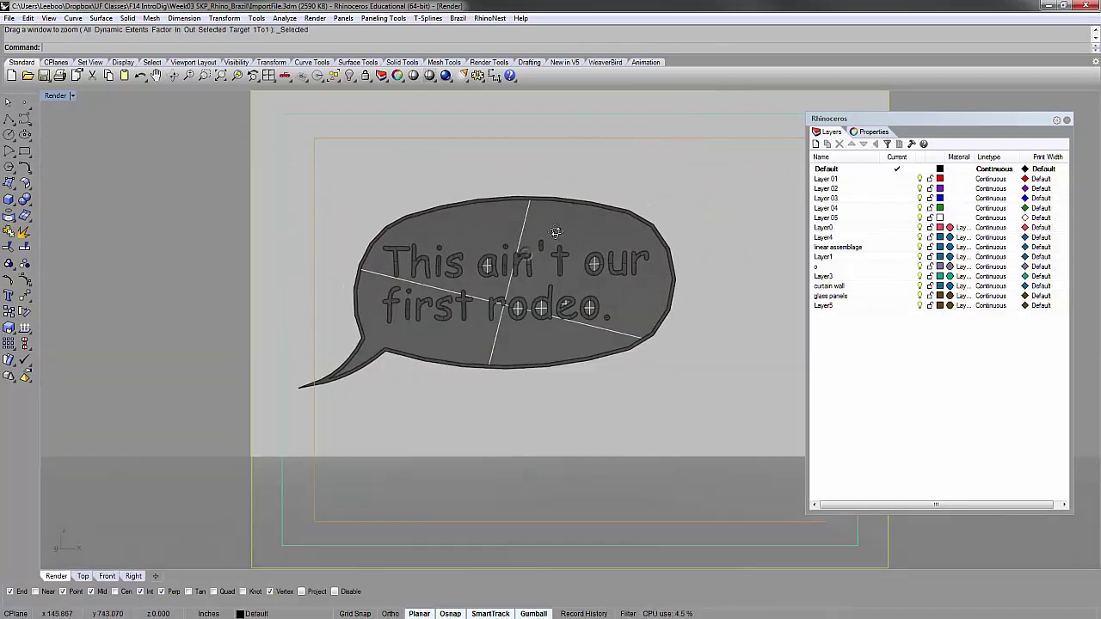
pyautogui.scroll(-3, 536, 255)
pyautogui.click(550, 229)
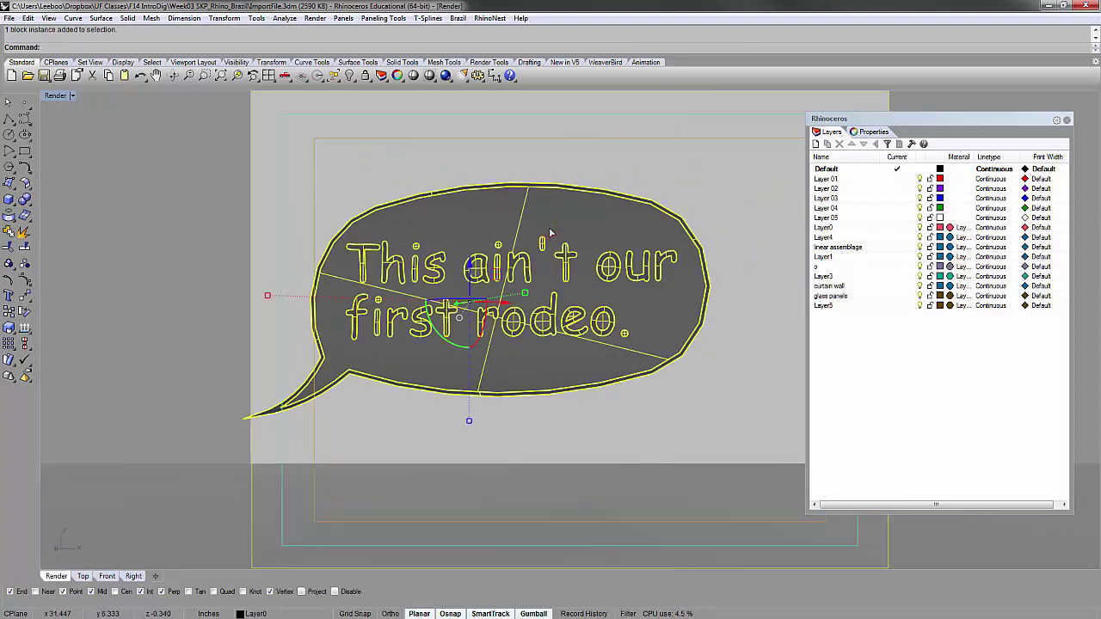
pyautogui.moveTo(550, 233); pyautogui.dragTo(531, 215, button='right')
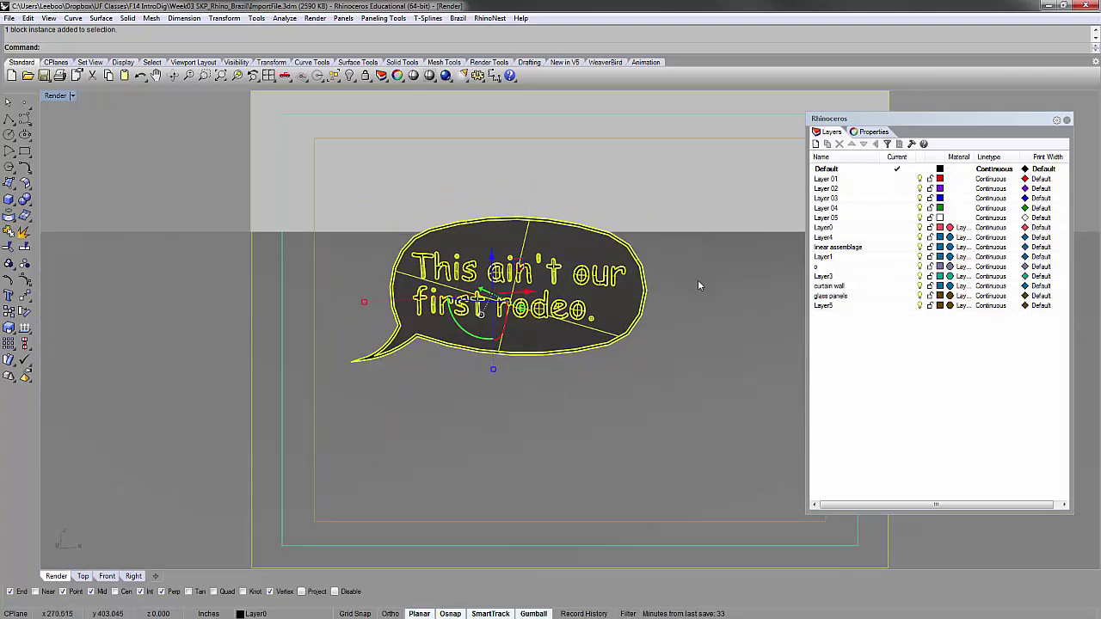
pyautogui.press('Delete')
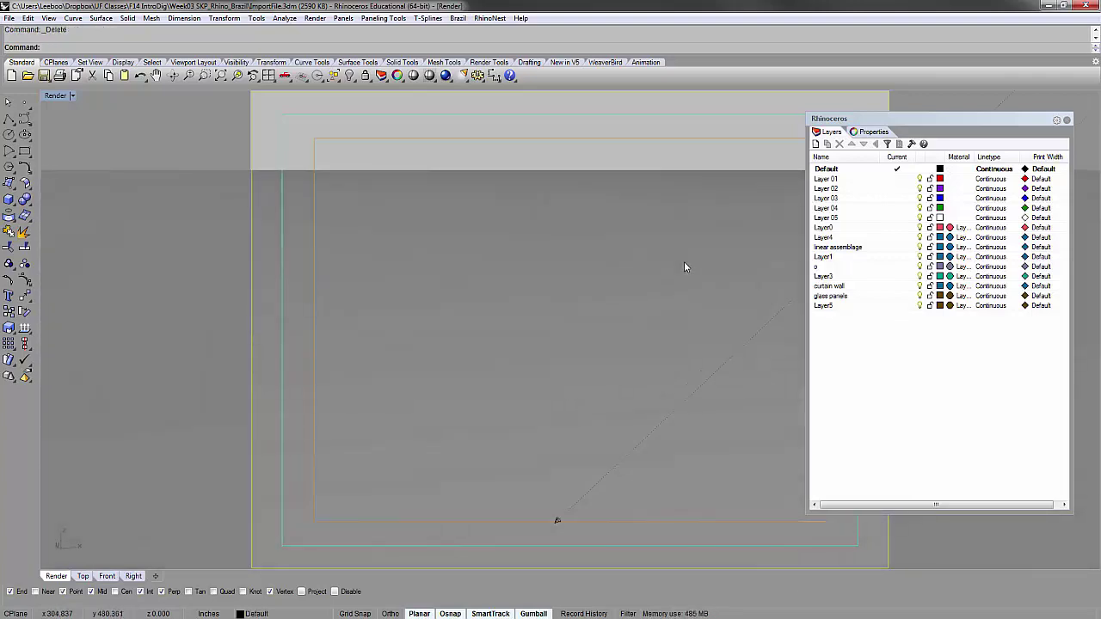
# - Select all remaining geometry, zoom to it, and clear the selection to view the whole building
pyautogui.hotkey('ctrl', 'a')
pyautogui.write('zs')
pyautogui.press('Return')
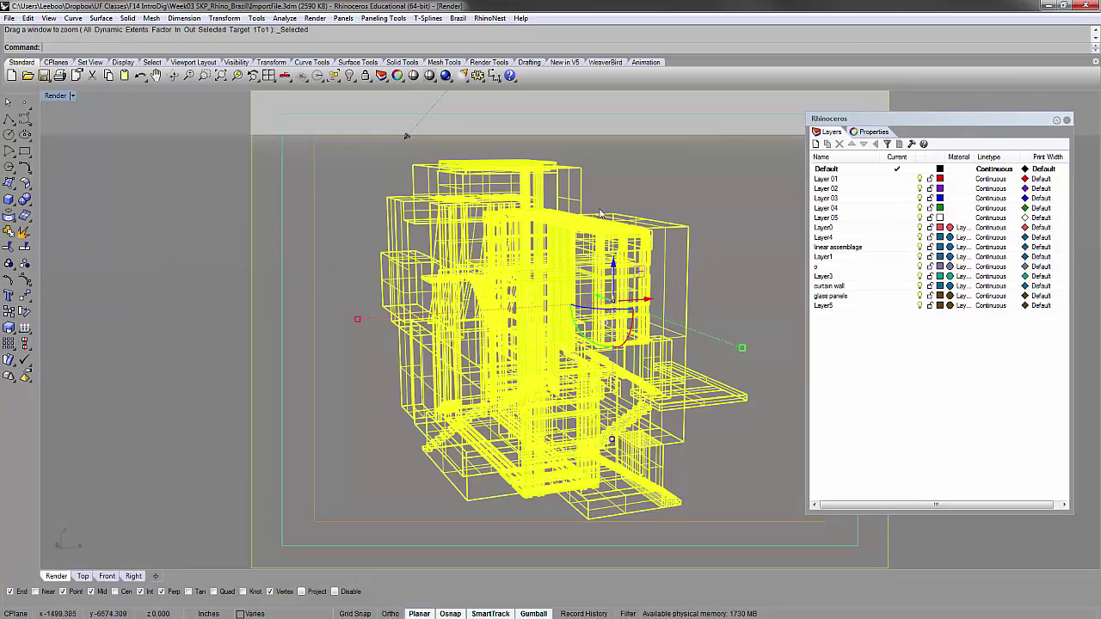
pyautogui.click(600, 117)
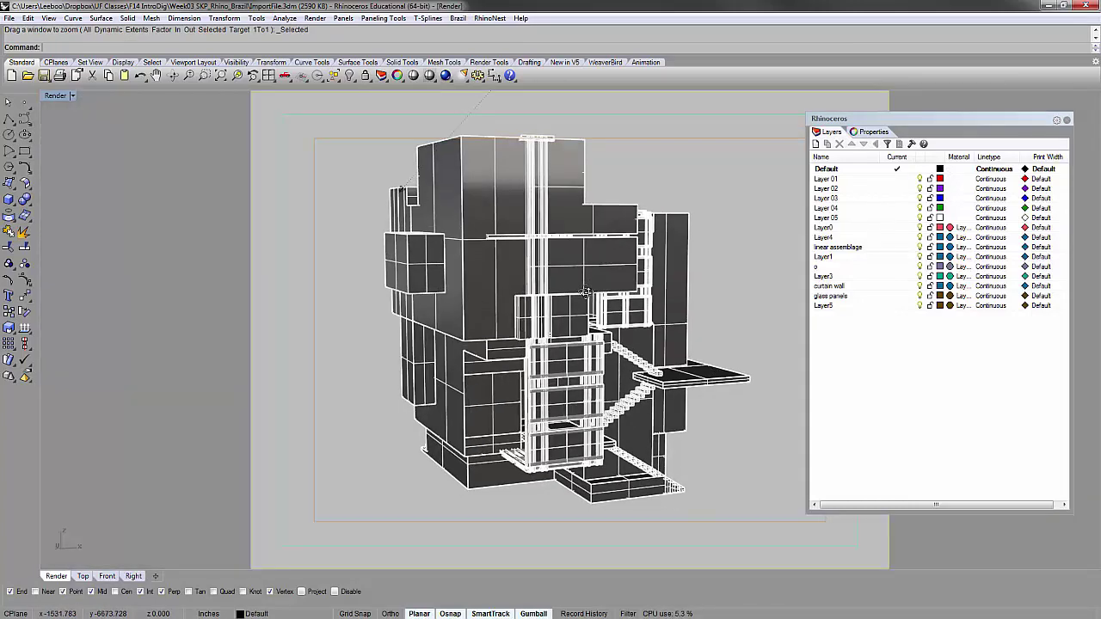
pyautogui.moveTo(586, 292); pyautogui.dragTo(483, 222, button='right')
# - Select the whole building, move it from its lower base corner to the origin at 0, and zoom to it
pyautogui.moveTo(462, 189); pyautogui.dragTo(694, 443)
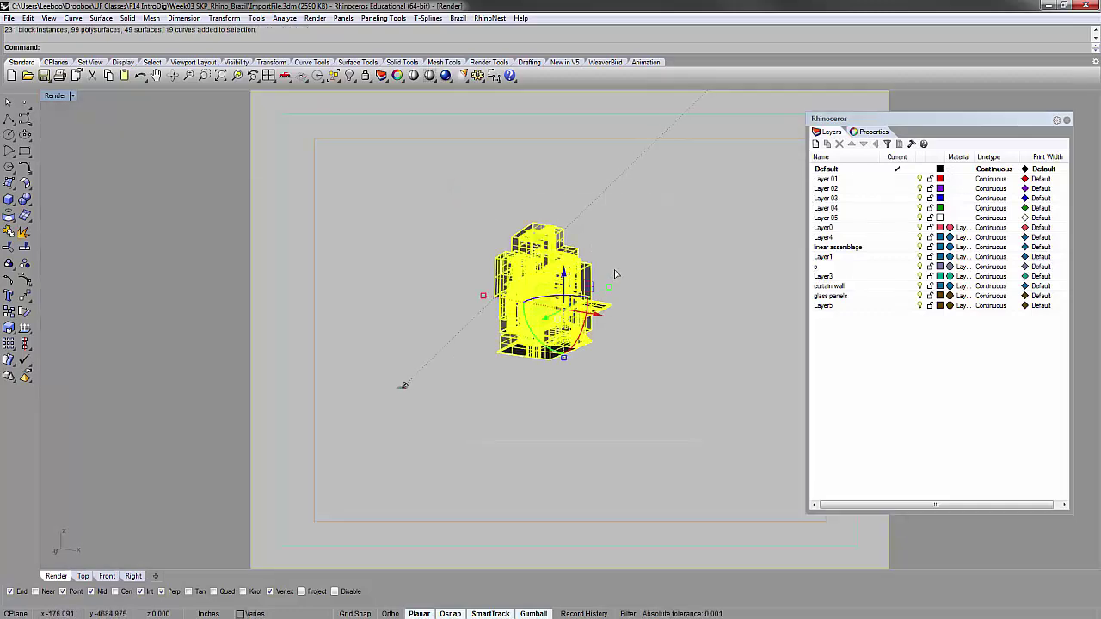
pyautogui.write('zs')
pyautogui.press('Return')
pyautogui.moveTo(659, 278); pyautogui.dragTo(519, 346, button='right')
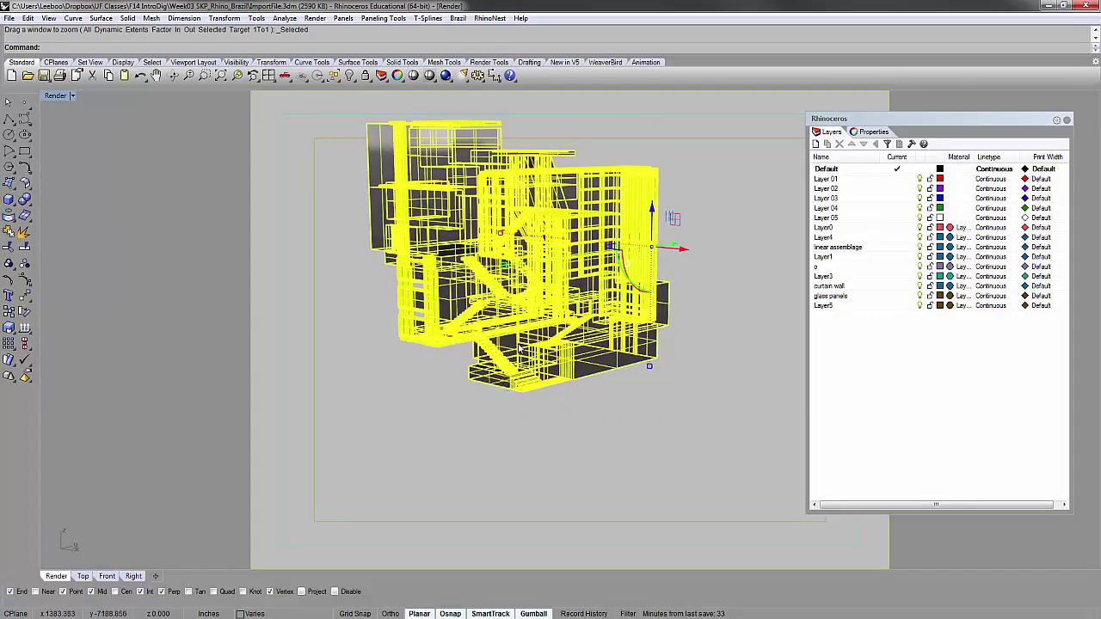
pyautogui.write('M')
pyautogui.press('Return')
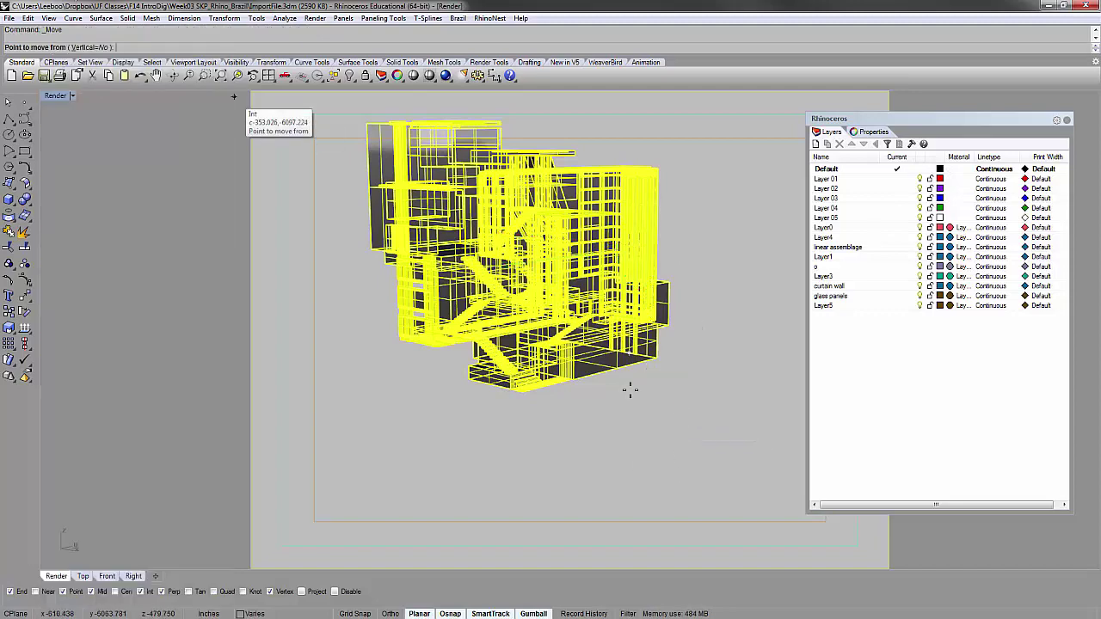
pyautogui.scroll(3, 663, 401)
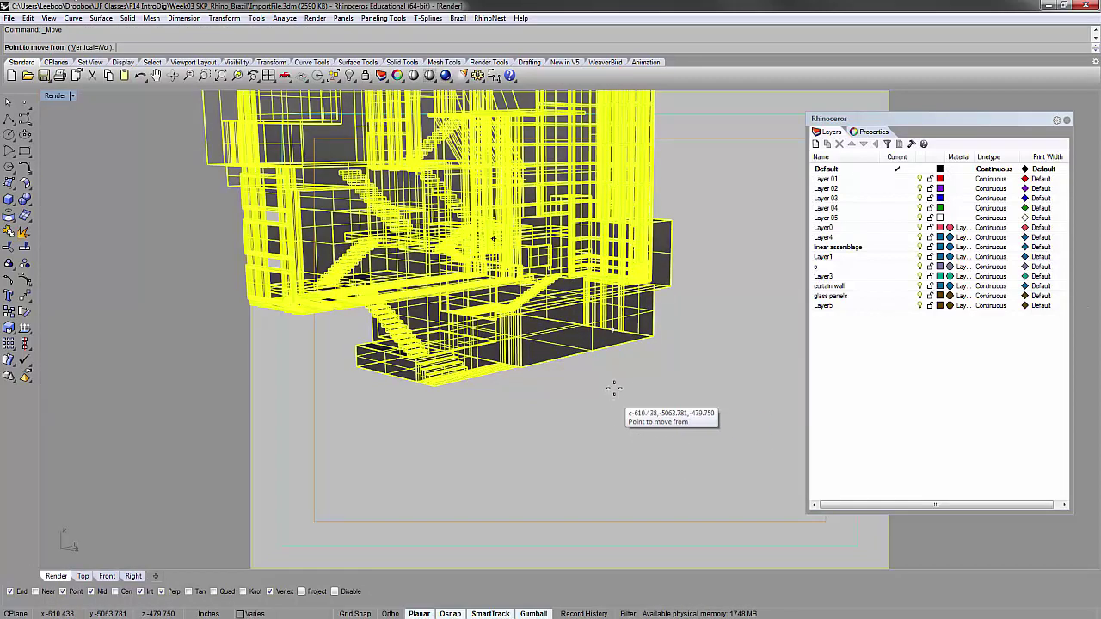
pyautogui.click(654, 338)
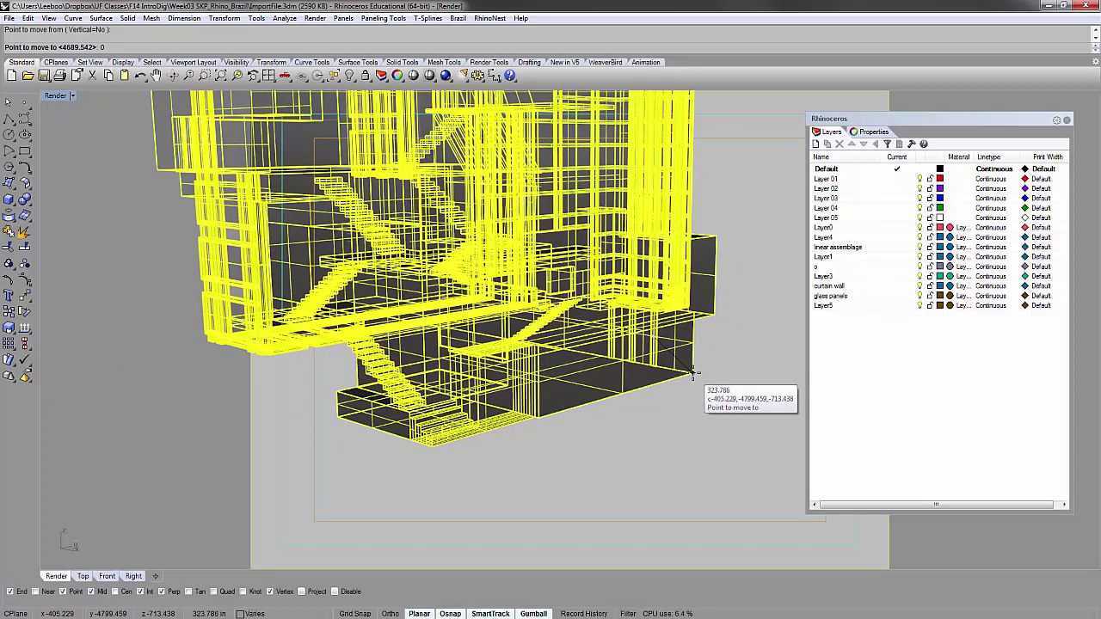
pyautogui.click(692, 371)
pyautogui.write('zs')
pyautogui.press('Return')
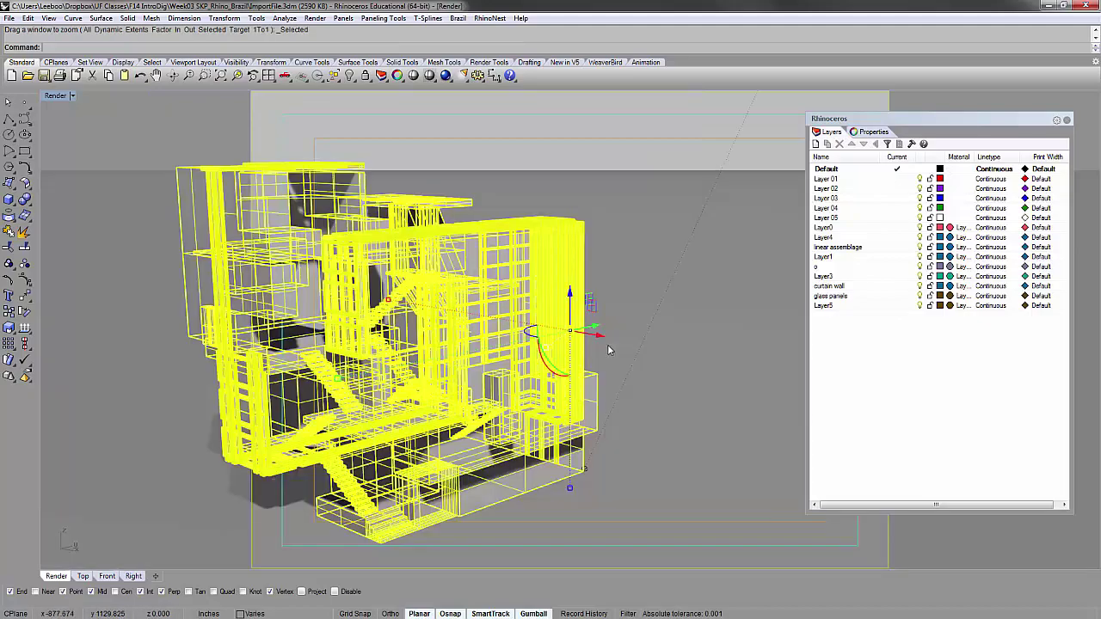
# - Clear the selection, set the Render viewport to the Shaded display mode, and view the building from another side
pyautogui.click(590, 182)
pyautogui.moveTo(267, 280)
pyautogui.mouseDown(button='right')
pyautogui.moveTo(332, 306)
pyautogui.moveTo(519, 336)
pyautogui.moveTo(334, 300)
pyautogui.moveTo(342, 251)
pyautogui.moveTo(464, 272)
pyautogui.moveTo(440, 251)
pyautogui.mouseUp(button='right')
pyautogui.click(57, 95)
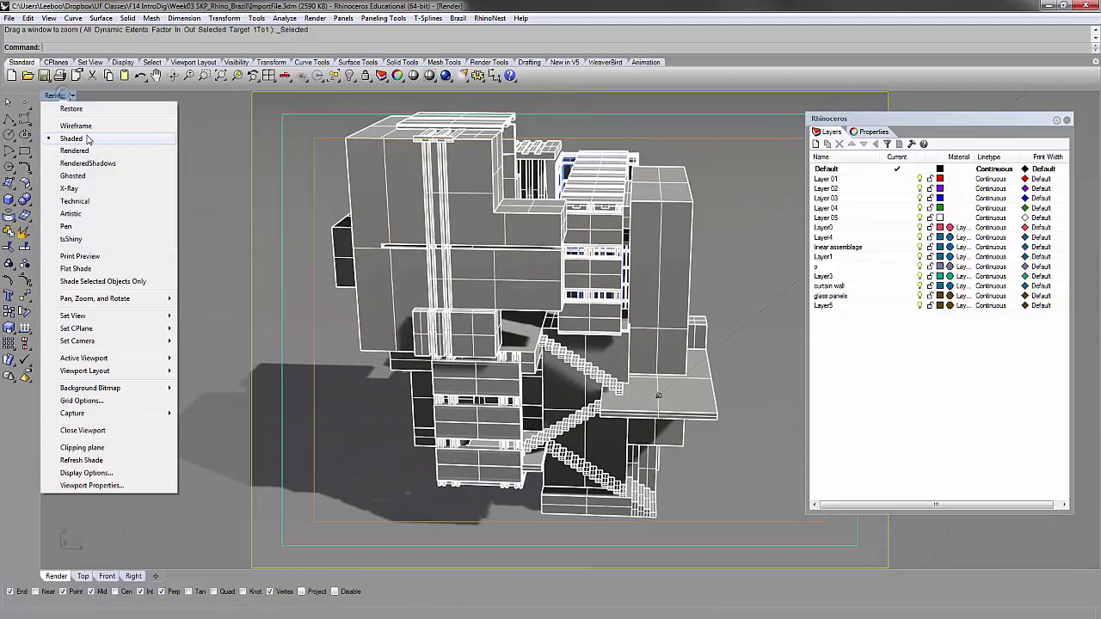
pyautogui.click(87, 139)
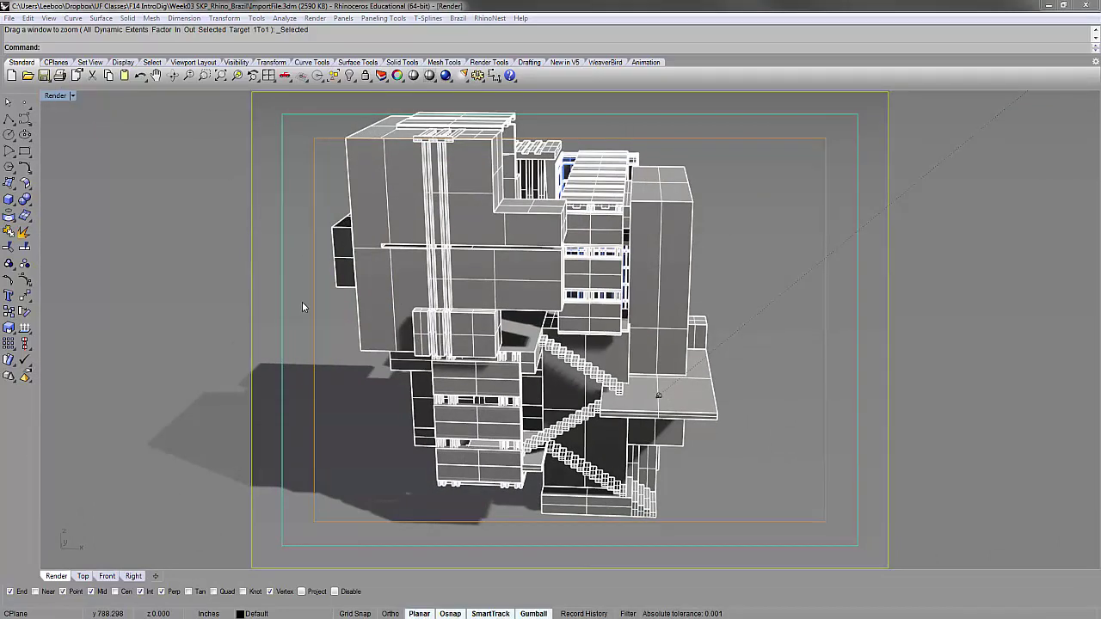
pyautogui.click(301, 303)
pyautogui.moveTo(565, 319); pyautogui.dragTo(403, 295, button='right')
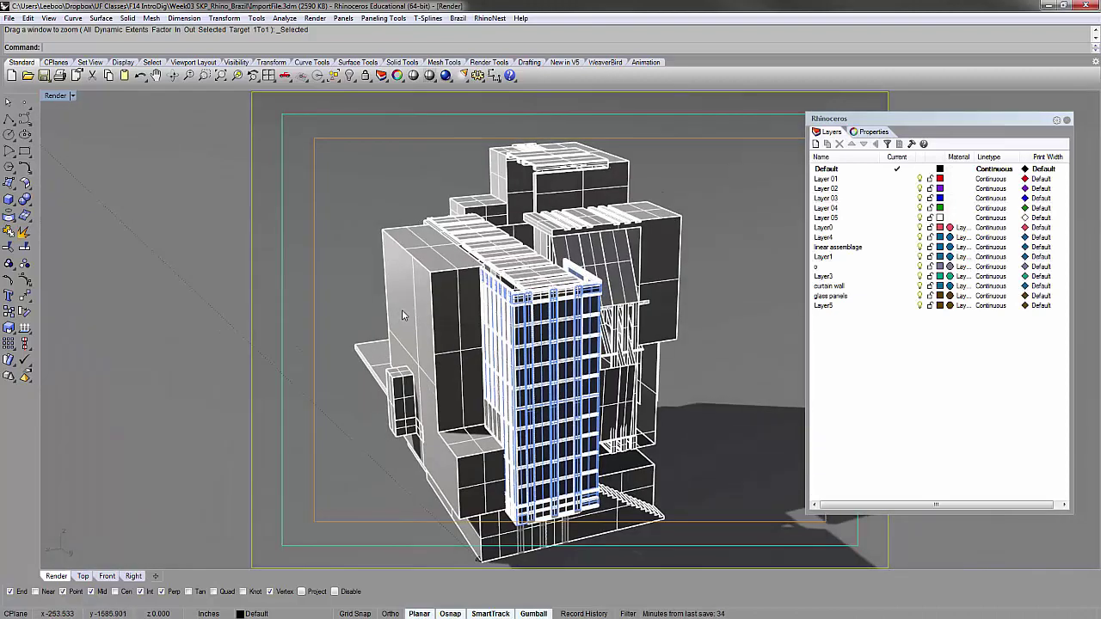
# - Turn off isocurves in the Shaded display mode's options and view the building from other sides
pyautogui.click(55, 96)
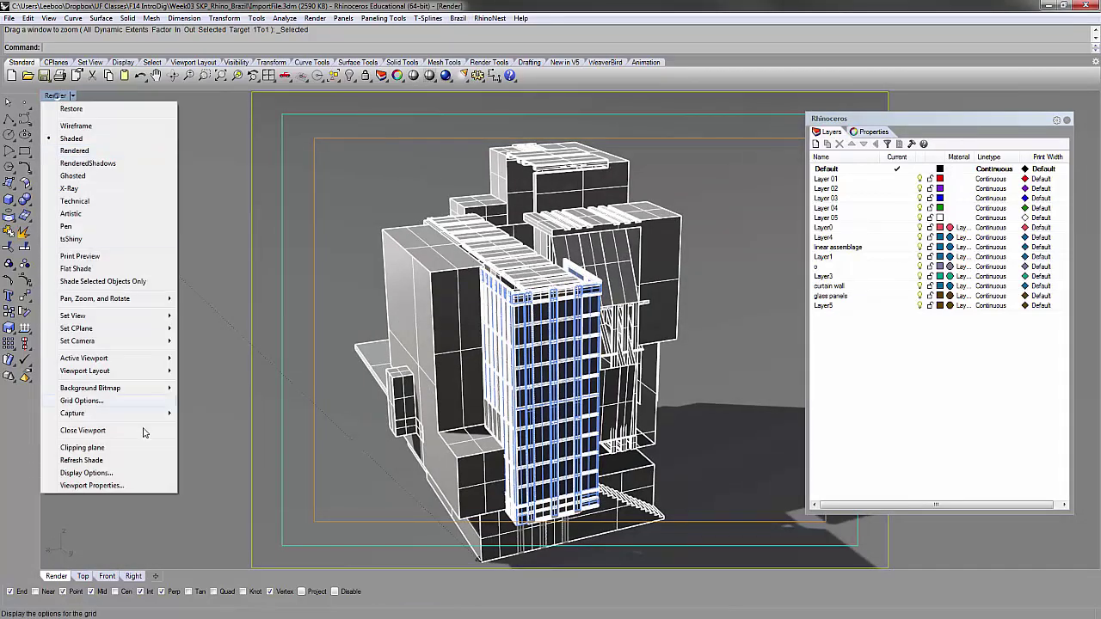
pyautogui.click(133, 474)
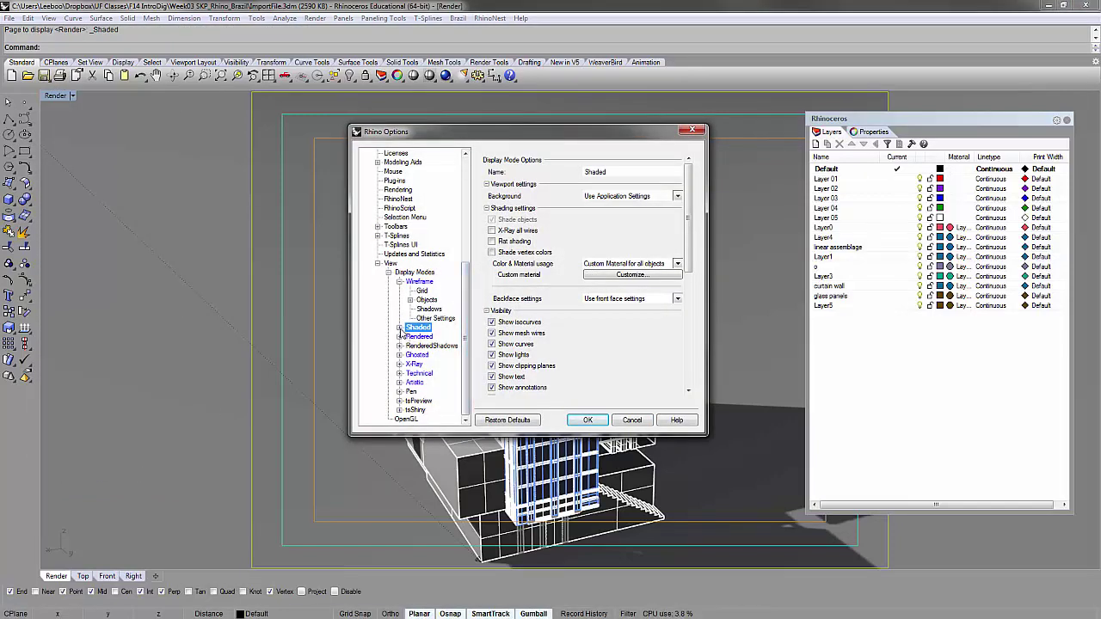
pyautogui.click(399, 327)
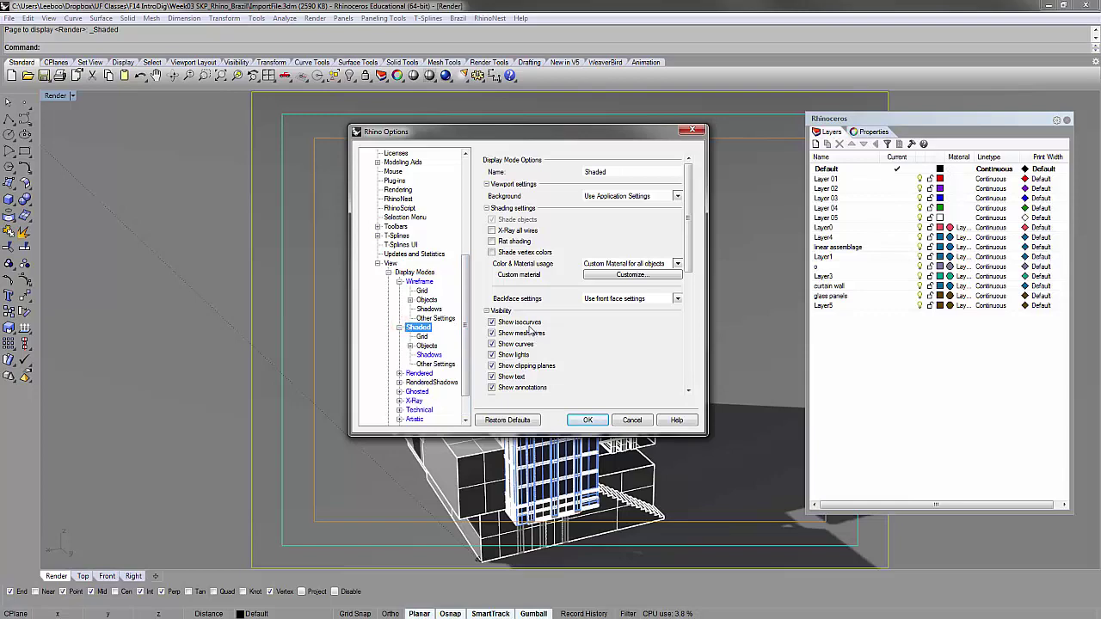
pyautogui.click(520, 322)
pyautogui.click(587, 420)
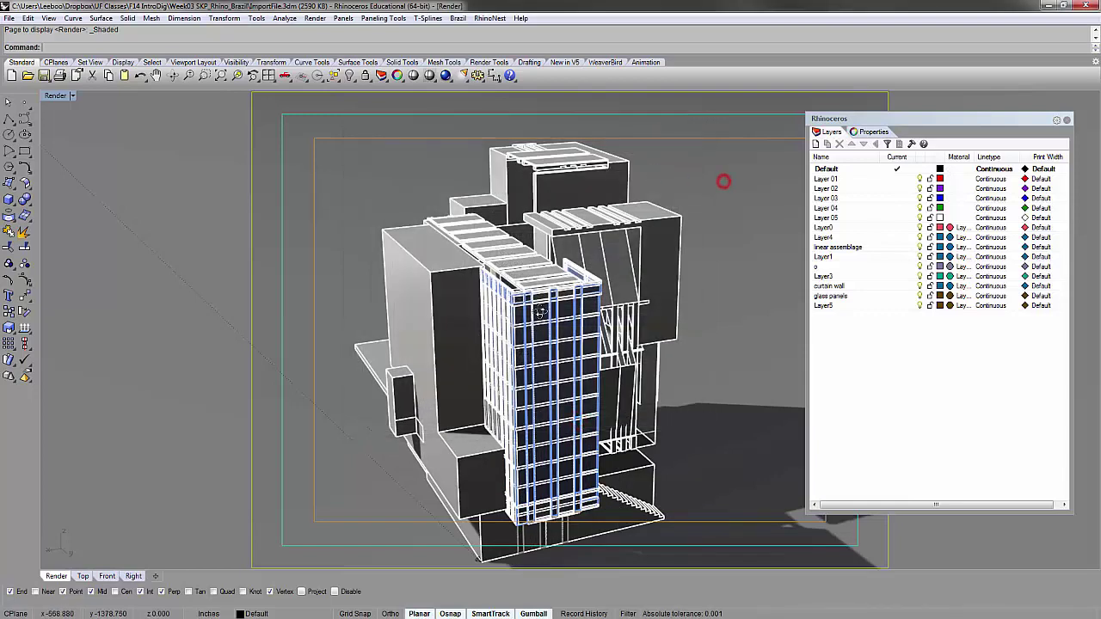
pyautogui.moveTo(540, 313); pyautogui.dragTo(603, 290, button='right')
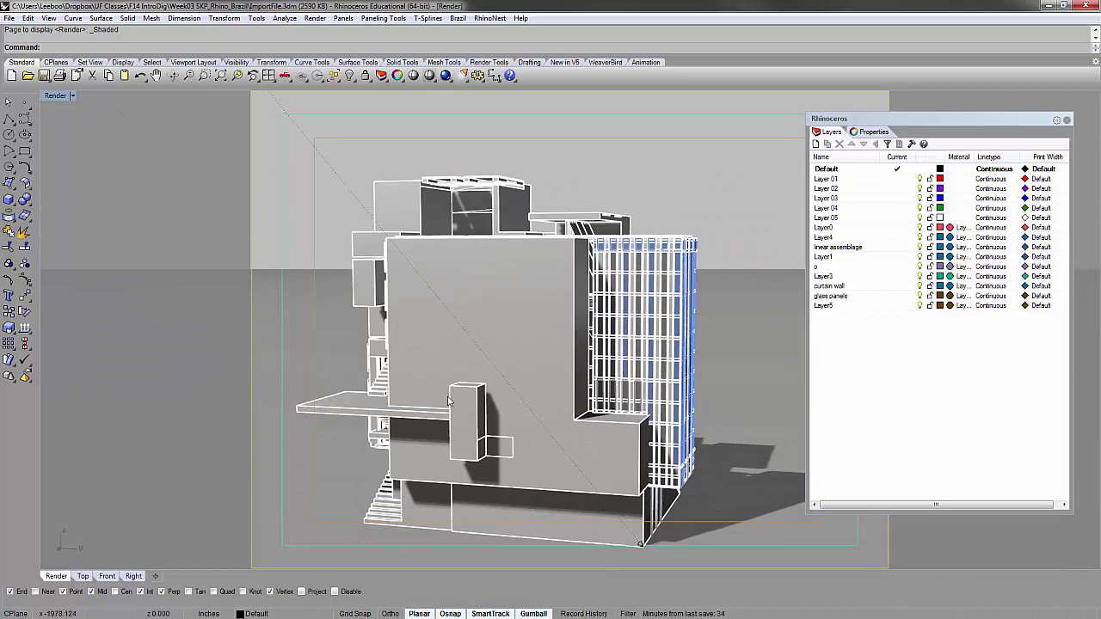
pyautogui.moveTo(448, 400); pyautogui.dragTo(366, 205, button='right')
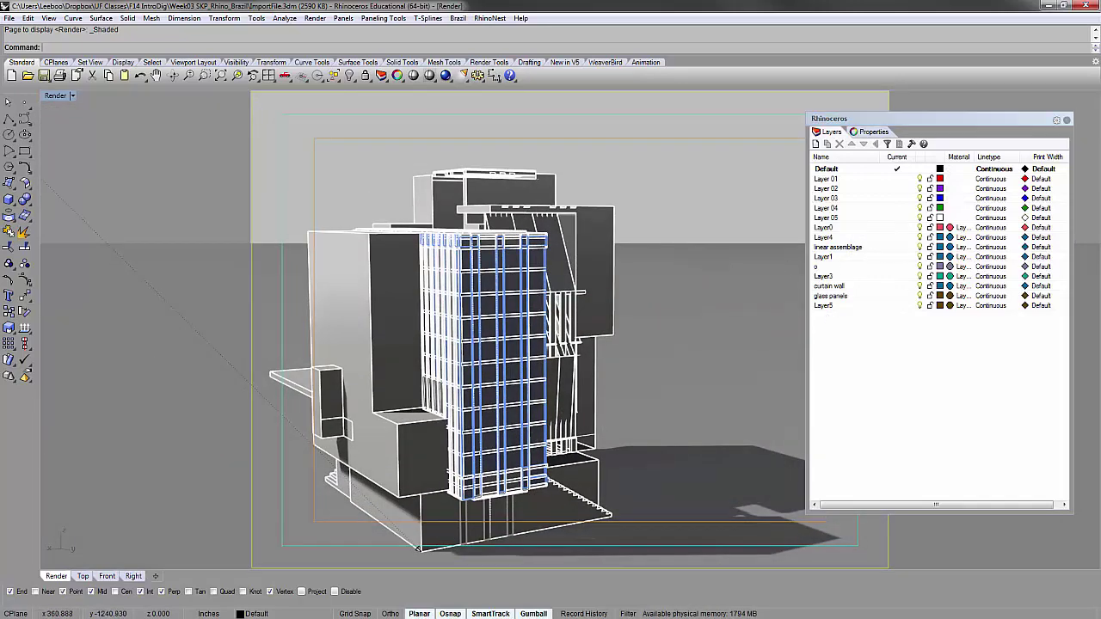
# - Switch to SketchUp to check its layers, and arrange the windows so Rhino's layer list sits beside SketchUp's for comparison
pyautogui.hotkey('alt', 'Tab')
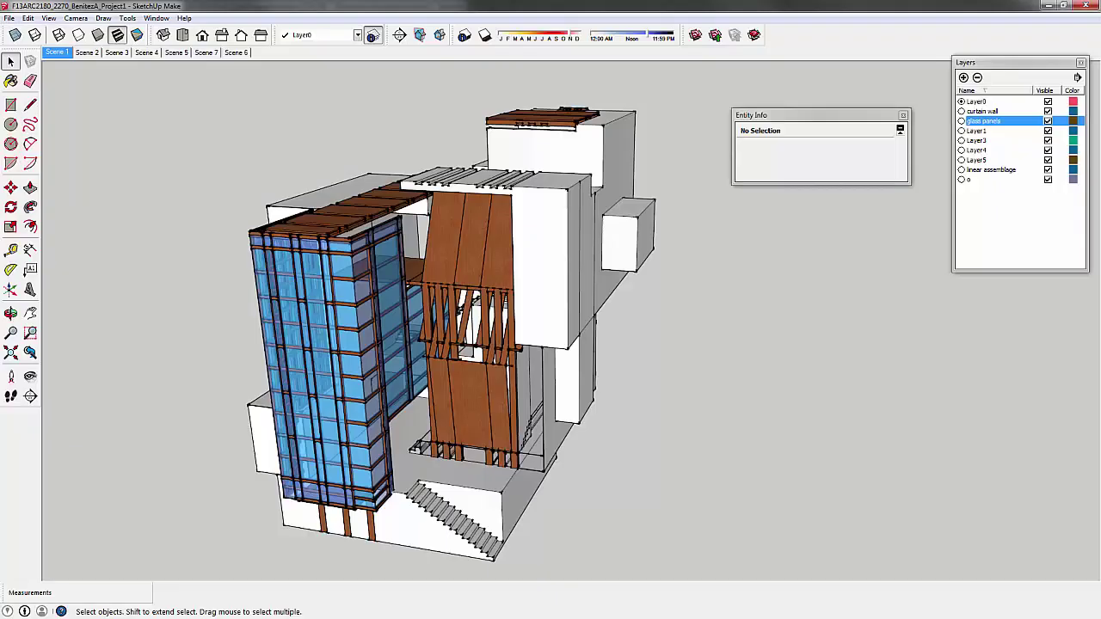
pyautogui.moveTo(965, 12)
pyautogui.mouseDown()
pyautogui.moveTo(595, 77)
pyautogui.moveTo(0, 77)
pyautogui.mouseUp()
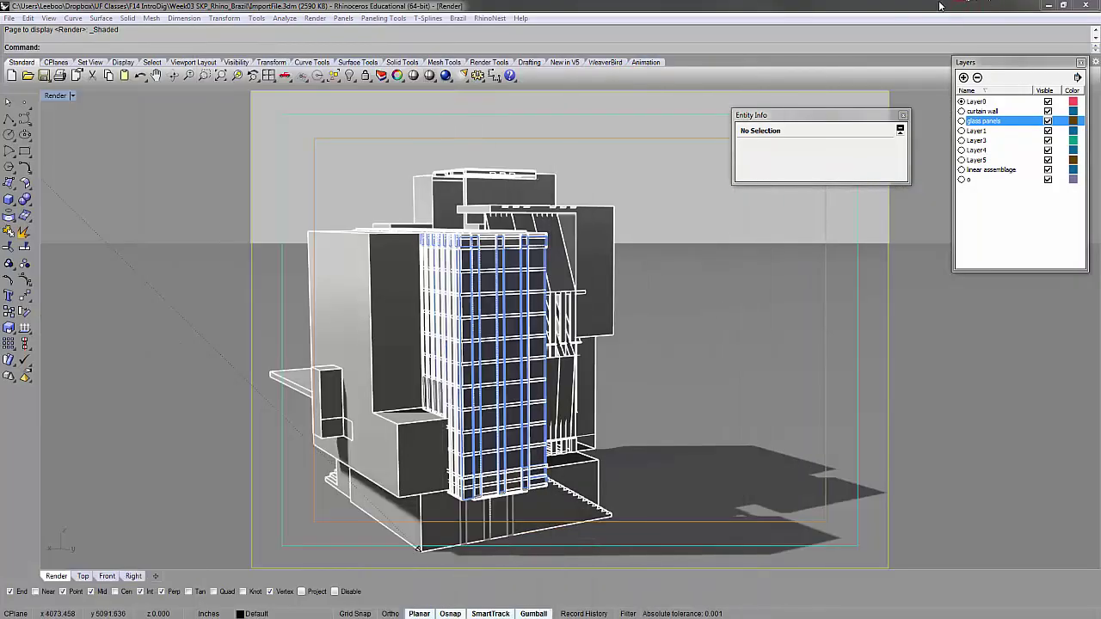
pyautogui.click(960, 41)
pyautogui.moveTo(972, 6)
pyautogui.mouseDown()
pyautogui.moveTo(810, 172)
pyautogui.moveTo(667, 211)
pyautogui.mouseUp()
pyautogui.moveTo(940, 119)
pyautogui.mouseDown()
pyautogui.moveTo(793, 58)
pyautogui.moveTo(803, 63)
pyautogui.mouseUp()
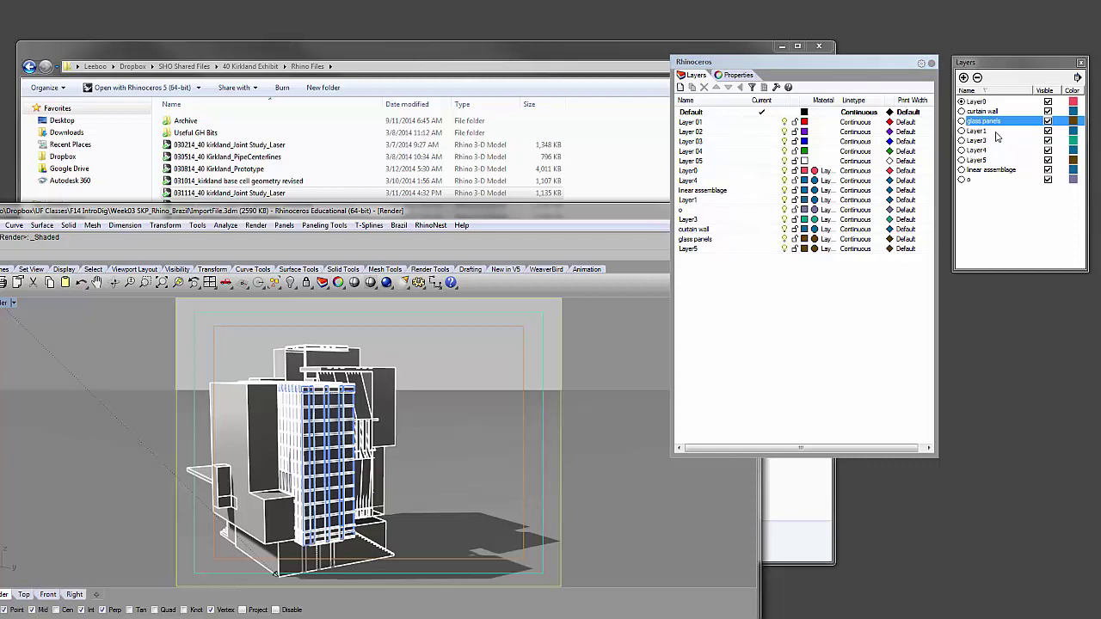
# - Highlight Layer 01 through Layer 05 in Rhino's layer list, restore Rhino to full screen, and clear the layer selection
pyautogui.moveTo(719, 127); pyautogui.dragTo(714, 161)
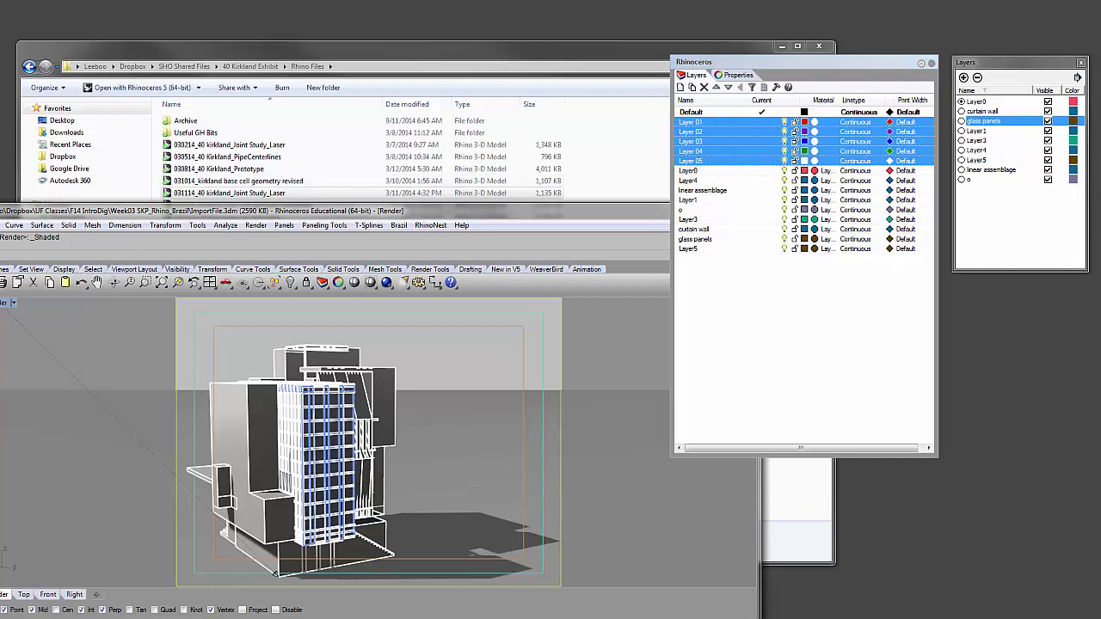
pyautogui.hotkey('alt', 'Tab')
pyautogui.hotkey('alt', 'Tab')
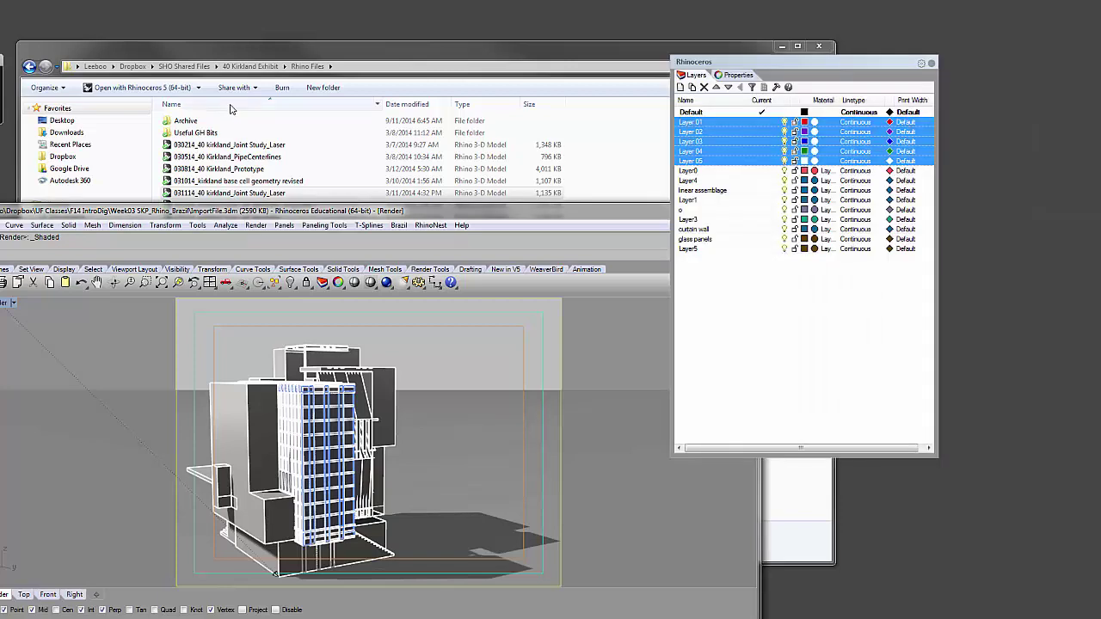
pyautogui.moveTo(309, 210); pyautogui.dragTo(543, 8)
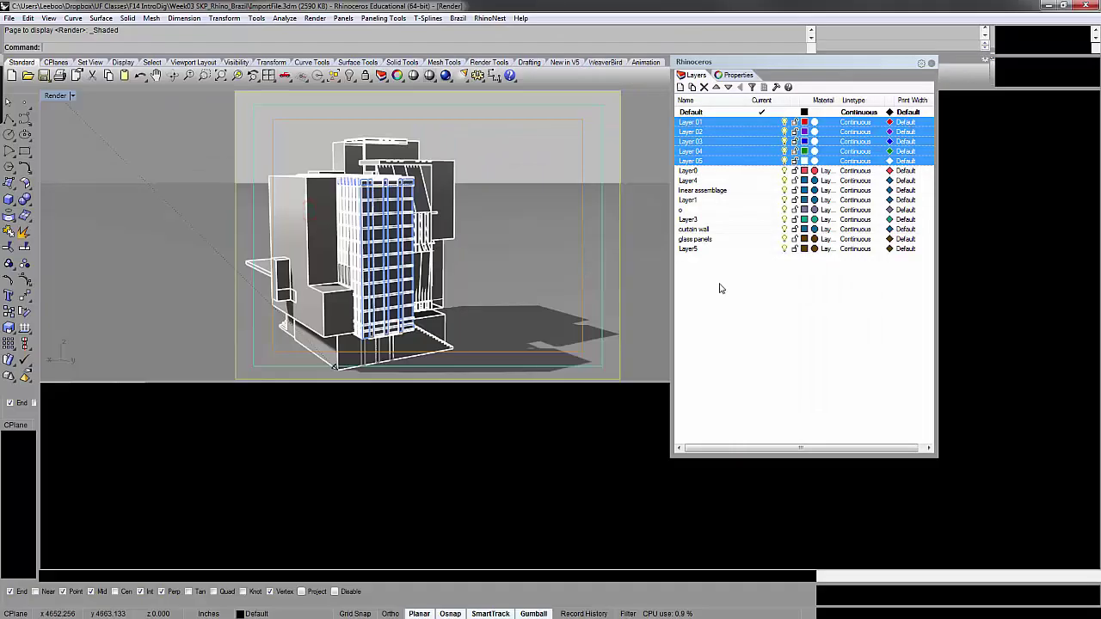
pyautogui.click(761, 309)
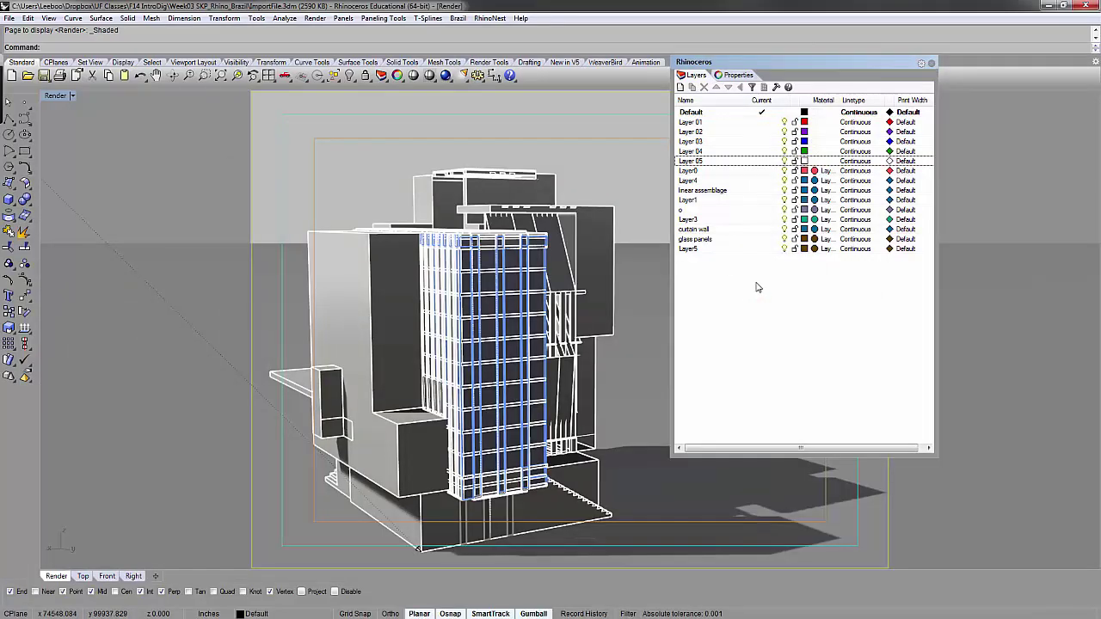
# - Purge all unused block definitions, dimension styles, groups, hatch patterns, layers, linetypes and materials, and move the layer list aside
pyautogui.write('F')
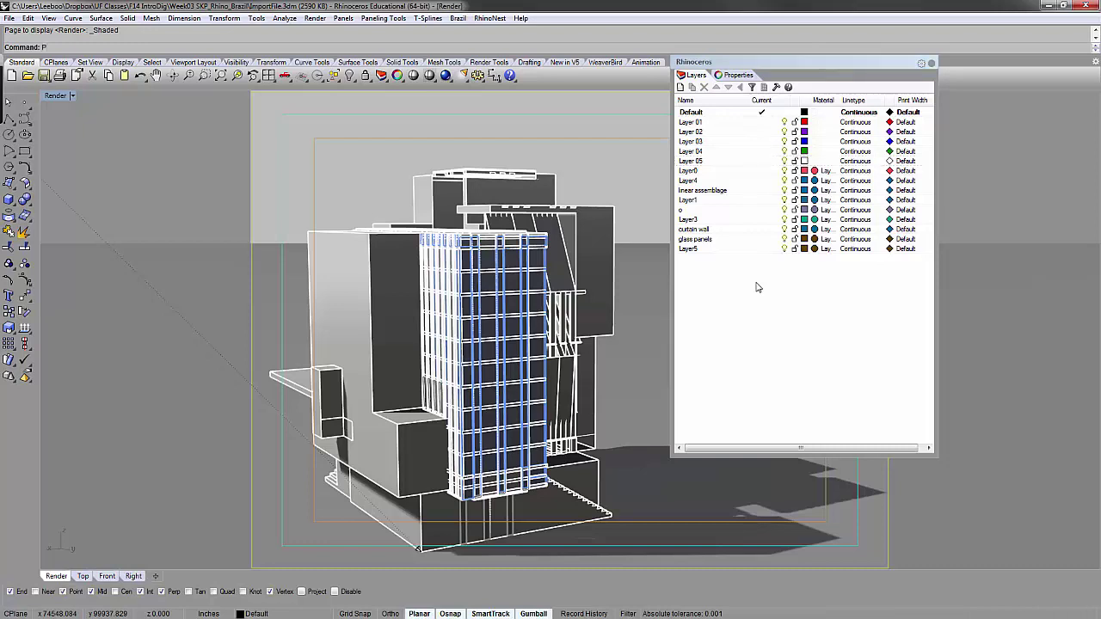
pyautogui.write('urge')
pyautogui.press('Return')
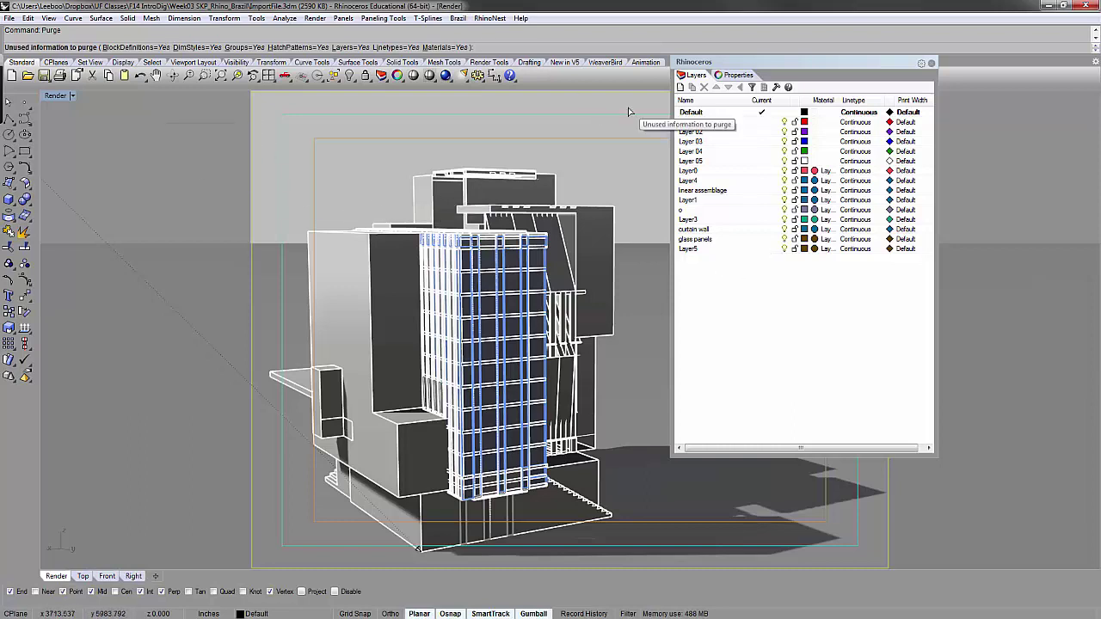
pyautogui.press('Return')
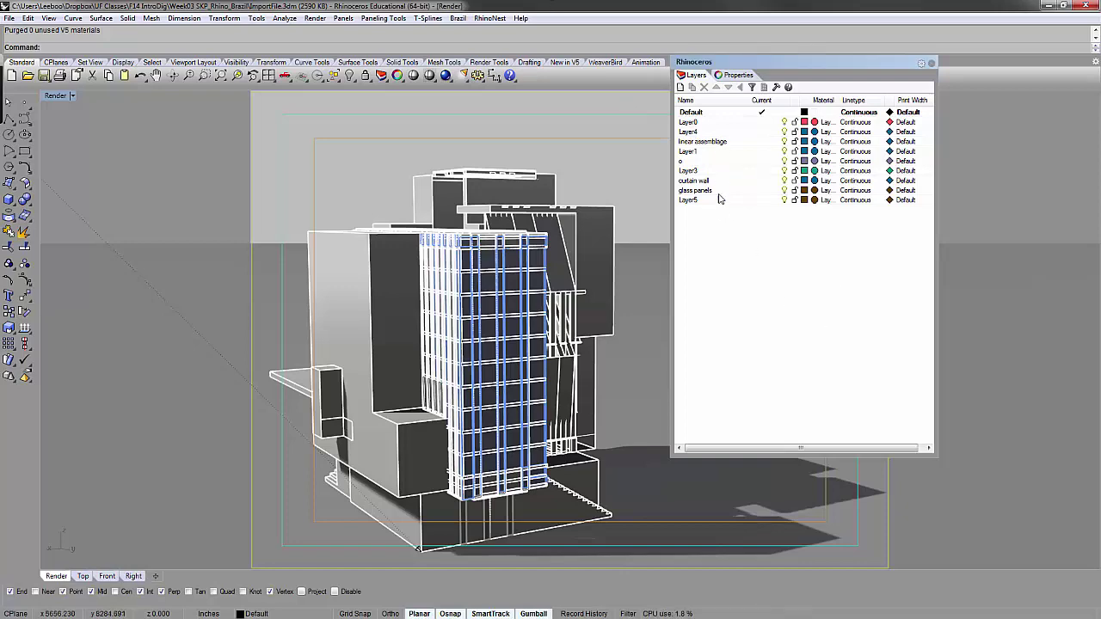
pyautogui.moveTo(732, 66); pyautogui.dragTo(819, 111)
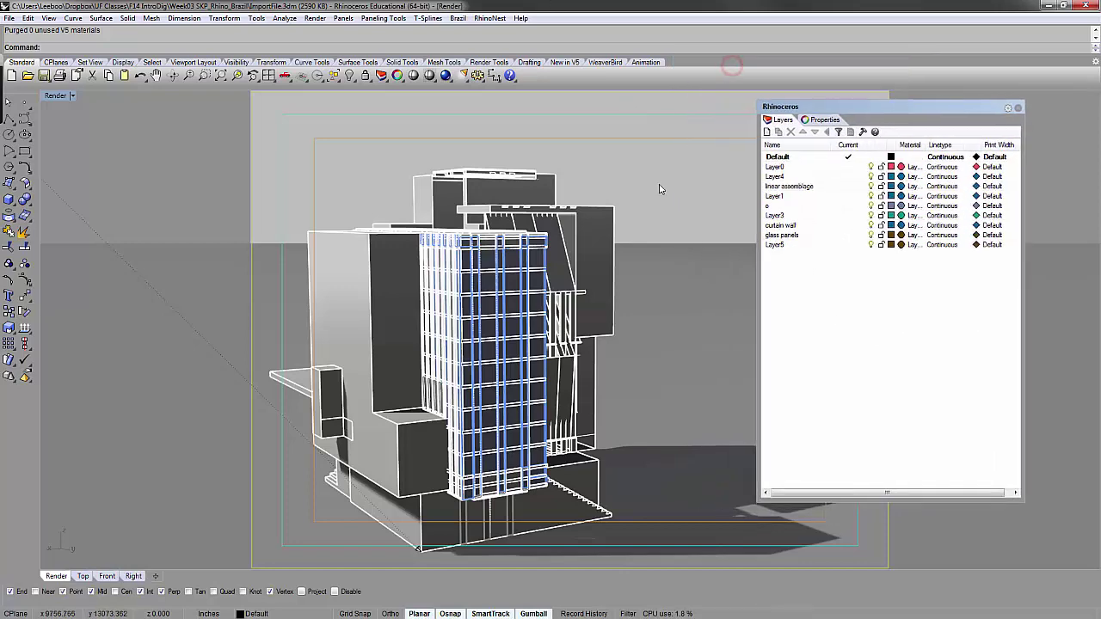
# - Select the building's lower and upper section blocks in turn and examine their material and object properties
pyautogui.click(649, 186)
pyautogui.keyDown('shift'); pyautogui.moveTo(300, 279); pyautogui.dragTo(323, 266, button='right'); pyautogui.keyUp('shift')
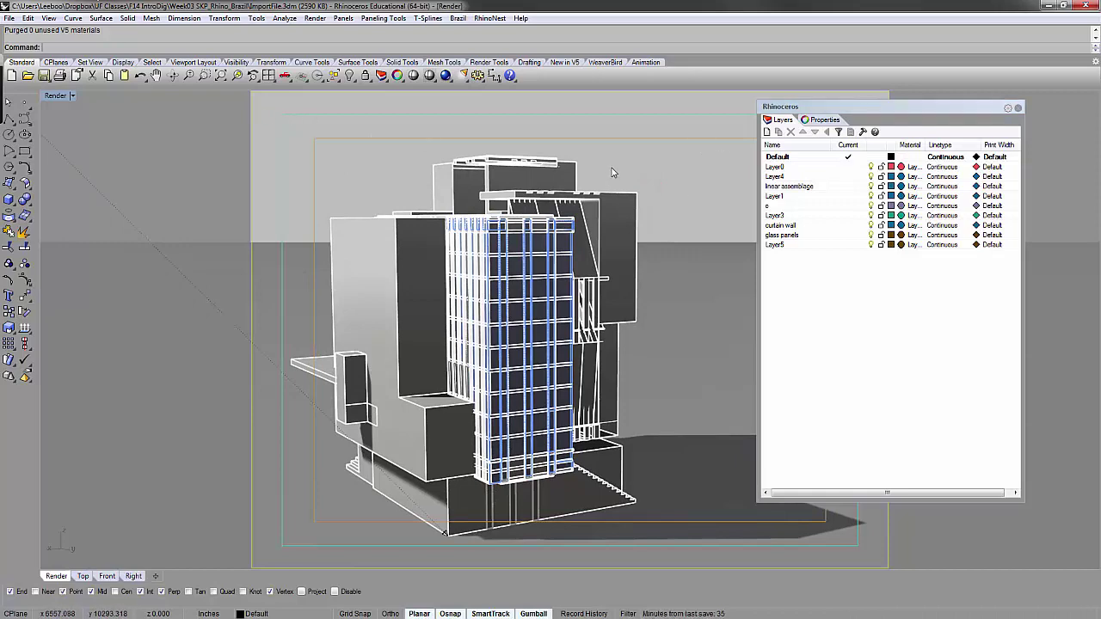
pyautogui.click(545, 217)
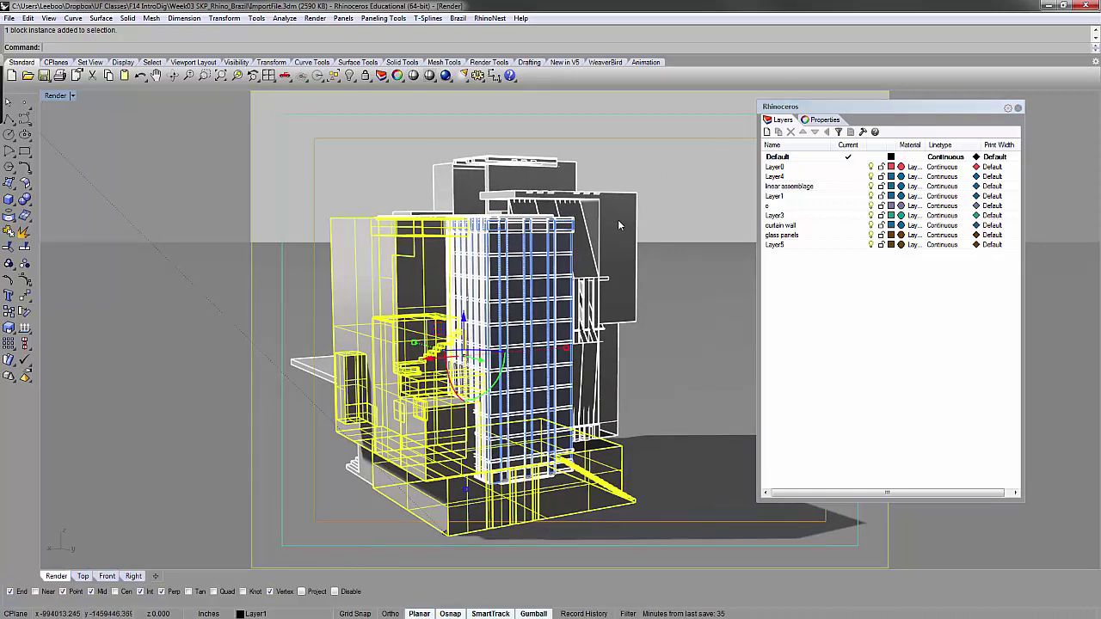
pyautogui.click(560, 201)
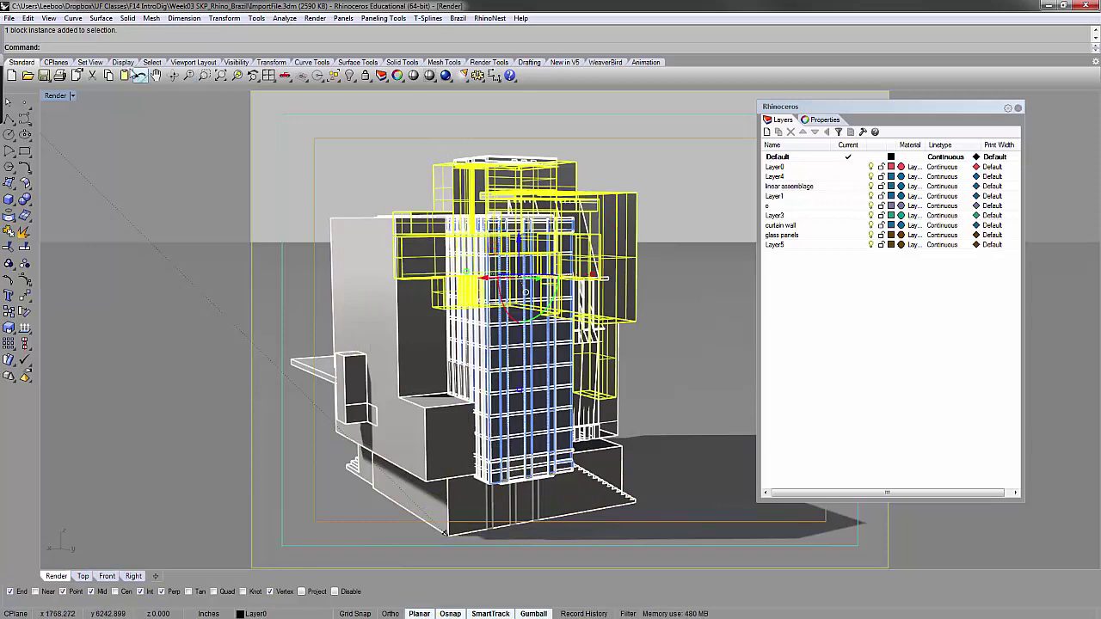
pyautogui.click(814, 122)
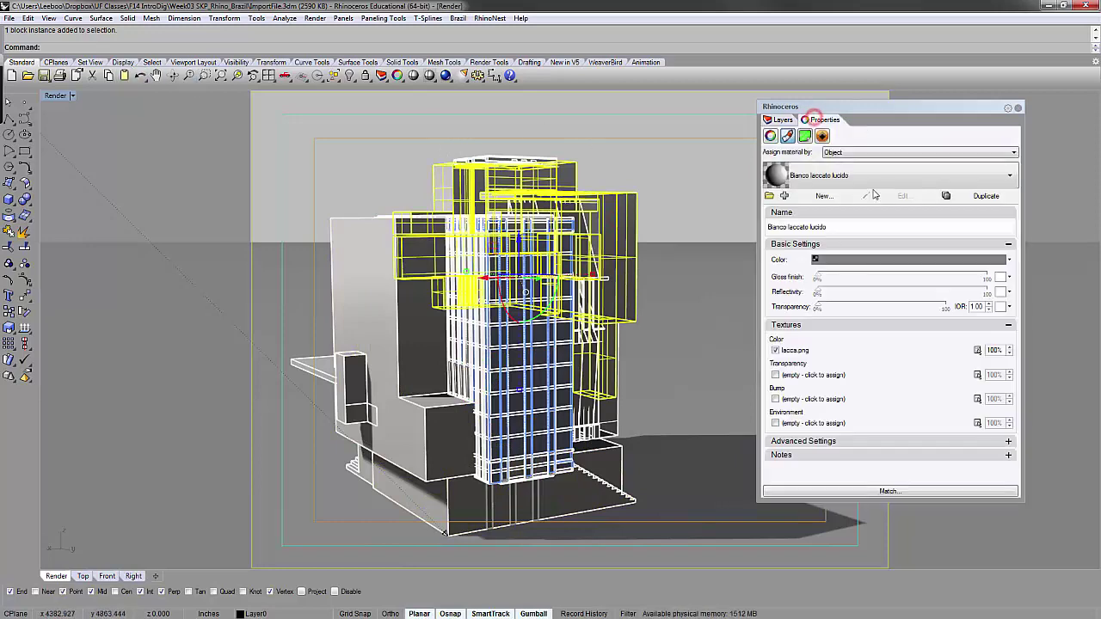
pyautogui.click(616, 126)
pyautogui.click(566, 166)
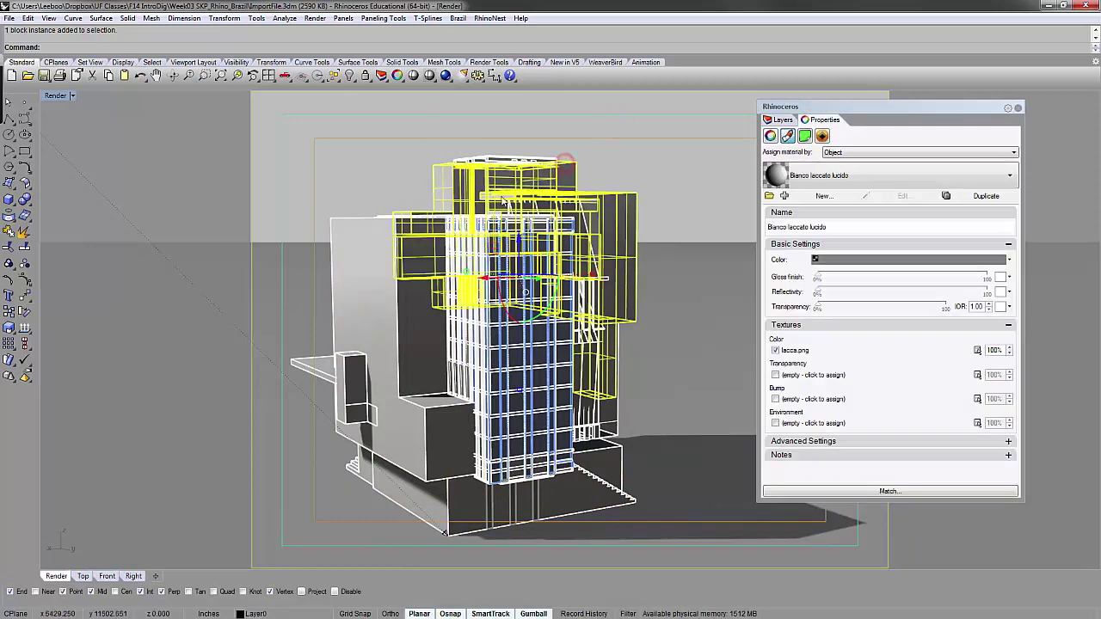
pyautogui.click(375, 273)
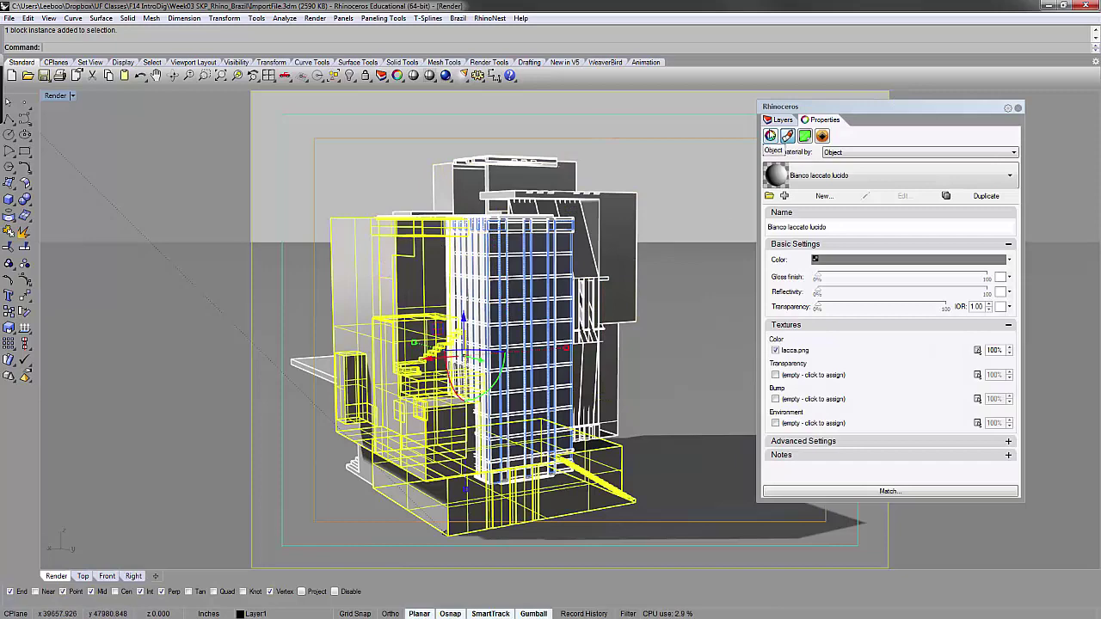
pyautogui.click(770, 135)
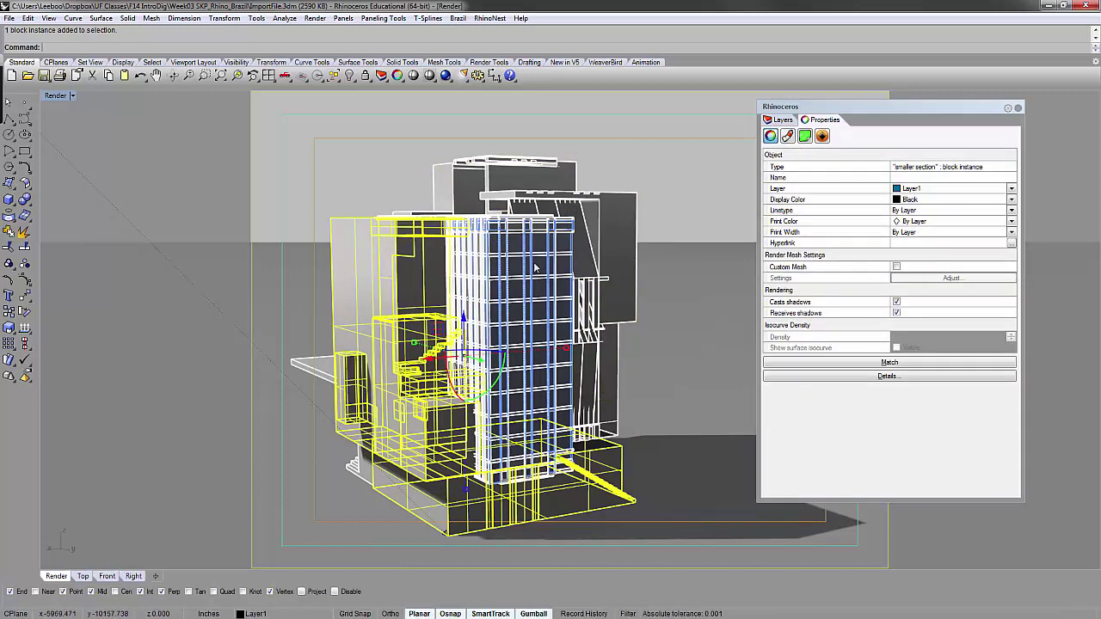
pyautogui.click(618, 227)
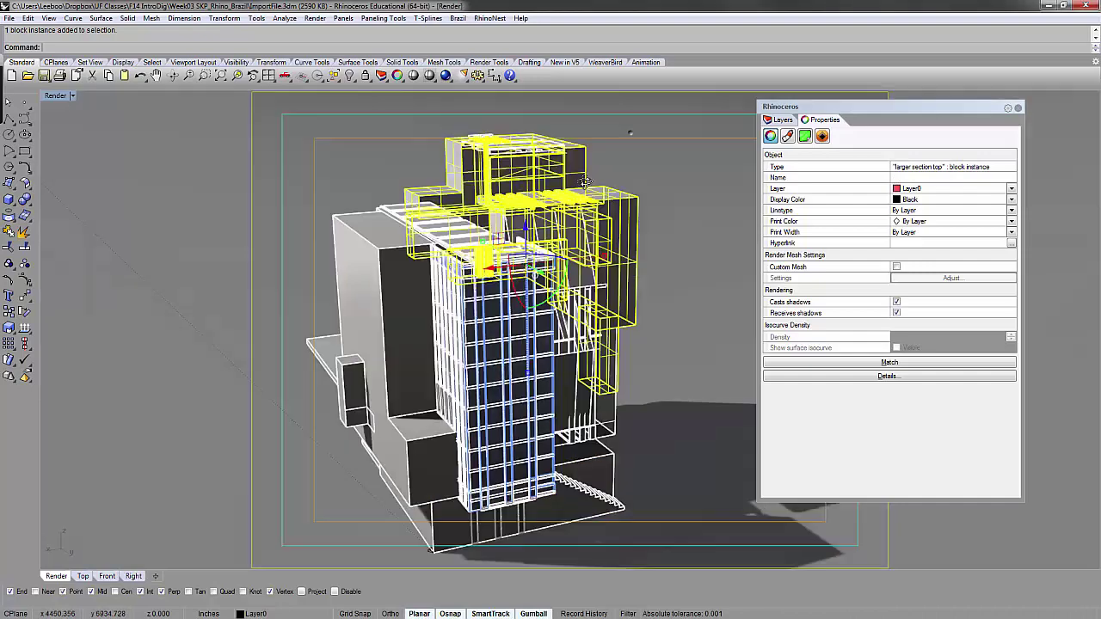
# - Examine the object properties of a roof slat block and the lower section block, and clear the selection
pyautogui.moveTo(584, 182); pyautogui.dragTo(405, 239, button='right')
pyautogui.click(438, 245)
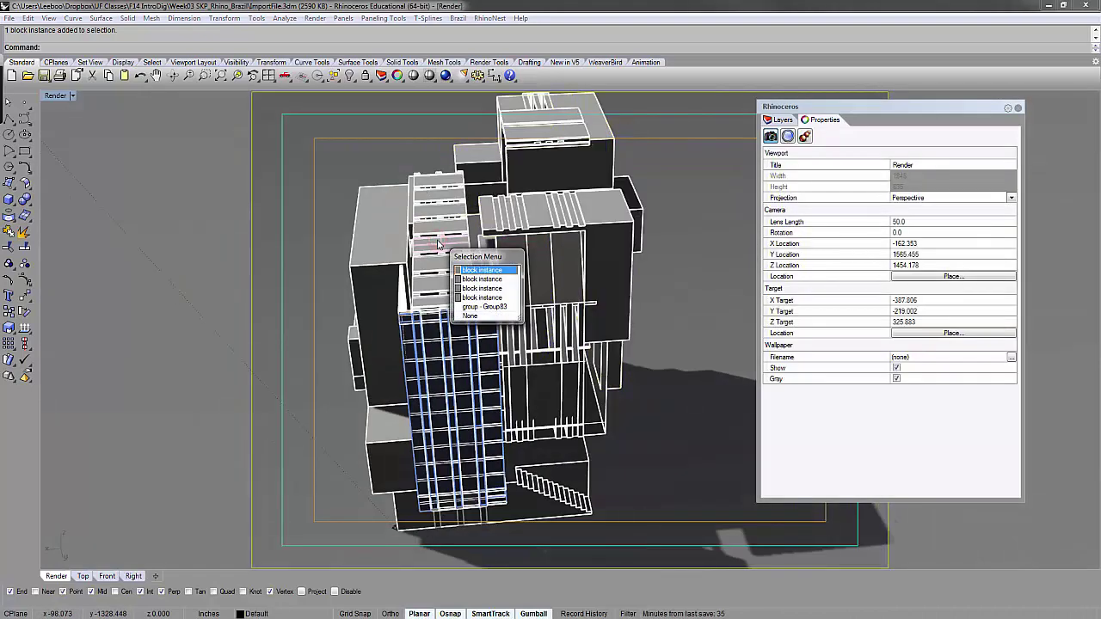
pyautogui.click(465, 270)
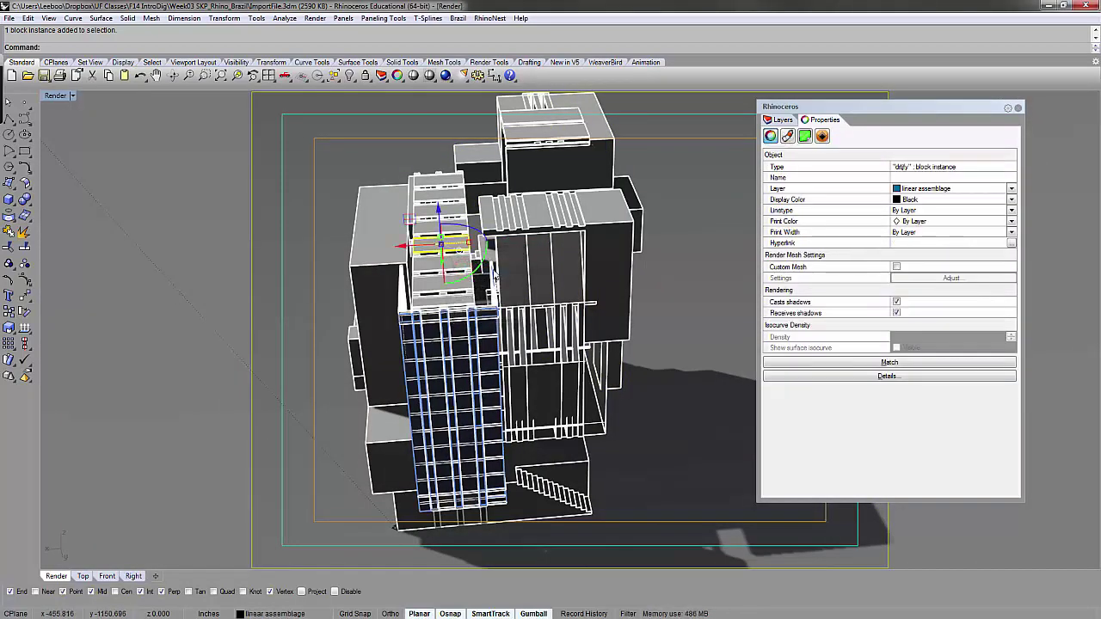
pyautogui.moveTo(471, 297); pyautogui.dragTo(592, 454, button='right')
pyautogui.click(592, 453)
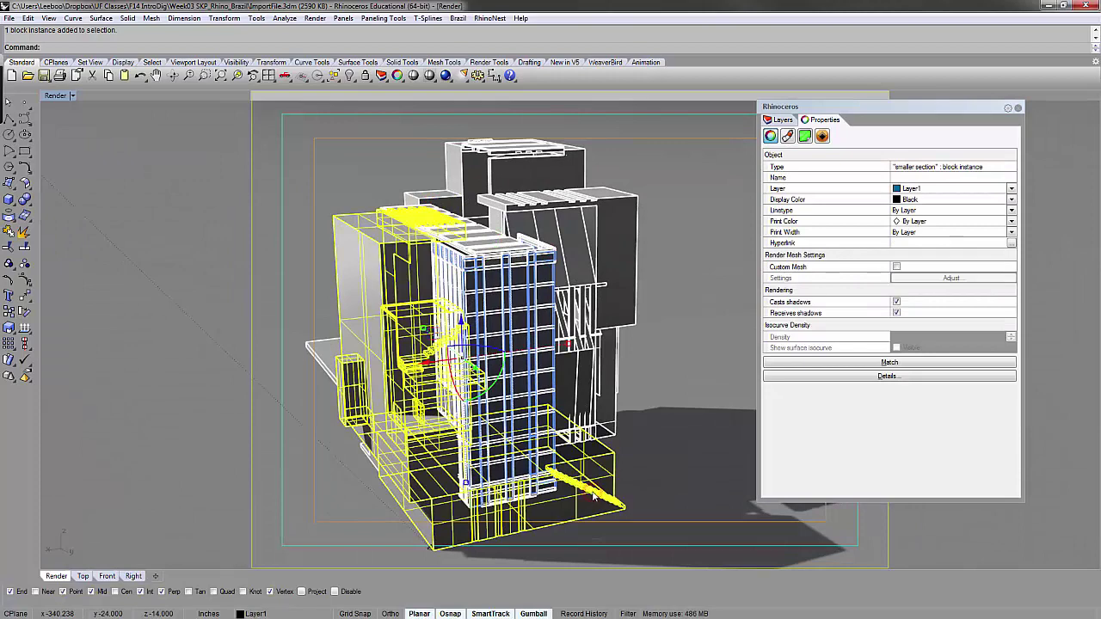
pyautogui.scroll(-4, 472, 318)
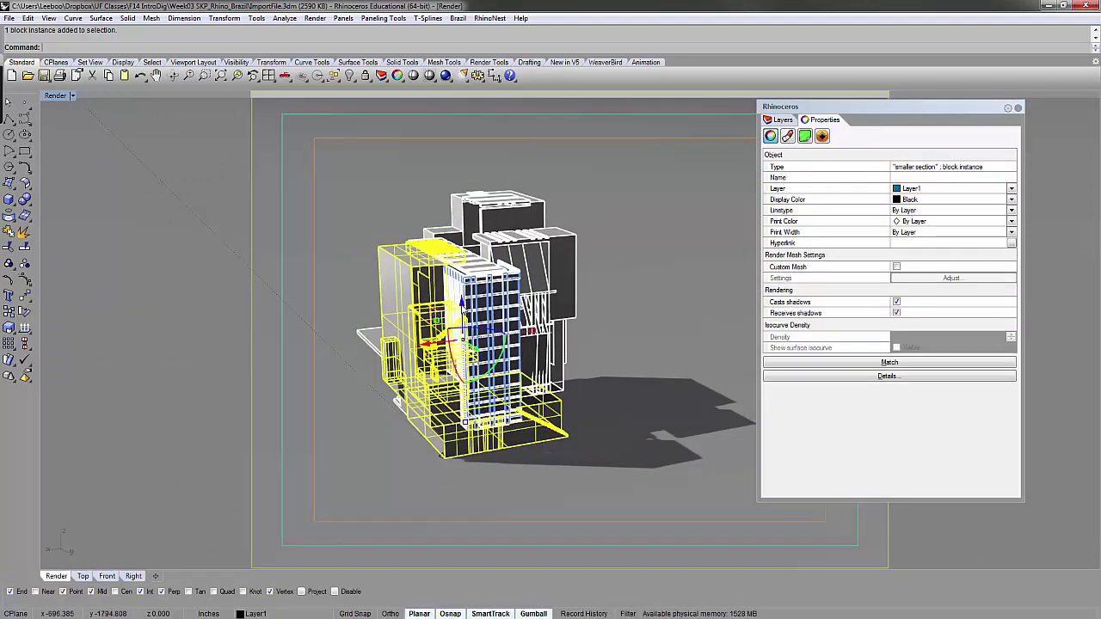
pyautogui.click(604, 202)
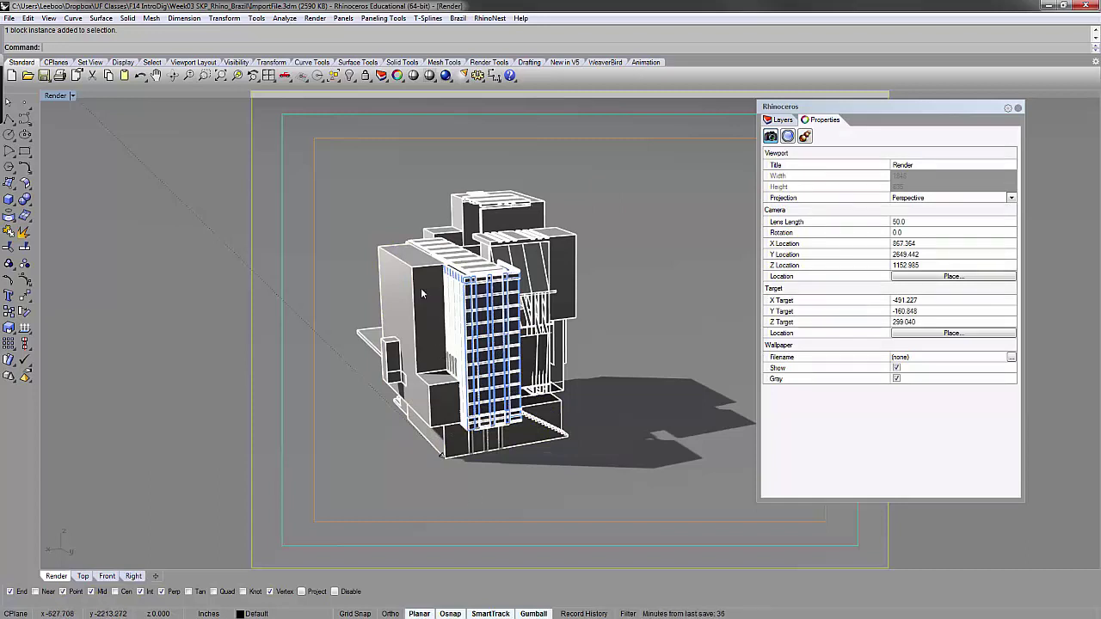
# - Try to zoom to the selection, and view the building from the curtain wall around to the staircase side
pyautogui.scroll(4, 437, 291)
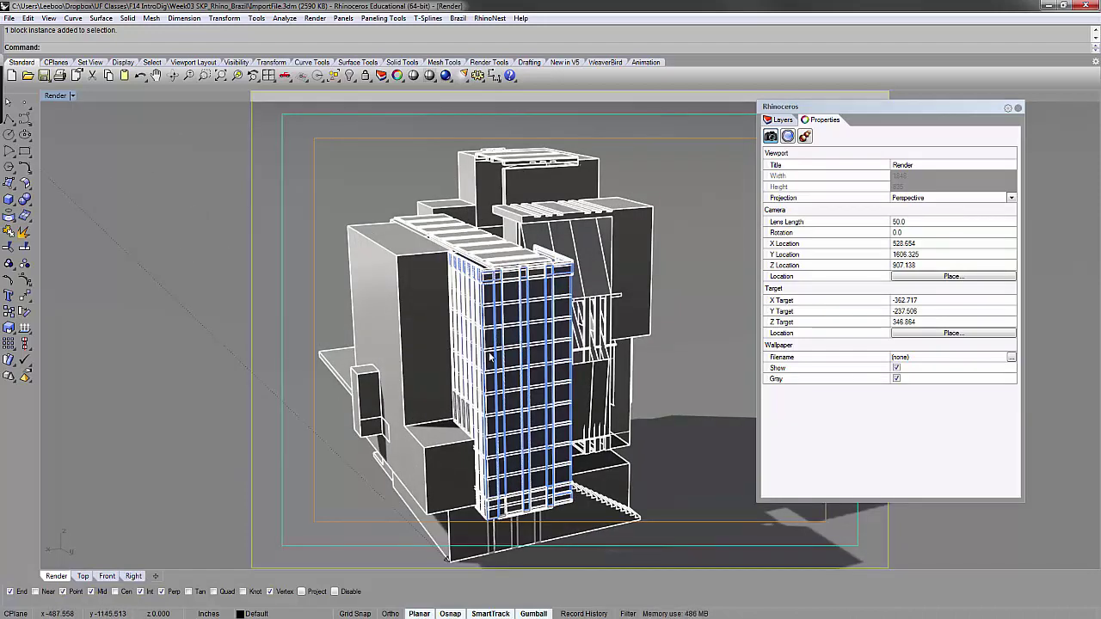
pyautogui.write('zs')
pyautogui.press('Return')
pyautogui.click(680, 265)
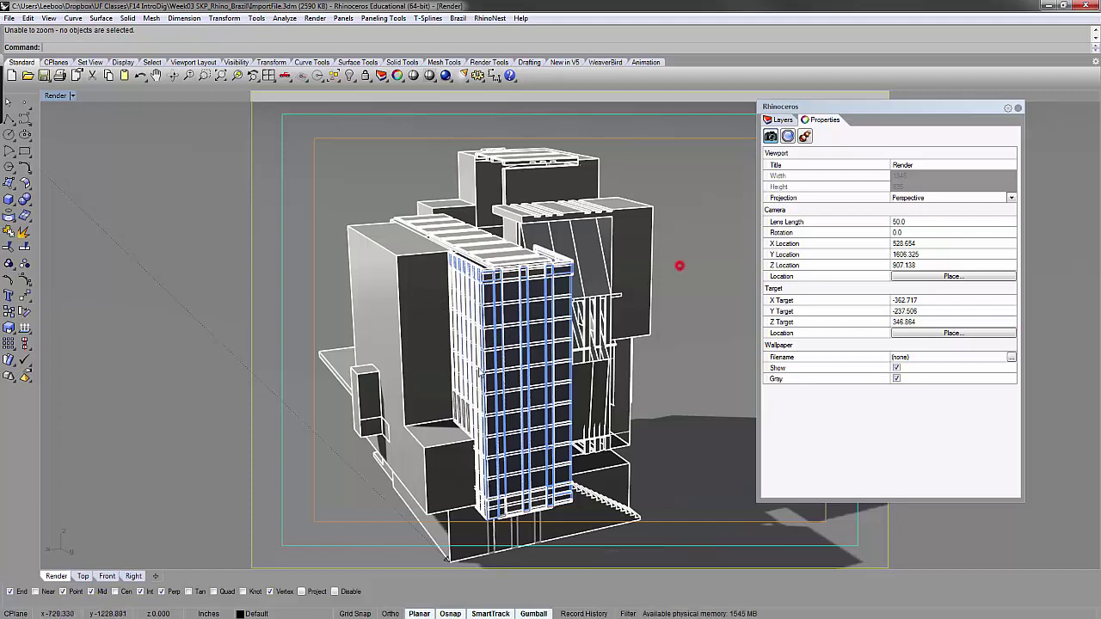
pyautogui.moveTo(480, 372); pyautogui.dragTo(477, 341, button='right')
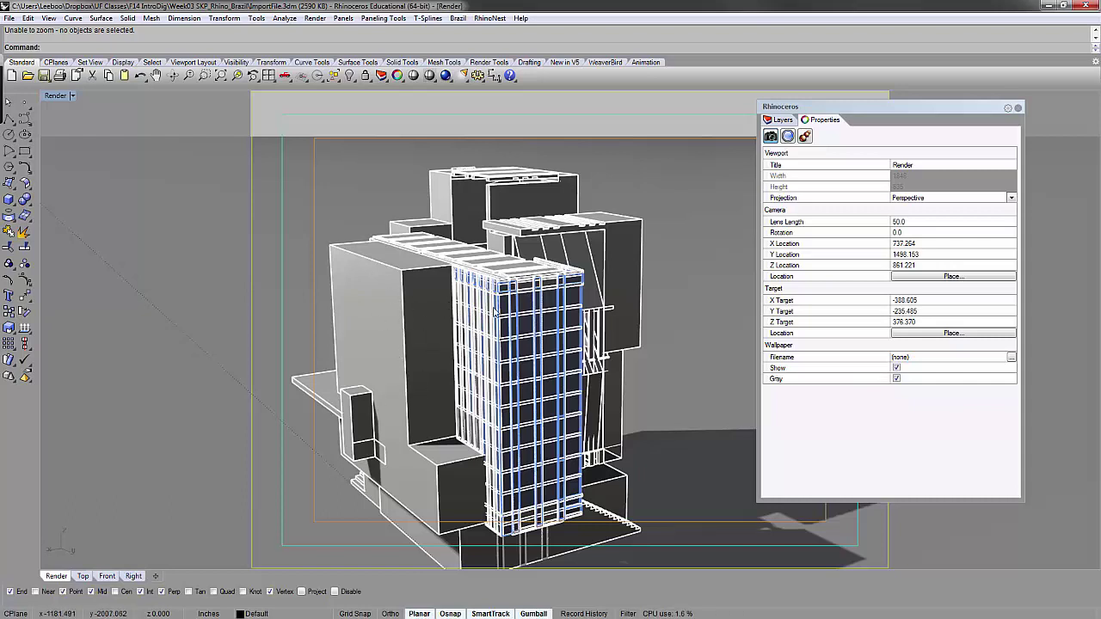
pyautogui.moveTo(513, 310); pyautogui.dragTo(441, 309, button='right')
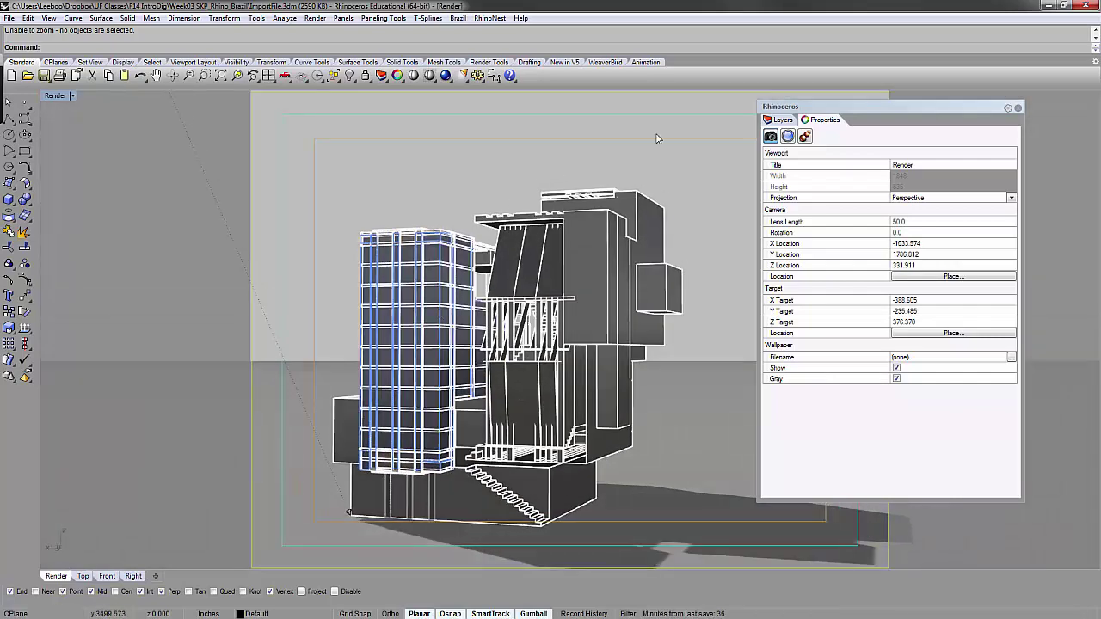
# - Open the Brazil material editor and move it clear of the building model
pyautogui.click(460, 18)
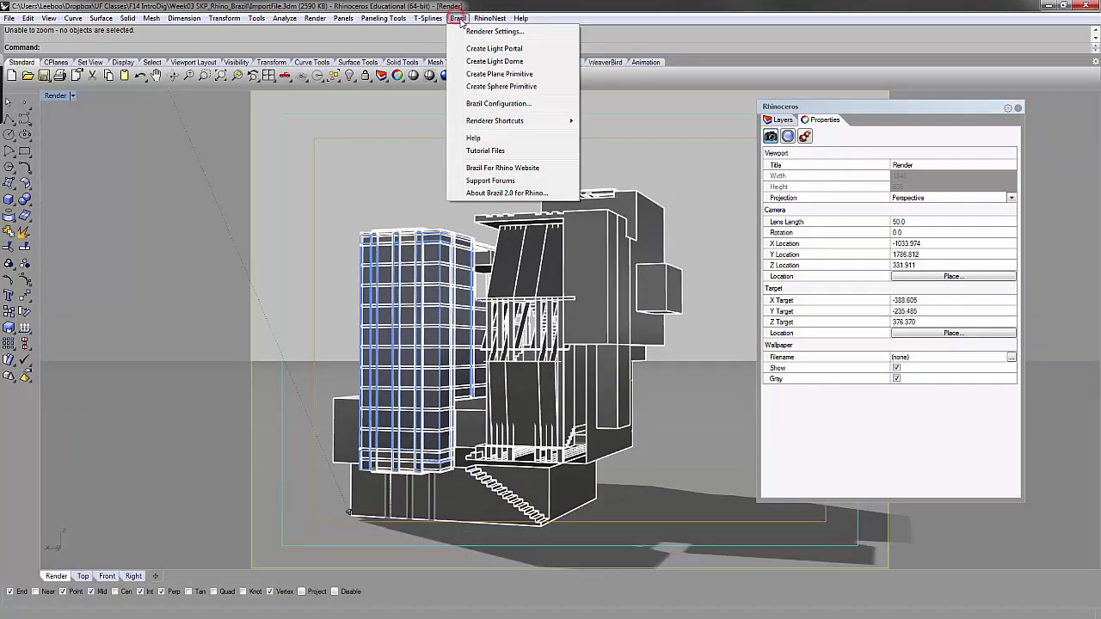
pyautogui.moveTo(522, 124)
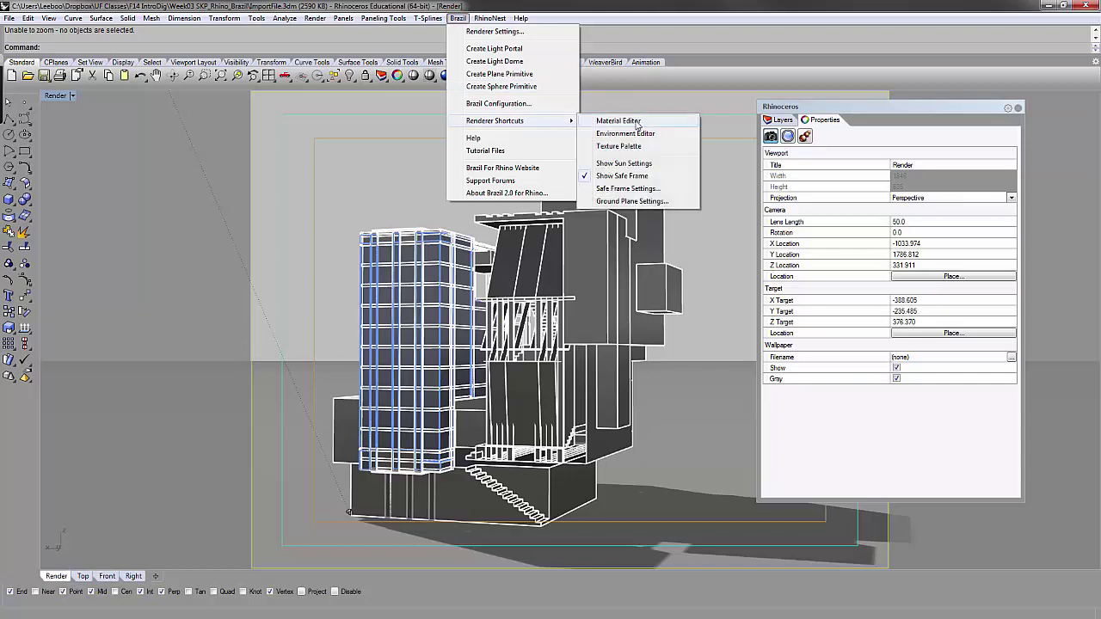
pyautogui.click(666, 125)
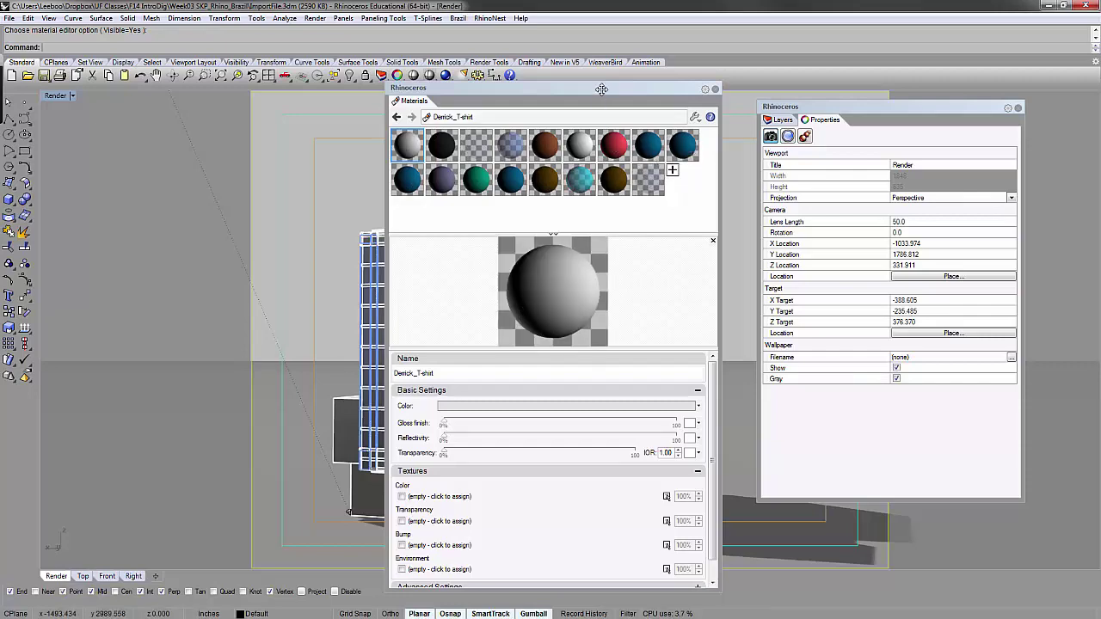
pyautogui.moveTo(602, 90); pyautogui.dragTo(697, 93)
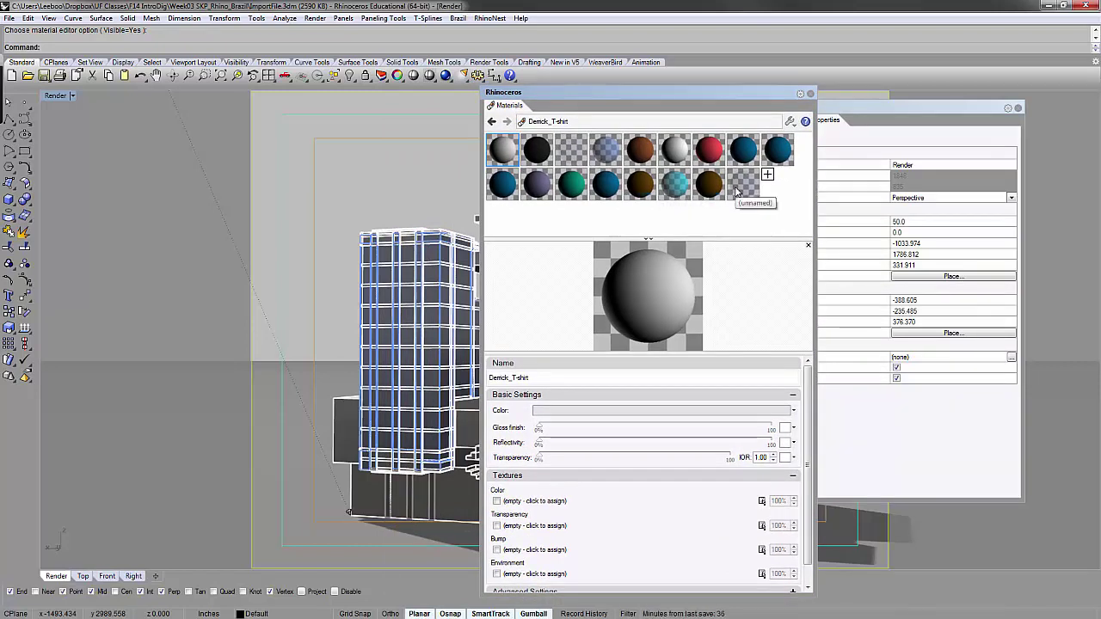
# - Select all the listed materials and delete them, and make more room for the material thumbnails
pyautogui.hotkey('ctrl', 'a')
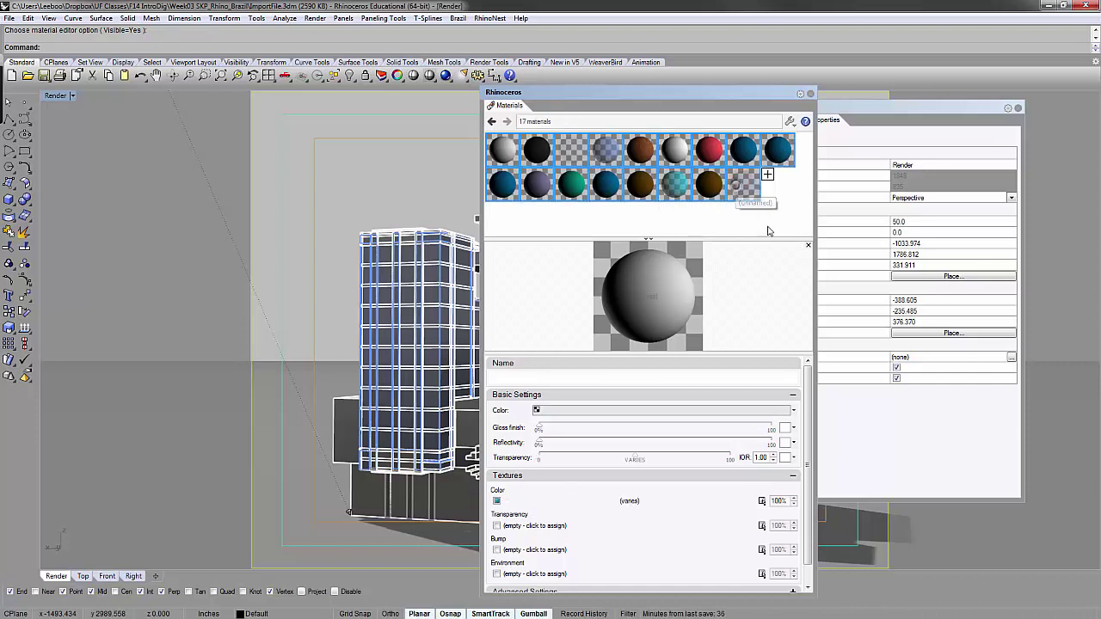
pyautogui.rightClick(737, 185)
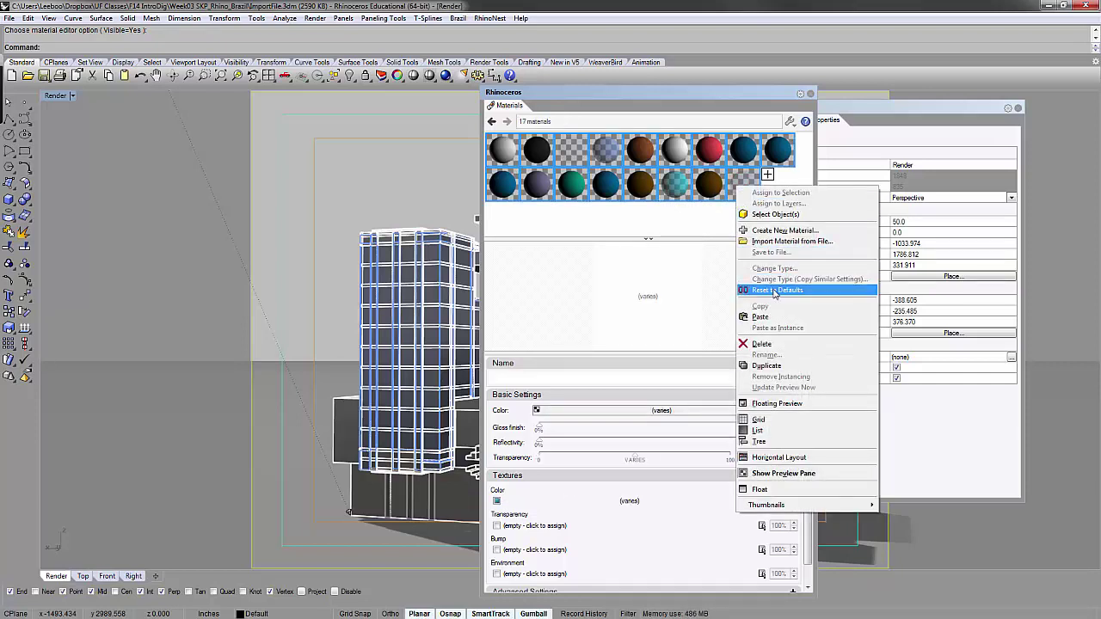
pyautogui.click(780, 344)
pyautogui.click(607, 315)
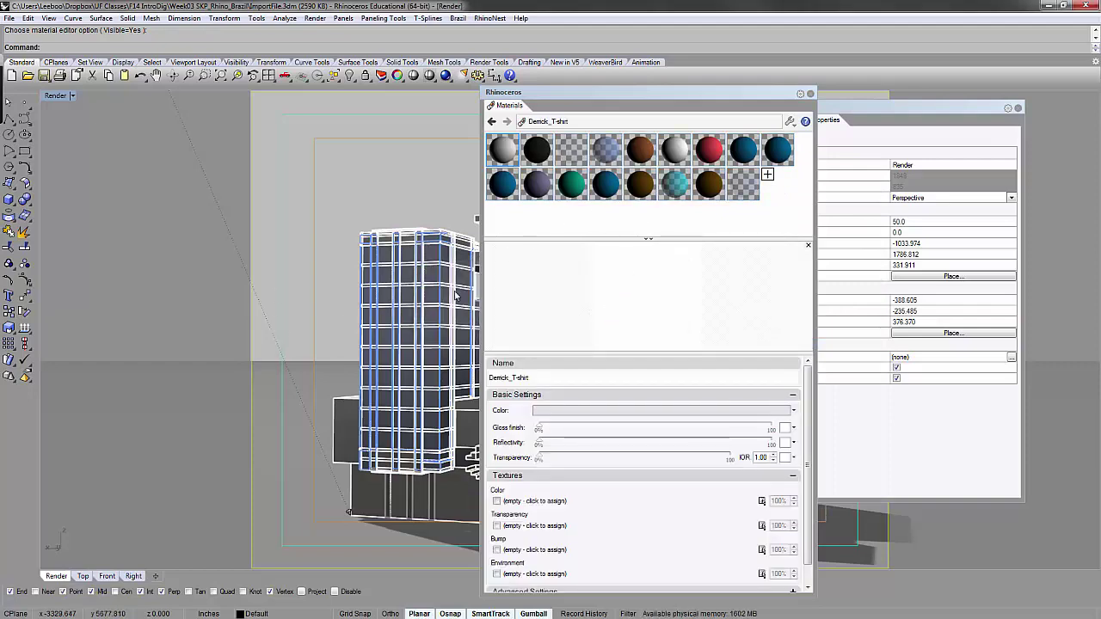
pyautogui.moveTo(721, 94); pyautogui.dragTo(831, 76)
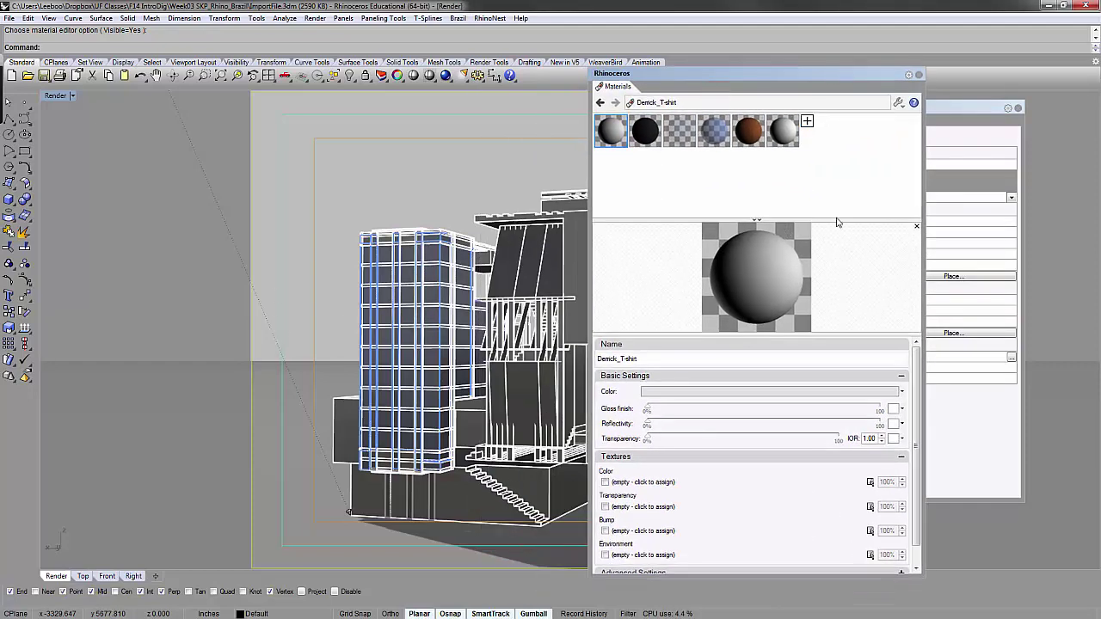
pyautogui.moveTo(823, 220); pyautogui.dragTo(791, 256)
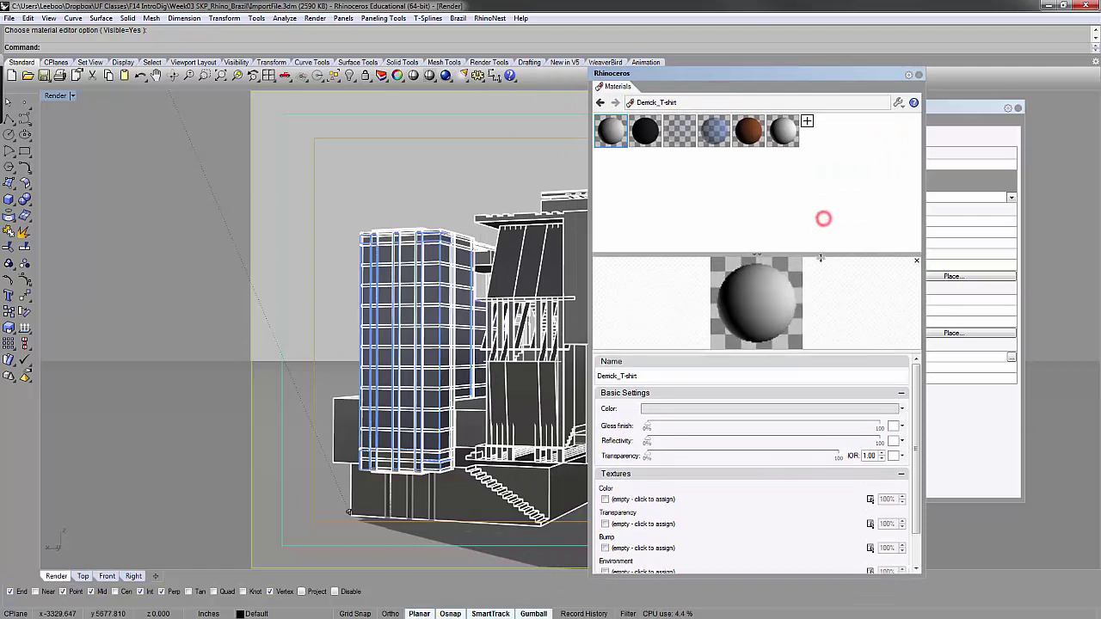
# - Examine the settings of the remaining black material and the Translucent_Glass_Blue material
pyautogui.click(789, 193)
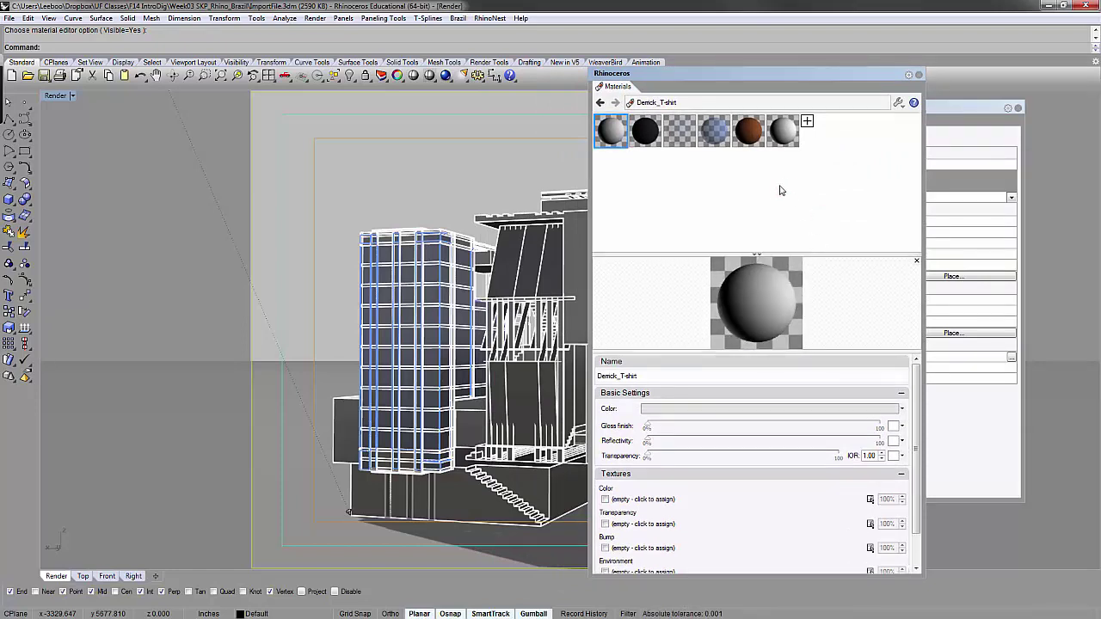
pyautogui.click(647, 134)
pyautogui.click(714, 132)
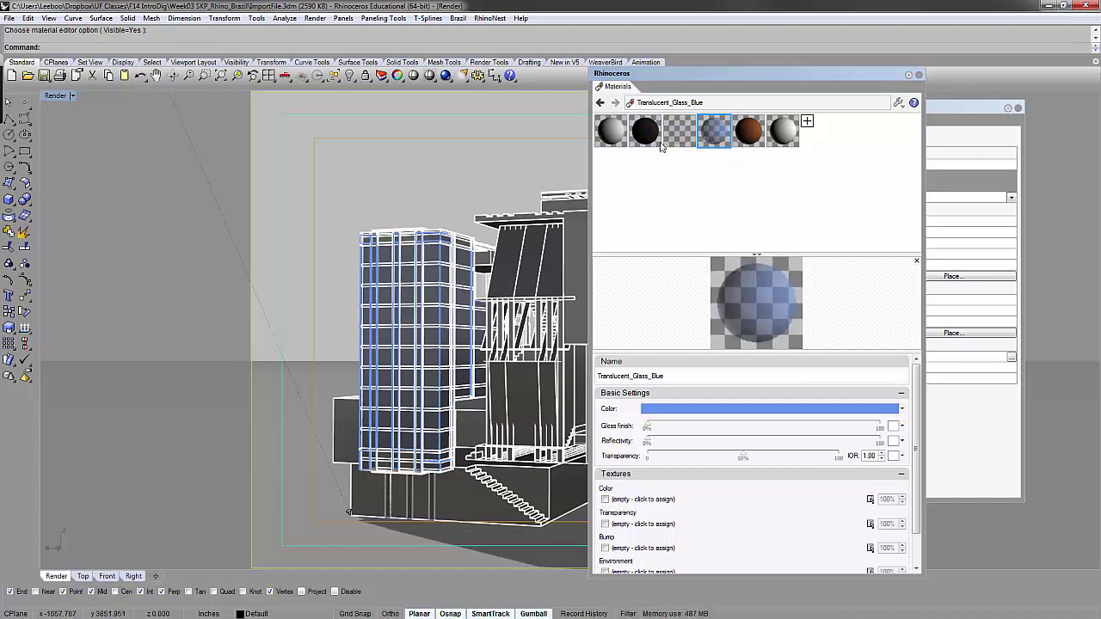
pyautogui.click(777, 179)
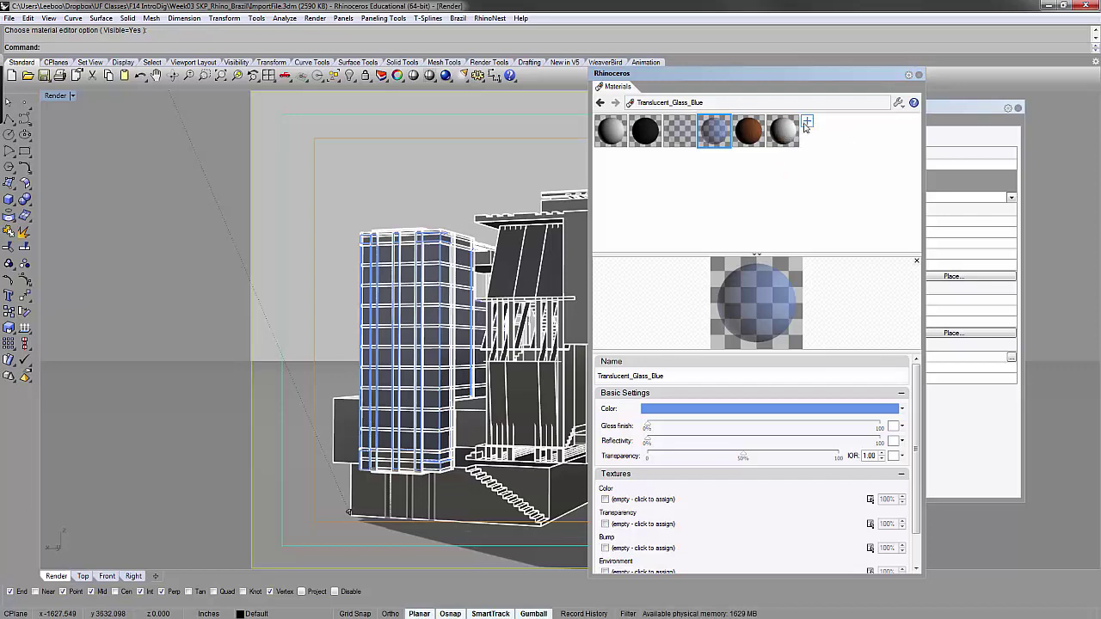
# - Create a Brazil Advanced Material from scratch and set its diffuse color to Light Gray
pyautogui.click(808, 124)
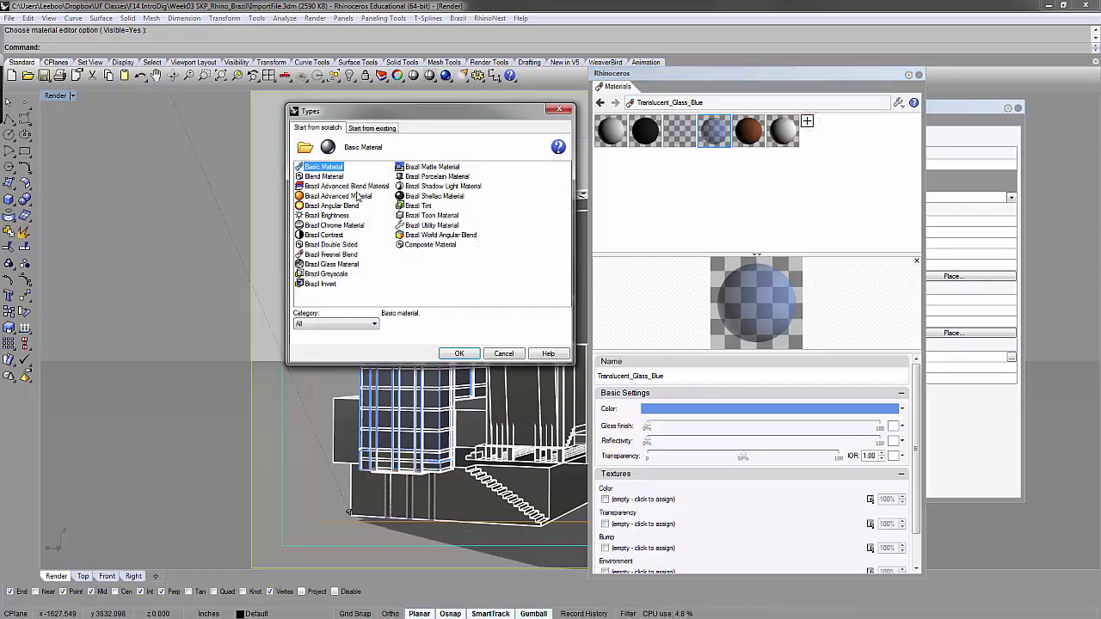
pyautogui.click(353, 197)
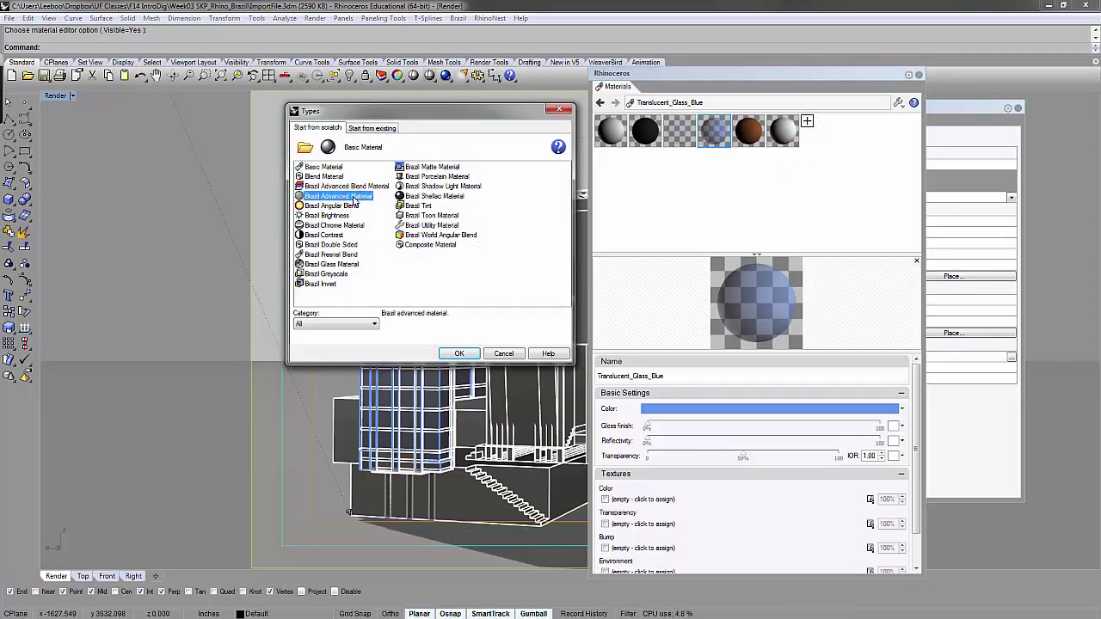
pyautogui.click(458, 354)
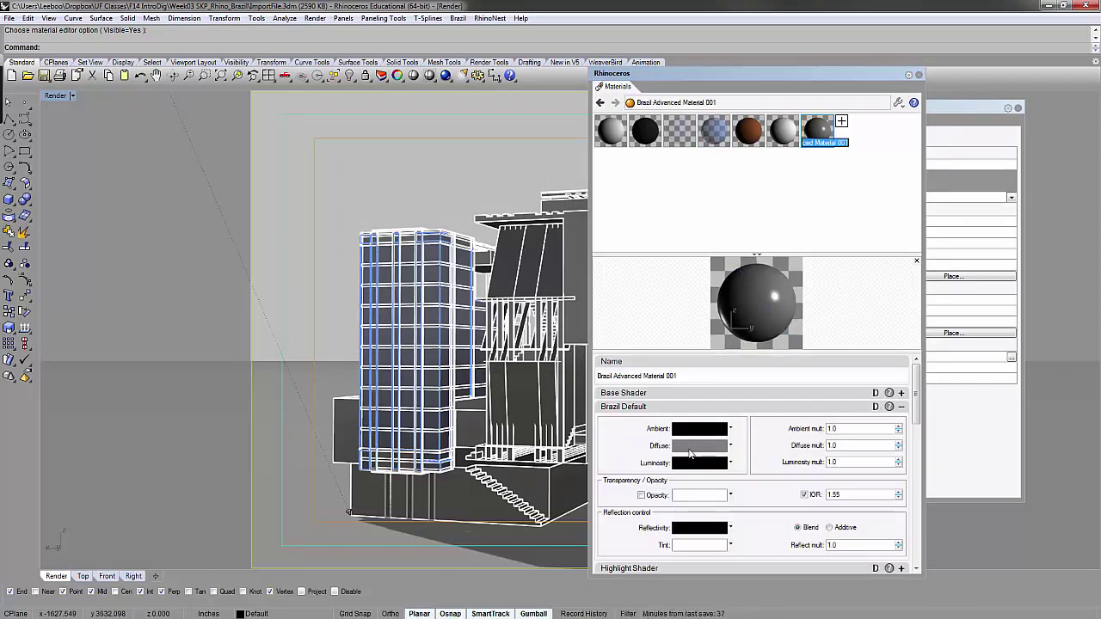
pyautogui.click(700, 444)
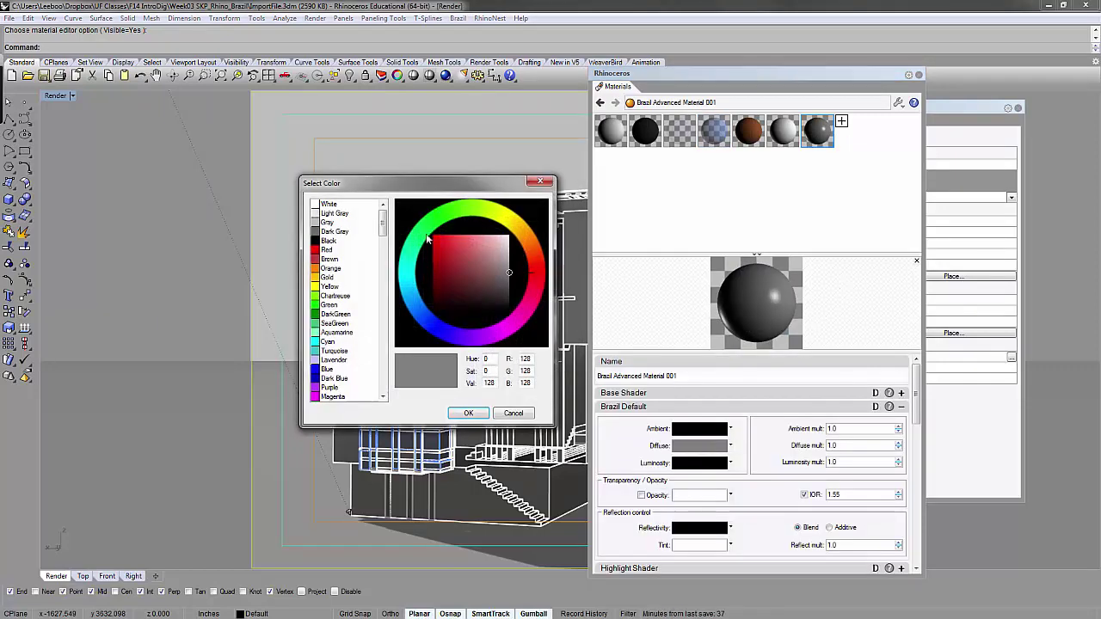
pyautogui.click(335, 213)
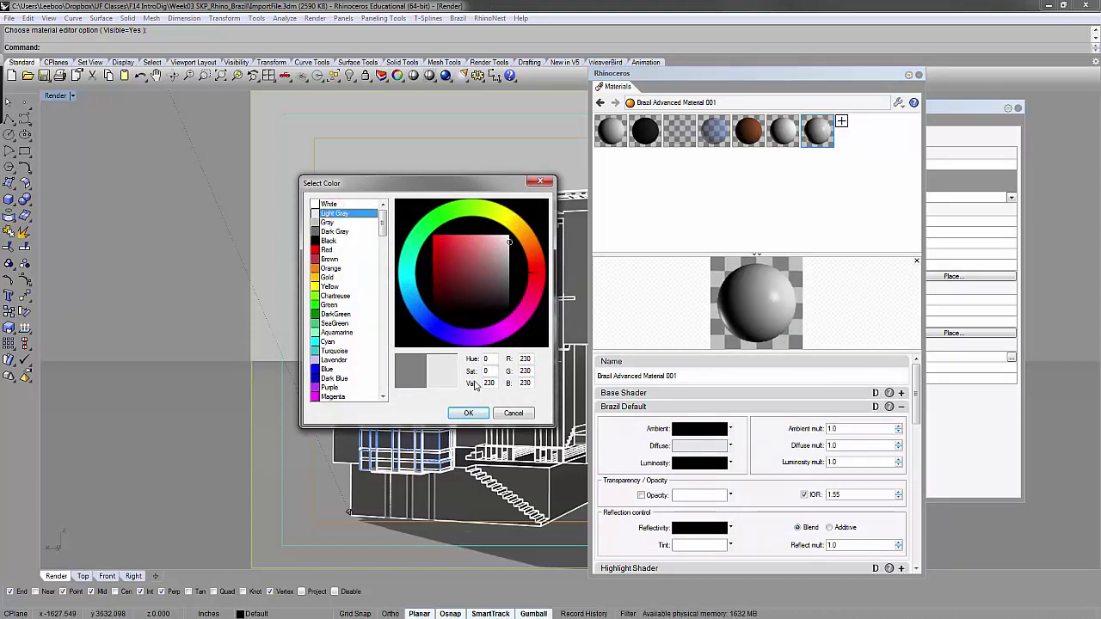
pyautogui.click(482, 414)
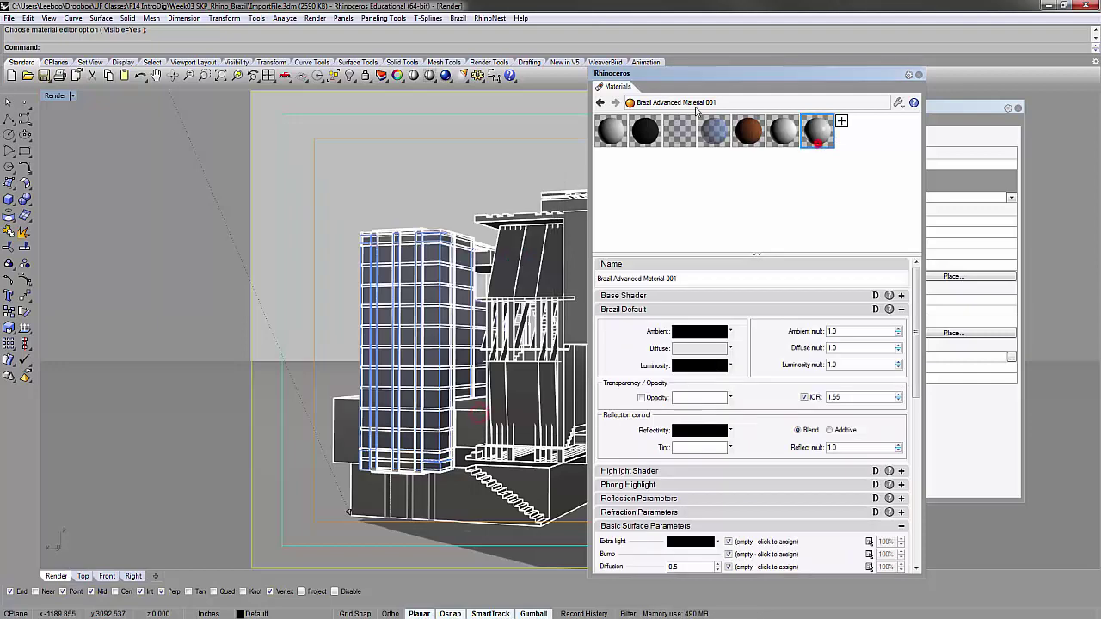
# - Rename the new Brazil advanced material as Brazil White
pyautogui.rightClick(667, 104)
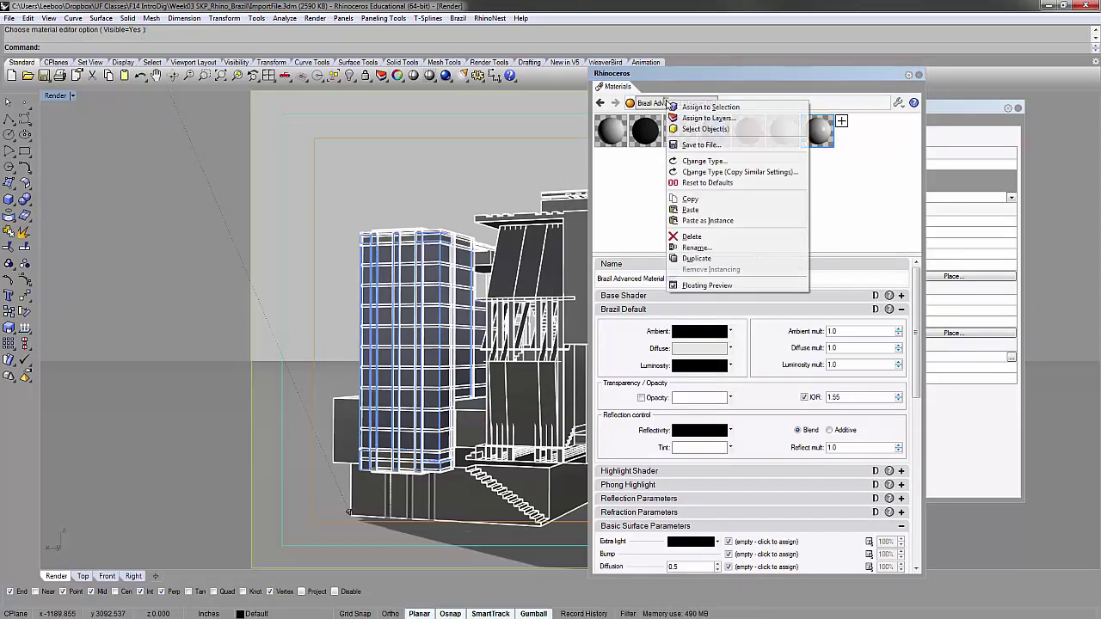
pyautogui.click(732, 247)
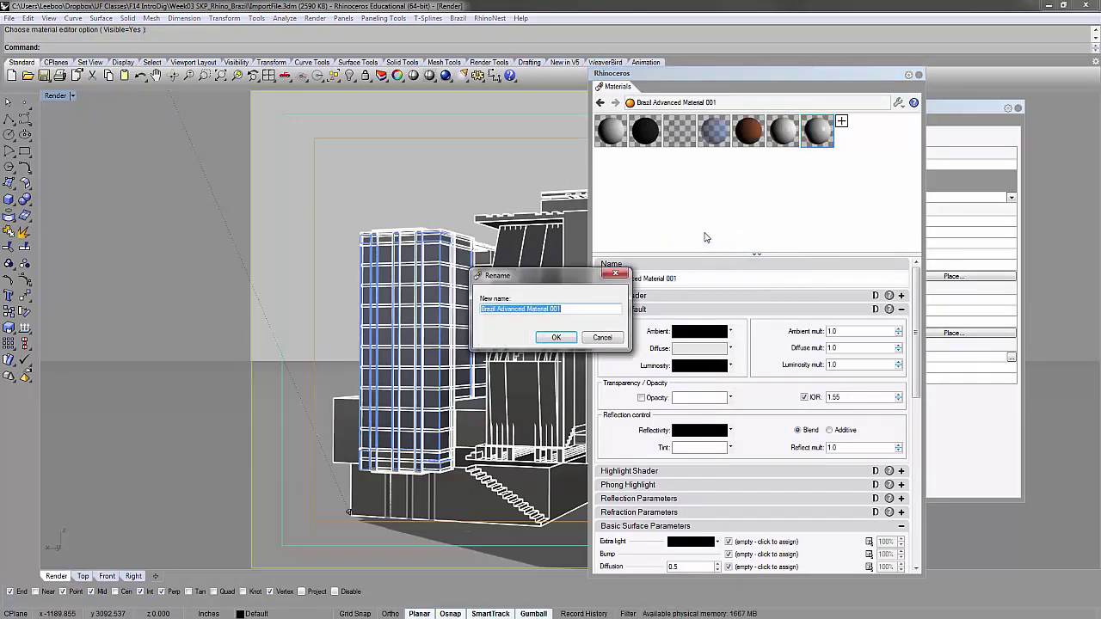
pyautogui.write('W')
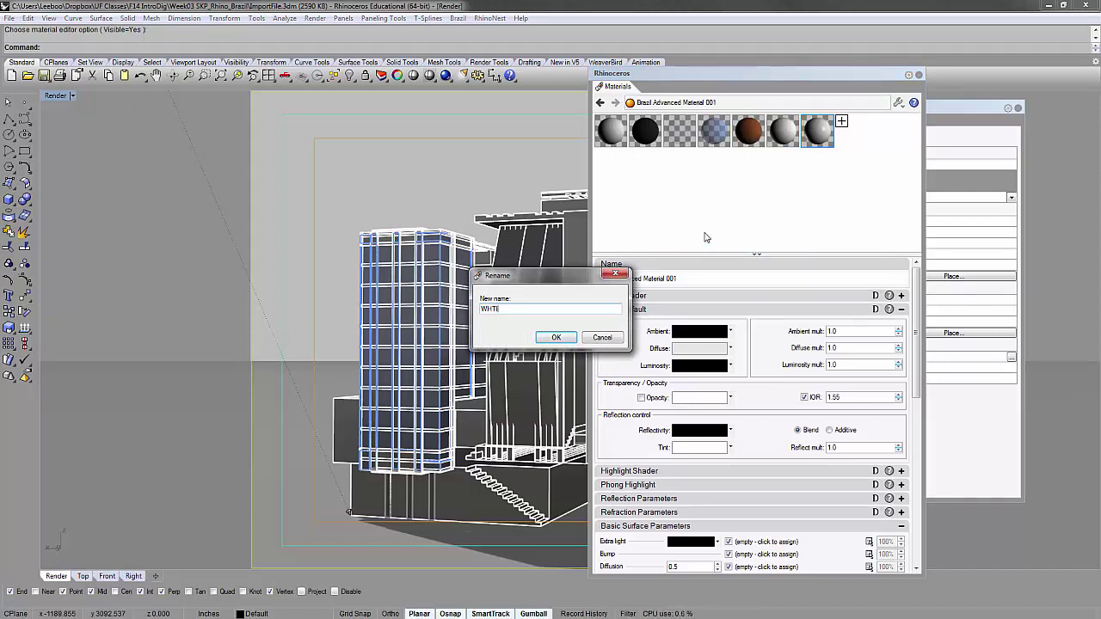
pyautogui.write('hite')
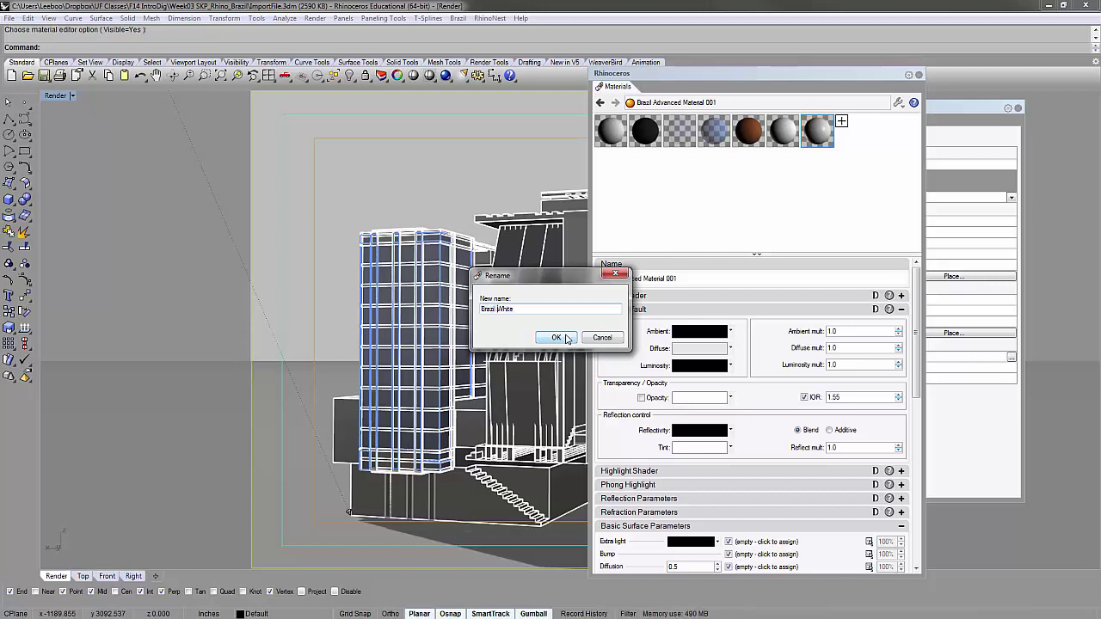
pyautogui.click(557, 337)
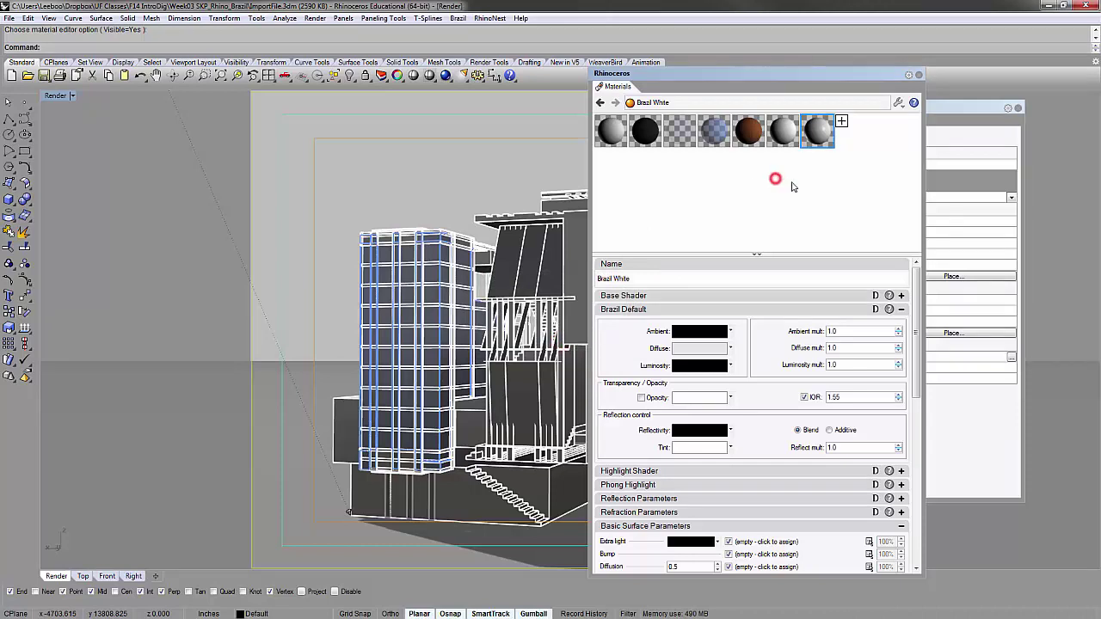
# - Show the materials as a named list, look through it, and return to the grid layout
pyautogui.rightClick(714, 181)
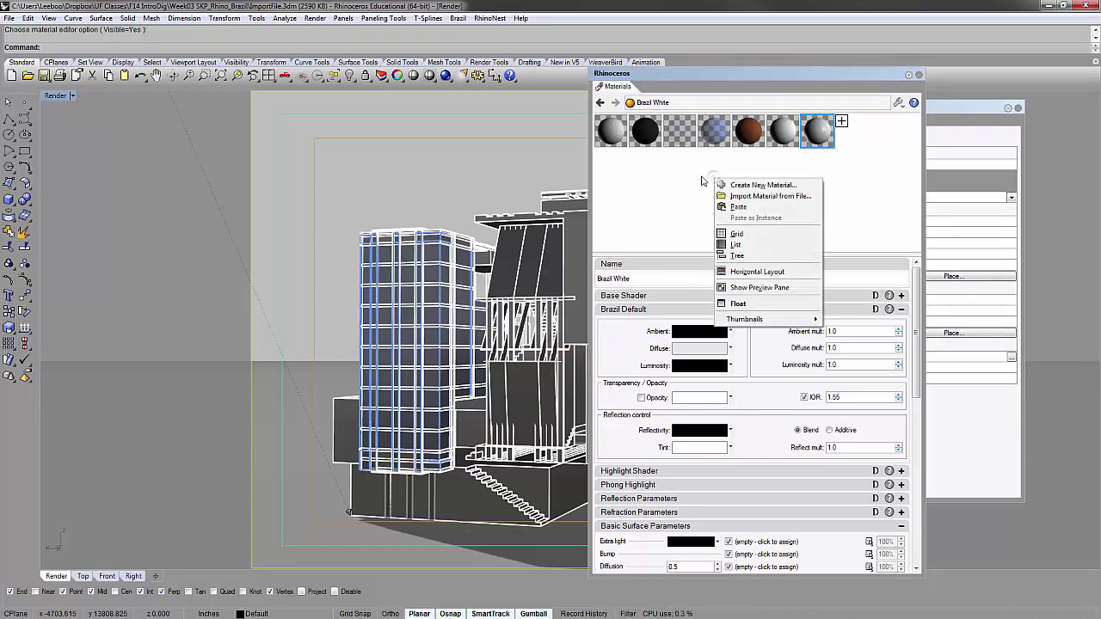
pyautogui.click(757, 235)
pyautogui.rightClick(724, 193)
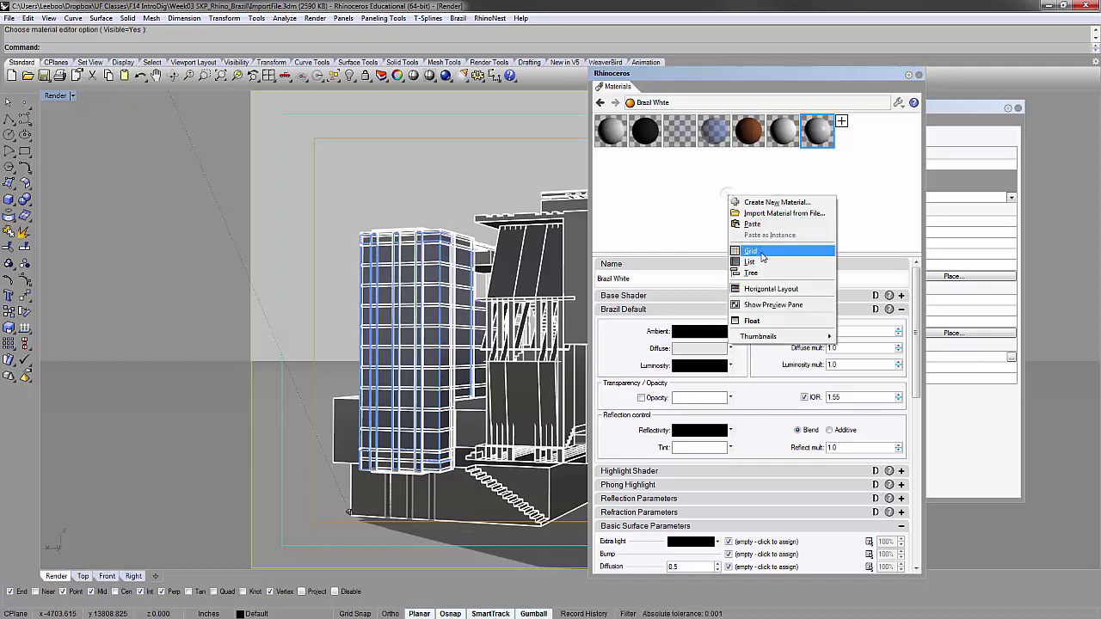
pyautogui.click(762, 261)
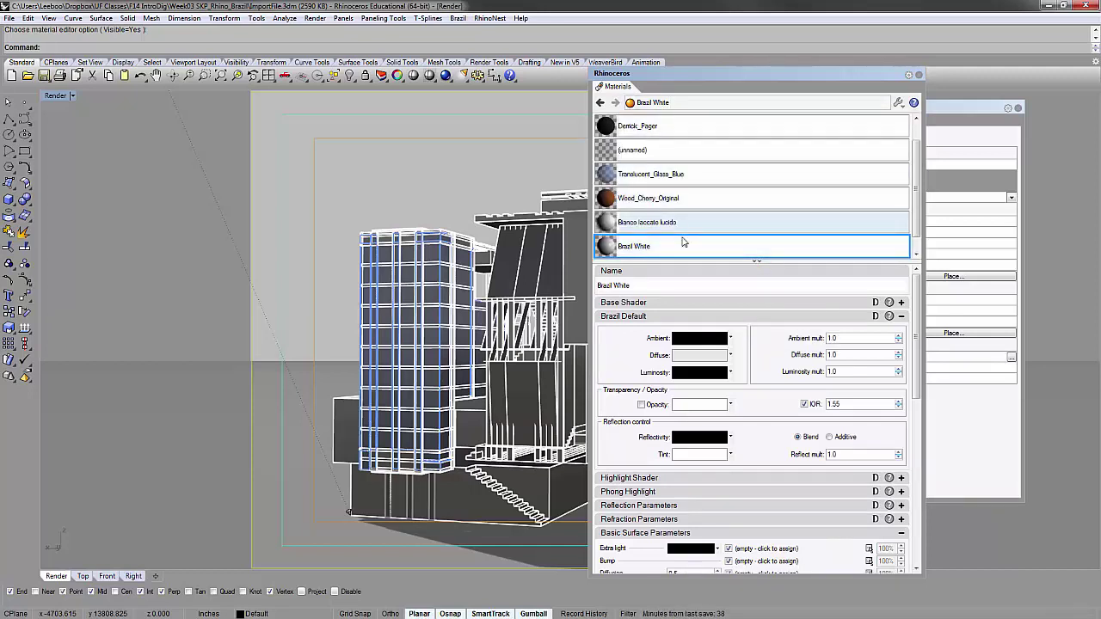
pyautogui.moveTo(915, 171); pyautogui.dragTo(913, 185)
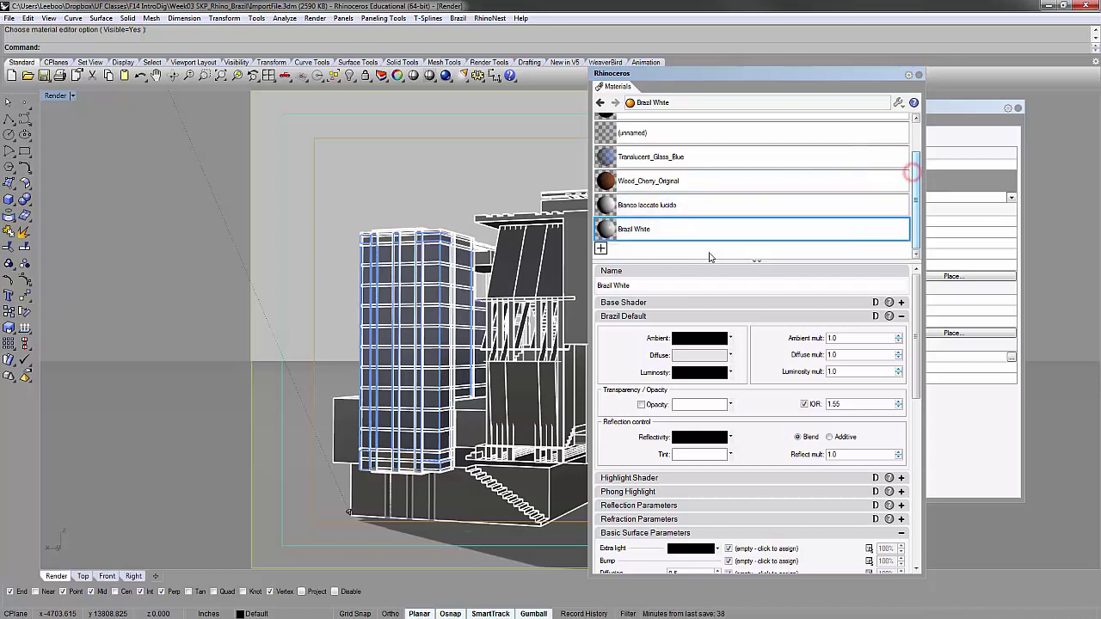
pyautogui.rightClick(715, 170)
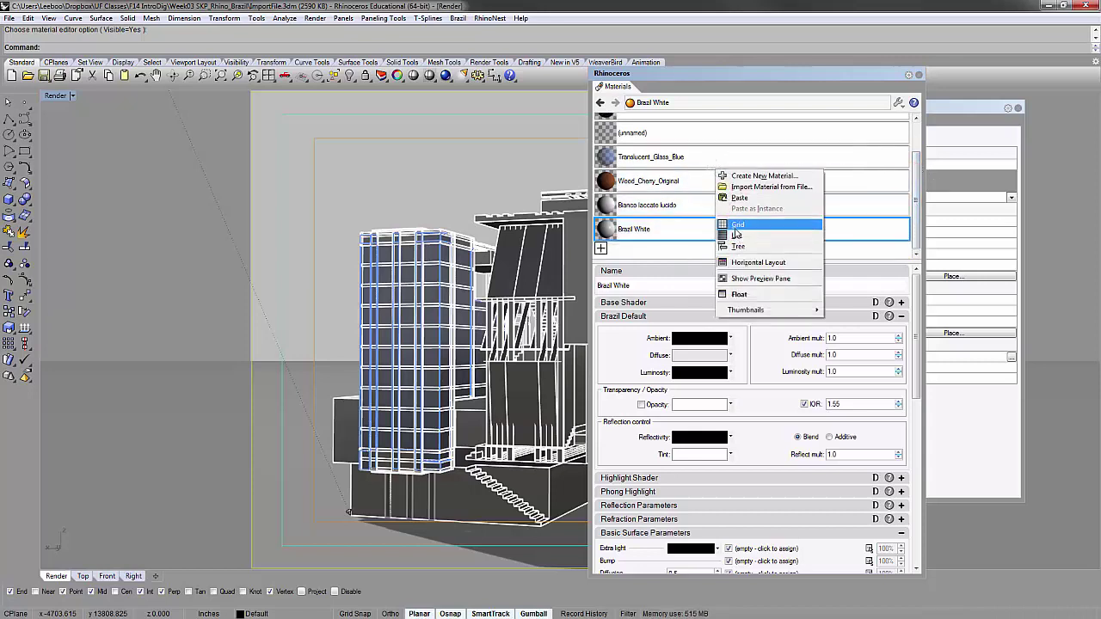
pyautogui.click(735, 228)
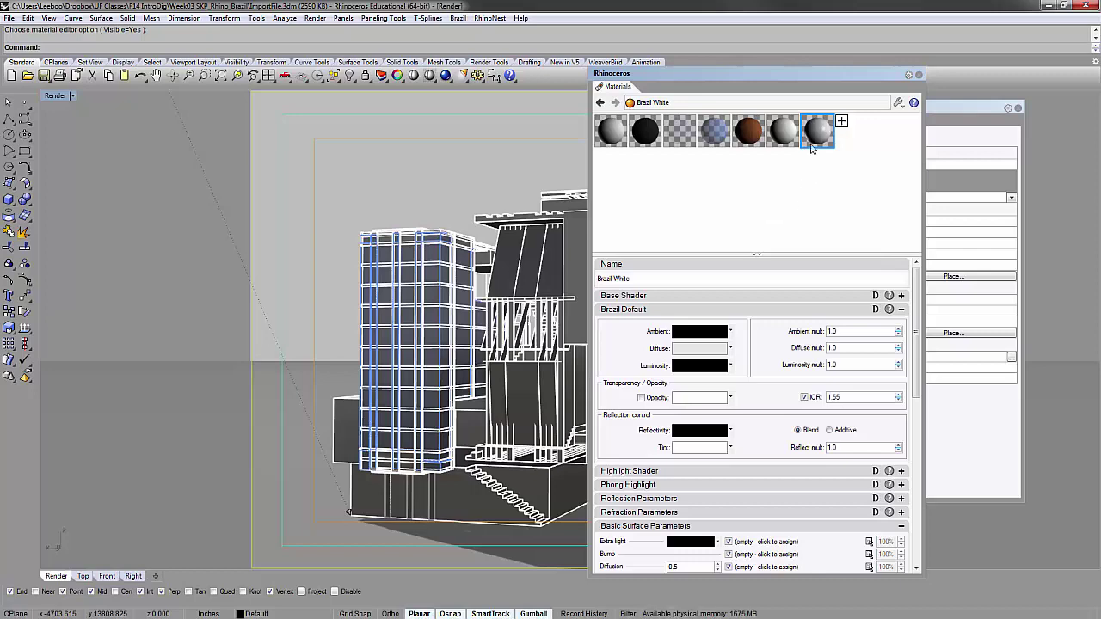
# - Expand the Base Shader settings of Brazil White and raise its diffusion to brighten the material
pyautogui.moveTo(916, 314)
pyautogui.mouseDown()
pyautogui.moveTo(907, 388)
pyautogui.moveTo(903, 310)
pyautogui.mouseUp()
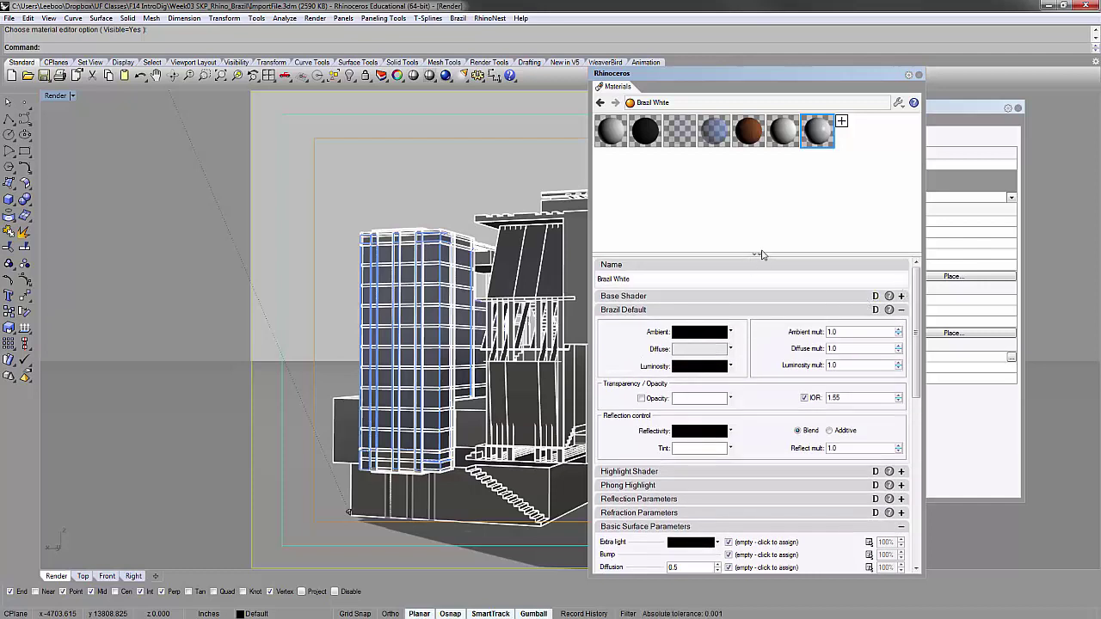
pyautogui.click(901, 296)
pyautogui.moveTo(918, 317); pyautogui.dragTo(917, 387)
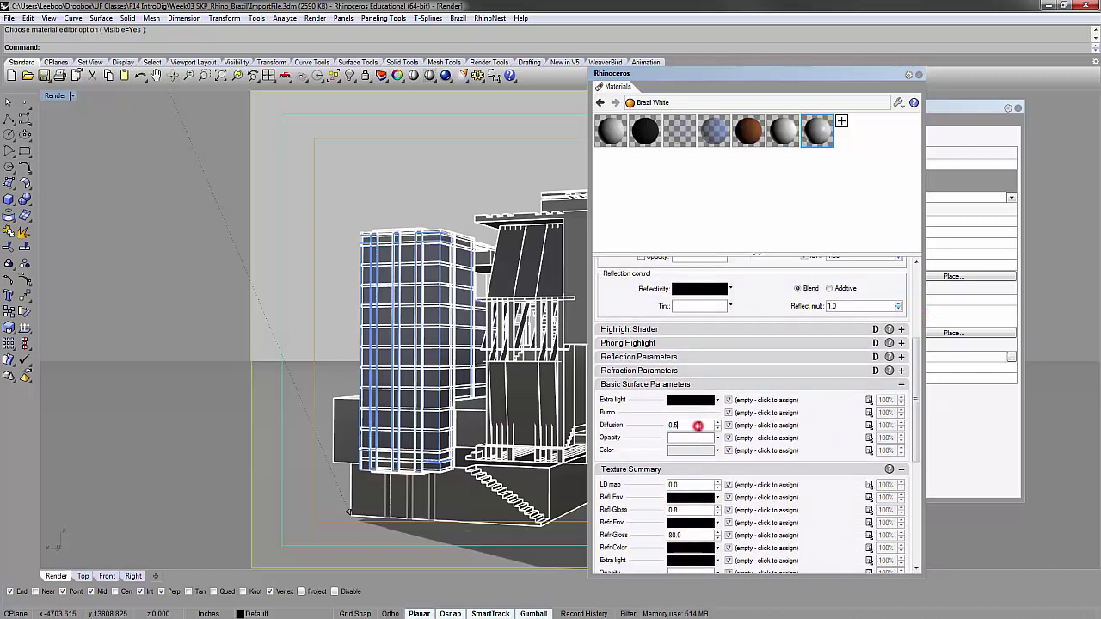
pyautogui.press('Return')
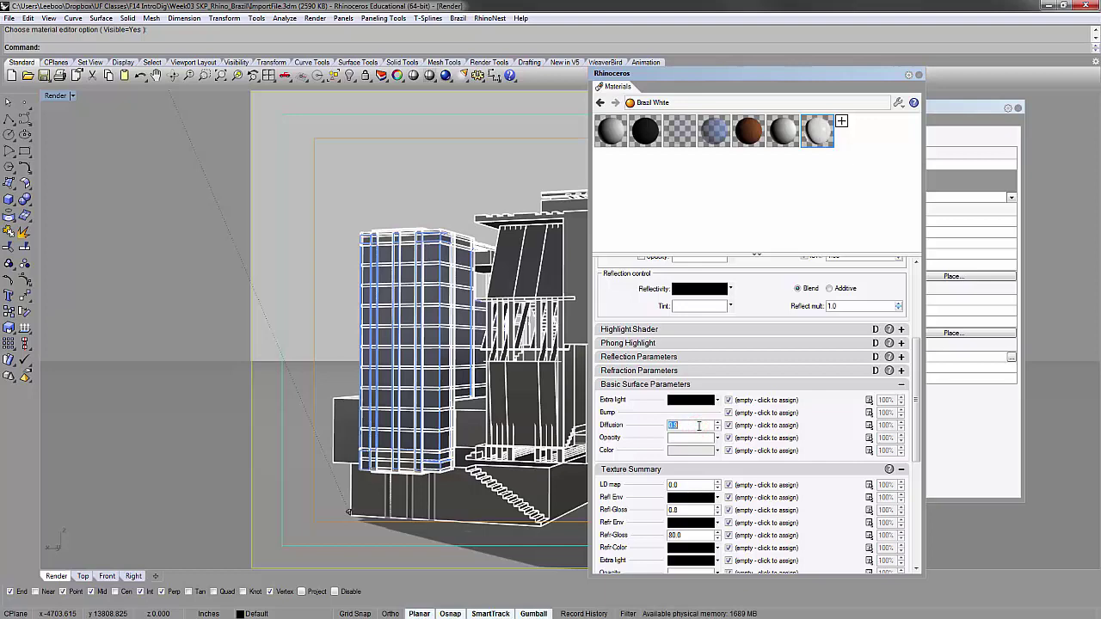
pyautogui.click(820, 127)
pyautogui.scroll(5, 914, 373)
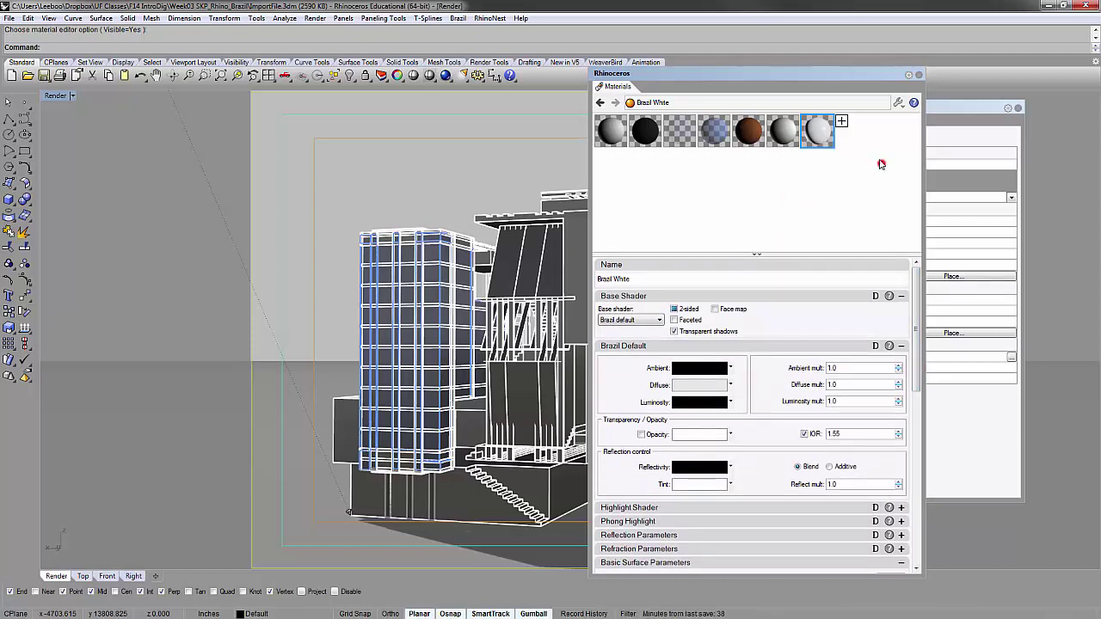
# - Add the saved Quick Glass material from file to the material collection
pyautogui.click(841, 121)
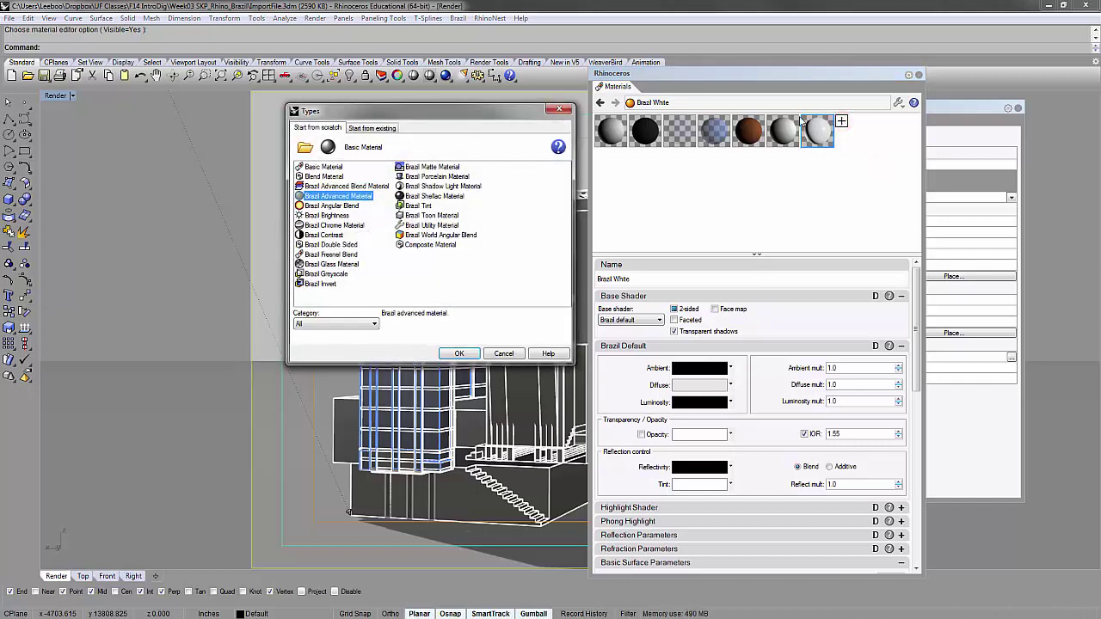
pyautogui.click(305, 147)
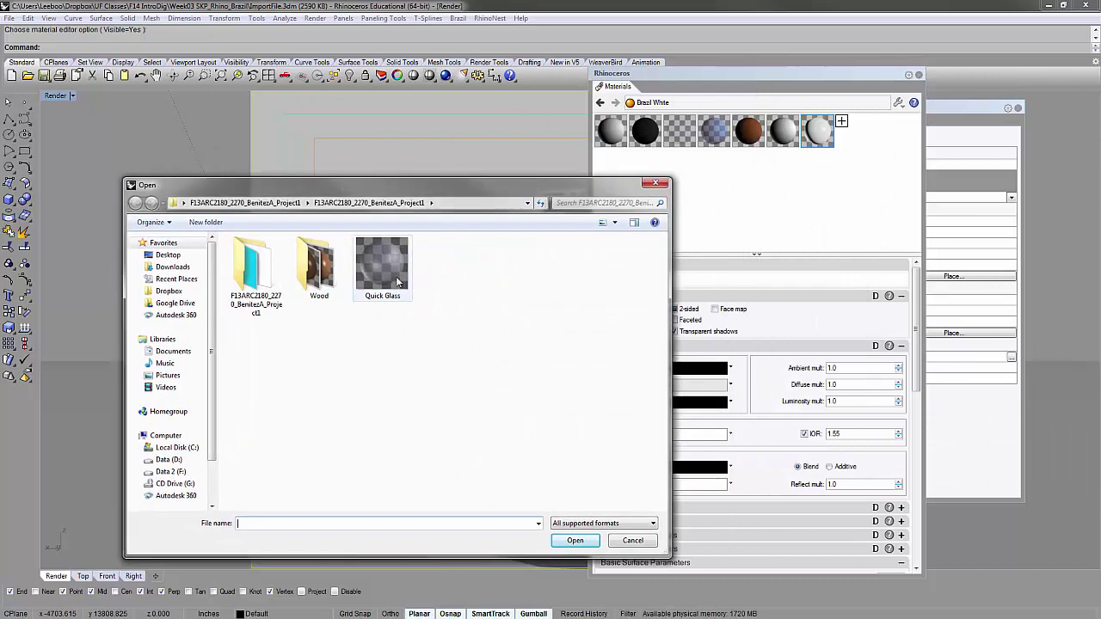
pyautogui.doubleClick(383, 267)
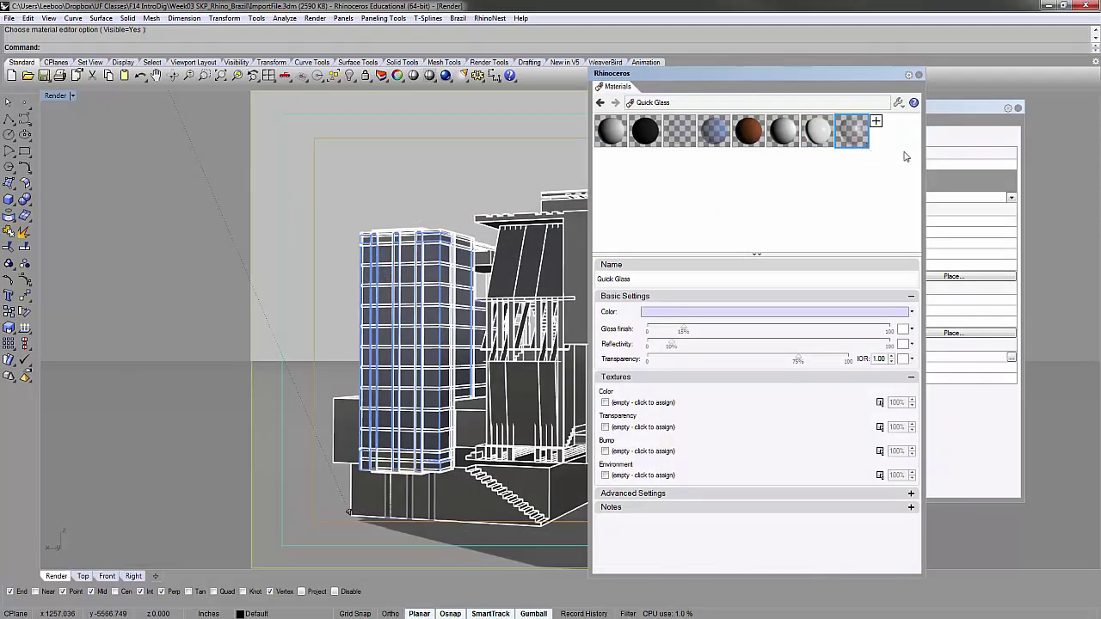
# - Start adding another material from file and browse to the Wood folder
pyautogui.click(876, 123)
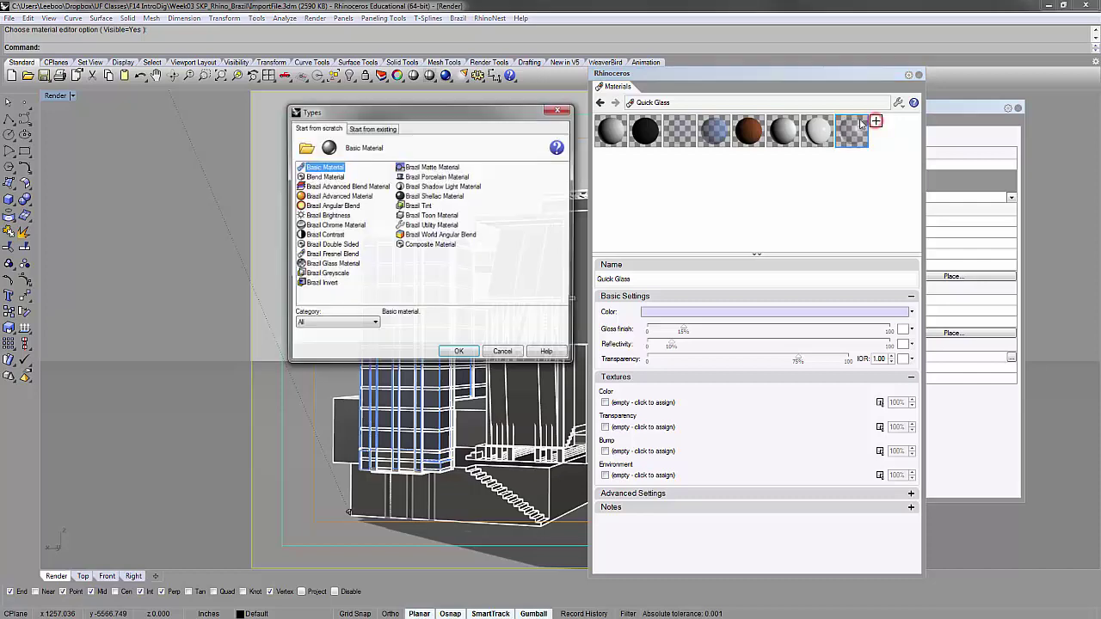
pyautogui.click(304, 150)
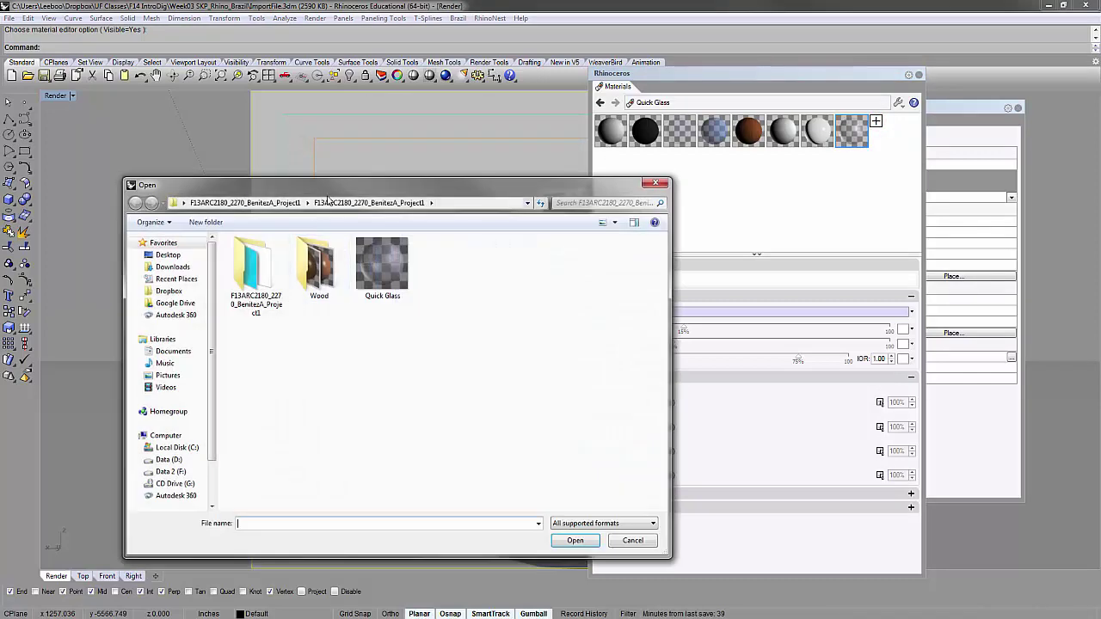
pyautogui.doubleClick(353, 190)
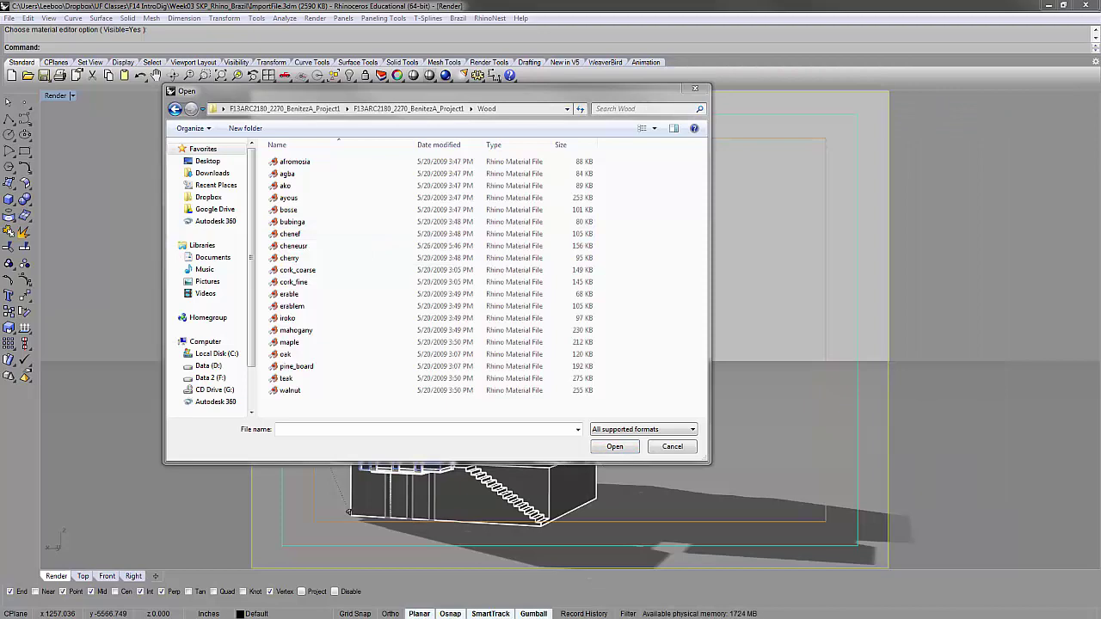
# - Look over the Wood materials 1 page in the web browser and the Wood folder's thumbnails in the file explorer, then return to Rhinoceros
pyautogui.moveTo(0, 7); pyautogui.dragTo(507, 2)
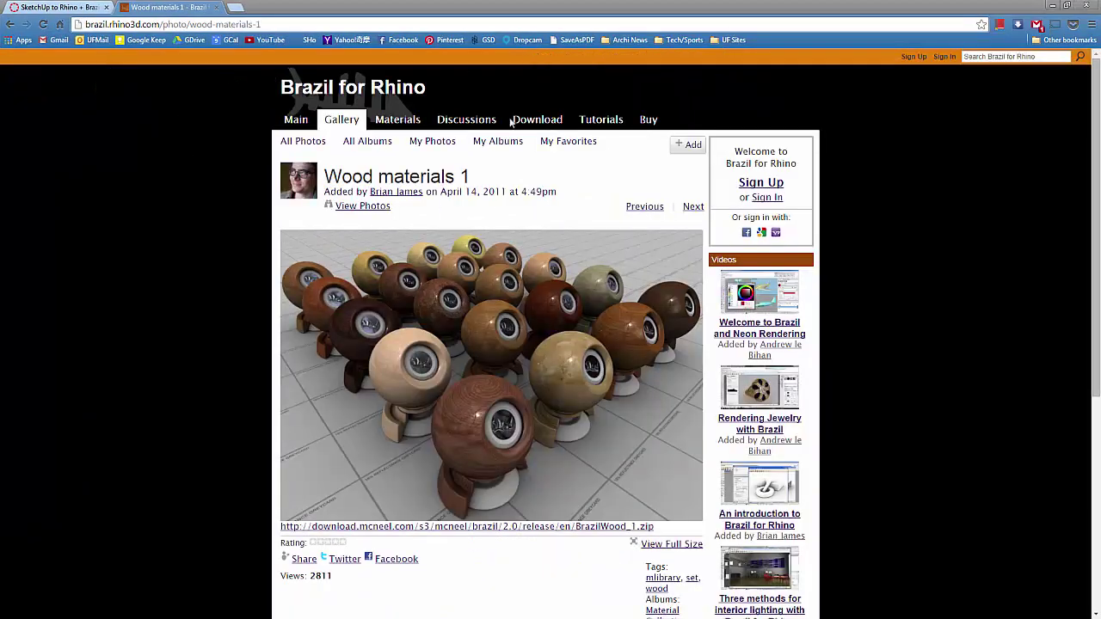
pyautogui.scroll(-3, 443, 301)
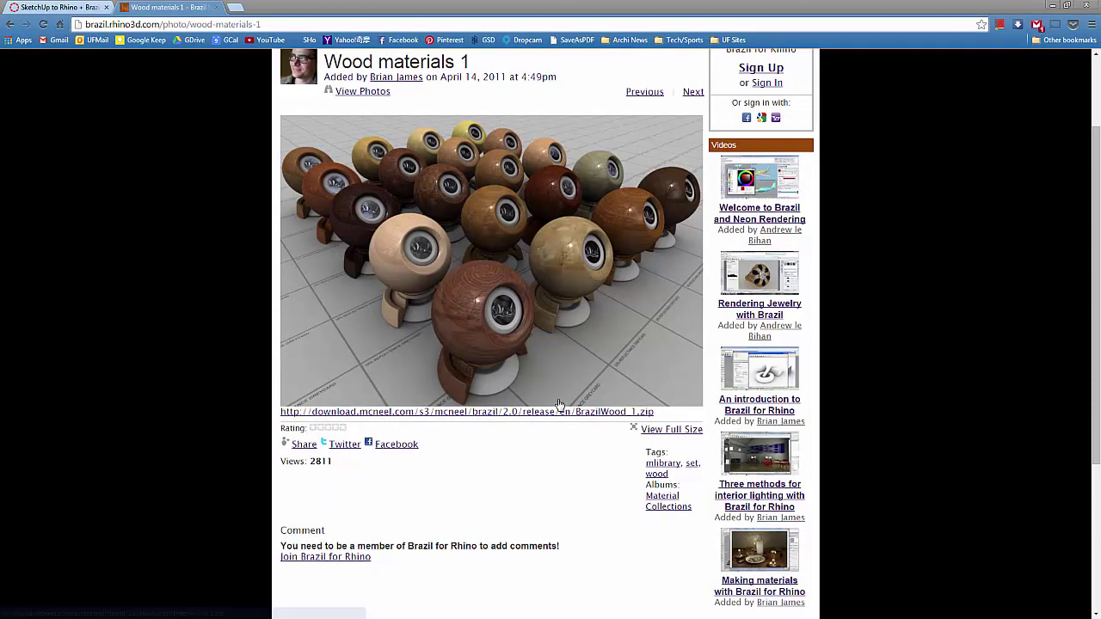
pyautogui.click(1057, 7)
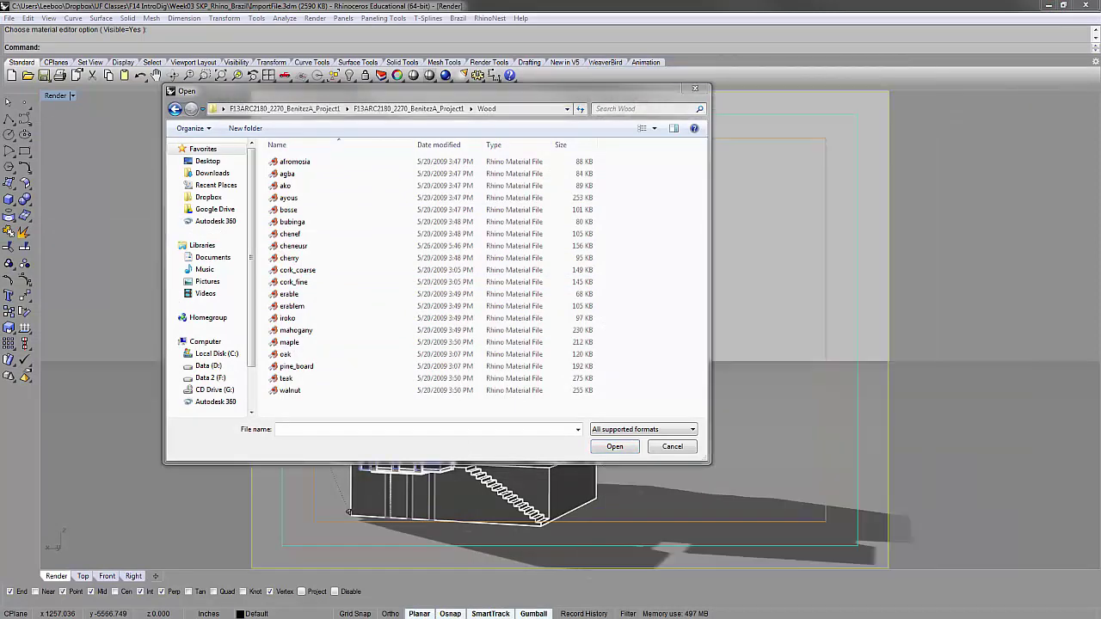
pyautogui.moveTo(0, 224); pyautogui.dragTo(321, 59)
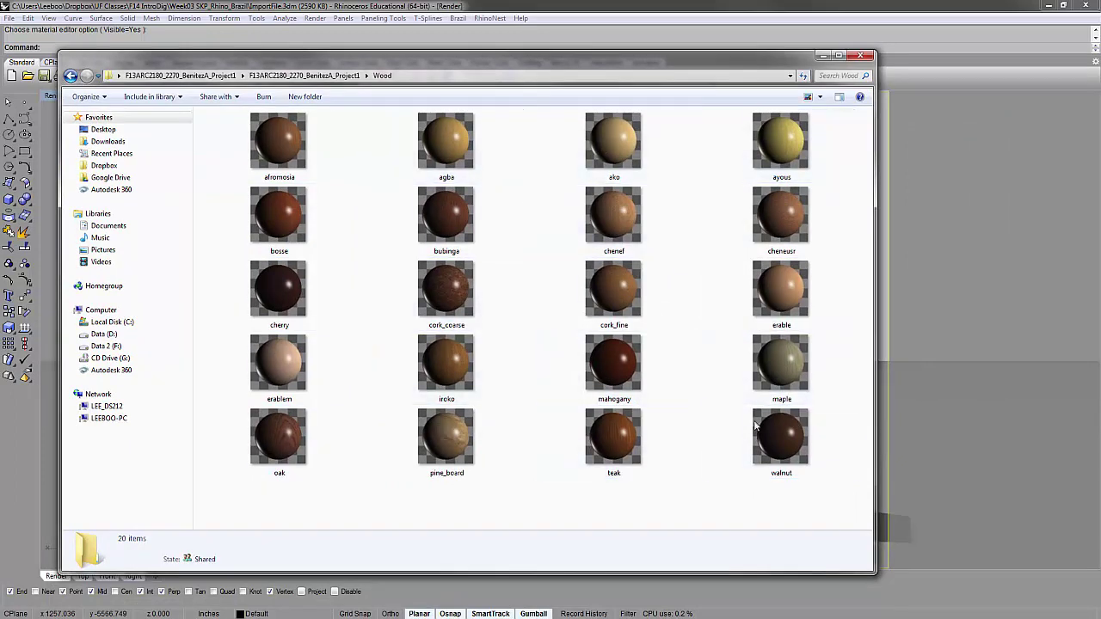
pyautogui.click(821, 55)
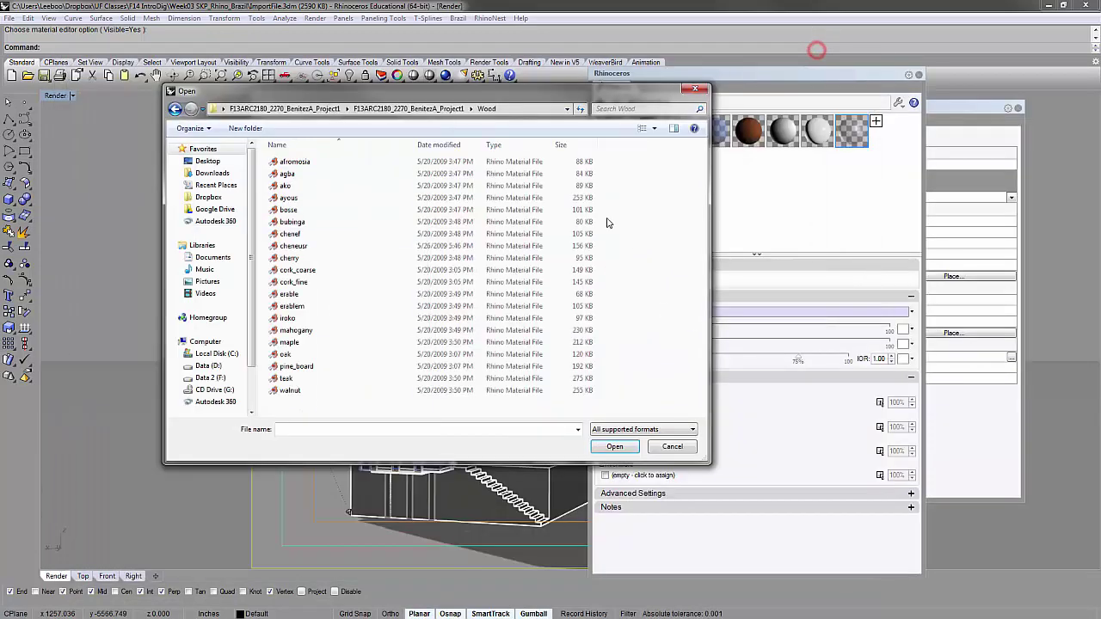
# - Load the walnut wood material and compare its settings with Brazil White and Quick Glass
pyautogui.click(312, 395)
pyautogui.doubleClick(312, 393)
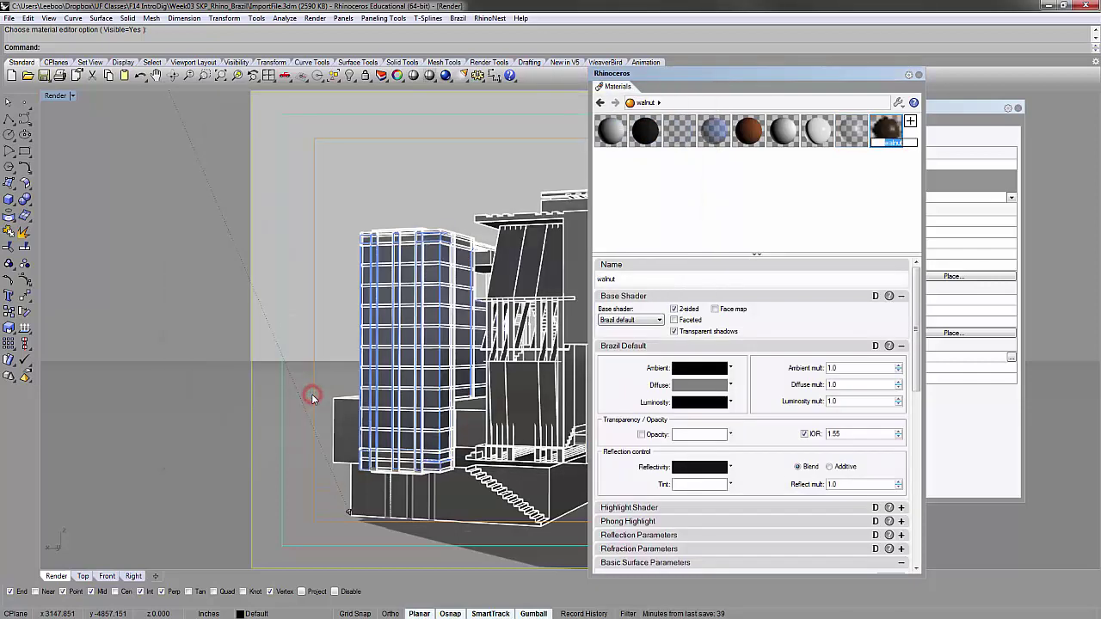
pyautogui.click(894, 197)
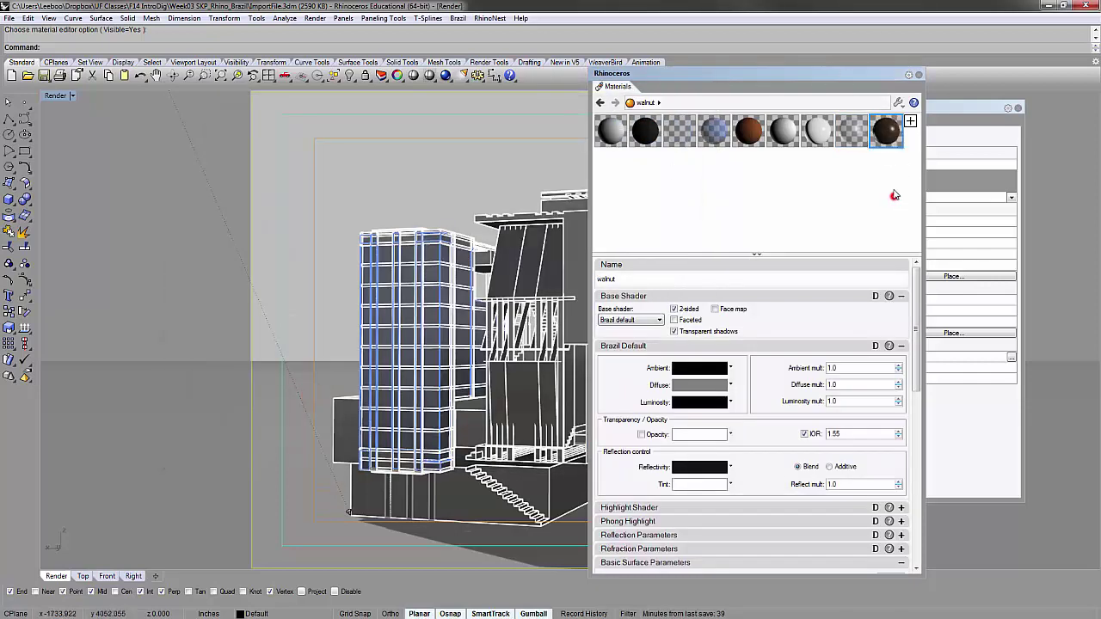
pyautogui.click(823, 135)
pyautogui.click(850, 130)
pyautogui.click(887, 135)
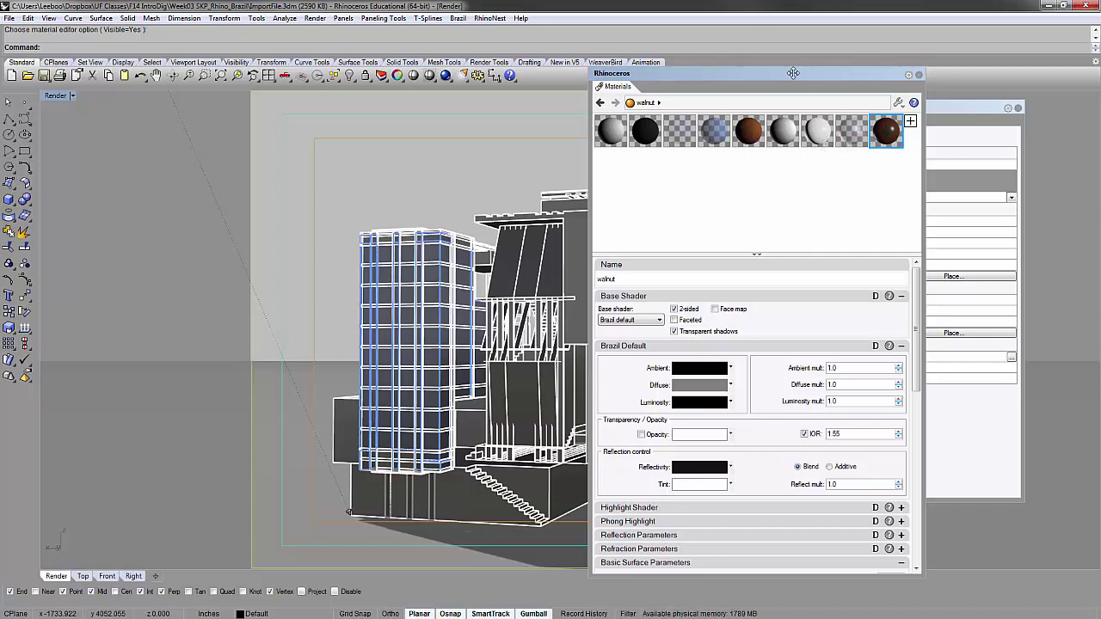
# - Move the materials window clear of the model, render the perspective view with Brazil, examine the image and close it
pyautogui.moveTo(796, 74); pyautogui.dragTo(947, 47)
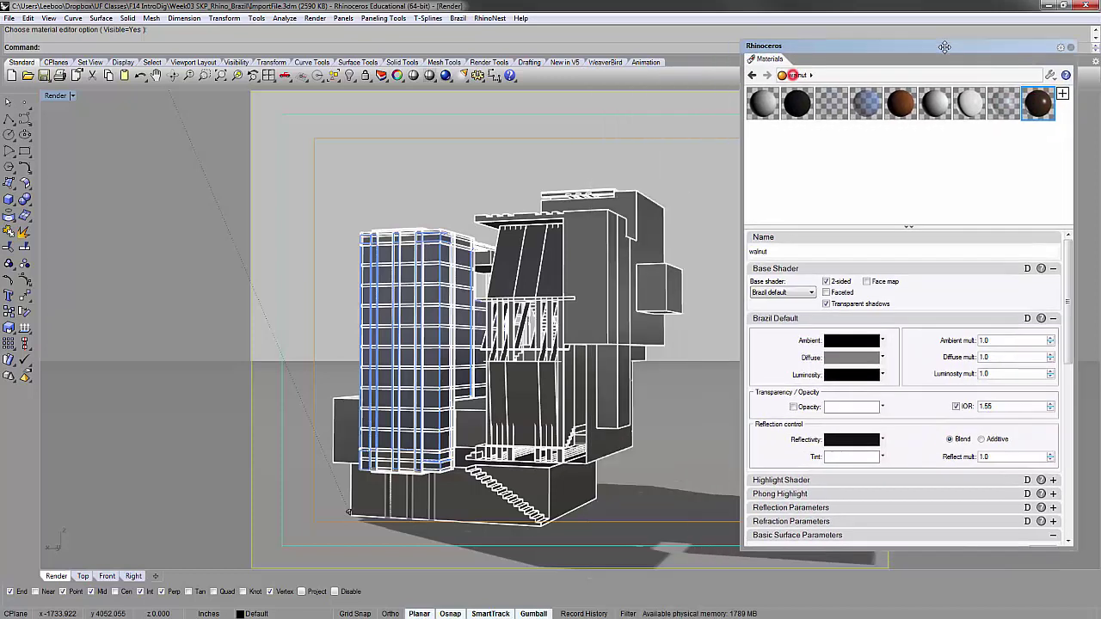
pyautogui.click(445, 75)
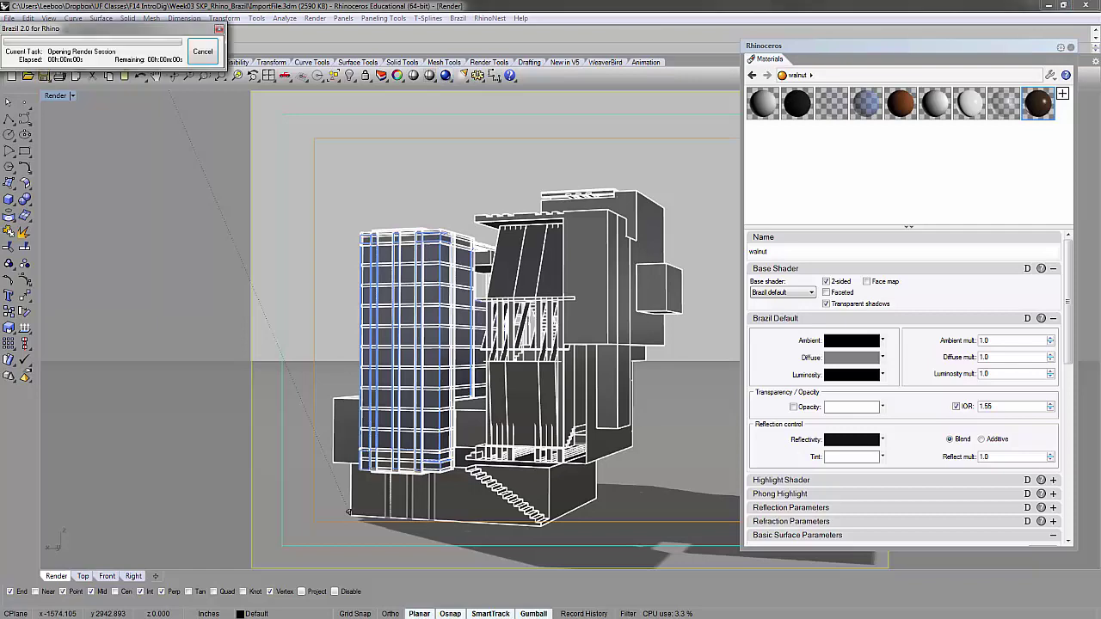
pyautogui.moveTo(294, 261); pyautogui.dragTo(468, 161)
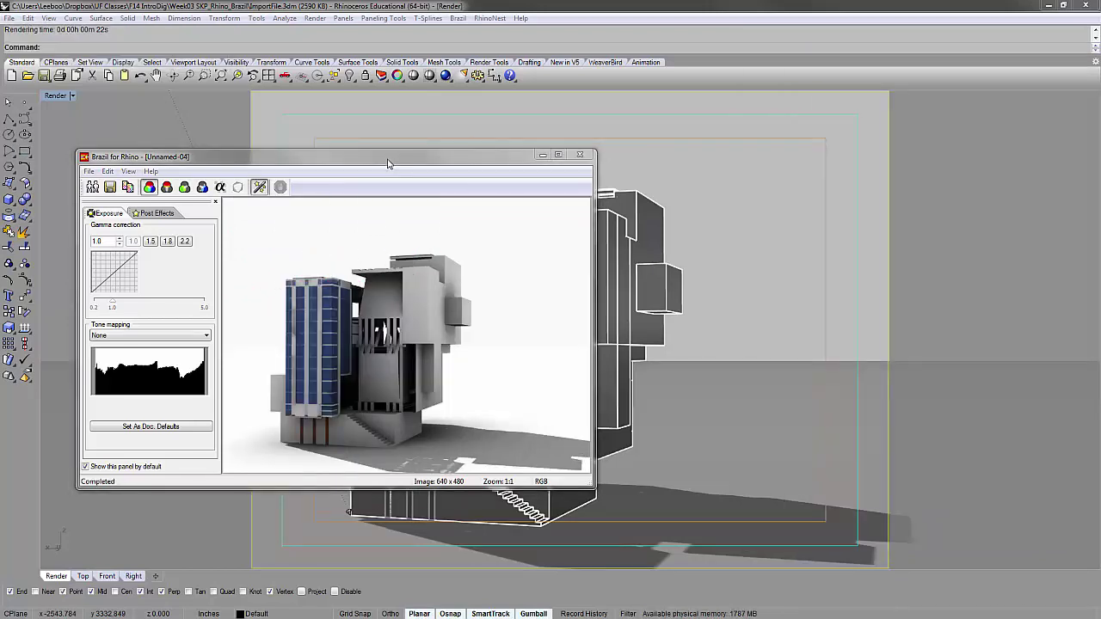
pyautogui.click(387, 163)
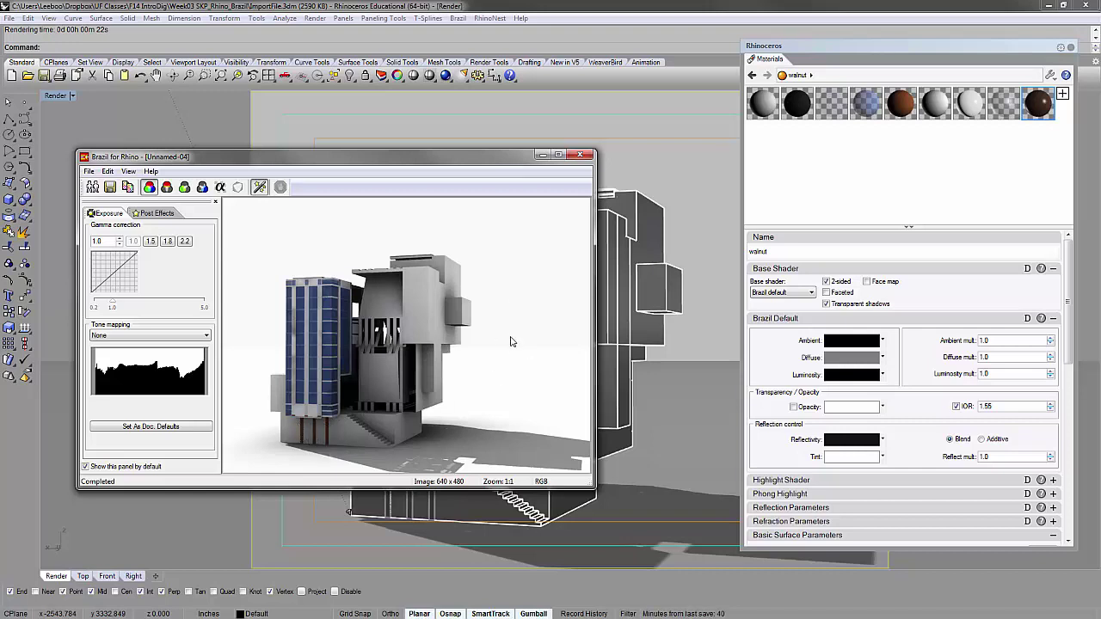
pyautogui.click(577, 156)
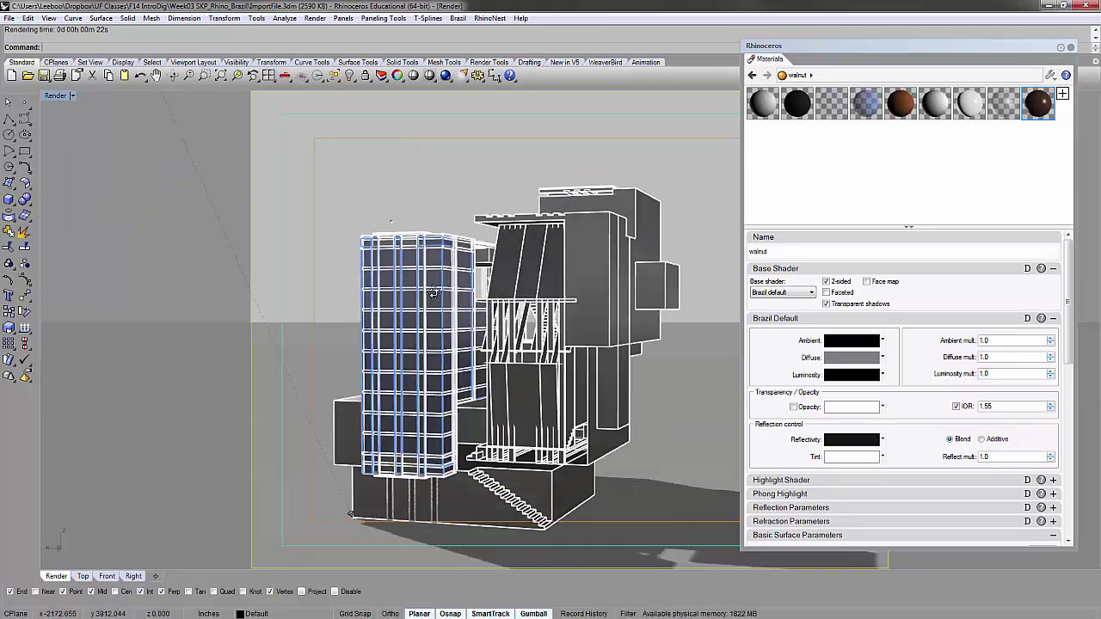
# - Select the entire building model, assign the Brazil White material to it, and clear the selection
pyautogui.moveTo(433, 292); pyautogui.dragTo(432, 247, button='right')
pyautogui.scroll(-3, 456, 374)
pyautogui.scroll(-4, 442, 281)
pyautogui.moveTo(354, 106); pyautogui.dragTo(642, 515)
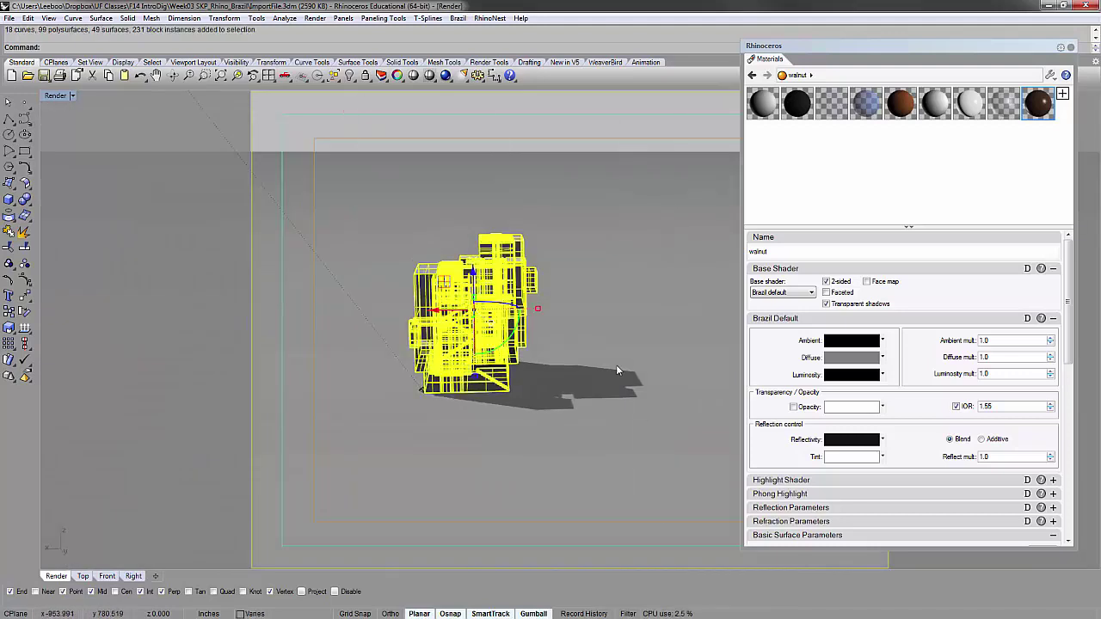
pyautogui.click(971, 103)
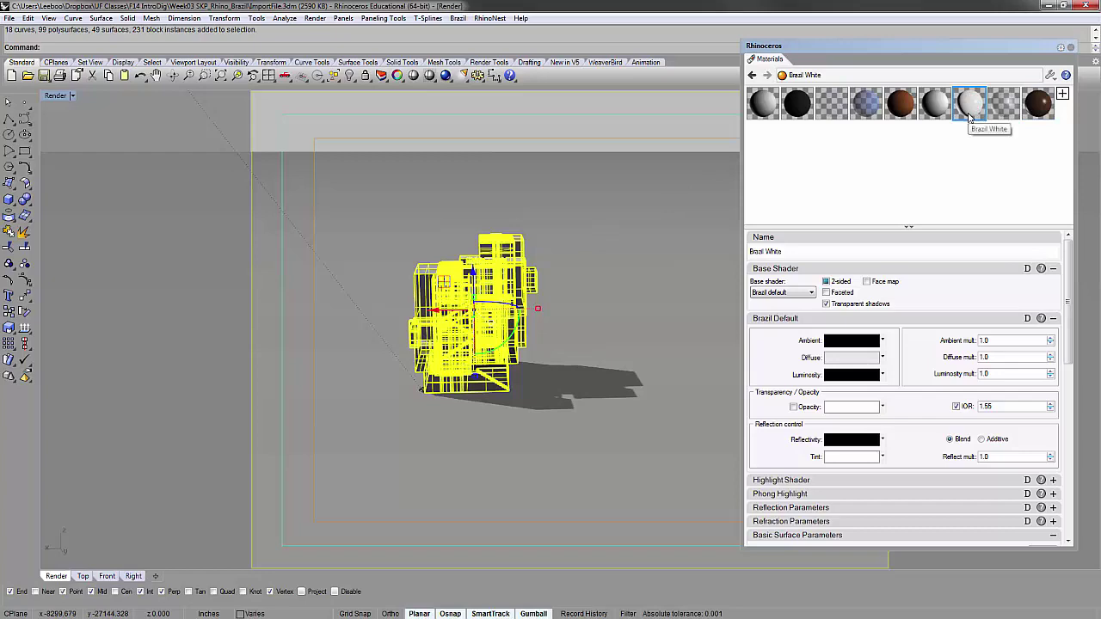
pyautogui.rightClick(970, 115)
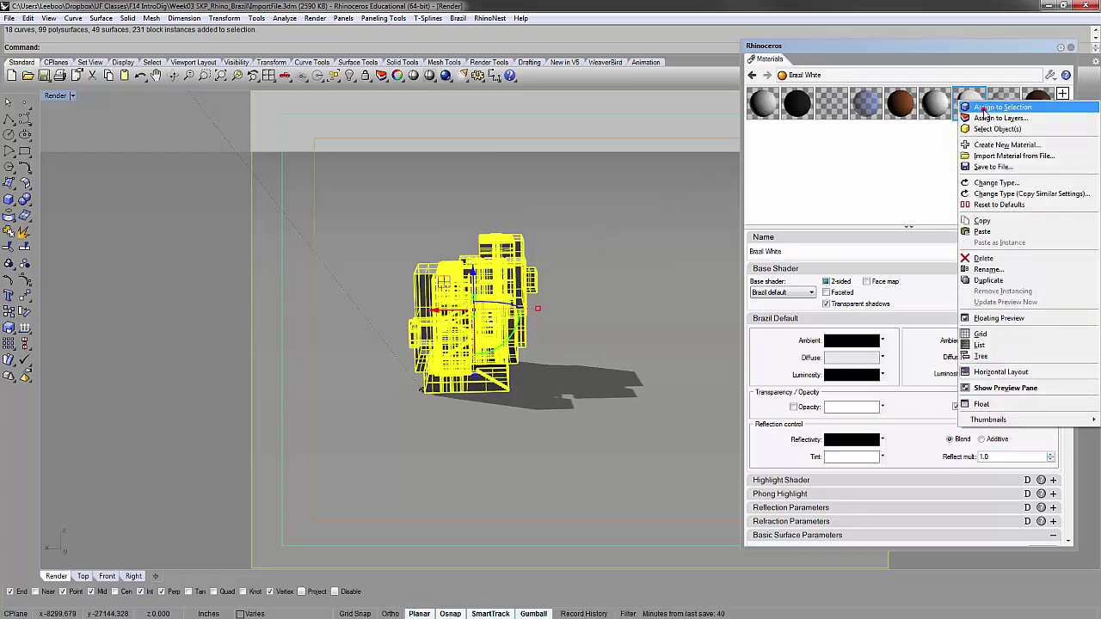
pyautogui.click(989, 107)
pyautogui.click(500, 121)
# - Set the perspective viewport to the Rendered display mode and examine the building's materials and shadows from several sides
pyautogui.scroll(5, 469, 312)
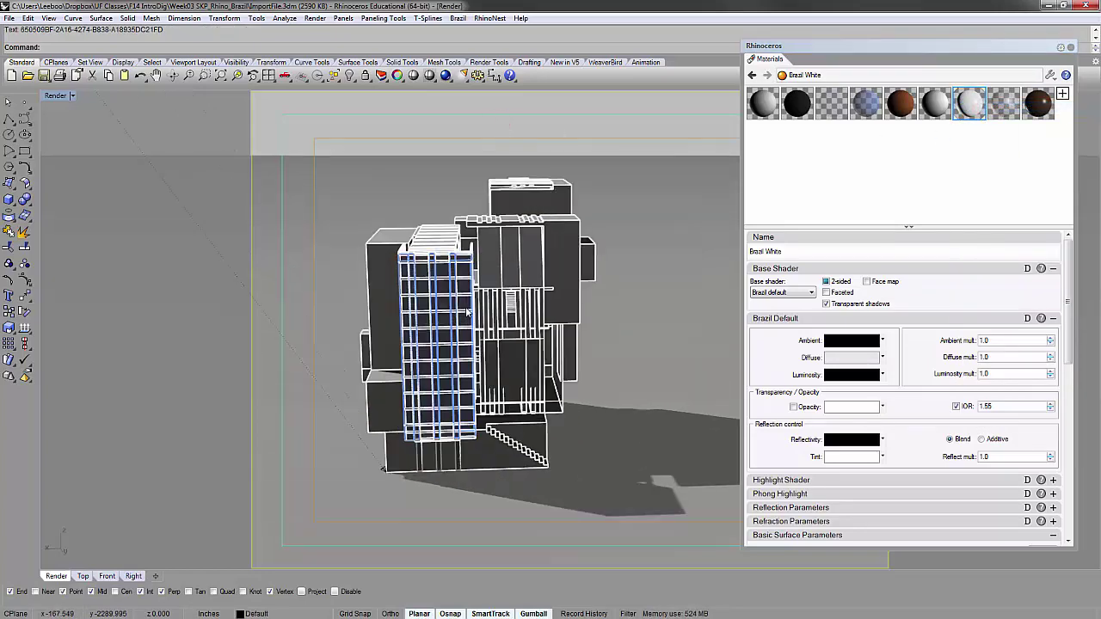
pyautogui.moveTo(433, 278)
pyautogui.mouseDown(button='right')
pyautogui.moveTo(404, 250)
pyautogui.moveTo(422, 279)
pyautogui.mouseUp(button='right')
pyautogui.scroll(4, 421, 259)
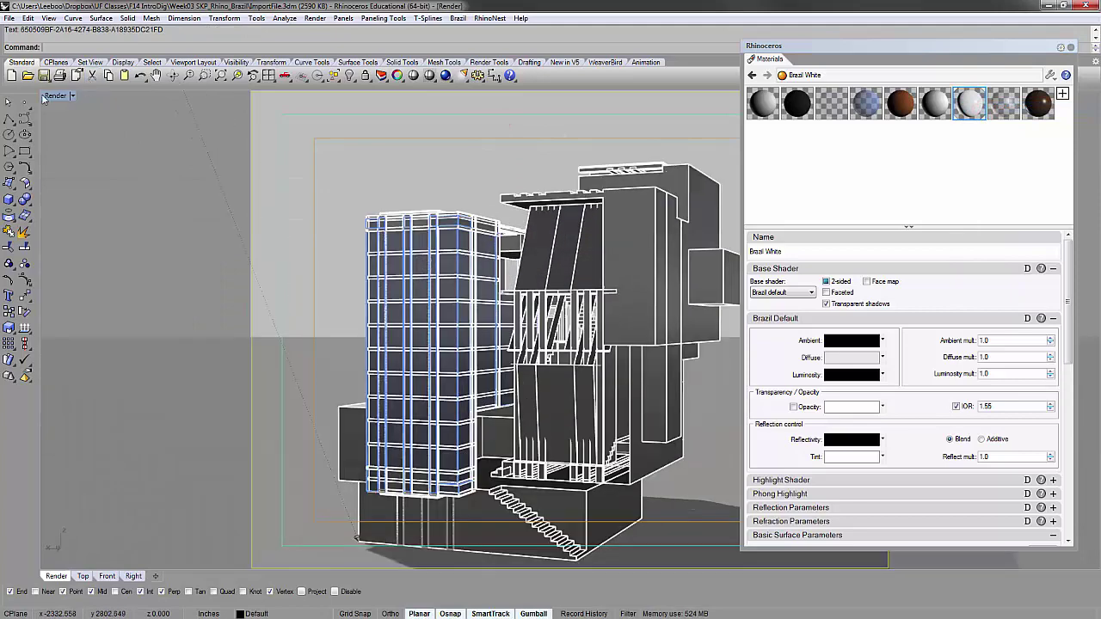
pyautogui.click(56, 97)
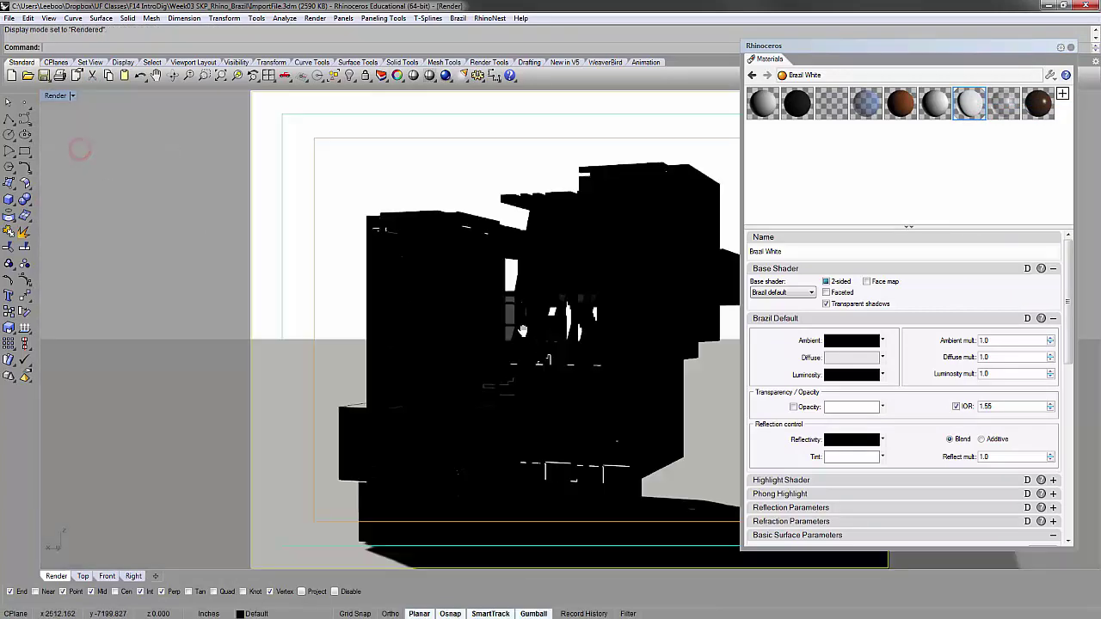
pyautogui.moveTo(343, 295); pyautogui.dragTo(578, 307, button='right')
pyautogui.scroll(-4, 534, 305)
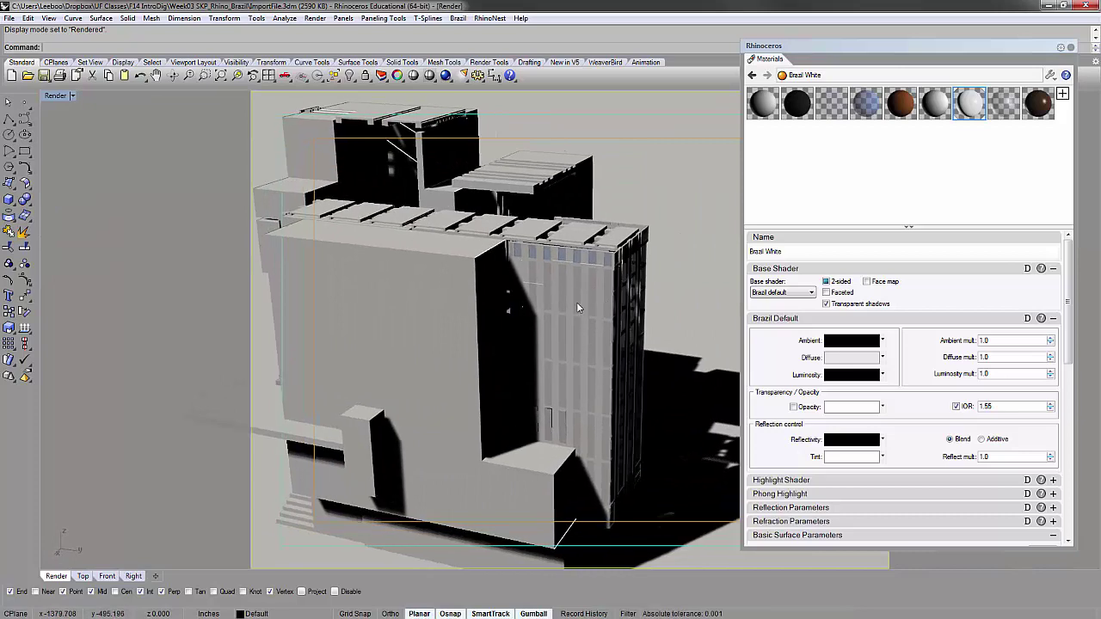
pyautogui.keyDown('shift'); pyautogui.moveTo(544, 253); pyautogui.dragTo(592, 220, button='right'); pyautogui.keyUp('shift')
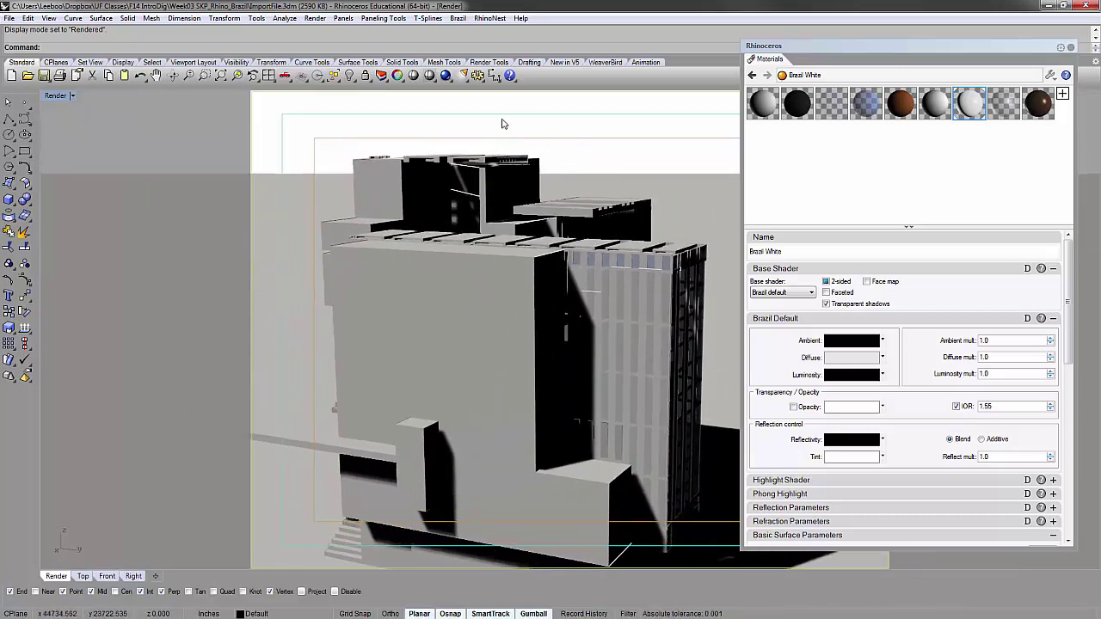
pyautogui.click(501, 119)
pyautogui.moveTo(507, 224); pyautogui.dragTo(526, 243, button='right')
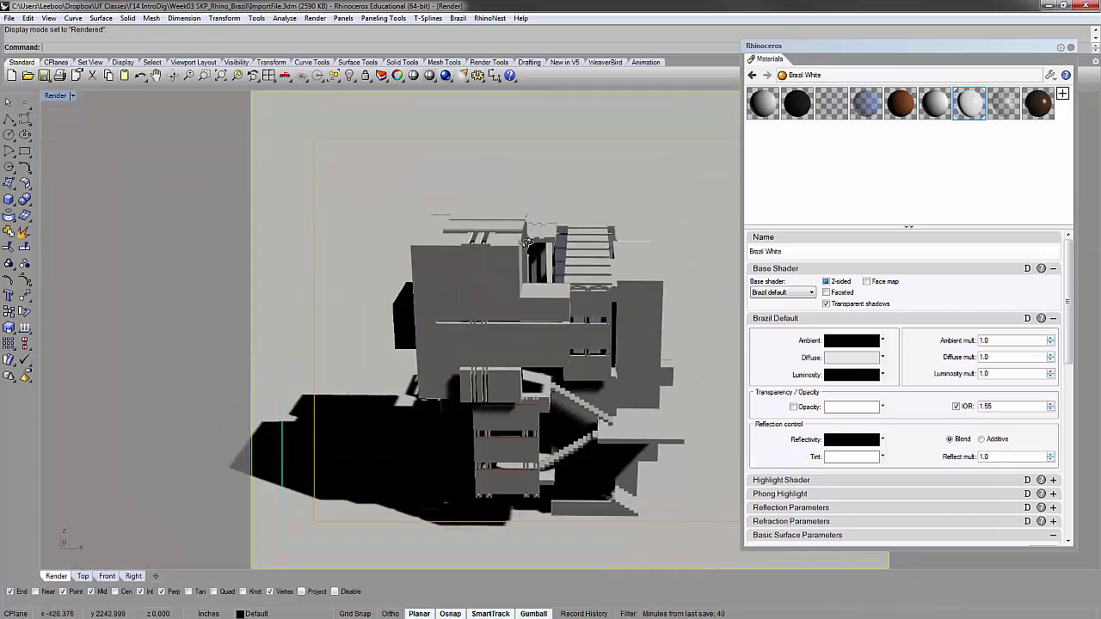
# - Bring up the sun options through the Brazil renderer shortcuts and enable Attenuation in the Brazil sun settings
pyautogui.click(458, 18)
pyautogui.moveTo(515, 20)
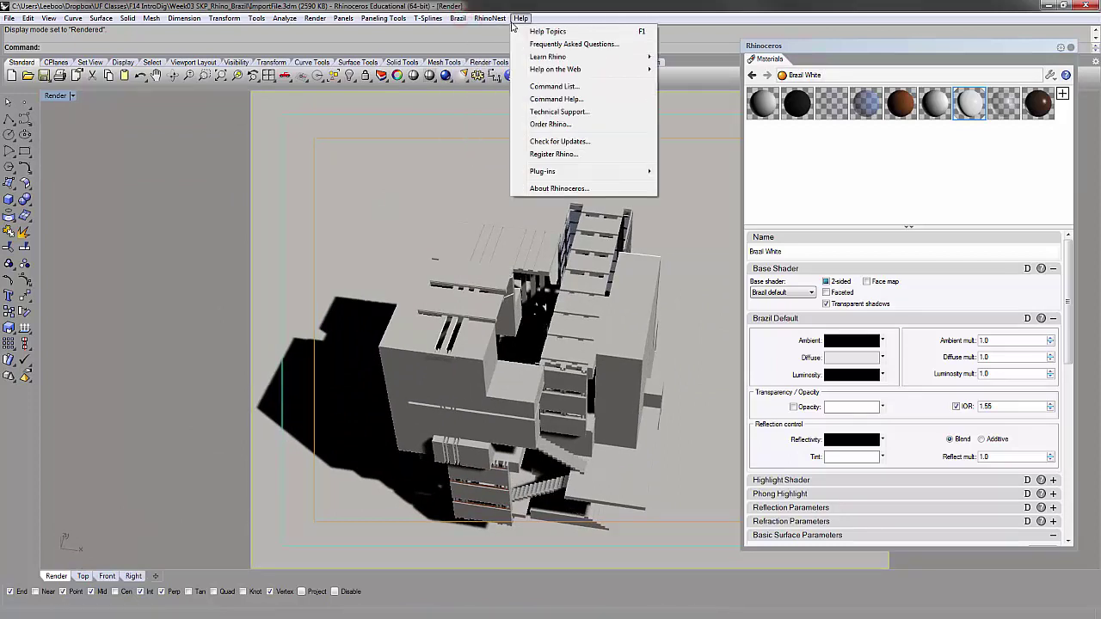
pyautogui.moveTo(449, 20)
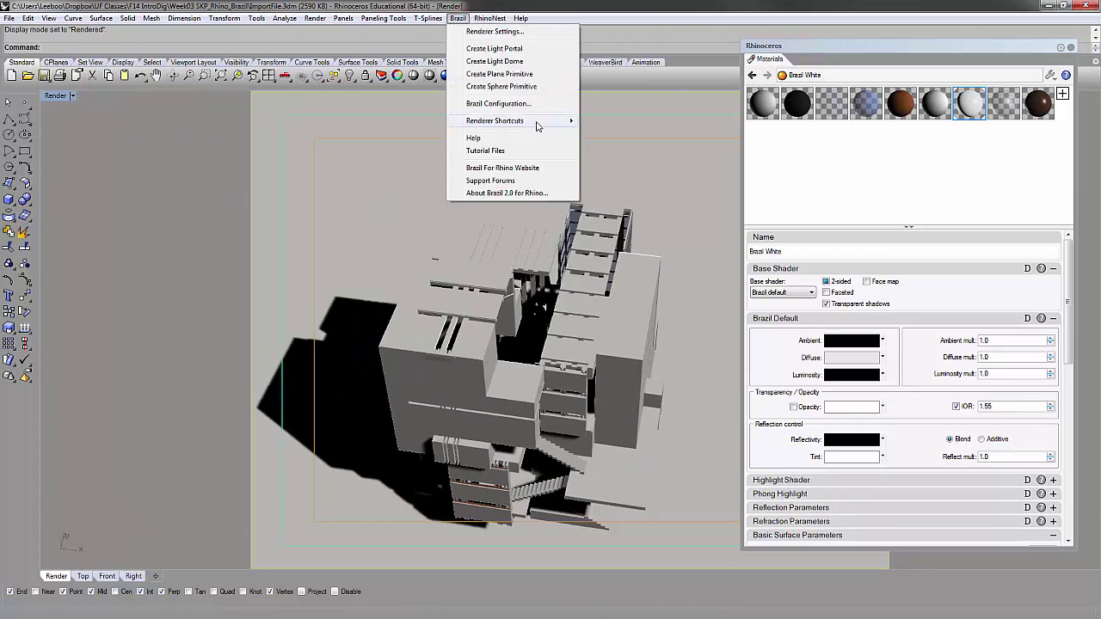
pyautogui.moveTo(559, 124)
pyautogui.click(633, 166)
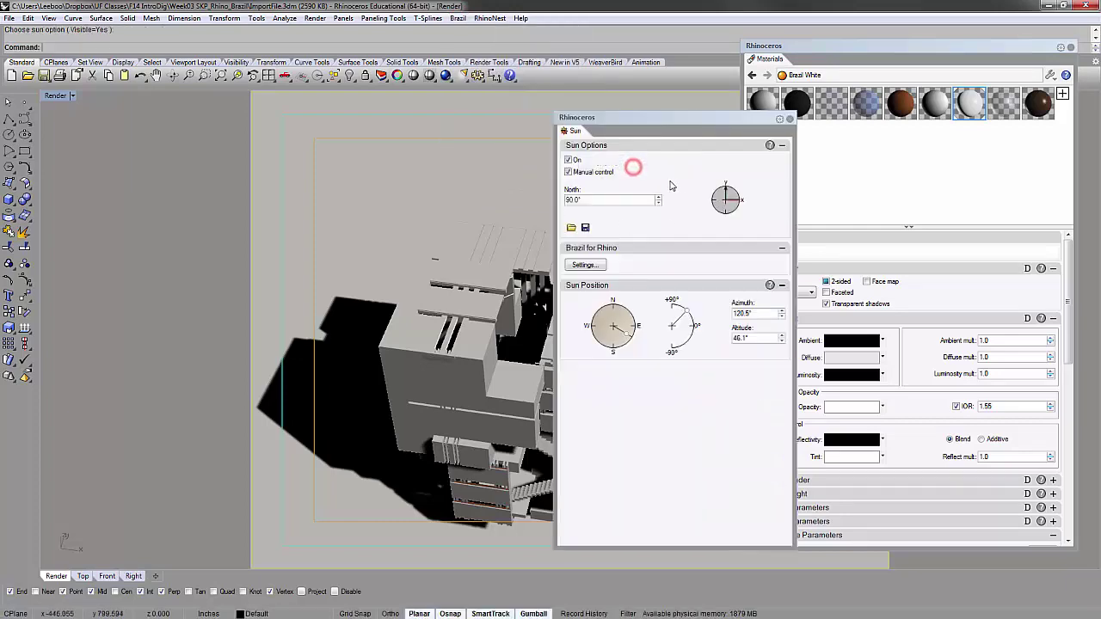
pyautogui.click(595, 263)
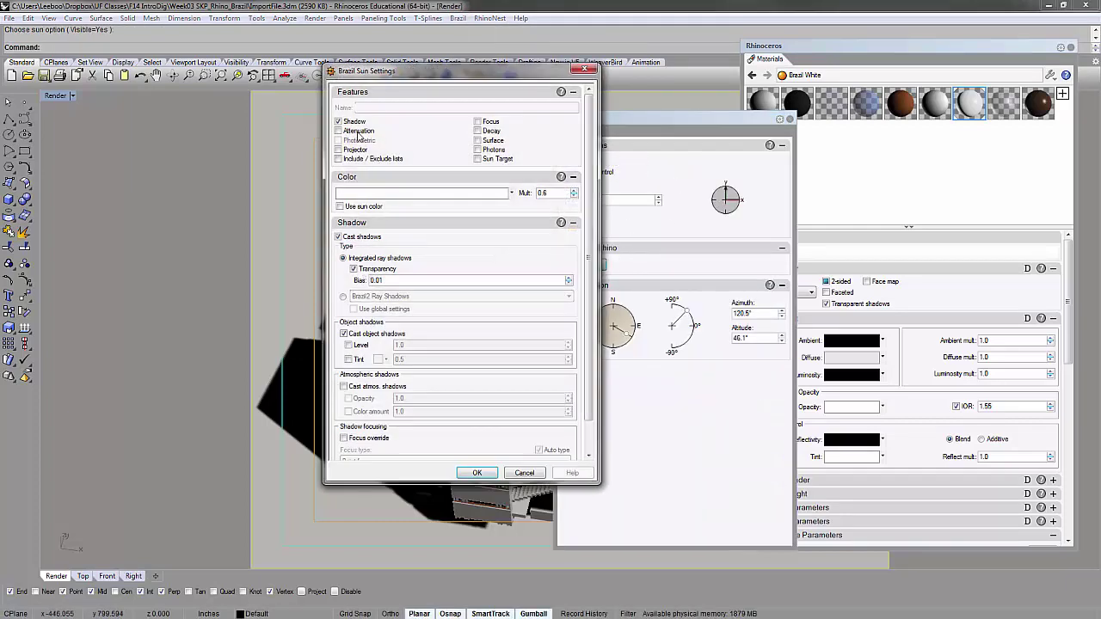
pyautogui.click(358, 131)
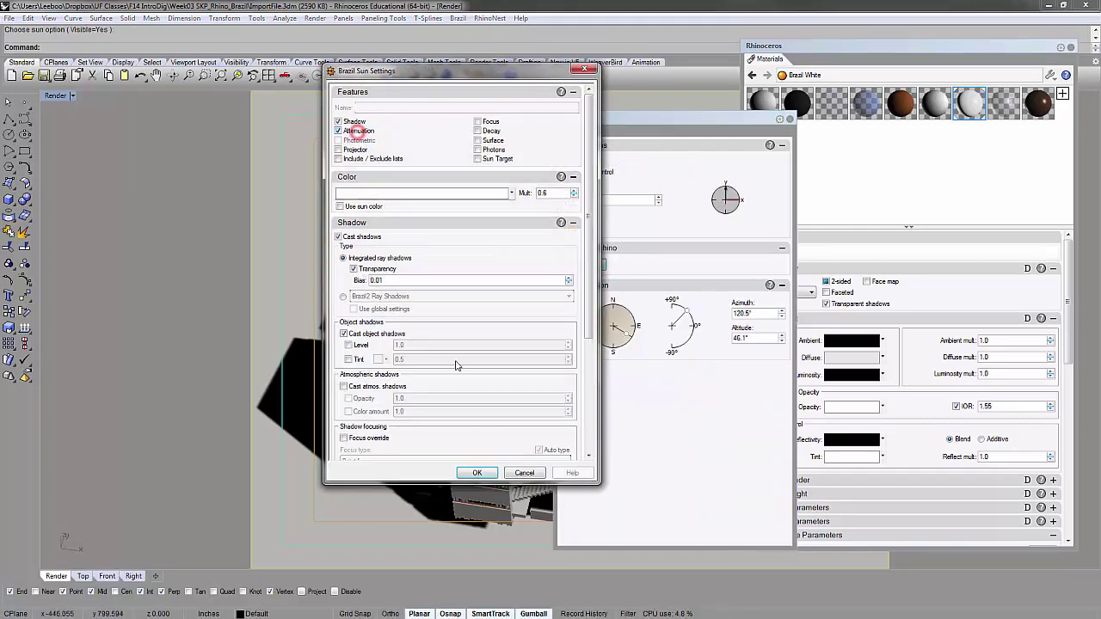
pyautogui.click(476, 472)
# - Rotate the sun to an azimuth of 312.1° while viewing the building from its glass tower and stair side
pyautogui.moveTo(671, 121); pyautogui.dragTo(851, 99)
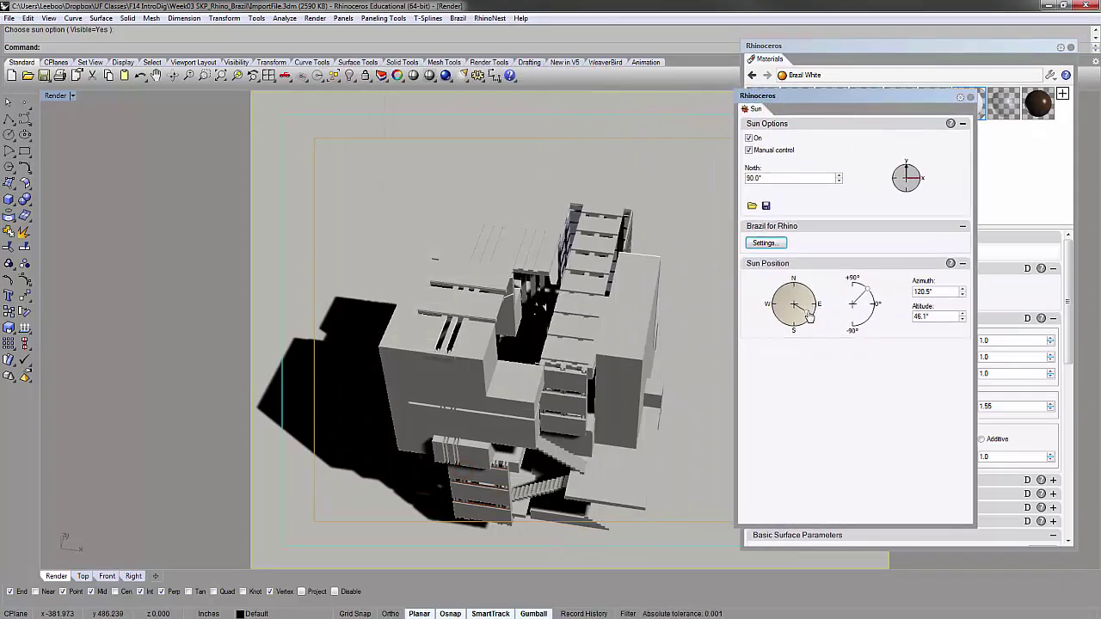
pyautogui.moveTo(809, 317); pyautogui.dragTo(815, 305)
pyautogui.moveTo(344, 284); pyautogui.dragTo(518, 336, button='right')
pyautogui.keyDown('shift'); pyautogui.moveTo(491, 298); pyautogui.dragTo(320, 274, button='right'); pyautogui.keyUp('shift')
pyautogui.moveTo(503, 280); pyautogui.dragTo(505, 255, button='right')
pyautogui.moveTo(812, 304); pyautogui.dragTo(762, 273)
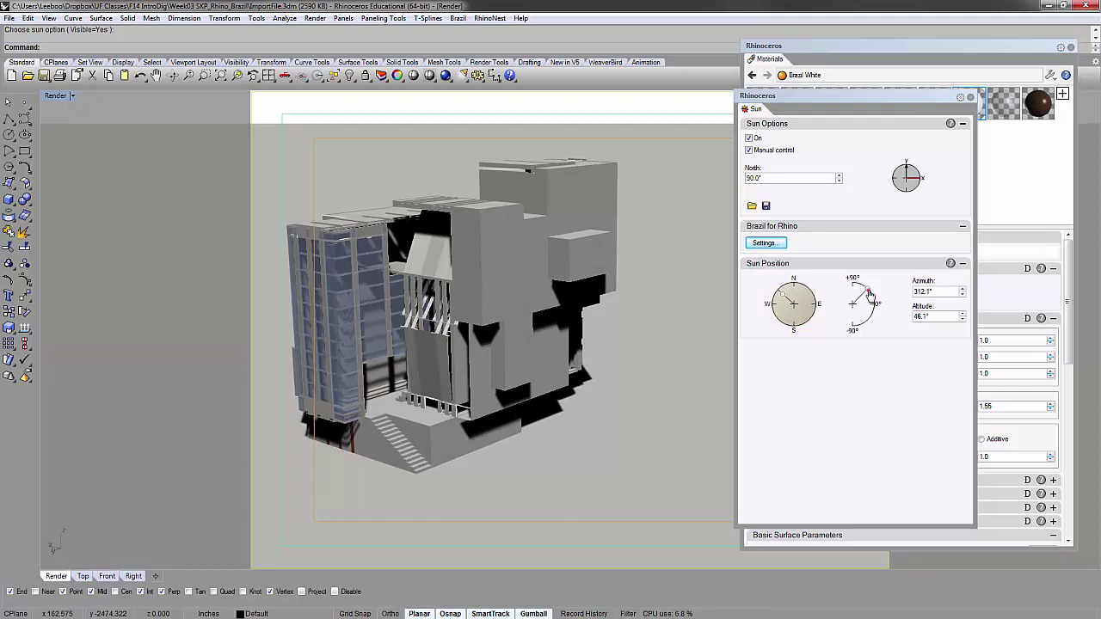
# - Raise the sun's altitude to 48.3° and frame the glass tower and stair side more closely
pyautogui.moveTo(869, 296)
pyautogui.mouseDown()
pyautogui.moveTo(859, 286)
pyautogui.moveTo(872, 300)
pyautogui.moveTo(872, 287)
pyautogui.mouseUp()
pyautogui.keyDown('shift'); pyautogui.moveTo(476, 275); pyautogui.dragTo(563, 277, button='right'); pyautogui.keyUp('shift')
pyautogui.scroll(5, 548, 299)
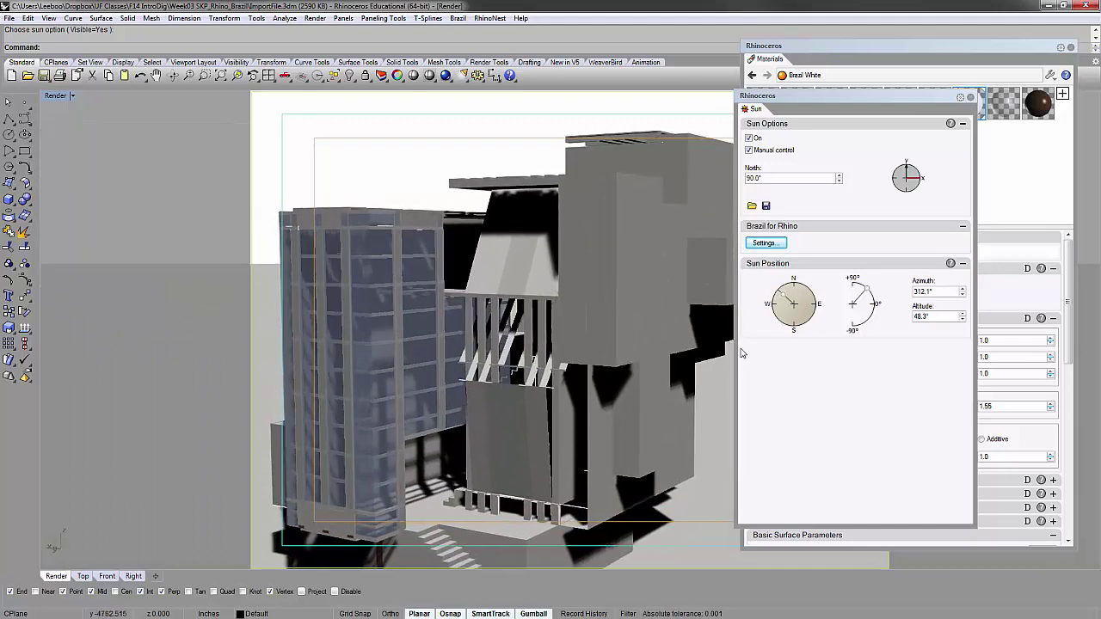
# - Render the perspective view of the glass tower side with Brazil, and close the render window
pyautogui.click(831, 441)
pyautogui.click(445, 74)
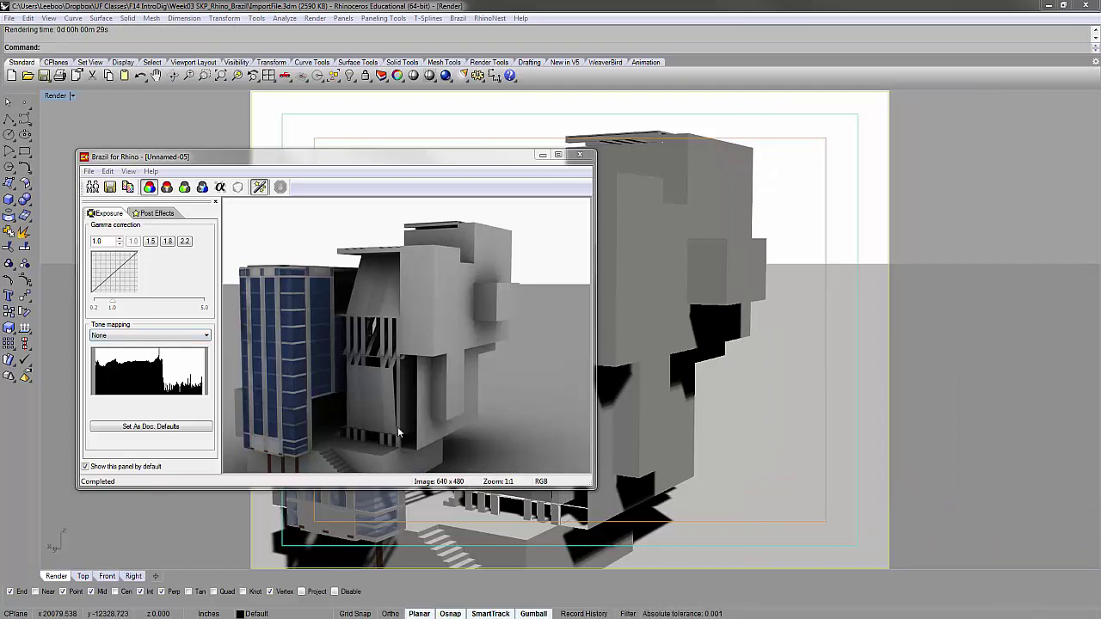
pyautogui.click(580, 156)
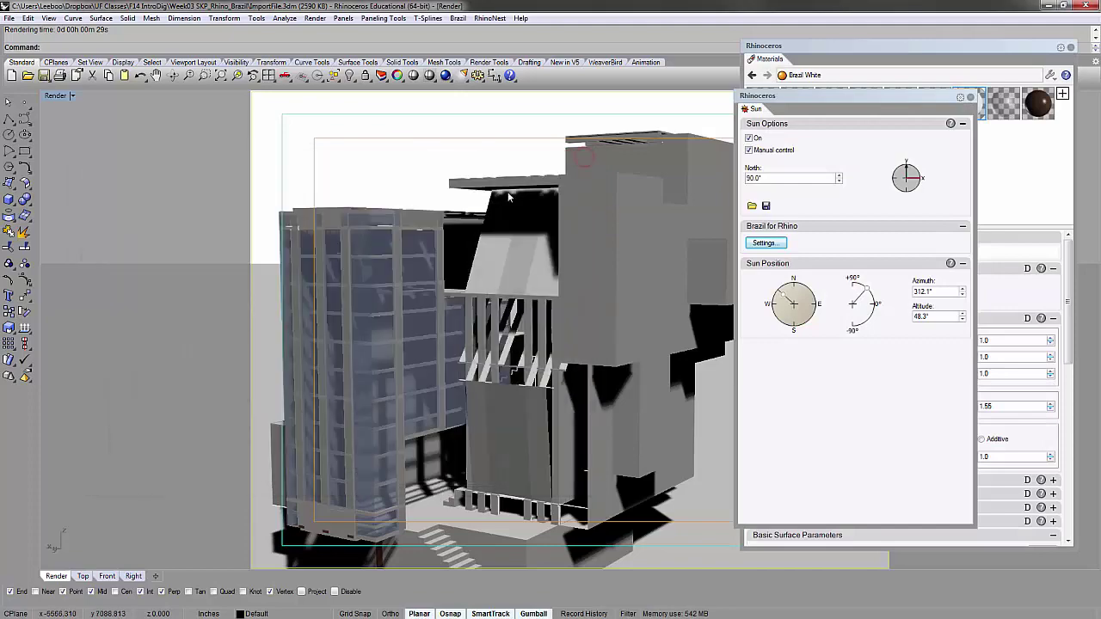
# - Select the building's upper volumes block, zoom to the selection, and examine it in the context of the whole building
pyautogui.click(610, 207)
pyautogui.write('zs')
pyautogui.press('Return')
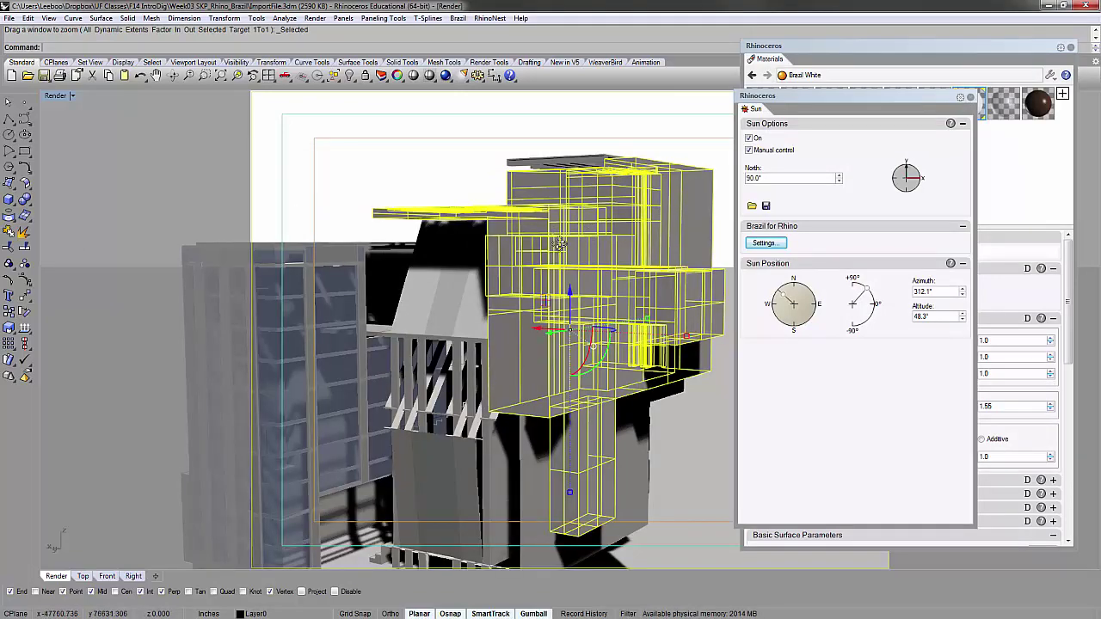
pyautogui.moveTo(560, 244); pyautogui.dragTo(533, 246, button='right')
pyautogui.scroll(-6, 568, 288)
pyautogui.scroll(4, 544, 258)
# - Move the sun options window off the material swatches and clear the selection of the upper volumes
pyautogui.moveTo(833, 98); pyautogui.dragTo(843, 218)
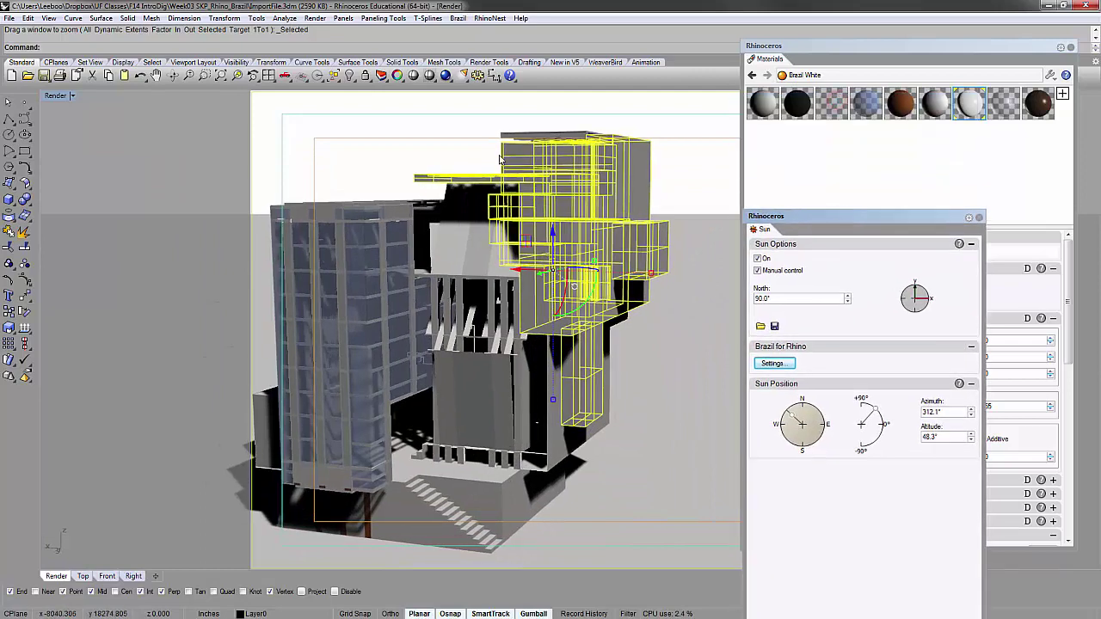
pyautogui.keyDown('shift'); pyautogui.moveTo(391, 267); pyautogui.dragTo(477, 262, button='right'); pyautogui.keyUp('shift')
pyautogui.click(410, 136)
pyautogui.moveTo(430, 197); pyautogui.dragTo(499, 212, button='right')
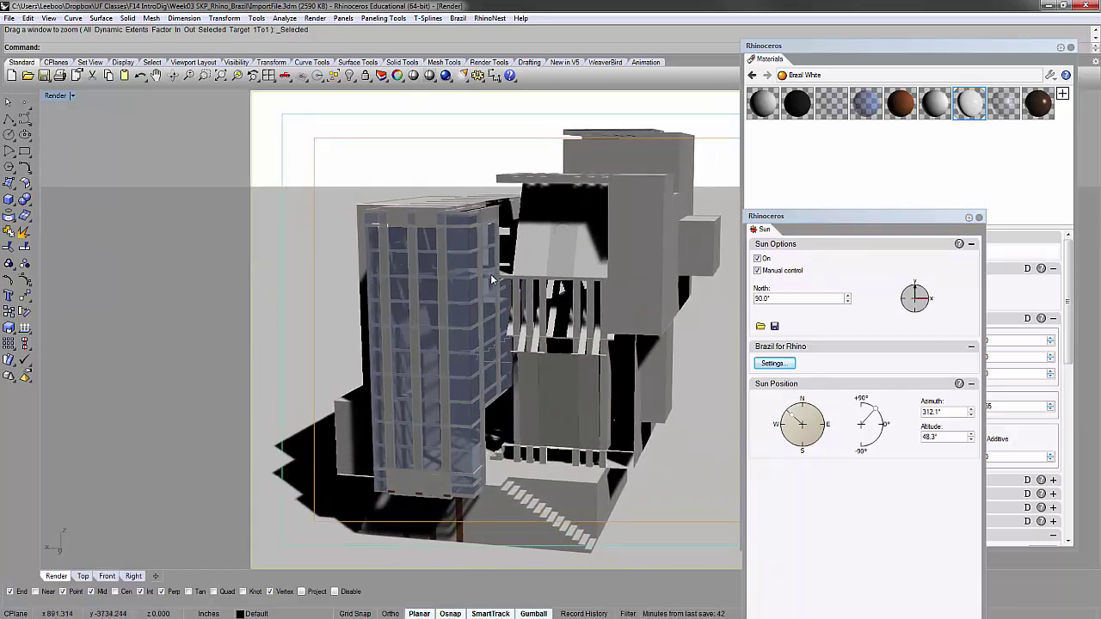
# - Ungroup the entire building model and pick the upper volumes to check whether they are still a block
pyautogui.scroll(-3, 491, 280)
pyautogui.moveTo(367, 146); pyautogui.dragTo(757, 589)
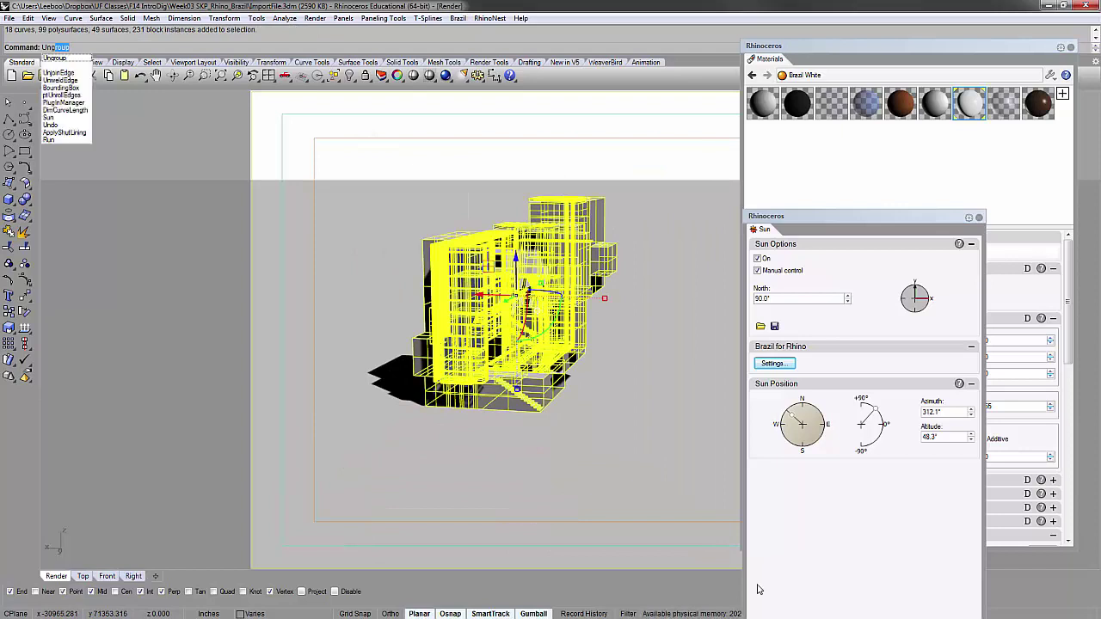
pyautogui.press('Return')
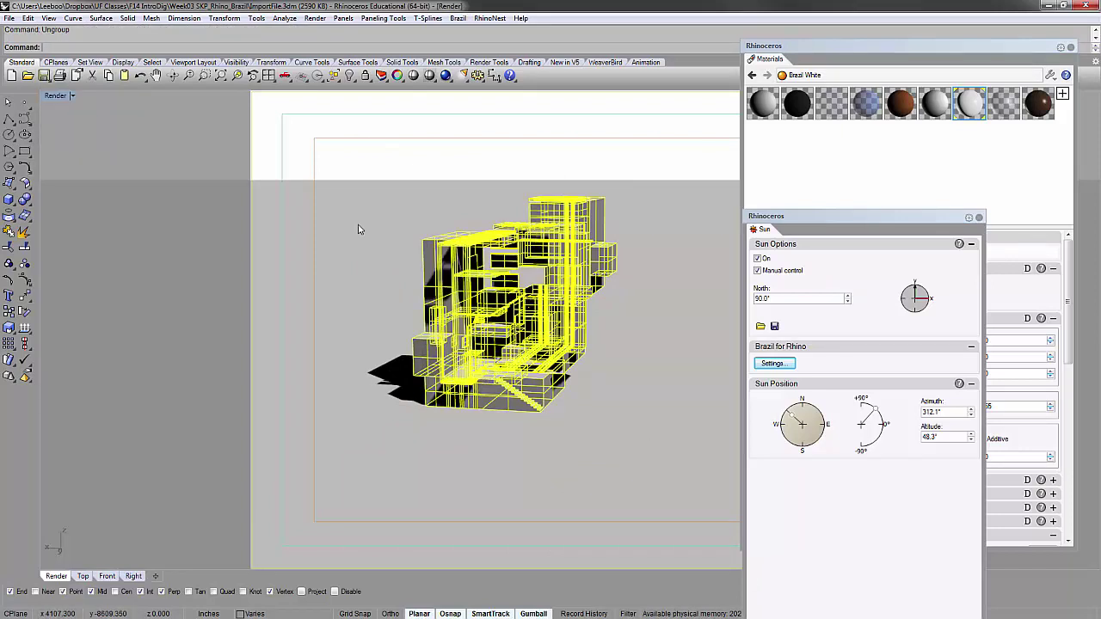
pyautogui.click(423, 152)
pyautogui.scroll(4, 465, 269)
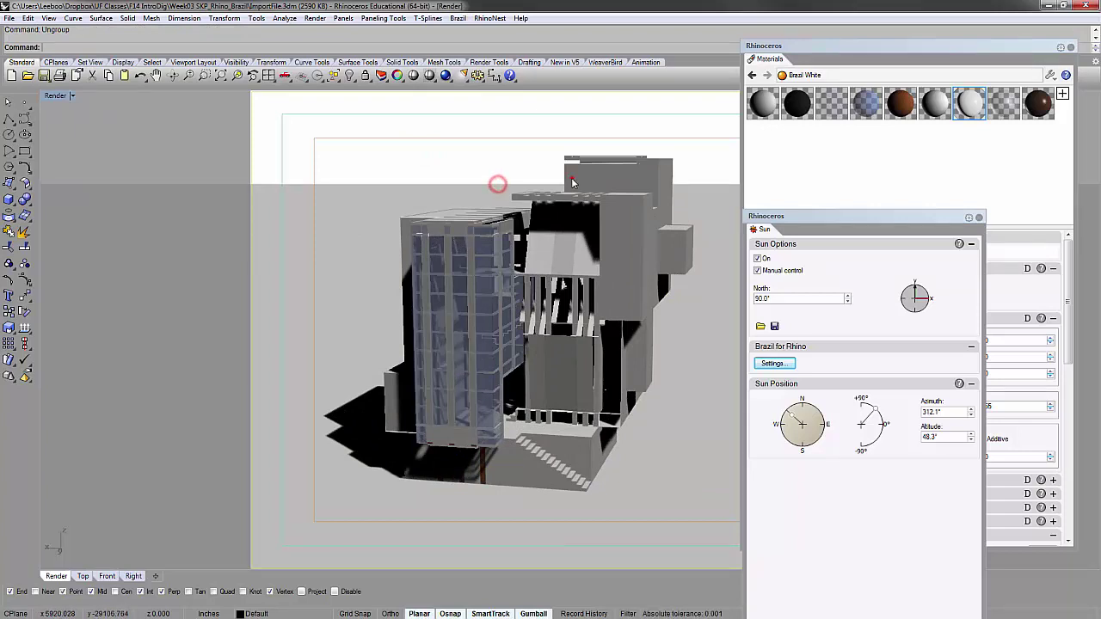
pyautogui.click(521, 197)
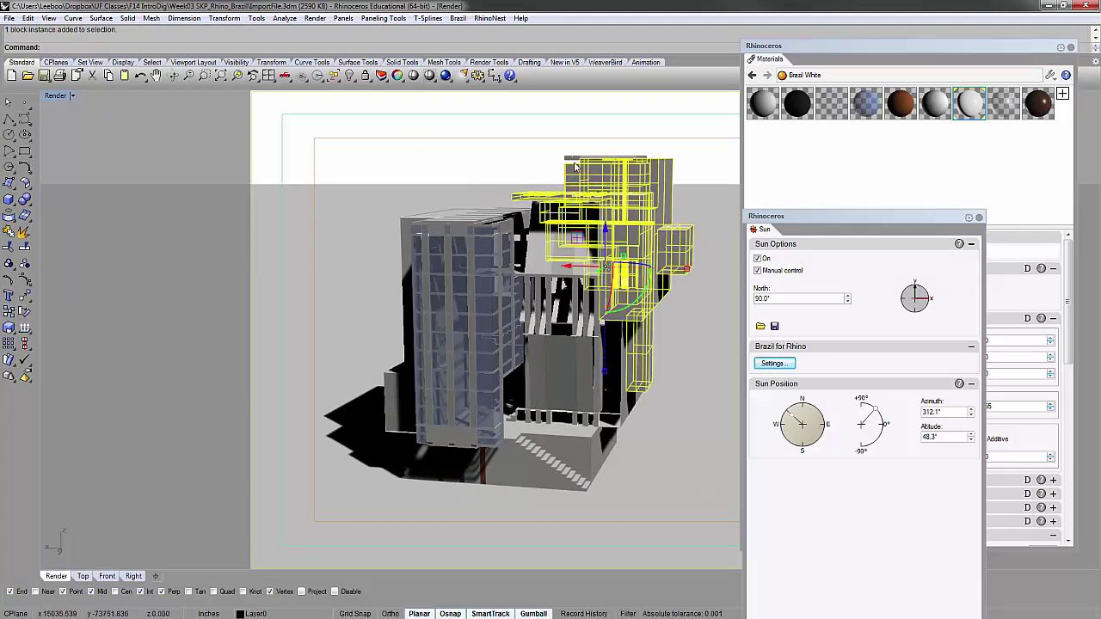
pyautogui.click(442, 156)
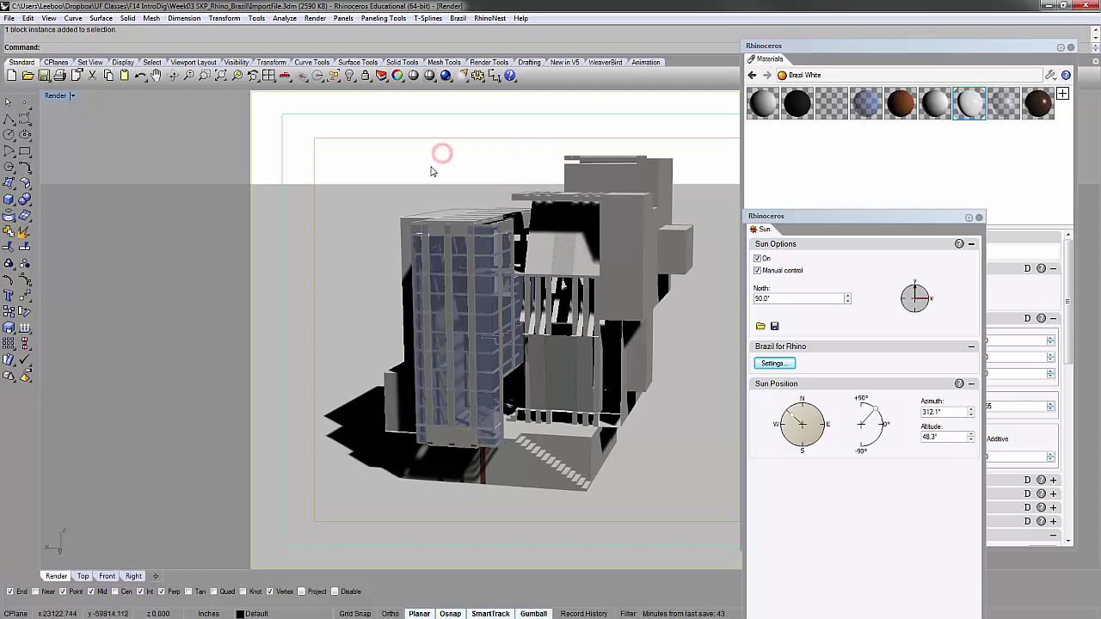
# - Detach the selection tools as a floating palette, select all block instances, explode them, and clear the selection
pyautogui.click(340, 84)
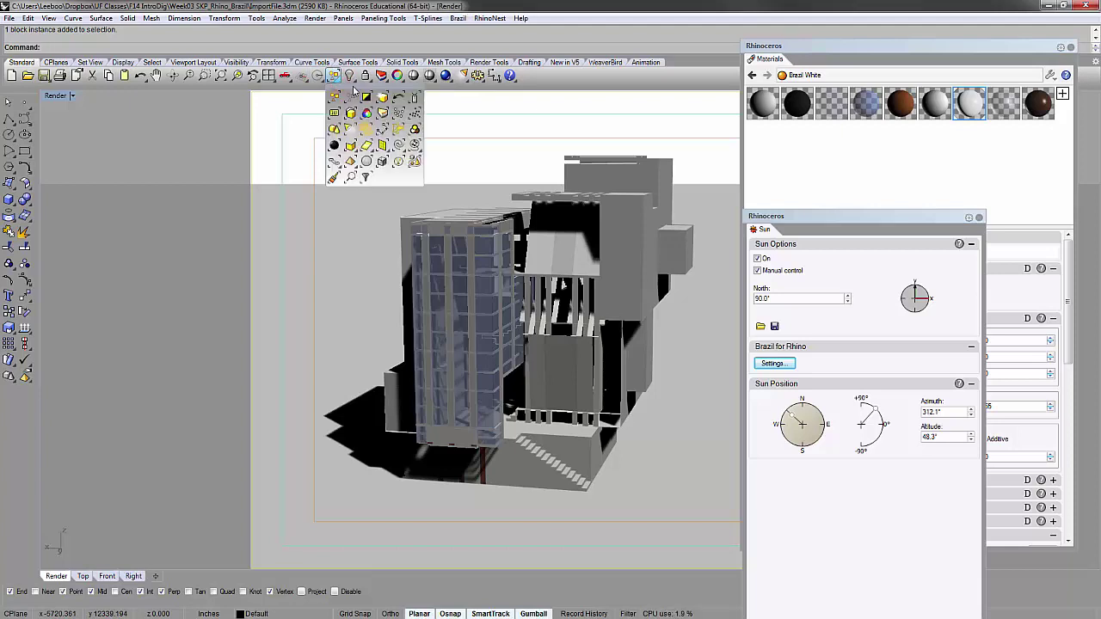
pyautogui.moveTo(354, 73); pyautogui.dragTo(249, 131)
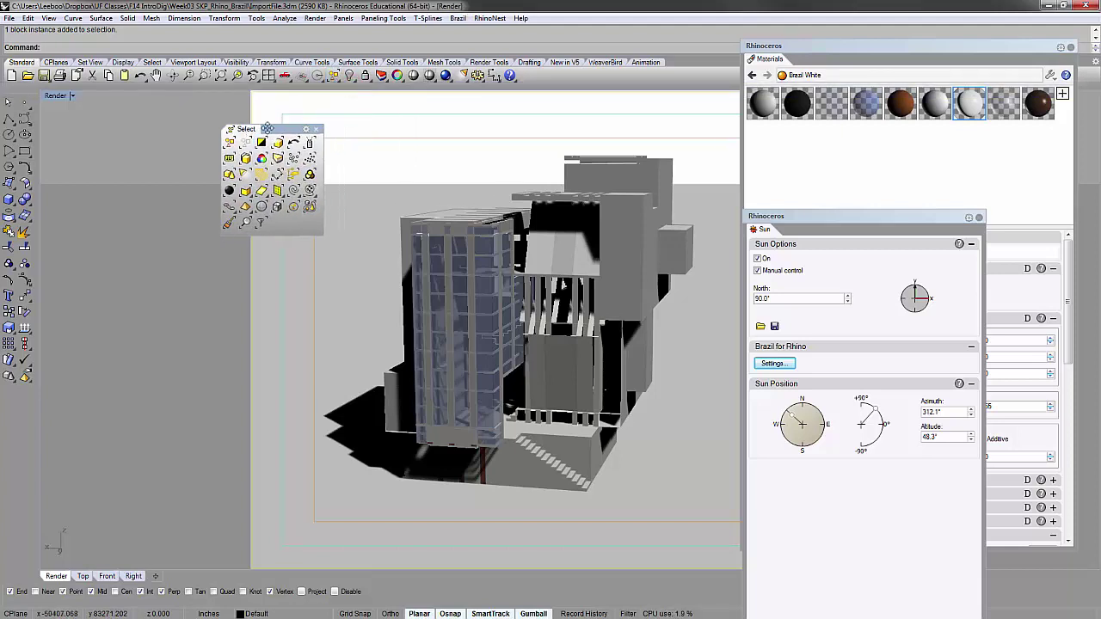
pyautogui.click(230, 176)
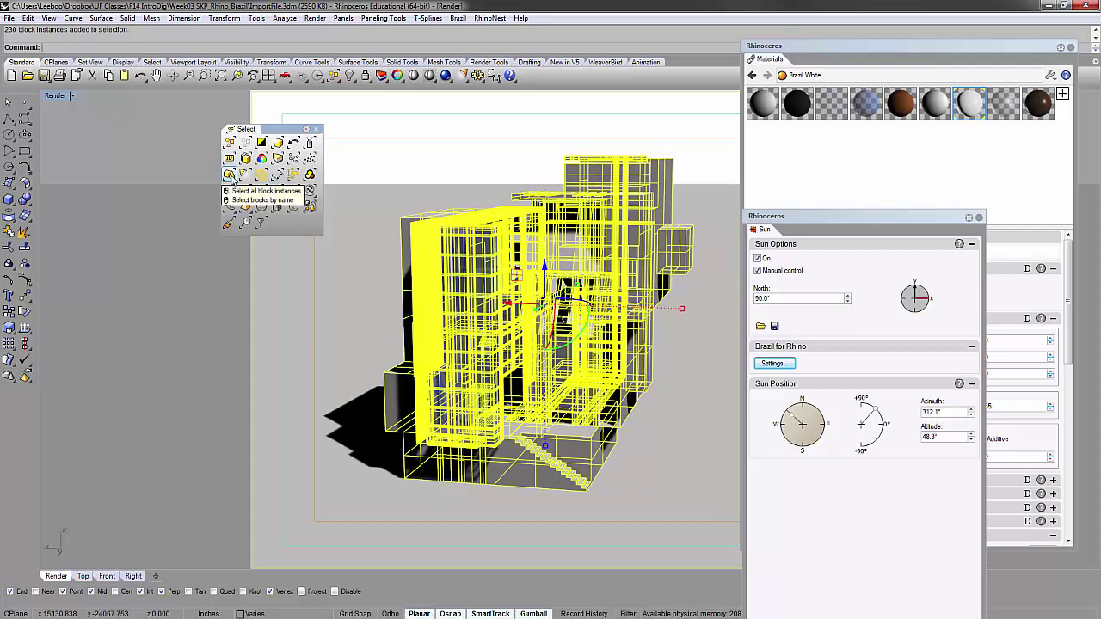
pyautogui.click(23, 233)
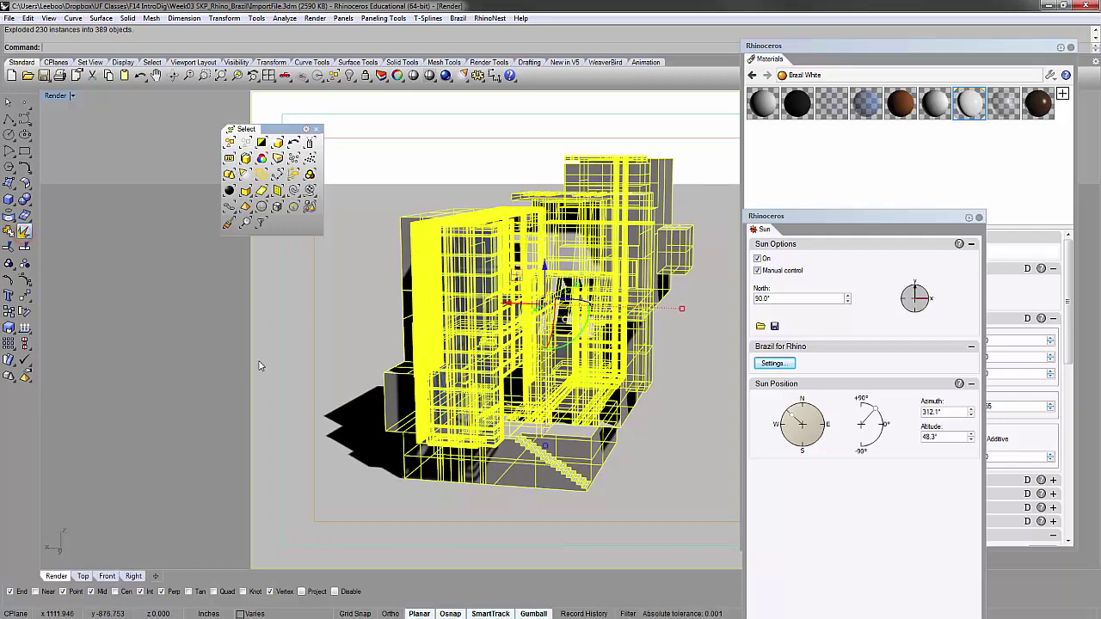
pyautogui.click(382, 164)
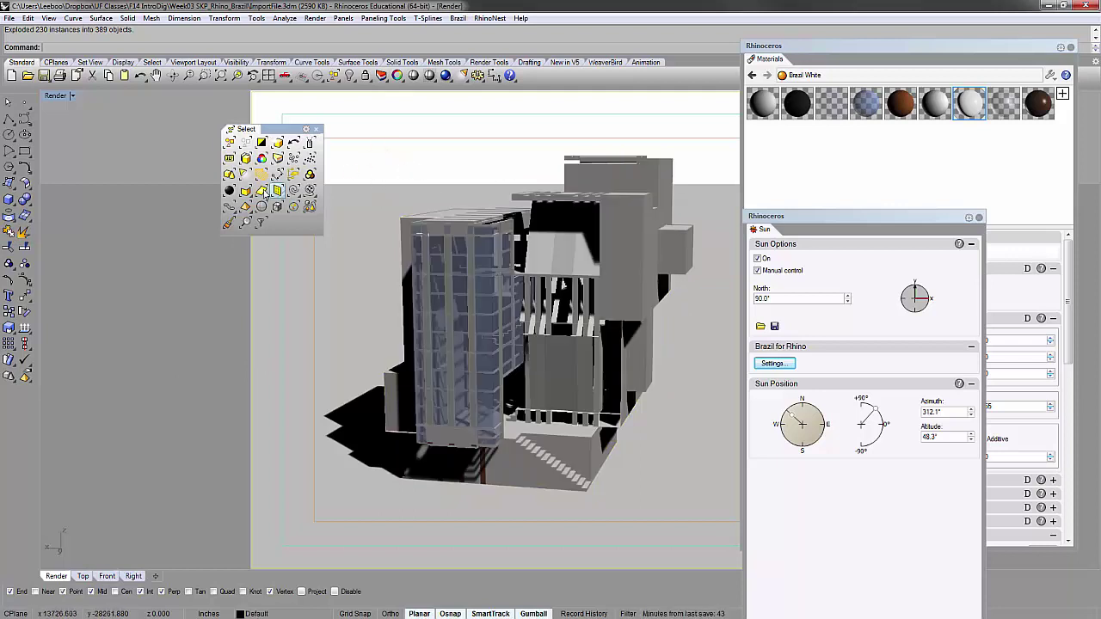
# - Select the remaining nested block instances in the model, explode them, and clear the selection
pyautogui.click(229, 173)
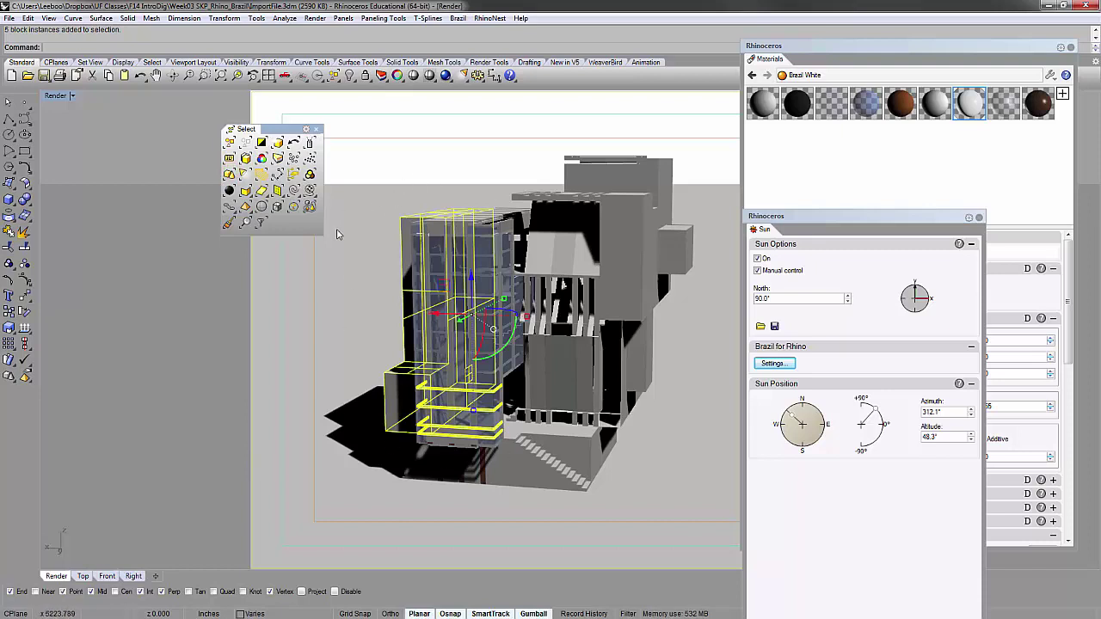
pyautogui.click(24, 232)
pyautogui.click(434, 157)
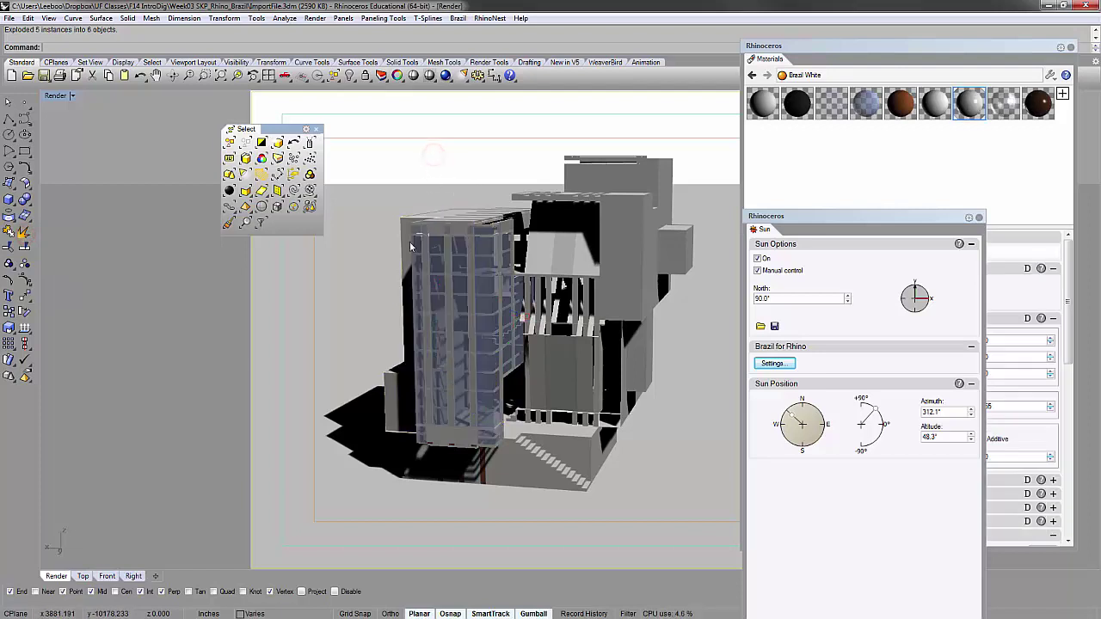
# - Bring up the object properties and check the object type of the slab behind the glass tower and the upper volumes
pyautogui.click(408, 252)
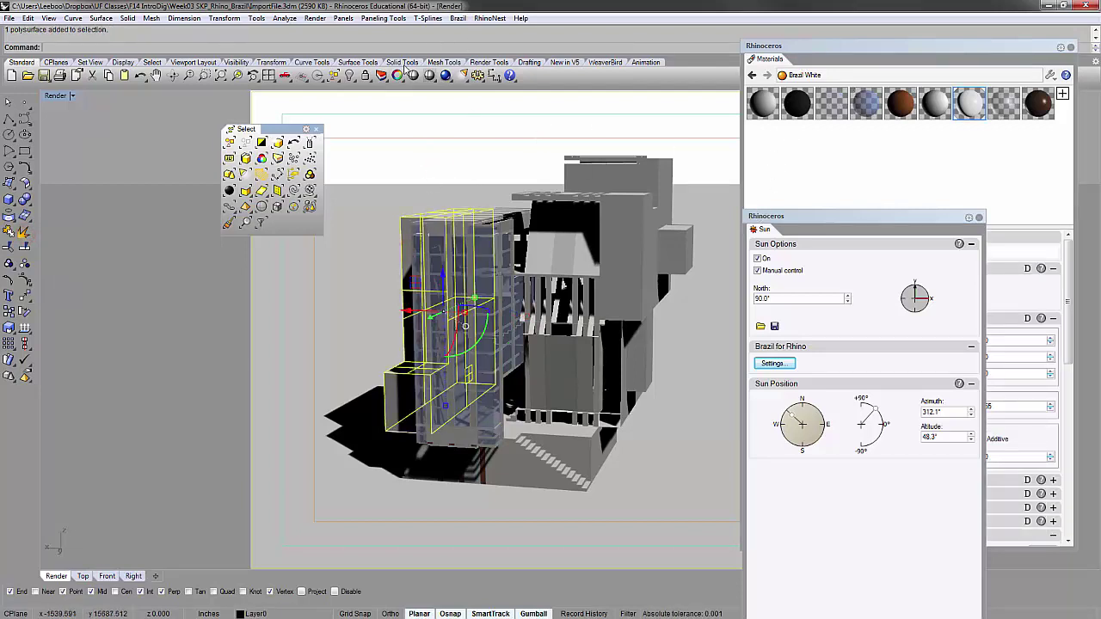
pyautogui.click(382, 76)
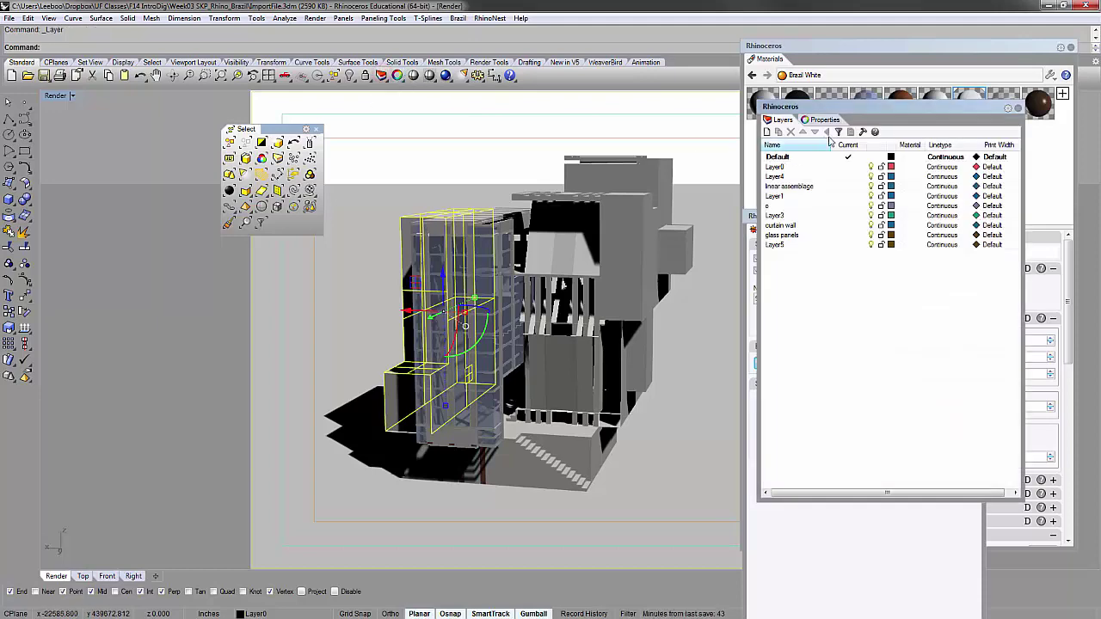
pyautogui.click(831, 121)
pyautogui.moveTo(834, 119); pyautogui.dragTo(773, 148)
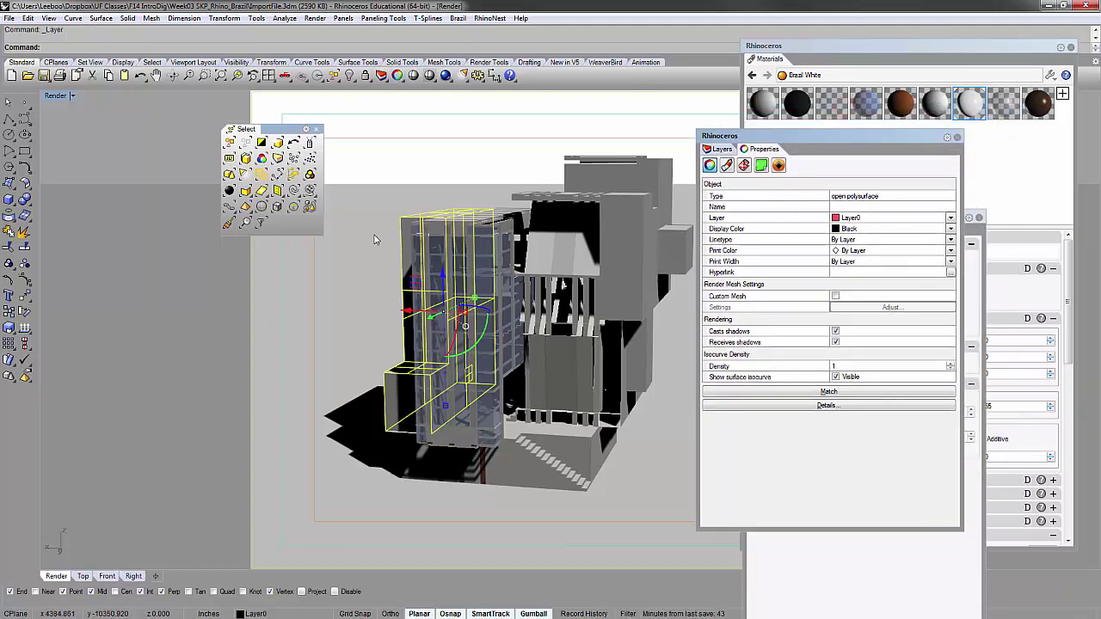
pyautogui.click(573, 197)
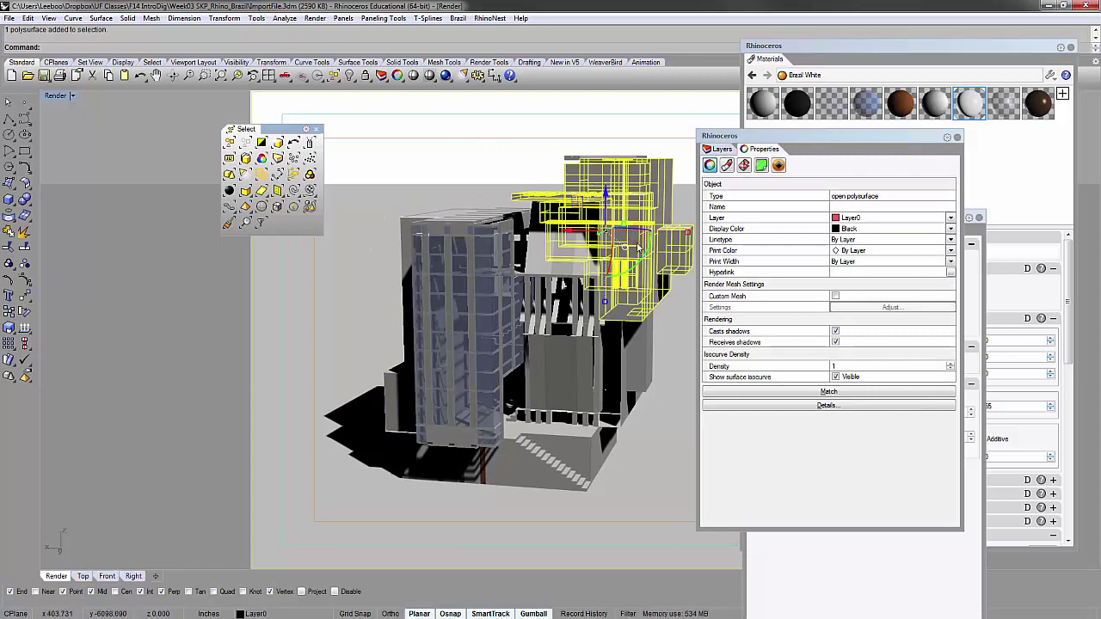
pyautogui.moveTo(497, 166); pyautogui.dragTo(529, 224, button='right')
pyautogui.click(423, 176)
# - Pick the roof of the glass tower and the sloped middle panels to check that they are separate objects
pyautogui.moveTo(423, 175); pyautogui.dragTo(398, 177, button='right')
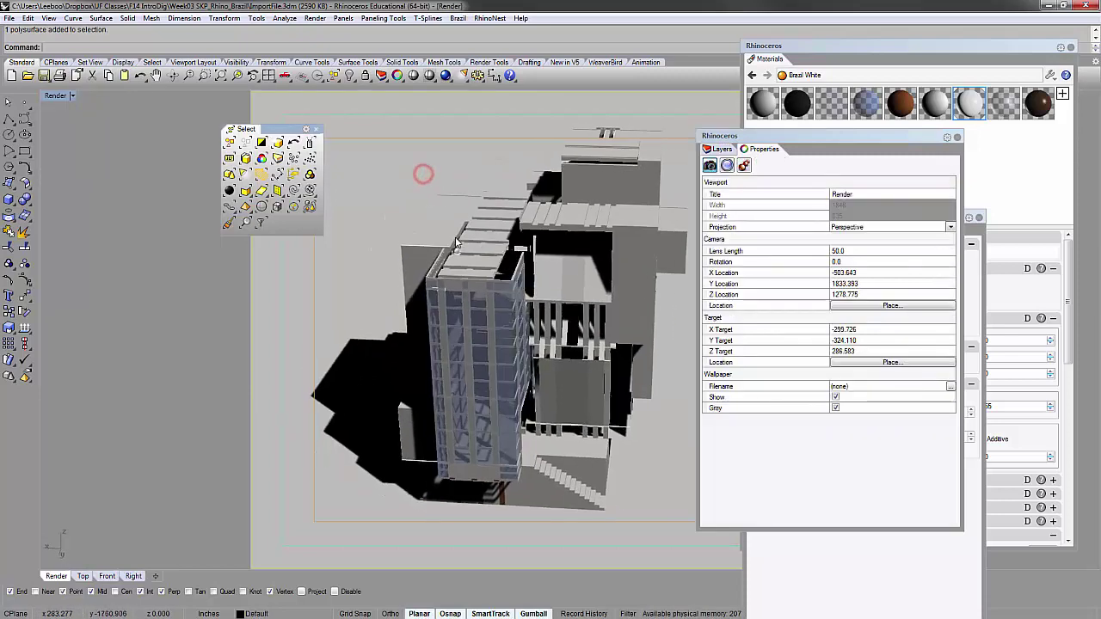
pyautogui.scroll(6, 458, 248)
pyautogui.click(503, 270)
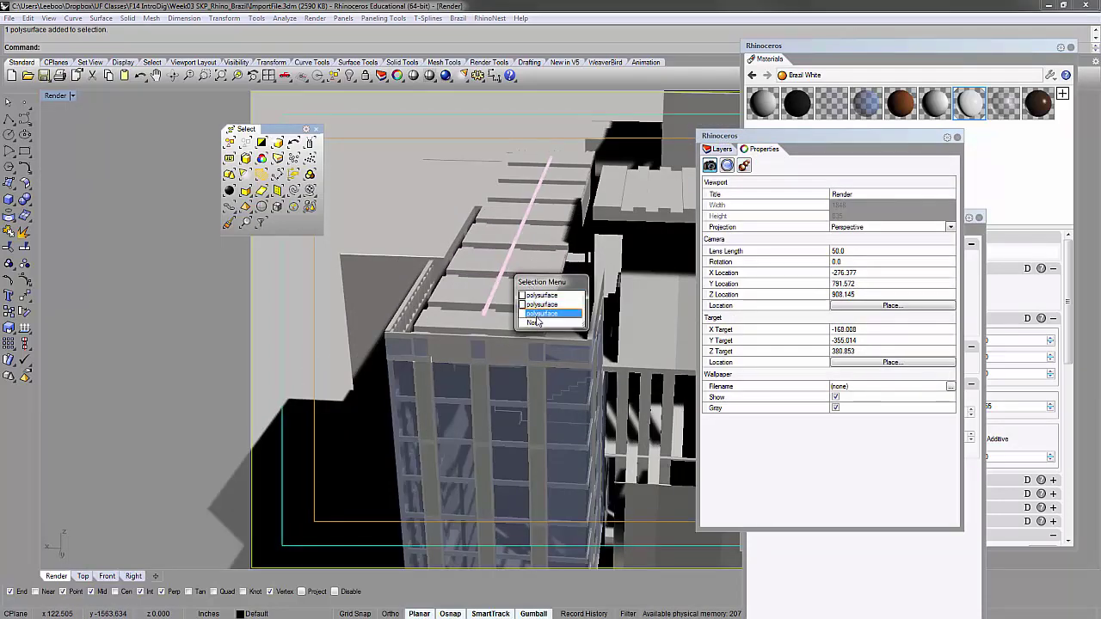
pyautogui.moveTo(448, 104); pyautogui.dragTo(404, 222, button='right')
pyautogui.scroll(-6, 404, 223)
pyautogui.click(422, 155)
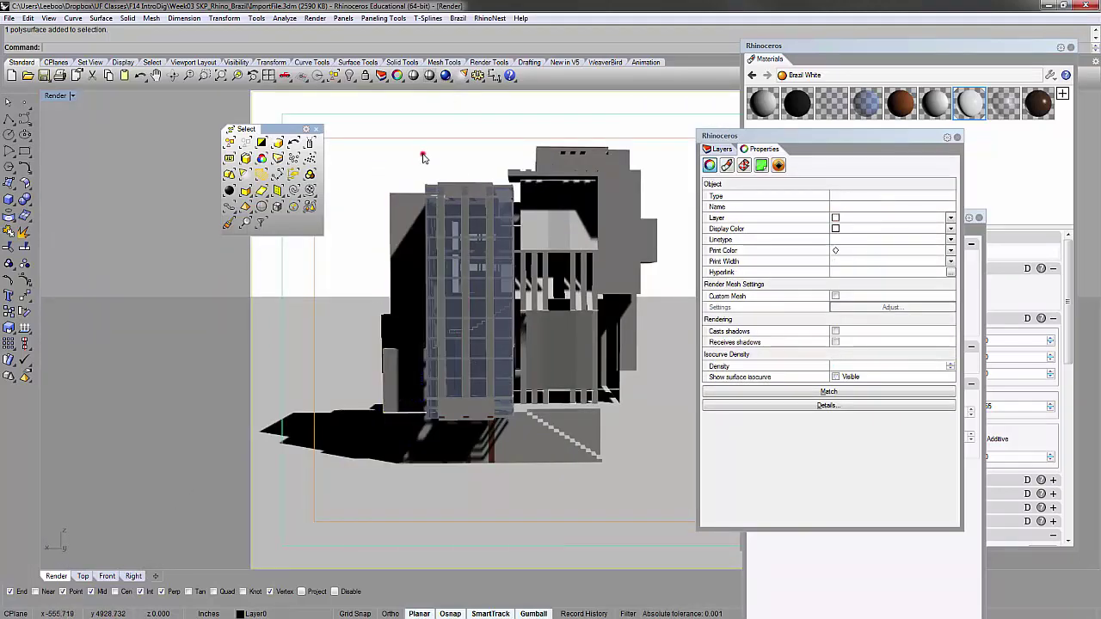
pyautogui.moveTo(547, 256); pyautogui.dragTo(525, 280, button='right')
pyautogui.click(526, 276)
pyautogui.click(423, 125)
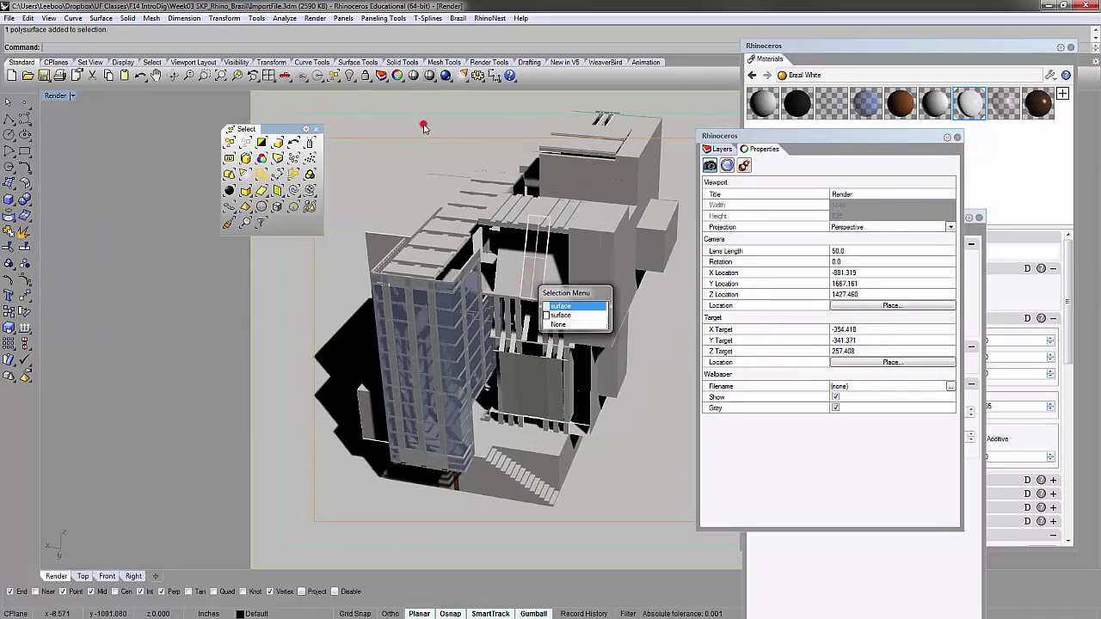
# - Check for any leftover block instances in the model and close the floating selection tools
pyautogui.click(229, 173)
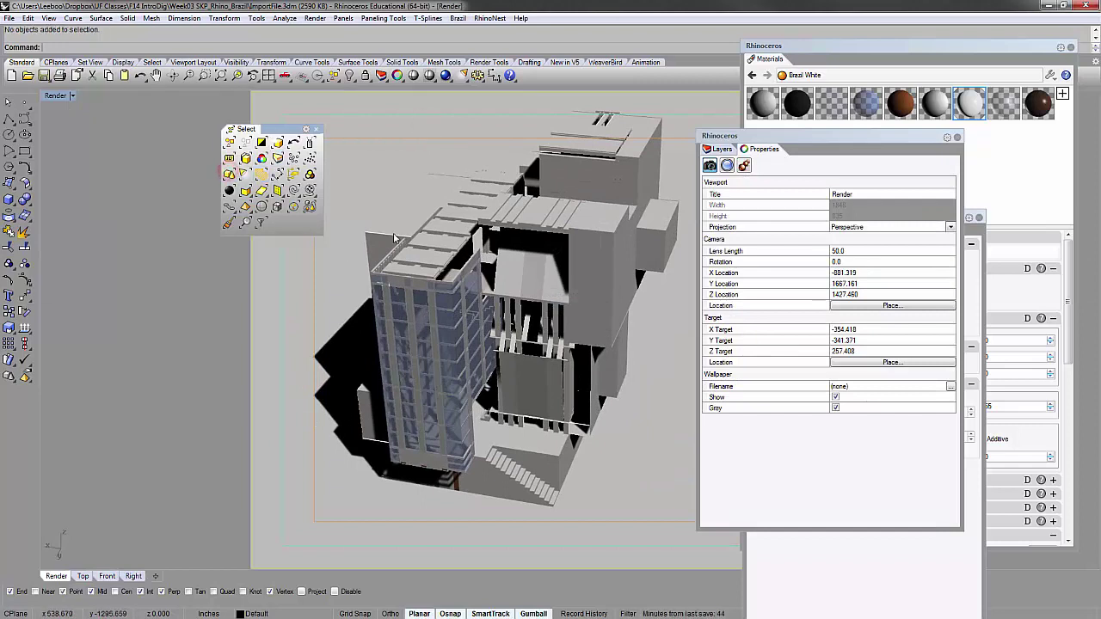
pyautogui.click(232, 174)
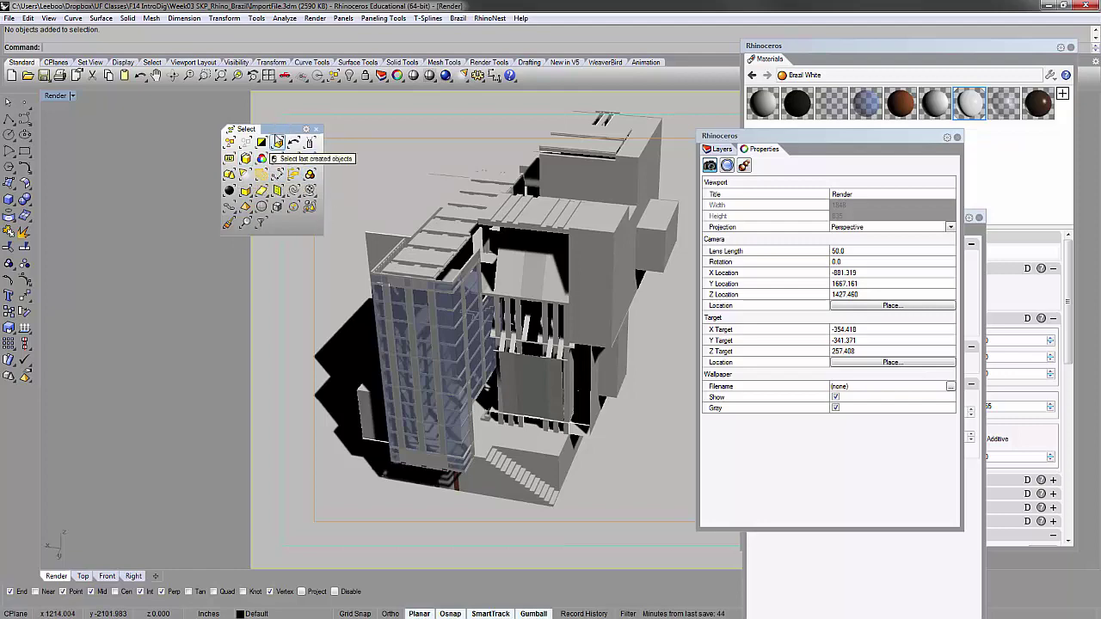
pyautogui.click(315, 130)
pyautogui.click(345, 166)
# - Set the perspective viewport to the Shaded display mode and show the layer list beside the building
pyautogui.moveTo(452, 218); pyautogui.dragTo(441, 220, button='right')
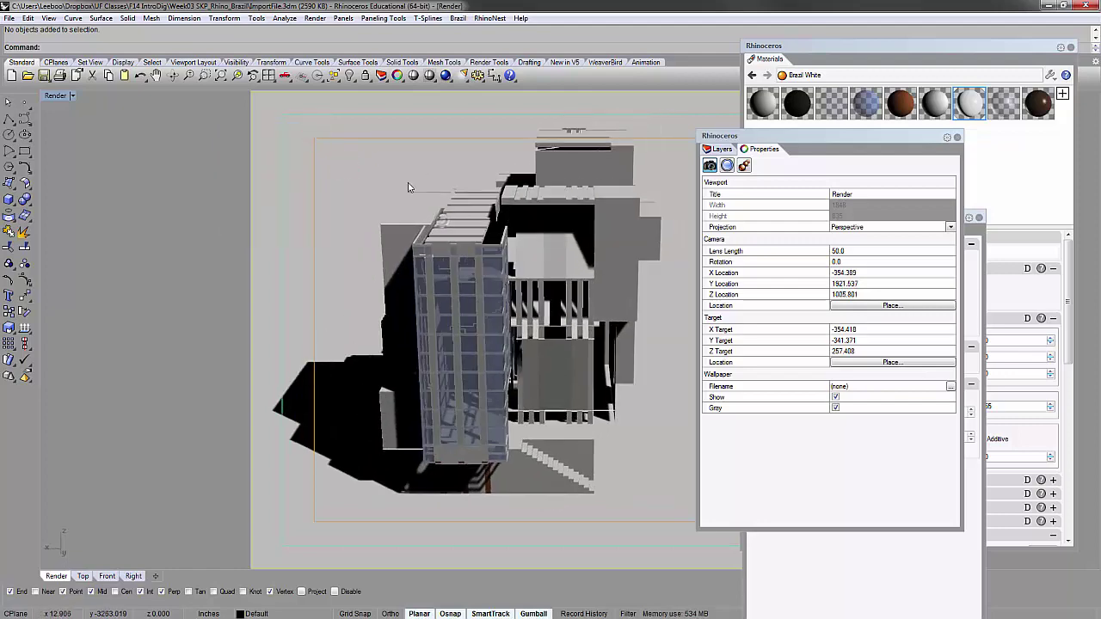
pyautogui.click(52, 97)
pyautogui.click(79, 136)
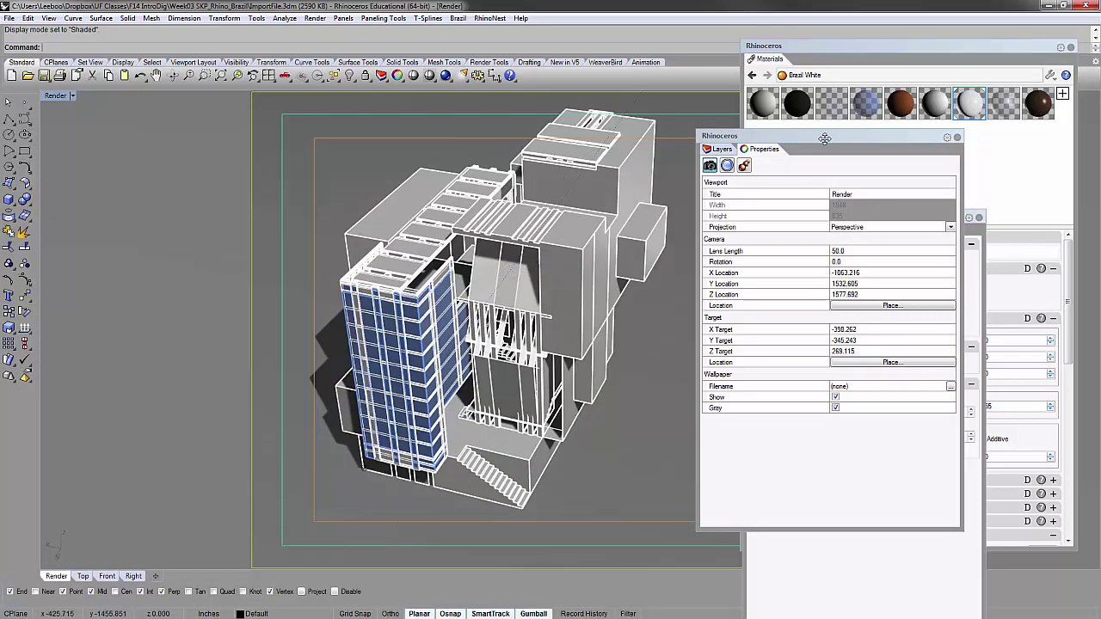
pyautogui.moveTo(824, 139); pyautogui.dragTo(787, 147)
pyautogui.click(685, 159)
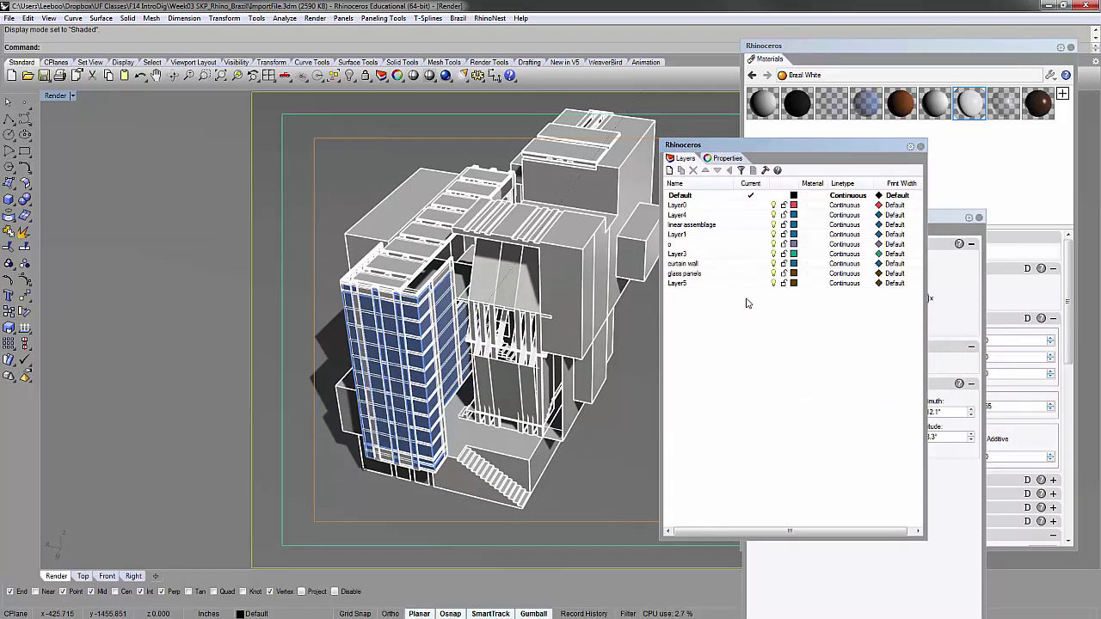
# - Toggle the visibility of the curtain wall, Layer1, Layer3 and linear assemblage layers to identify the building parts each one holds
pyautogui.click(771, 263)
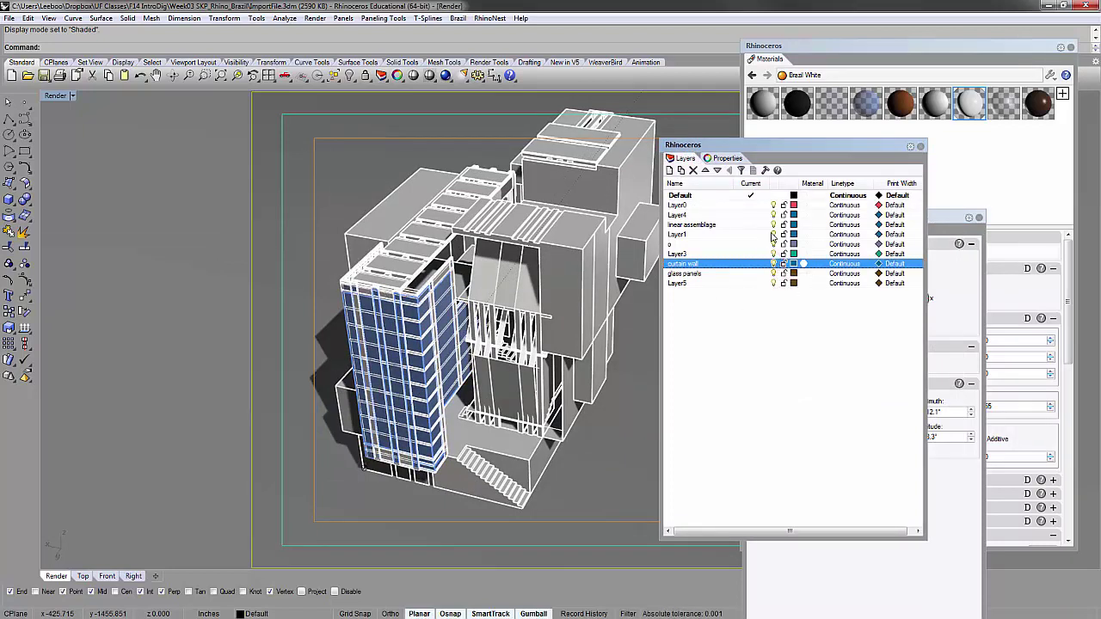
pyautogui.click(772, 234)
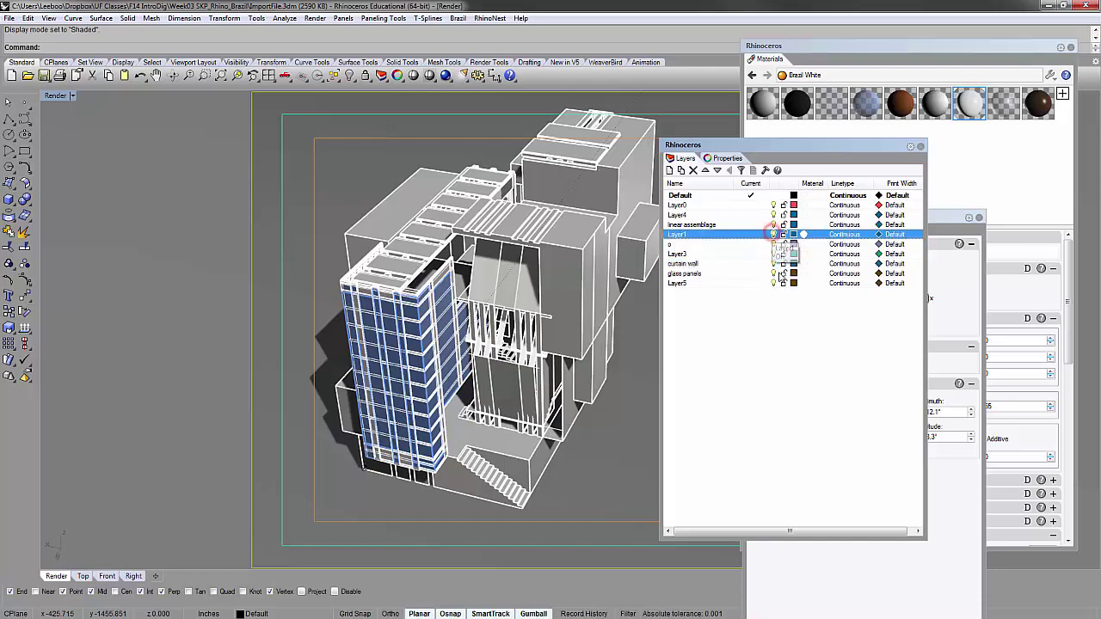
pyautogui.click(772, 253)
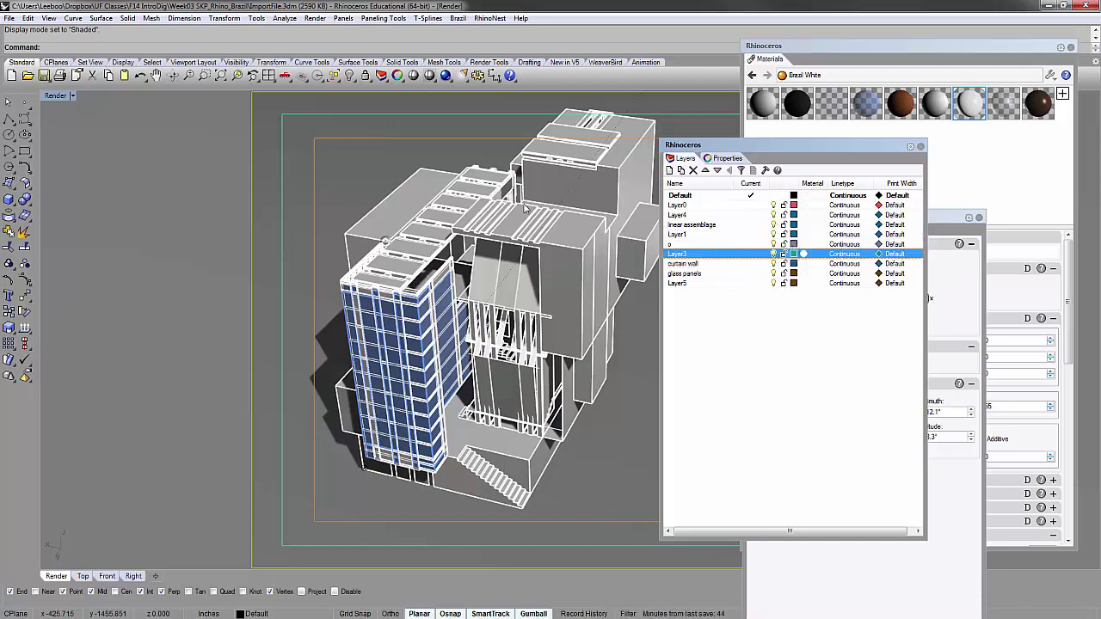
pyautogui.moveTo(319, 301); pyautogui.dragTo(427, 247, button='right')
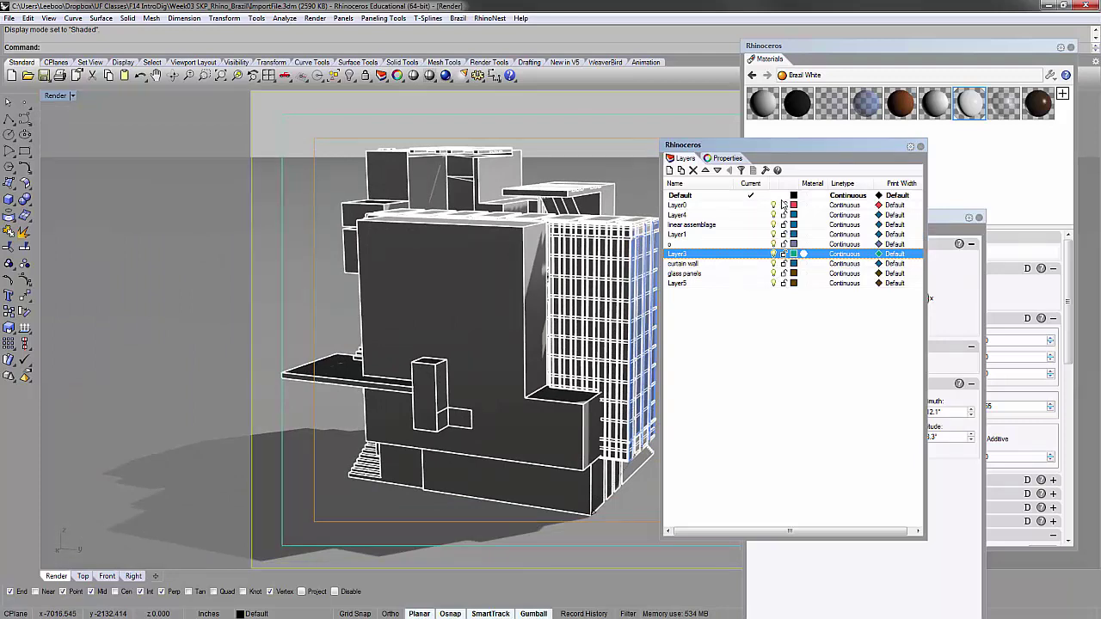
pyautogui.click(774, 225)
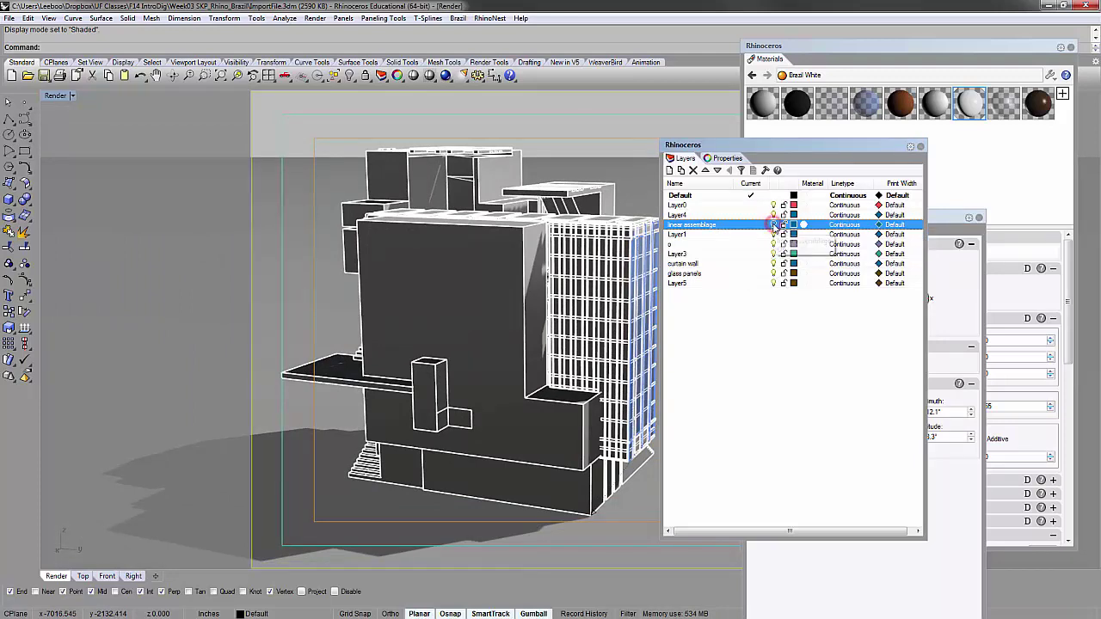
pyautogui.moveTo(568, 237); pyautogui.dragTo(435, 297, button='right')
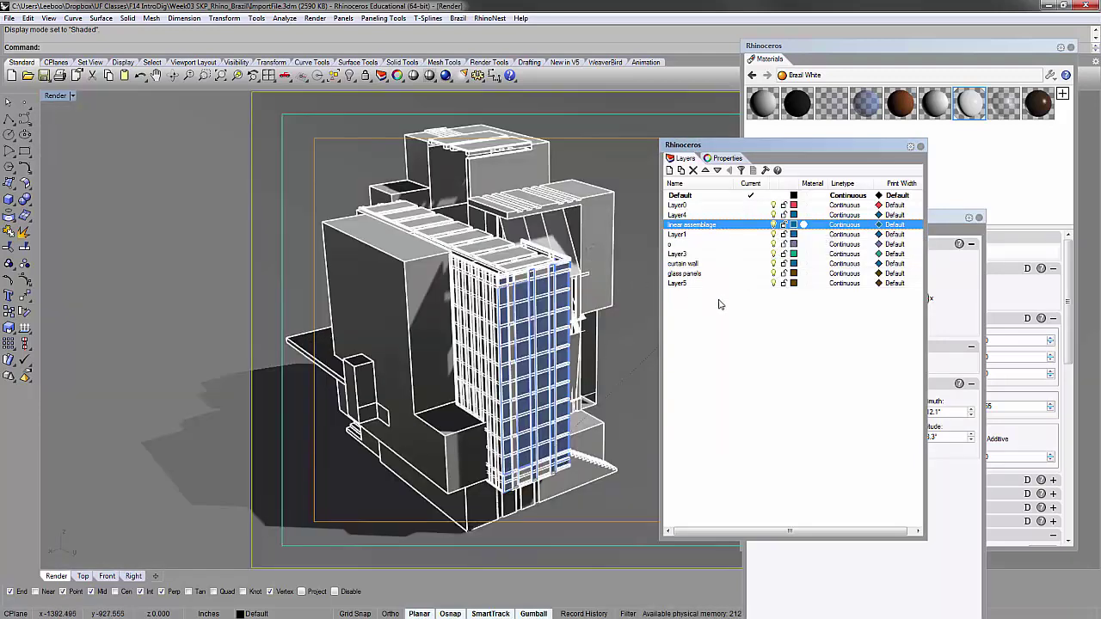
# - Toggle Layer5 and the curtain wall layer off and on to check which tower elements belong to them
pyautogui.click(774, 284)
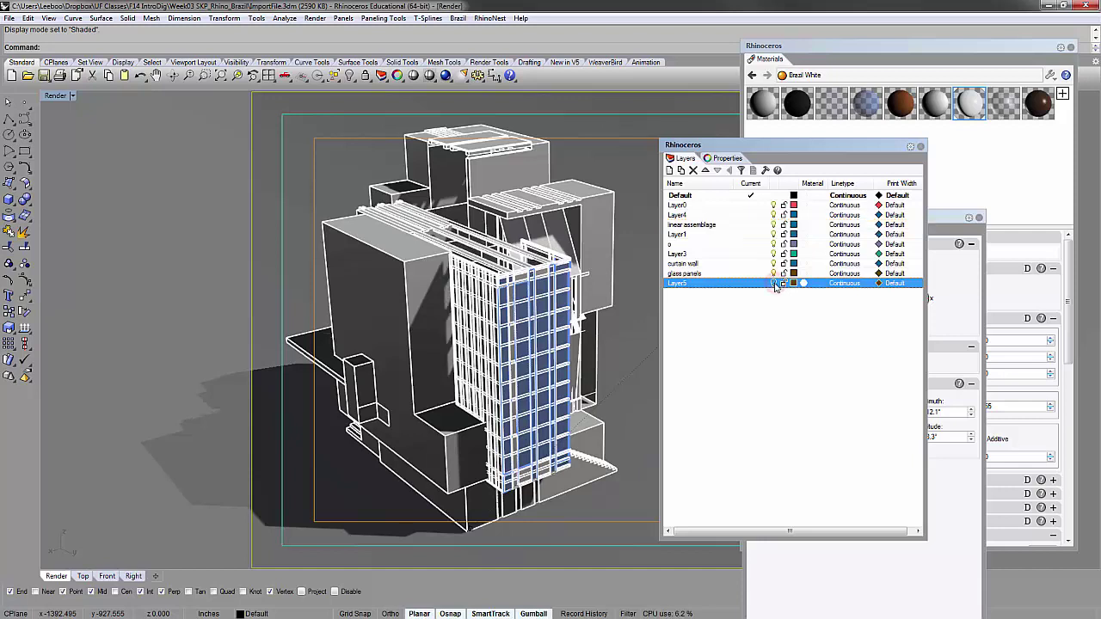
pyautogui.click(773, 264)
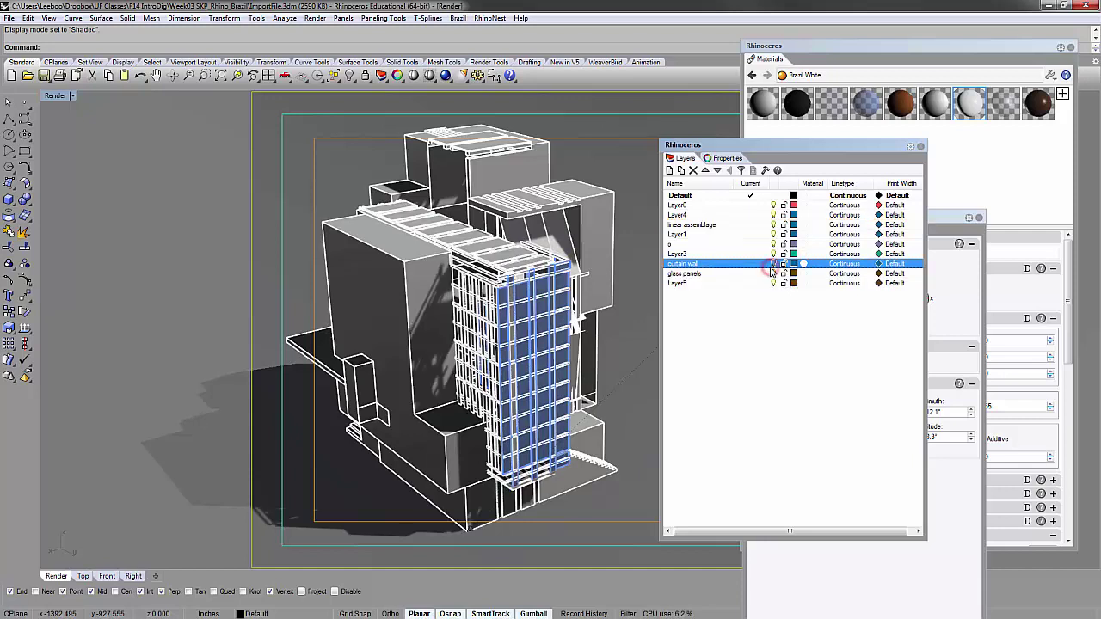
pyautogui.click(771, 267)
pyautogui.click(771, 267)
pyautogui.click(771, 268)
pyautogui.moveTo(602, 296); pyautogui.dragTo(409, 256, button='right')
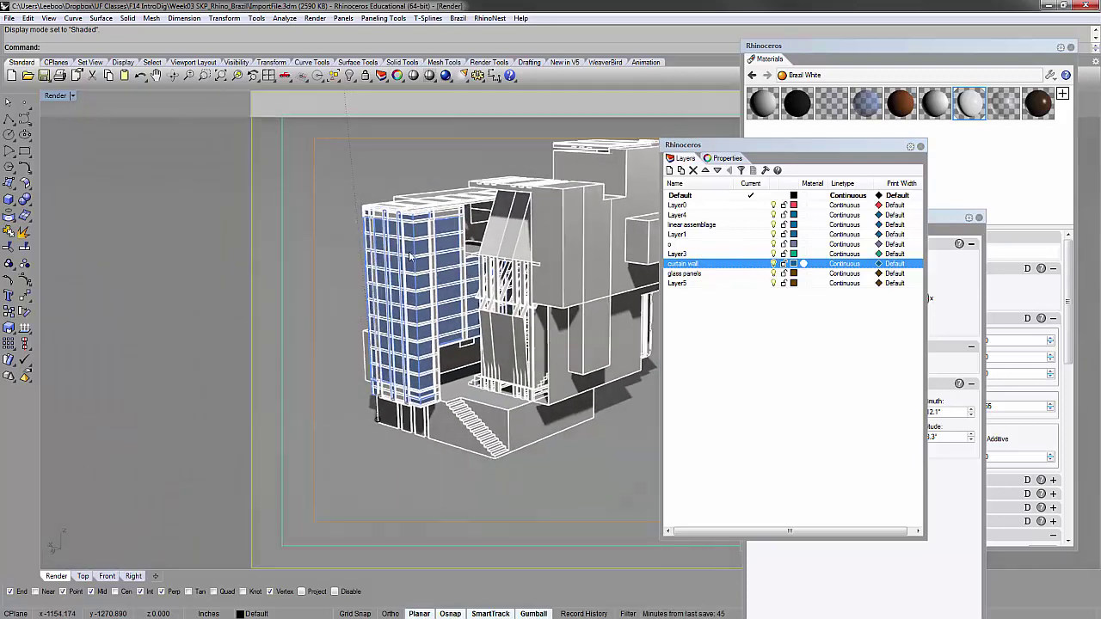
# - Move the layer list clear of the building and close the Sun settings
pyautogui.scroll(3, 497, 294)
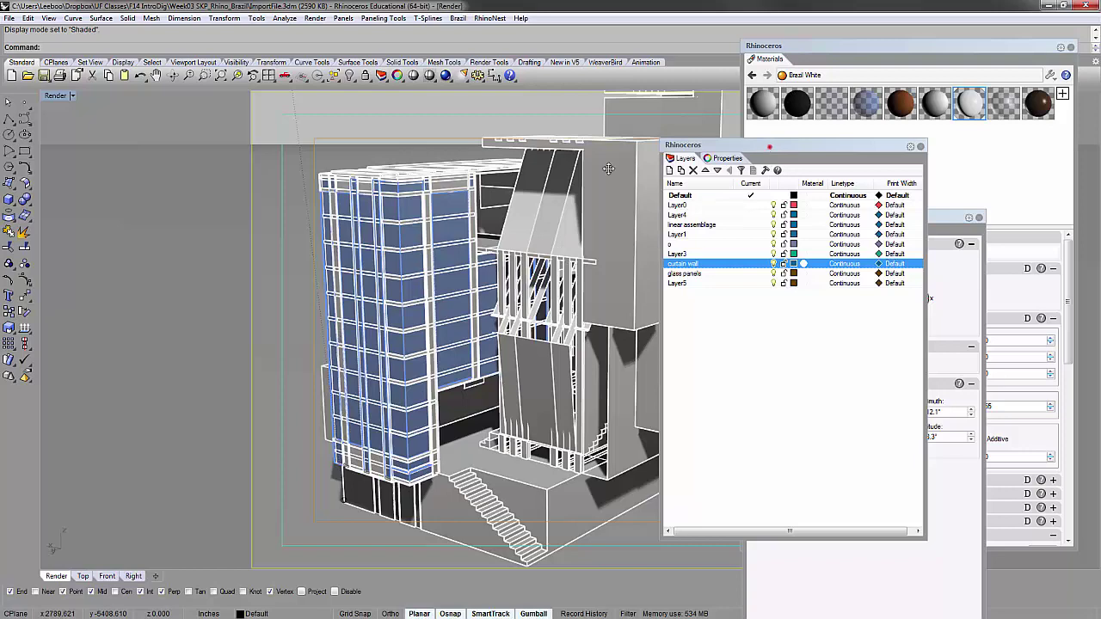
pyautogui.moveTo(769, 148); pyautogui.dragTo(227, 109)
pyautogui.moveTo(303, 109); pyautogui.dragTo(239, 120)
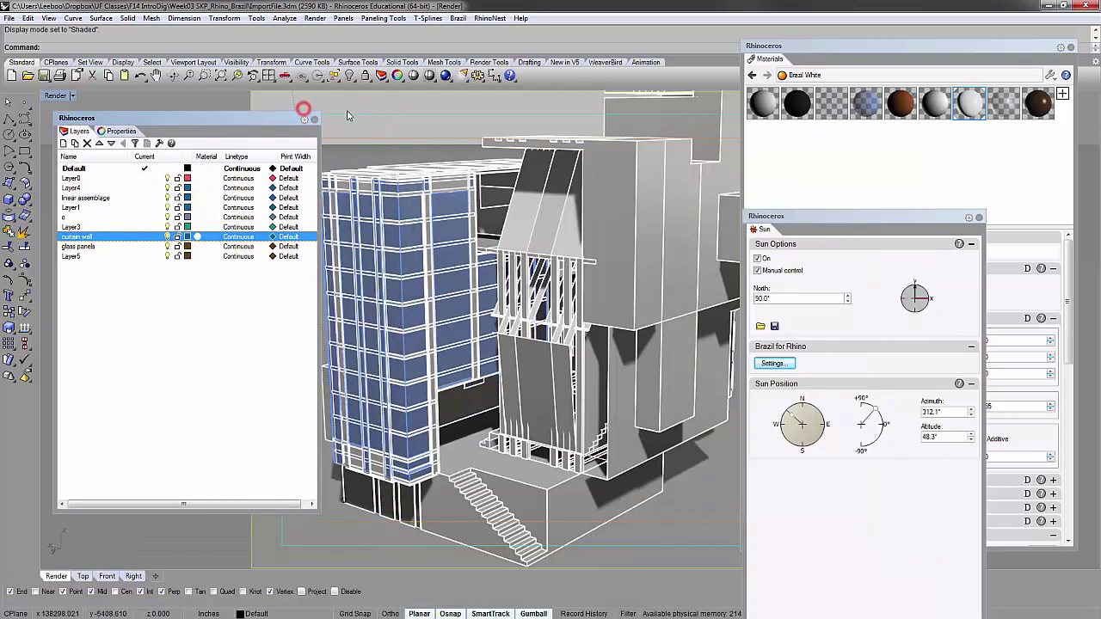
pyautogui.click(979, 217)
# - Pick a glass pane on the tower's front face to check its layer, and turn off the glass panels layer
pyautogui.scroll(-6, 534, 249)
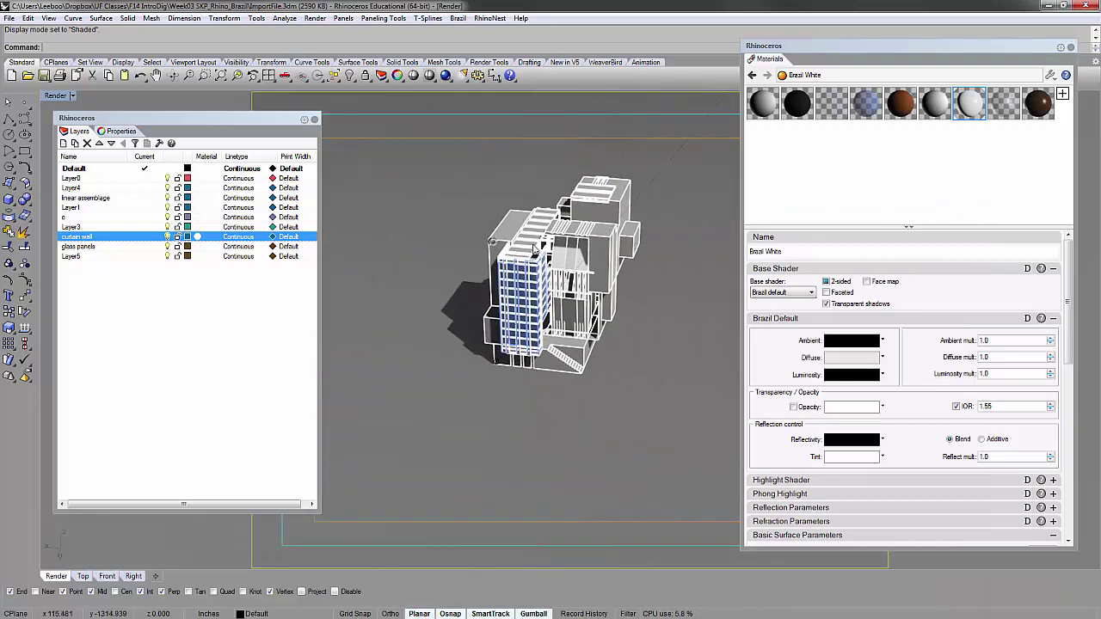
pyautogui.scroll(5, 534, 250)
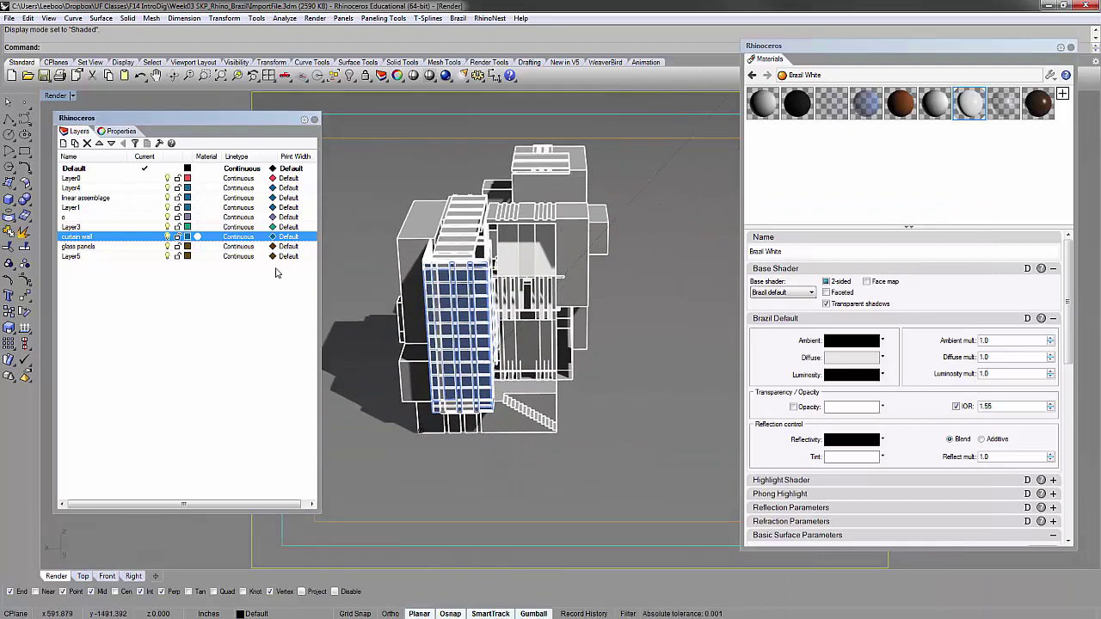
pyautogui.scroll(3, 446, 303)
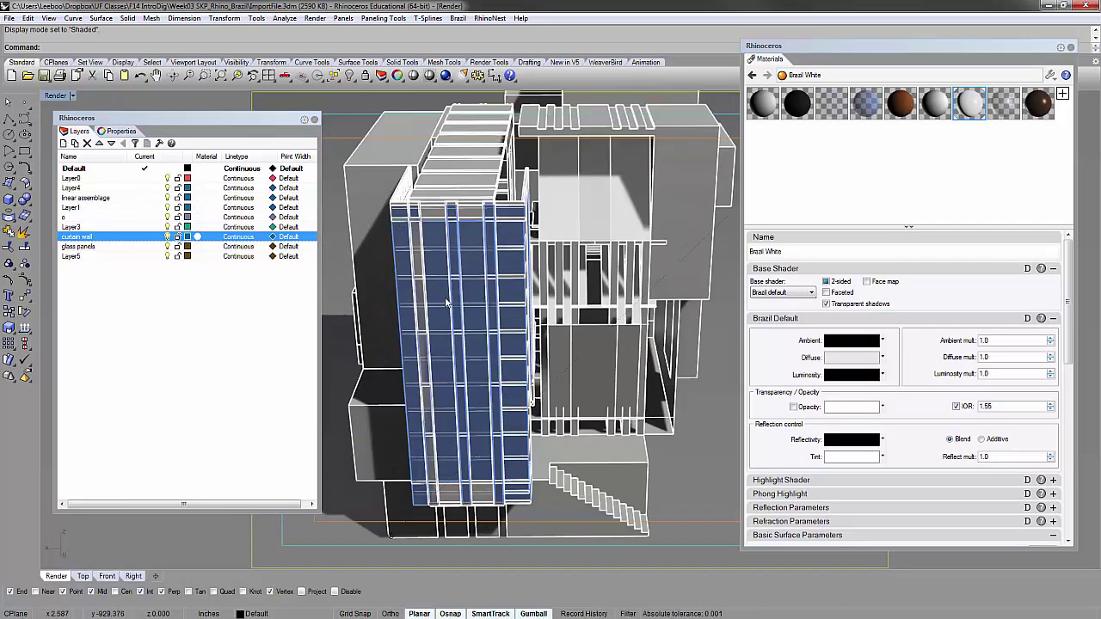
pyautogui.click(438, 293)
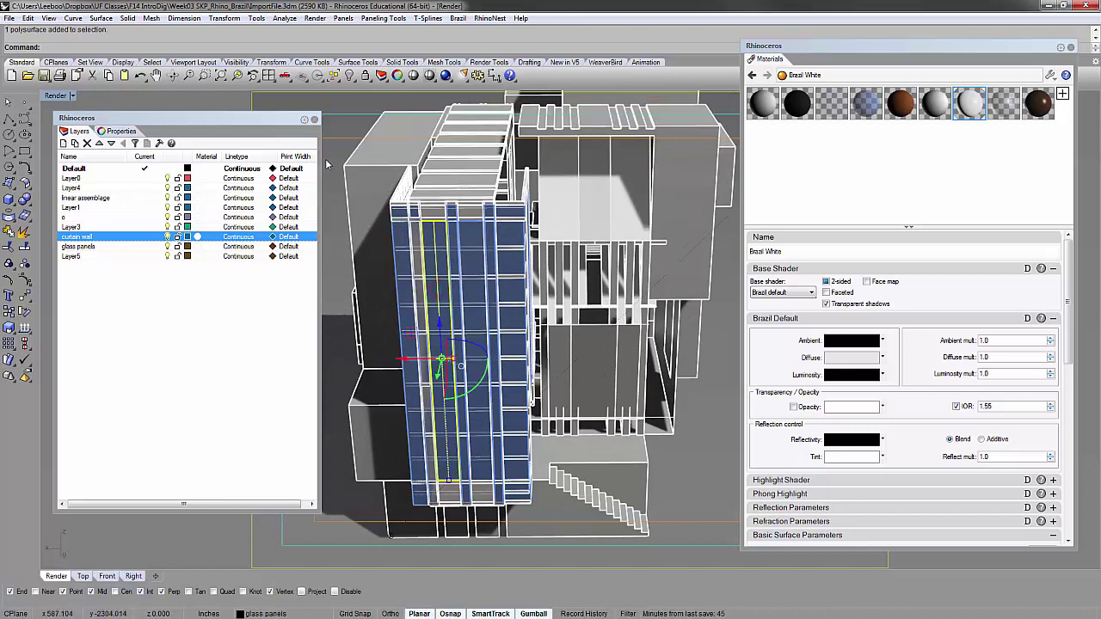
pyautogui.click(121, 130)
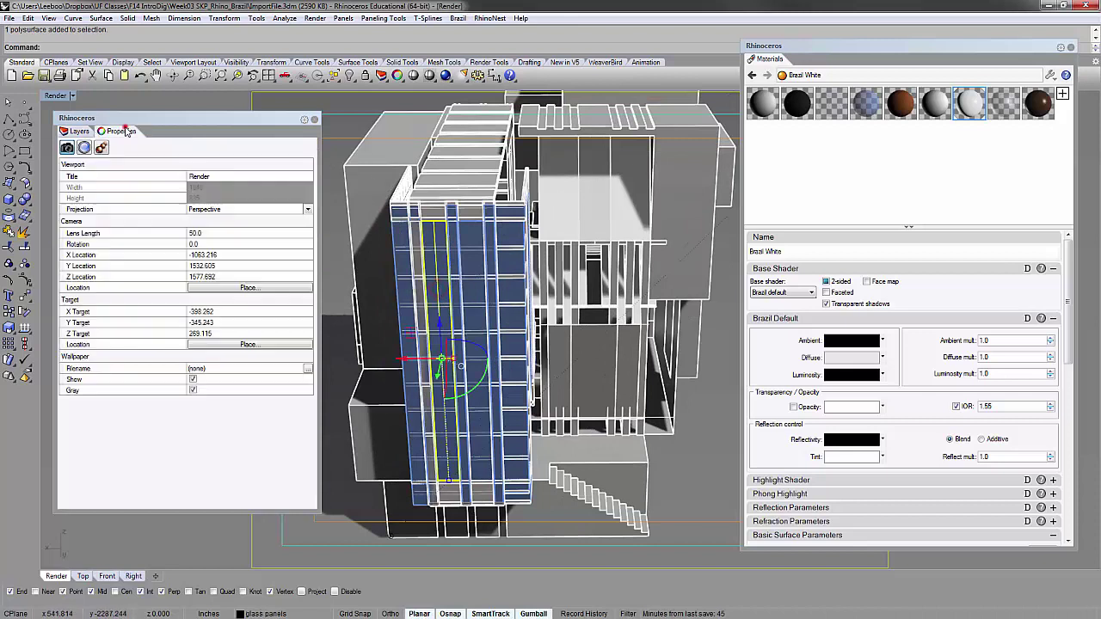
pyautogui.click(78, 130)
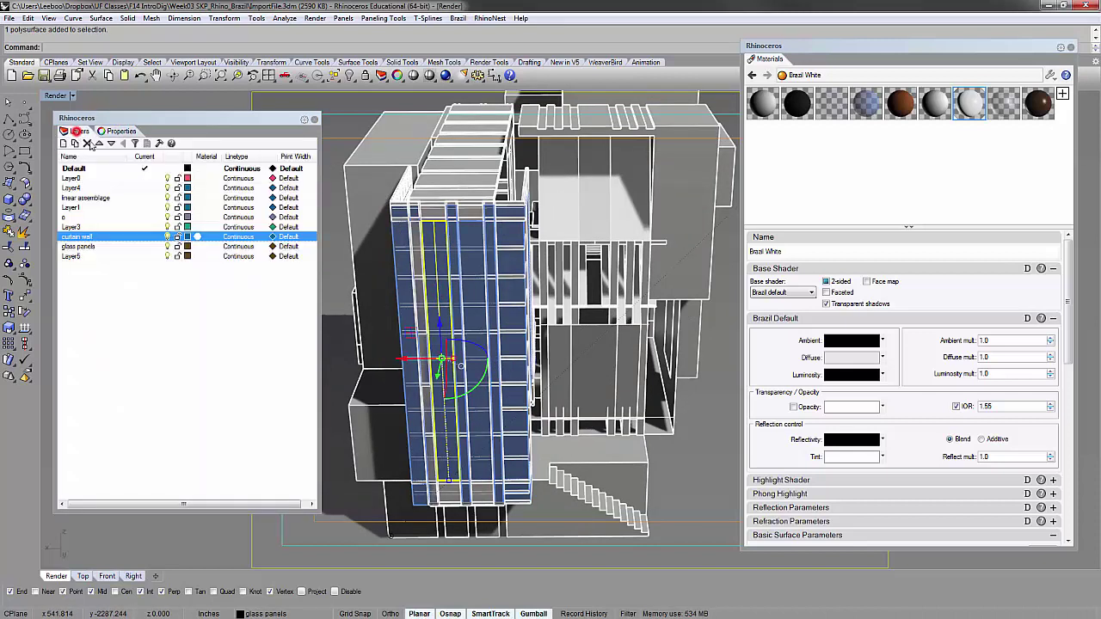
pyautogui.click(168, 248)
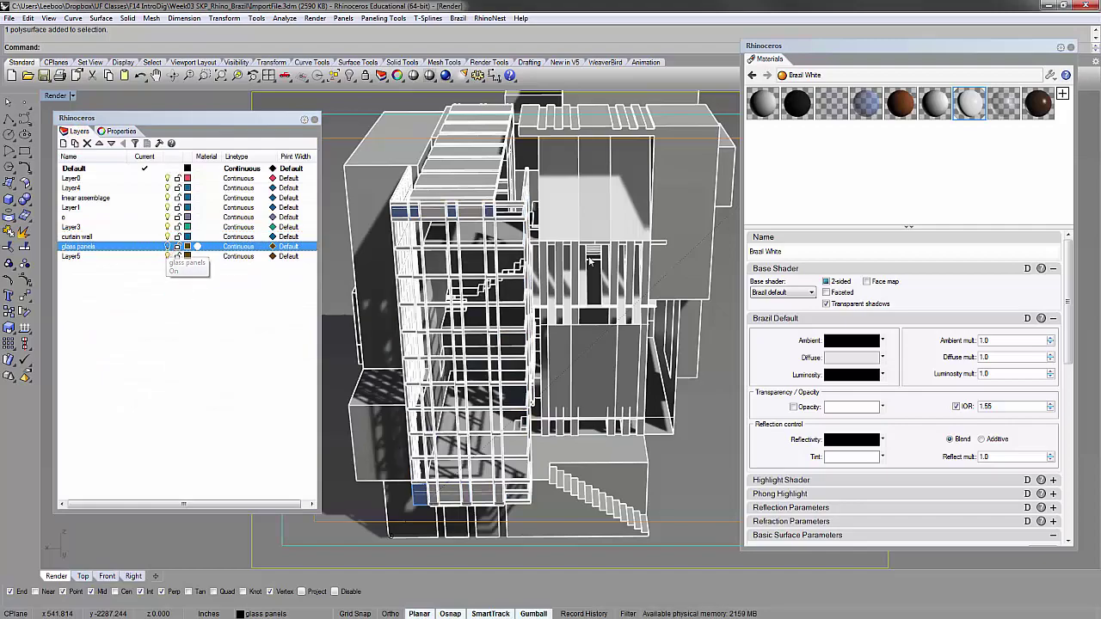
# - Assign the Brazil White material to all visible objects in the model and clear the selection
pyautogui.moveTo(422, 271); pyautogui.dragTo(564, 271, button='right')
pyautogui.hotkey('ctrl', 'a')
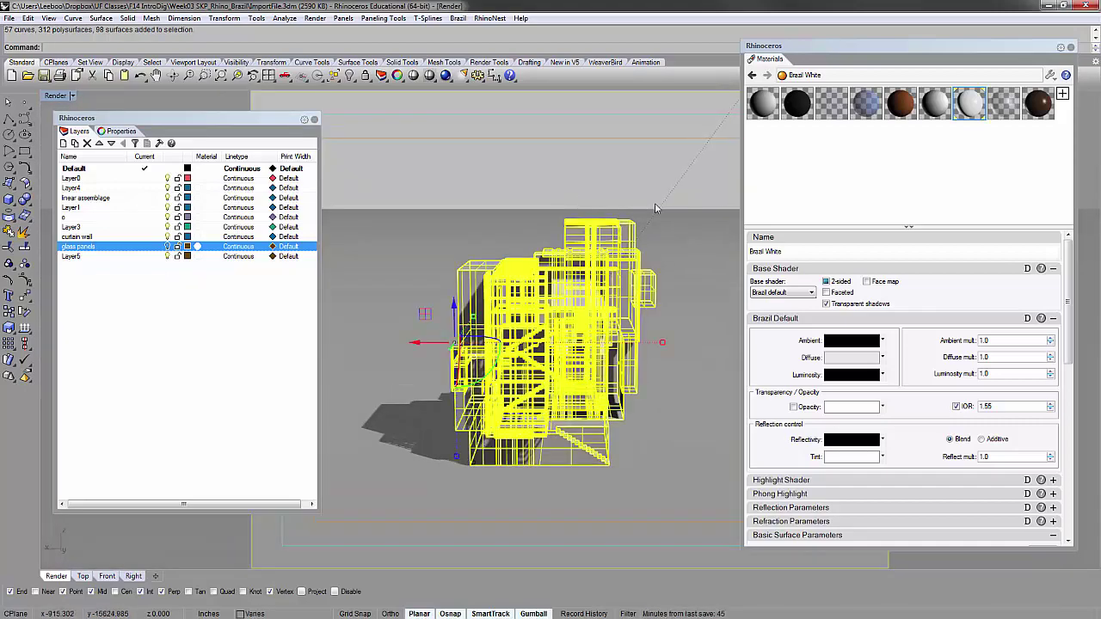
pyautogui.rightClick(973, 104)
pyautogui.click(966, 109)
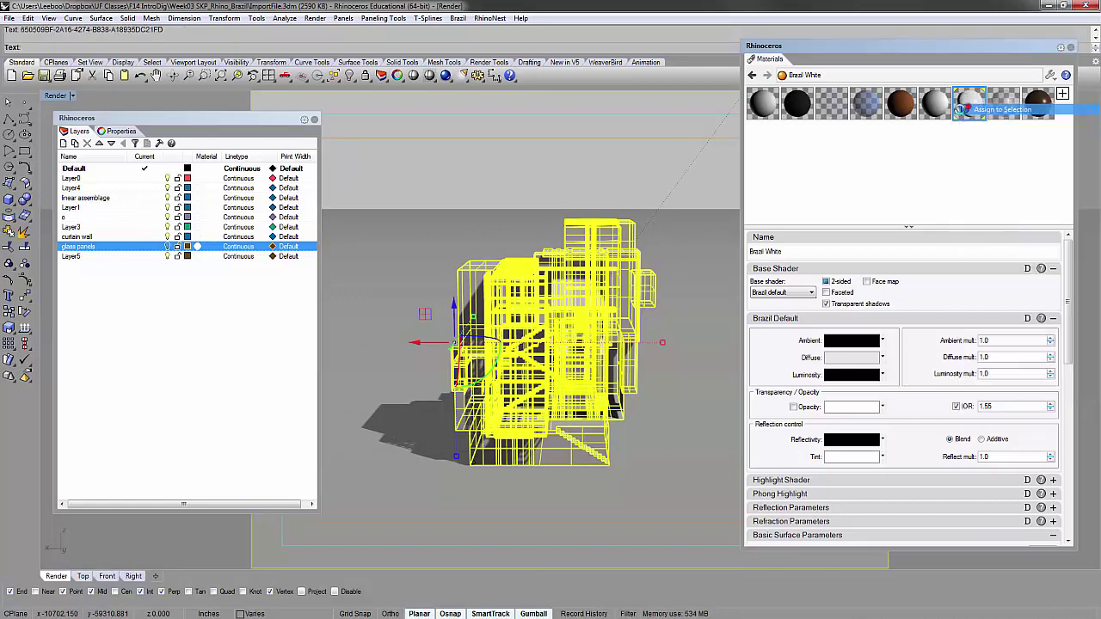
pyautogui.click(564, 182)
pyautogui.moveTo(594, 281); pyautogui.dragTo(608, 262, button='right')
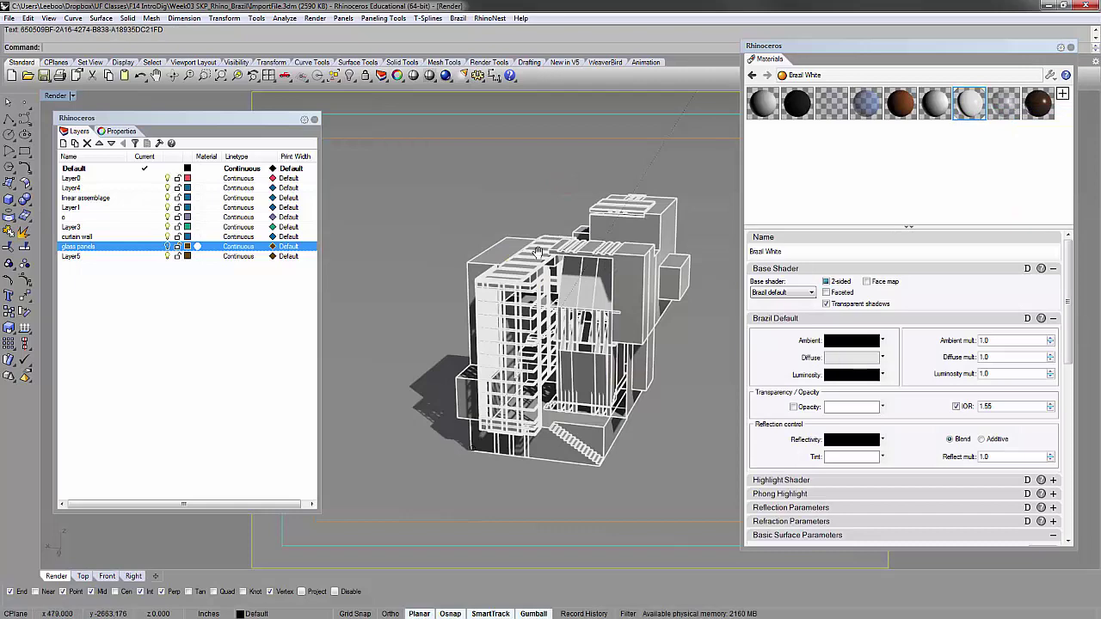
# - Preview the building in the Rendered display mode and return the viewport to Shaded
pyautogui.scroll(7, 533, 250)
pyautogui.click(57, 96)
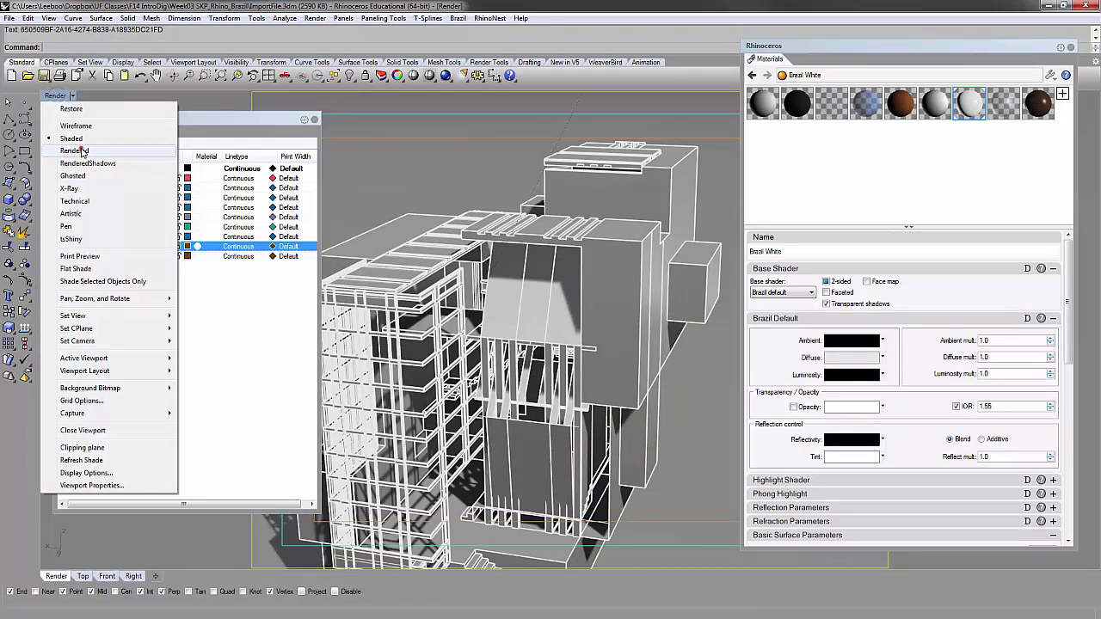
pyautogui.click(77, 148)
pyautogui.moveTo(453, 320); pyautogui.dragTo(521, 330, button='right')
pyautogui.click(175, 300)
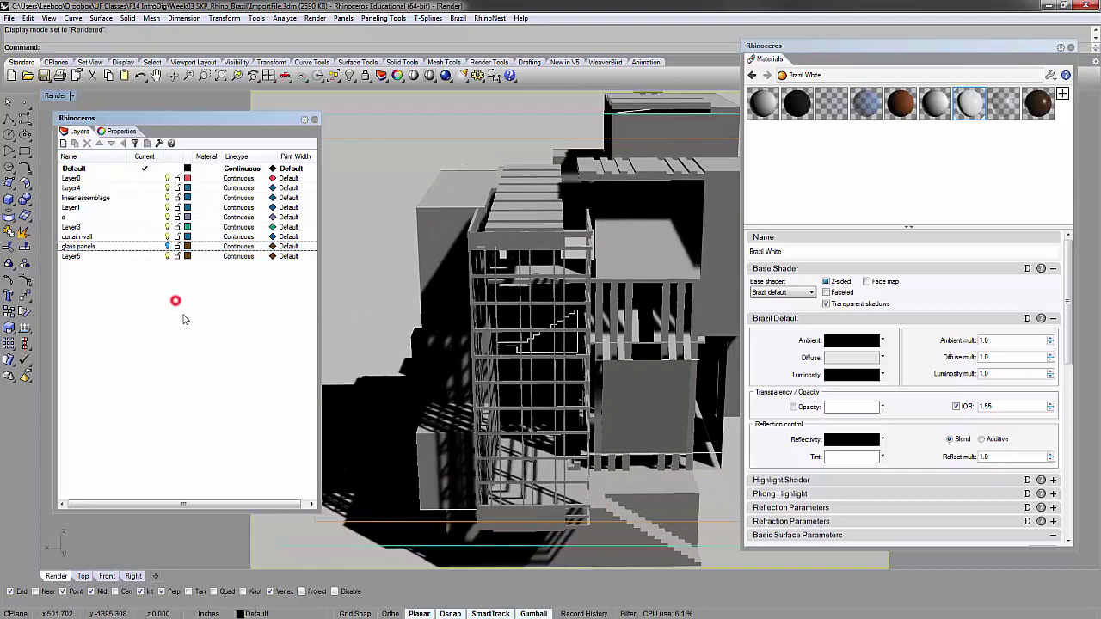
pyautogui.click(169, 199)
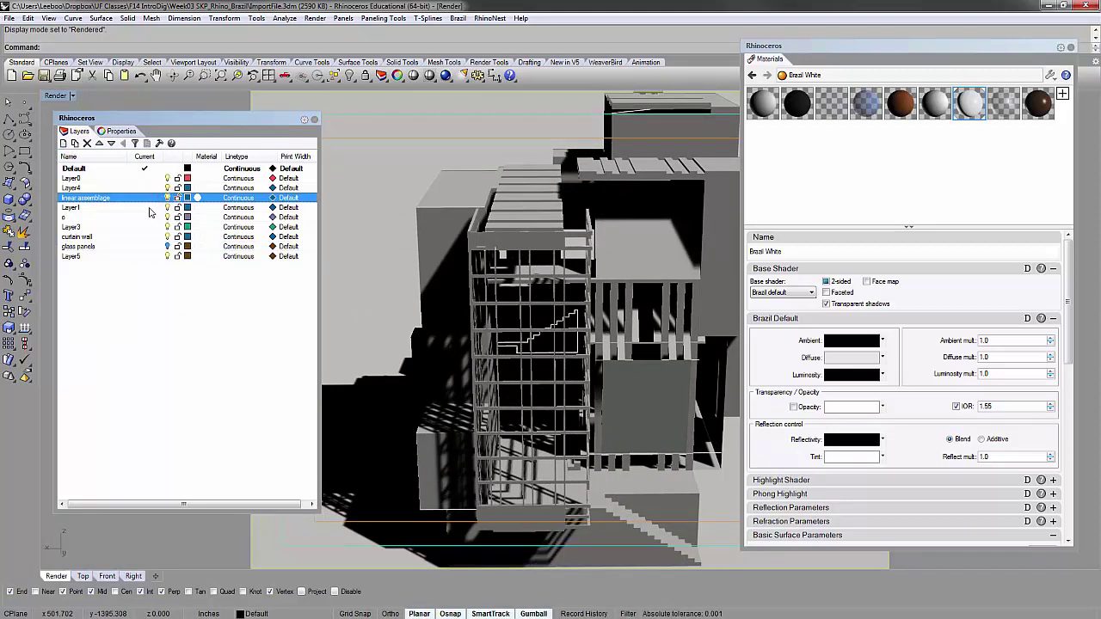
pyautogui.click(55, 95)
pyautogui.click(73, 141)
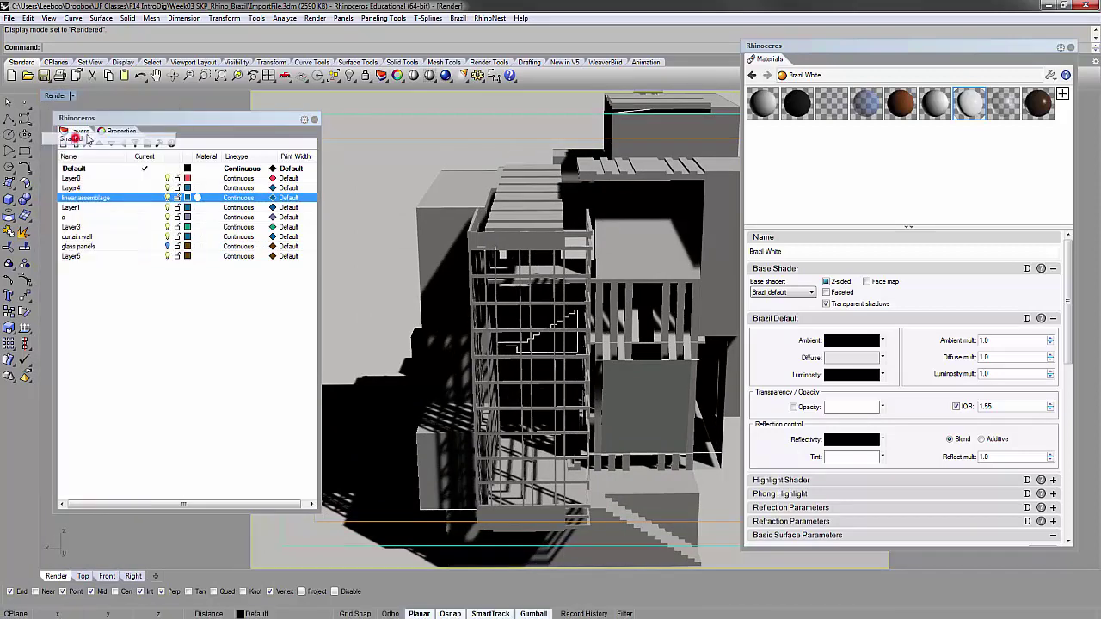
pyautogui.moveTo(421, 219); pyautogui.dragTo(409, 207, button='right')
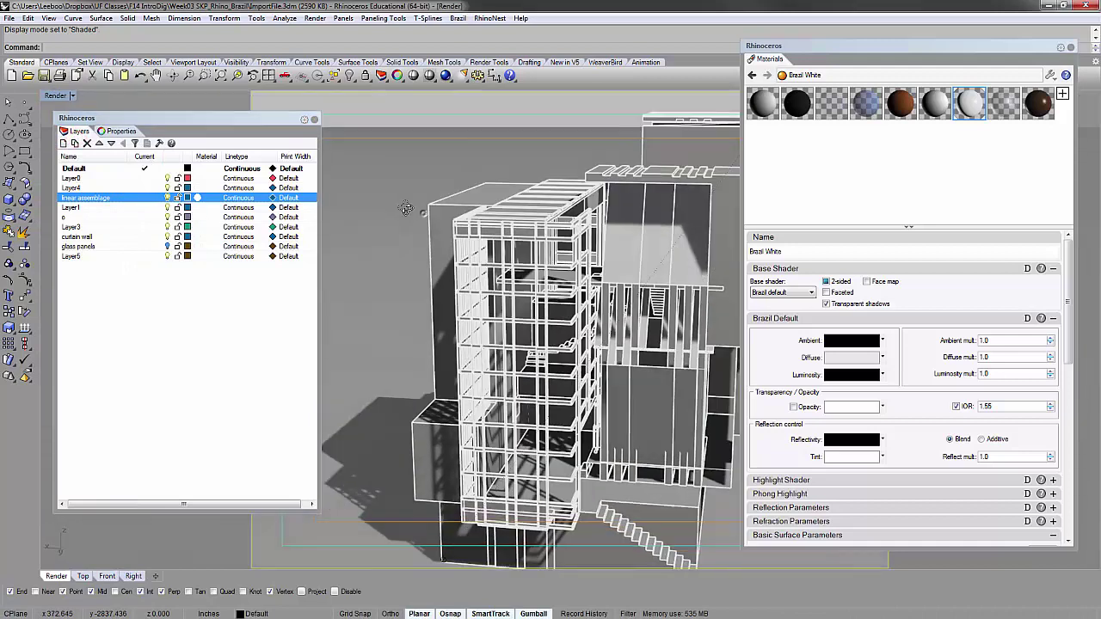
# - Assign the walnut material to all objects on the linear assemblage layer and clear the selection
pyautogui.rightClick(96, 199)
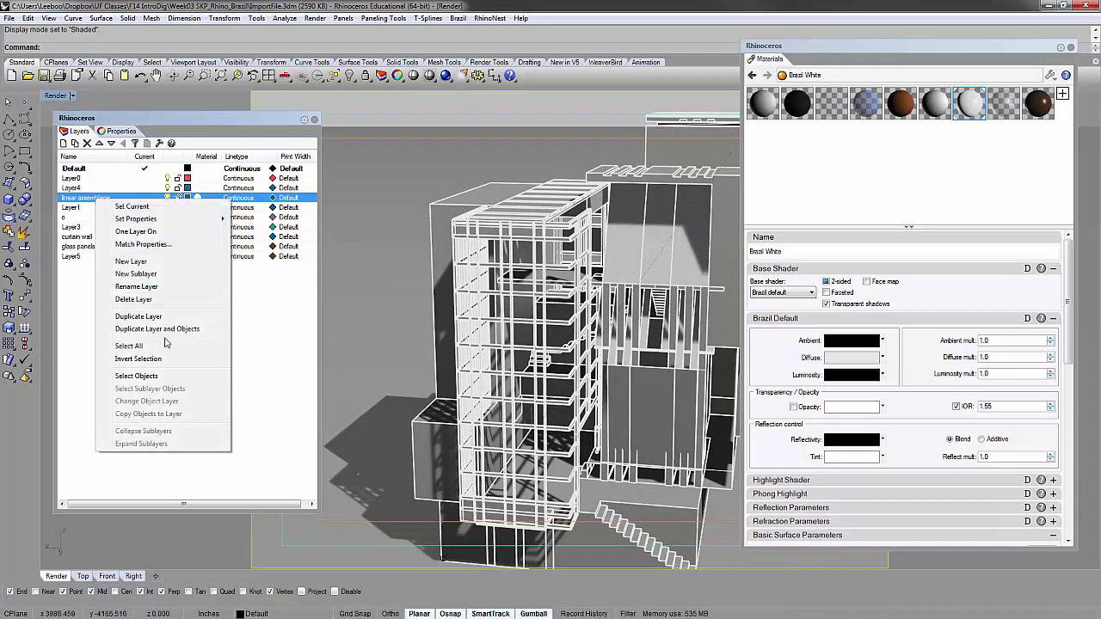
pyautogui.click(162, 374)
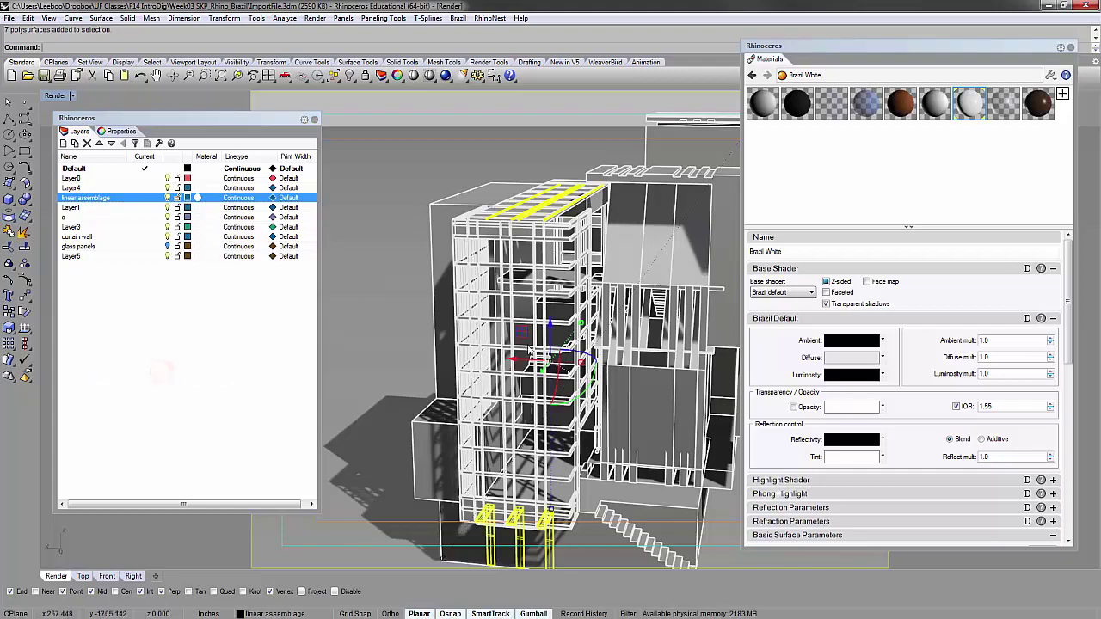
pyautogui.moveTo(482, 383); pyautogui.dragTo(555, 381, button='right')
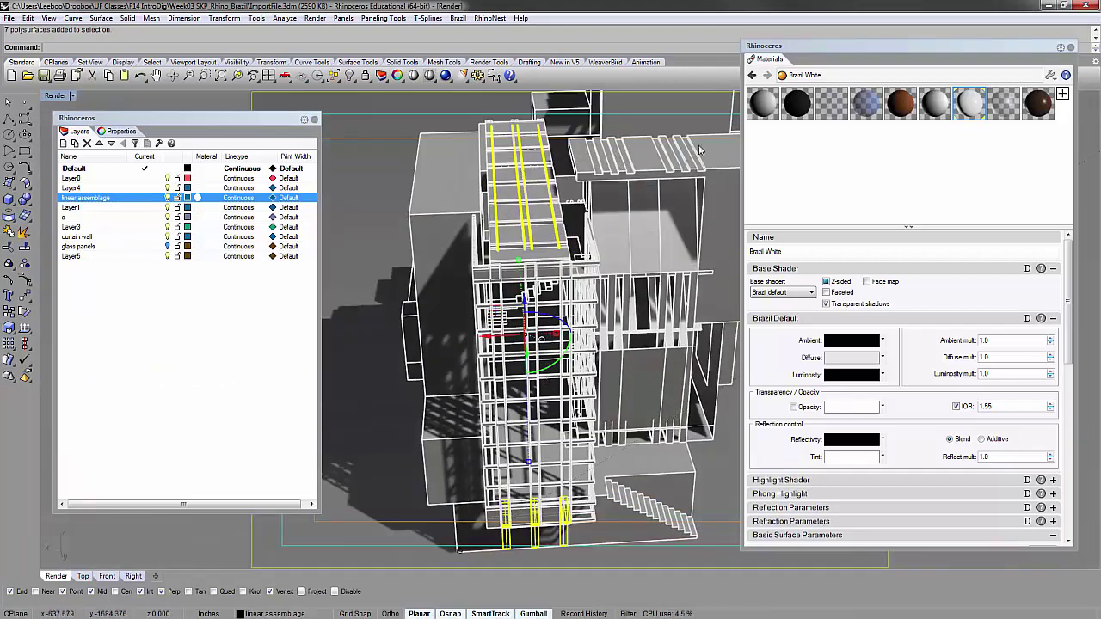
pyautogui.click(1039, 104)
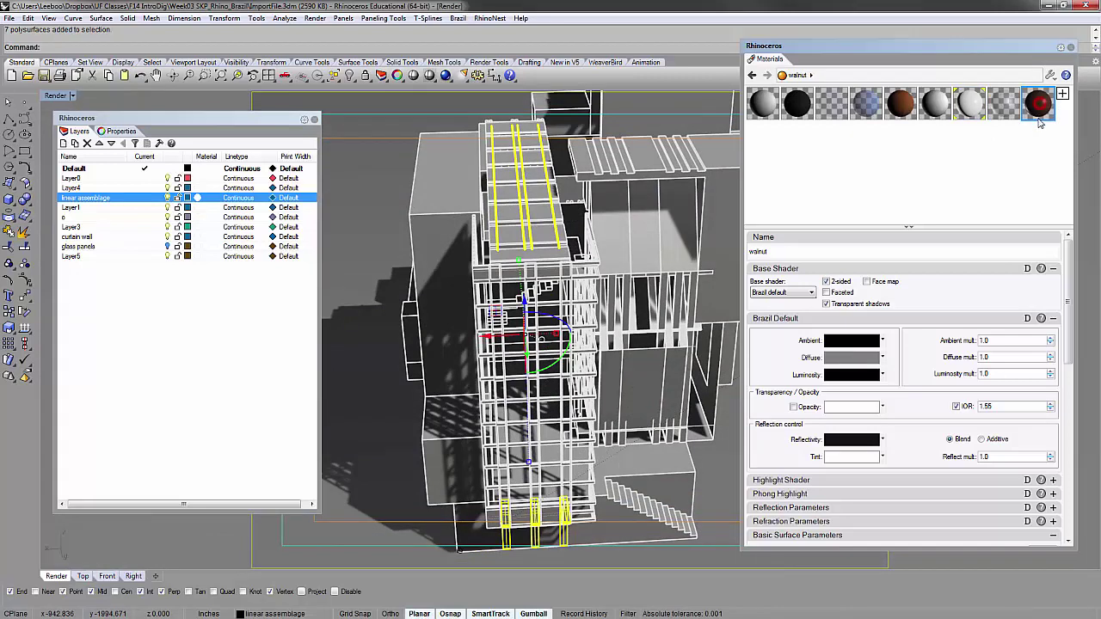
pyautogui.rightClick(1039, 103)
pyautogui.click(989, 121)
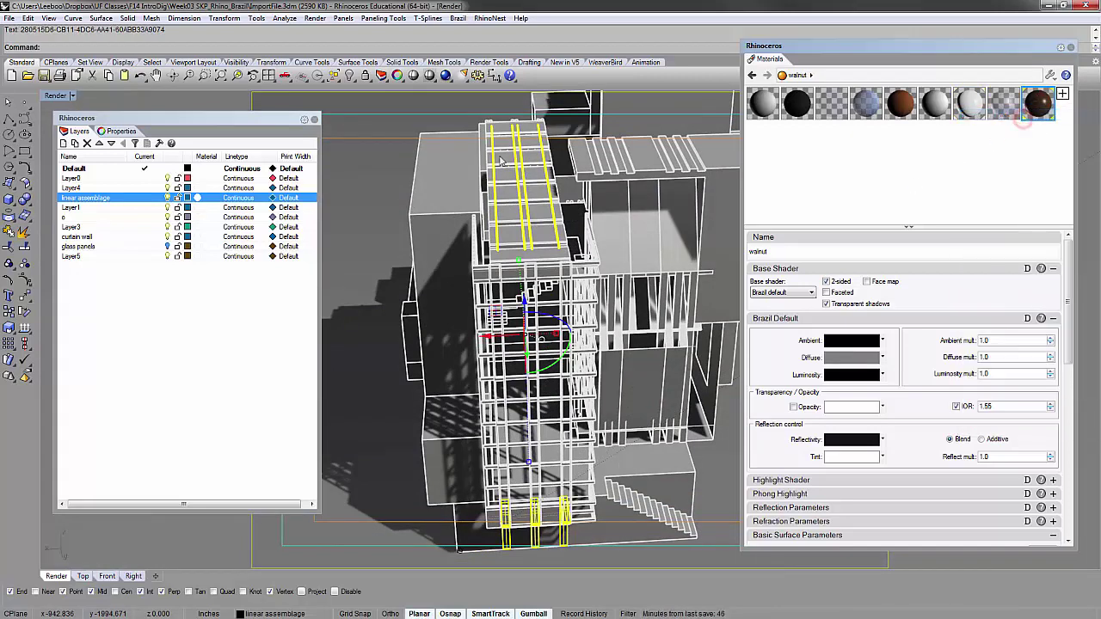
pyautogui.click(385, 170)
pyautogui.moveTo(385, 171); pyautogui.dragTo(427, 204, button='right')
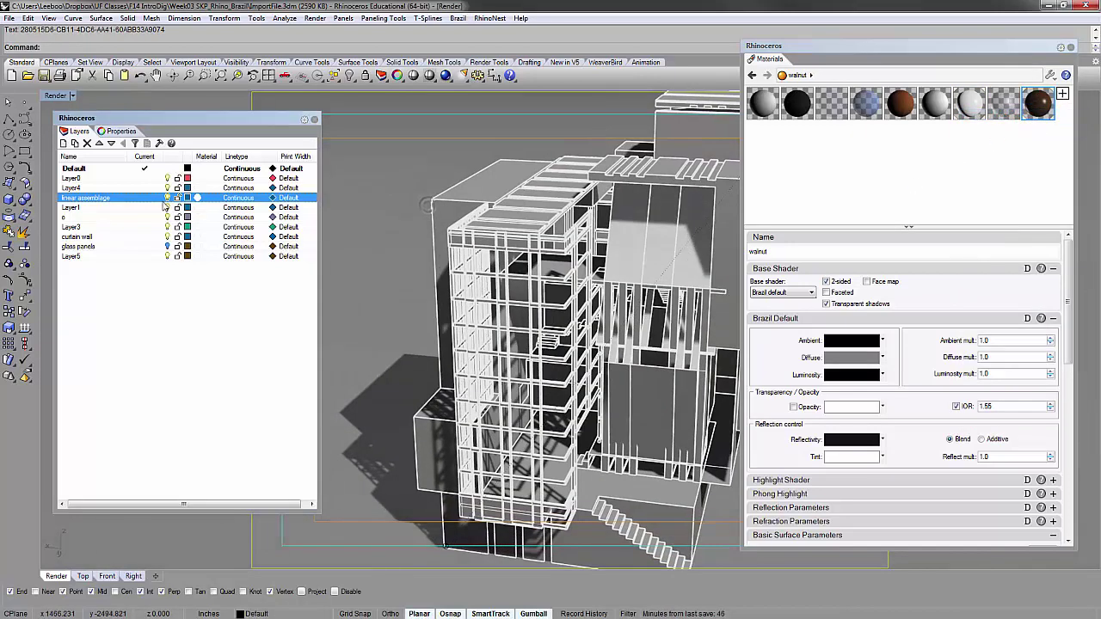
# - Toggle Layer4 and Layer0 off and on to check which objects they contain
pyautogui.click(111, 187)
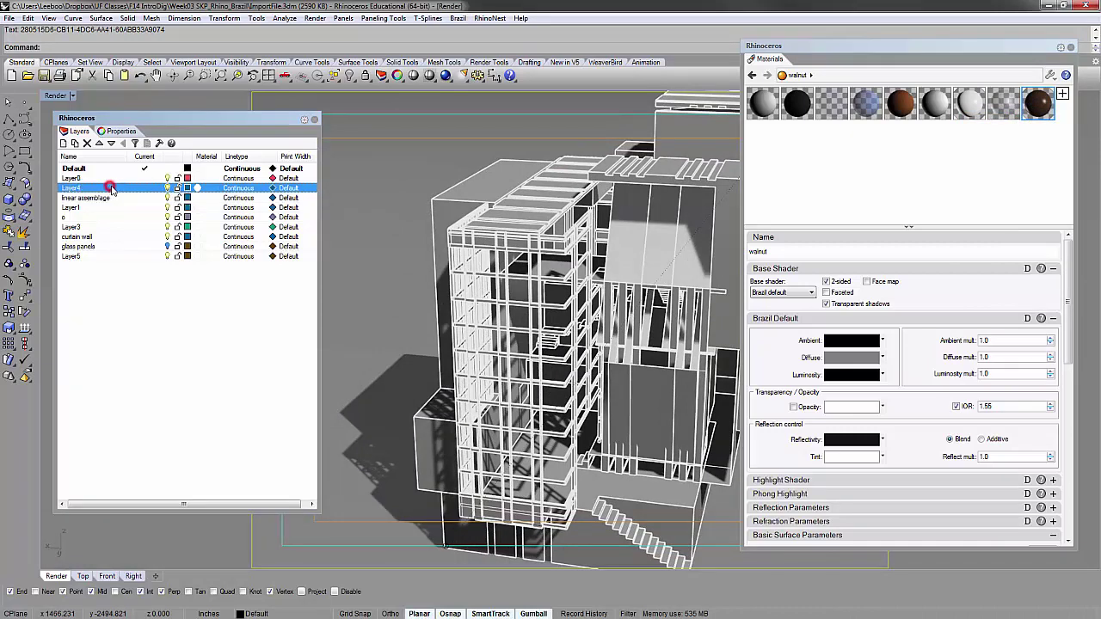
pyautogui.click(168, 188)
pyautogui.click(168, 187)
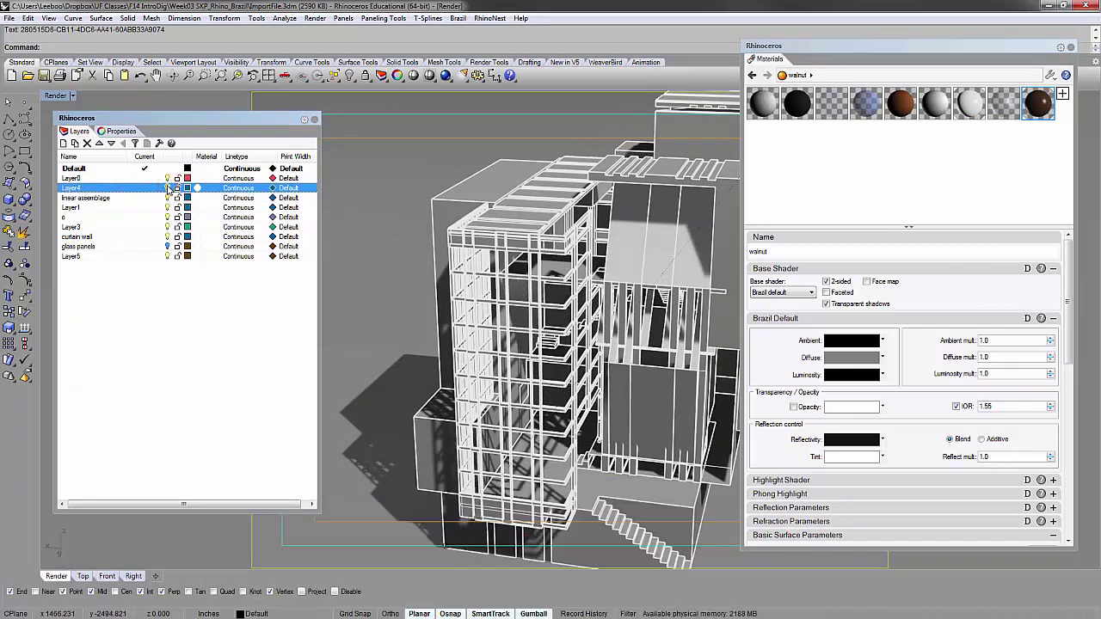
pyautogui.click(168, 178)
pyautogui.click(169, 178)
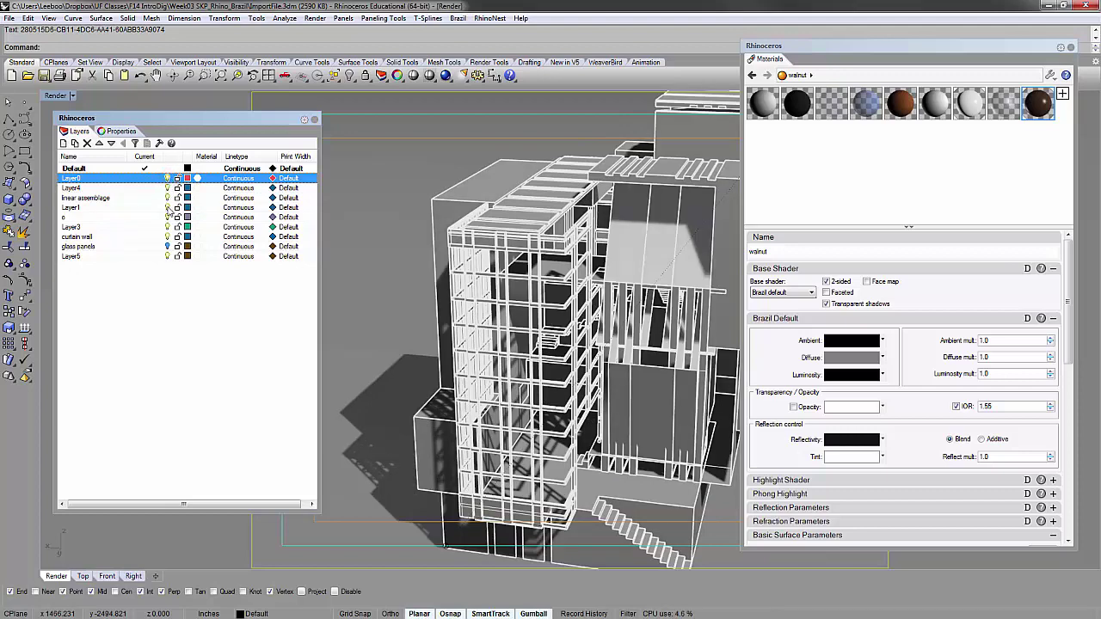
# - Select the objects on Layer1 and on layer o to check what each layer contains, and clear the selection
pyautogui.click(168, 207)
pyautogui.rightClick(142, 213)
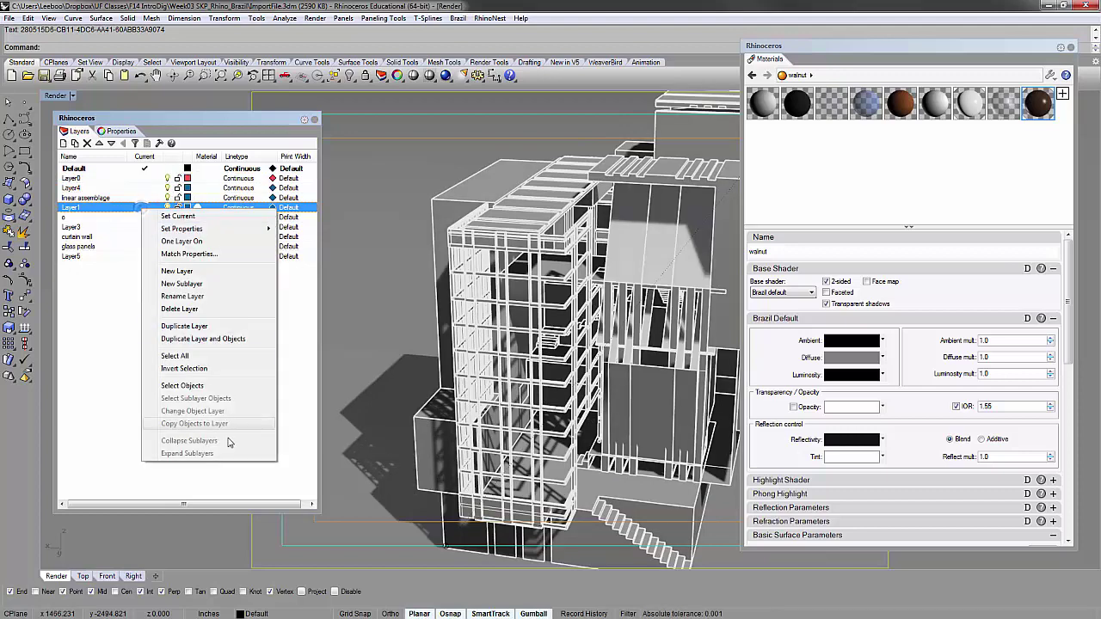
pyautogui.click(214, 383)
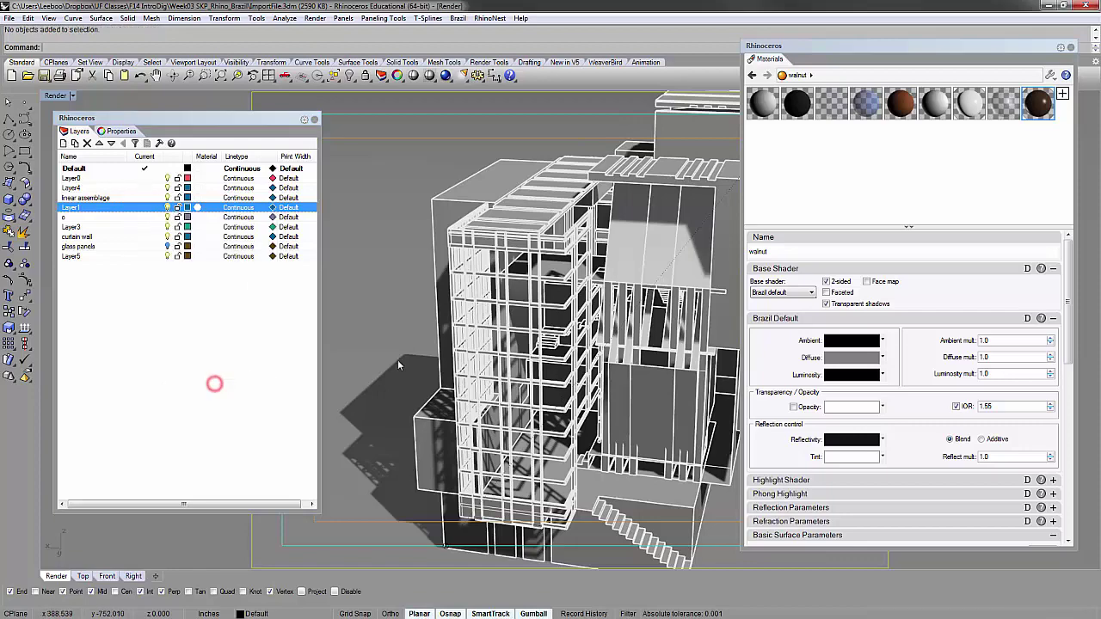
pyautogui.click(142, 217)
pyautogui.rightClick(138, 217)
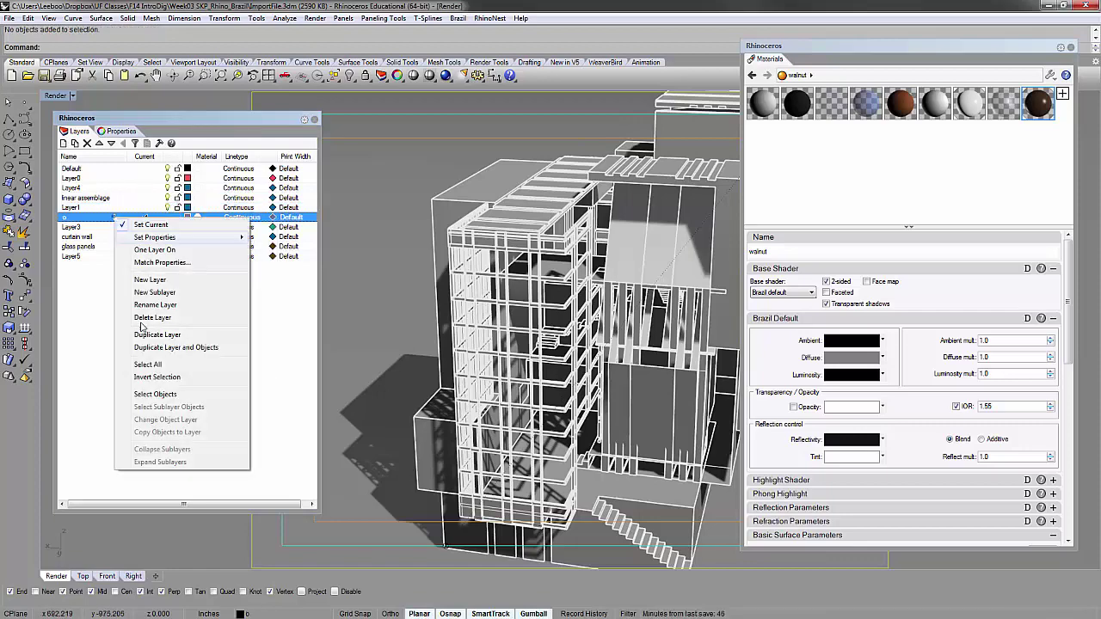
pyautogui.click(164, 393)
pyautogui.moveTo(533, 394); pyautogui.dragTo(454, 310, button='right')
pyautogui.rightClick(93, 226)
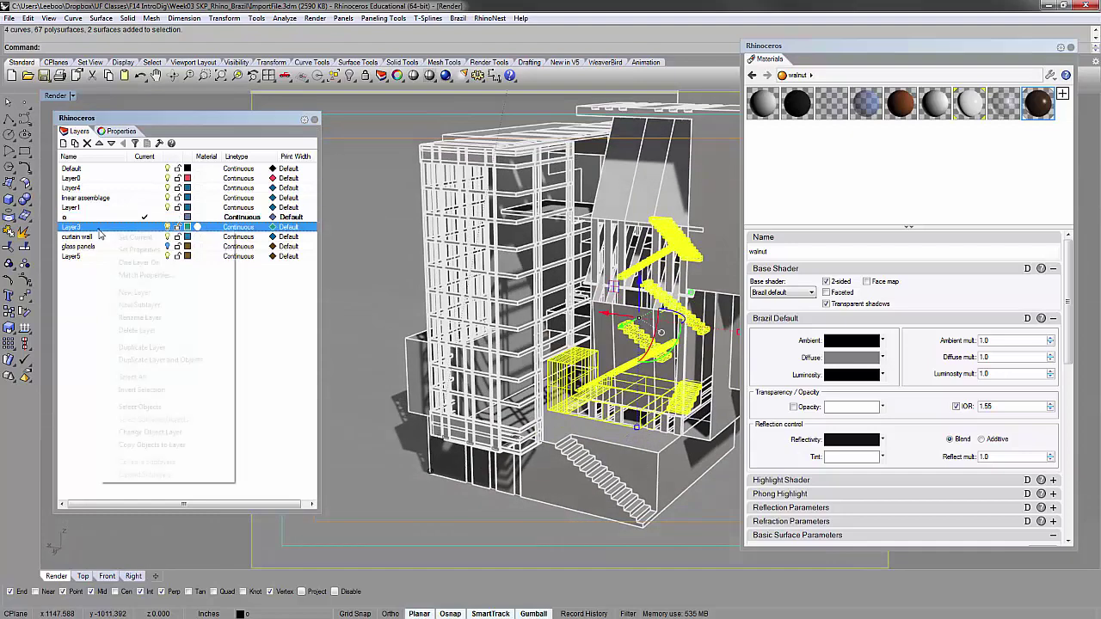
pyautogui.click(294, 398)
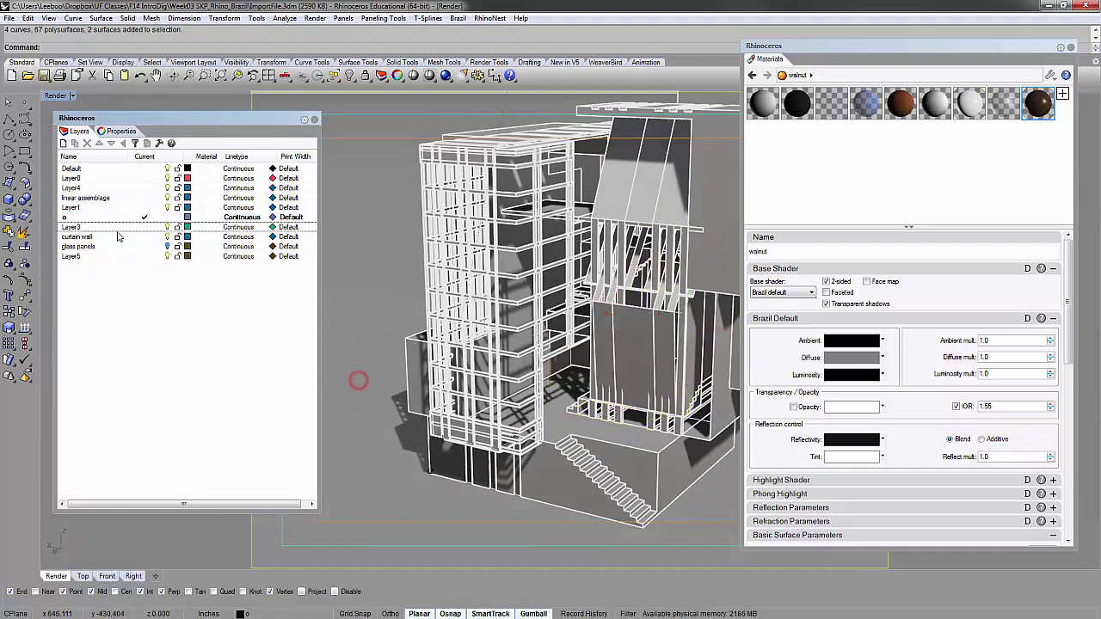
# - Assign the walnut material to all objects on Layer3 and clear the selection
pyautogui.rightClick(110, 226)
pyautogui.click(163, 402)
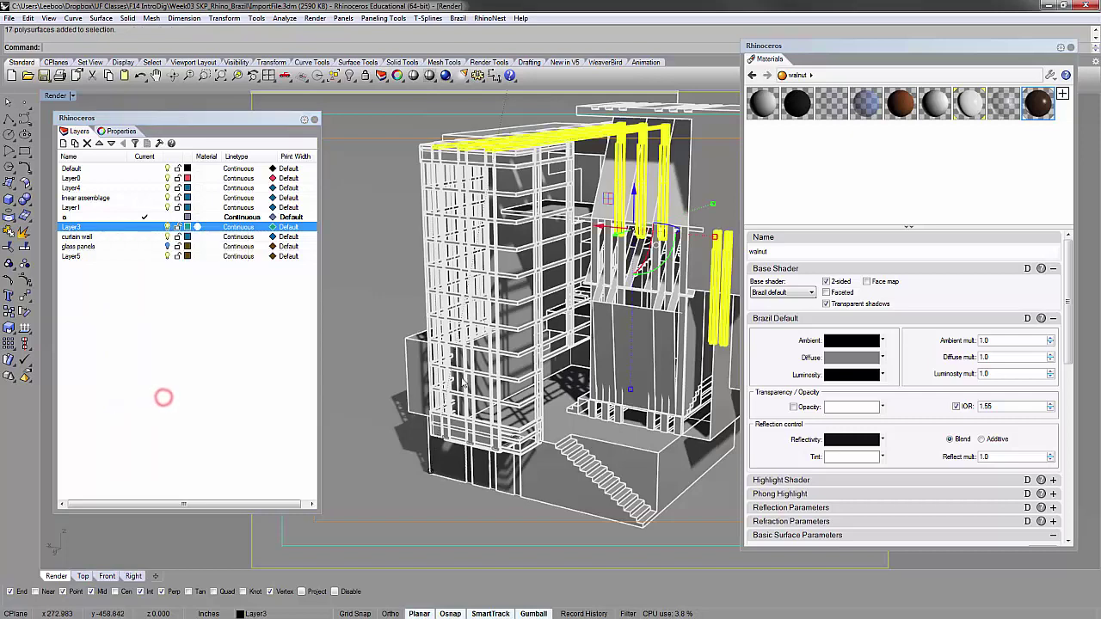
pyautogui.rightClick(1038, 104)
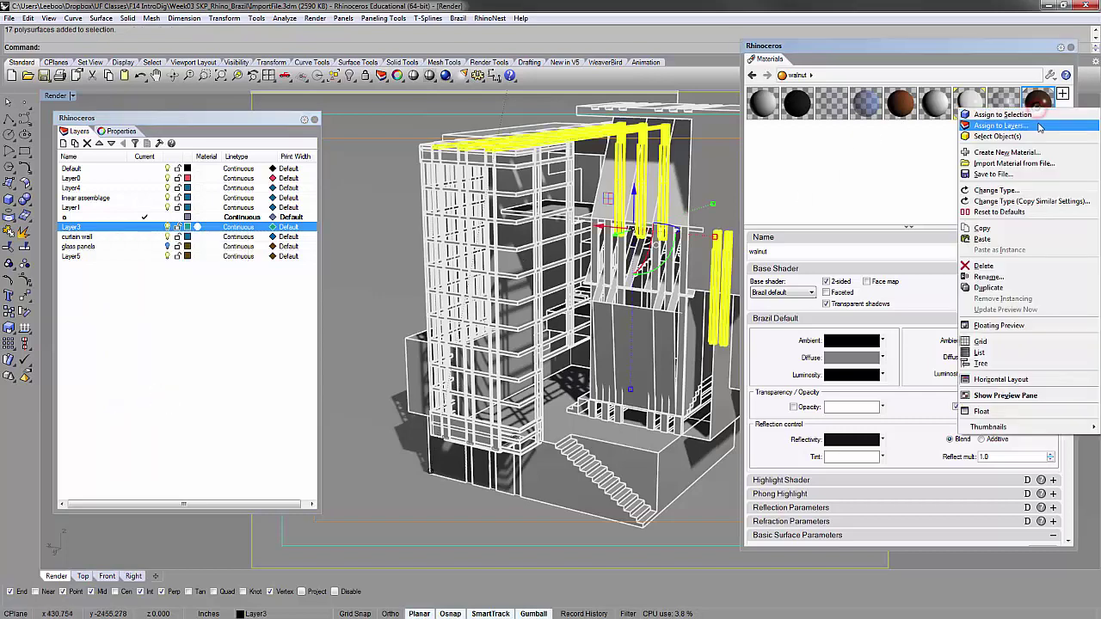
pyautogui.click(1042, 113)
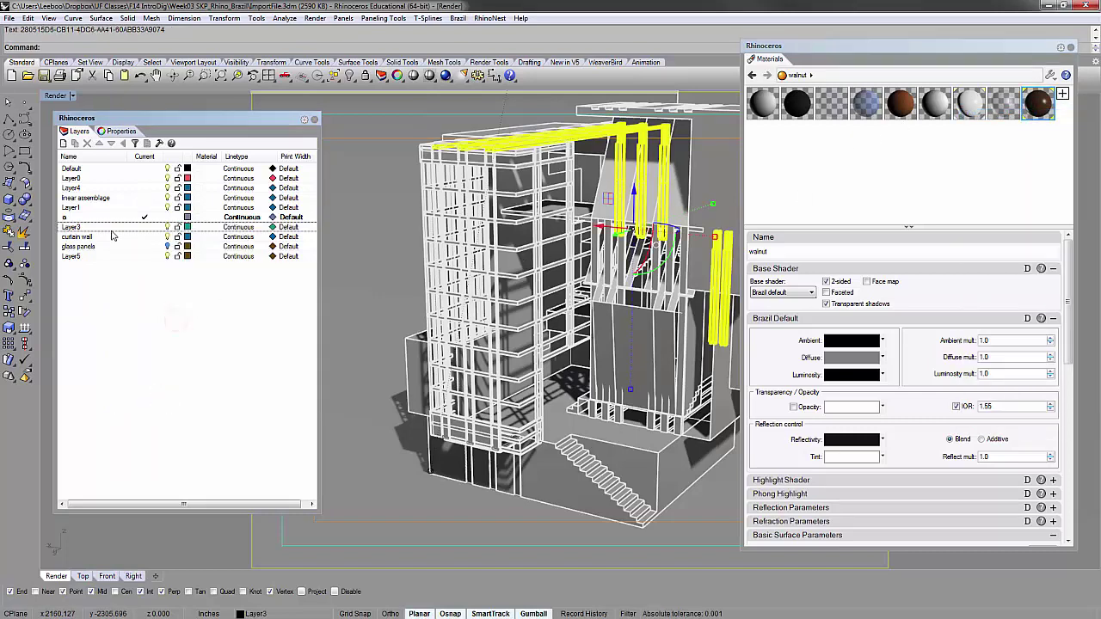
pyautogui.click(144, 239)
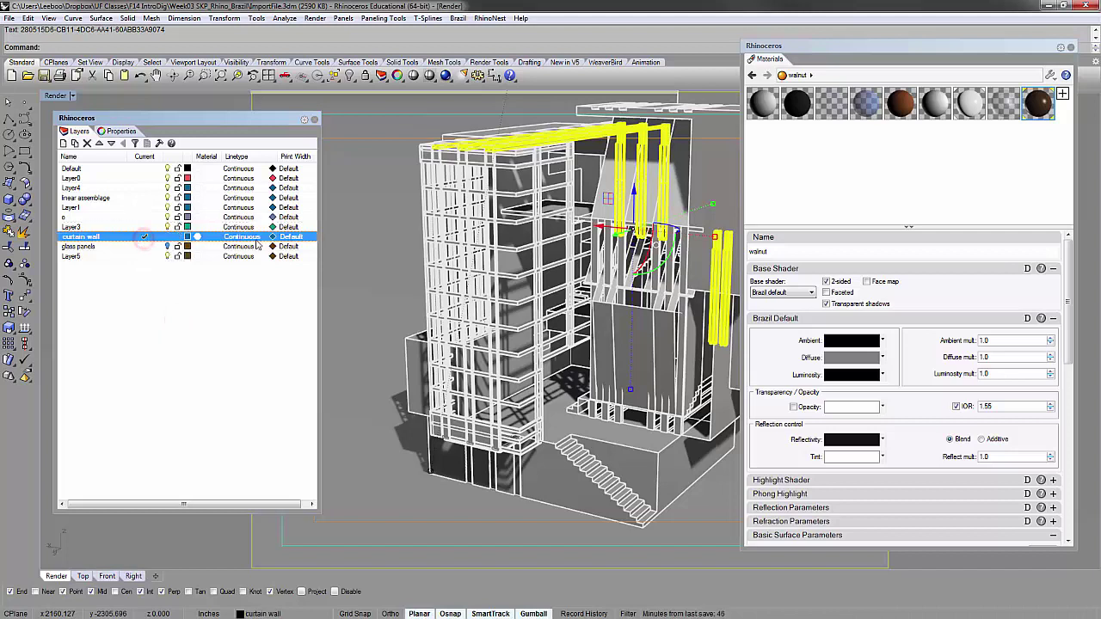
pyautogui.click(316, 246)
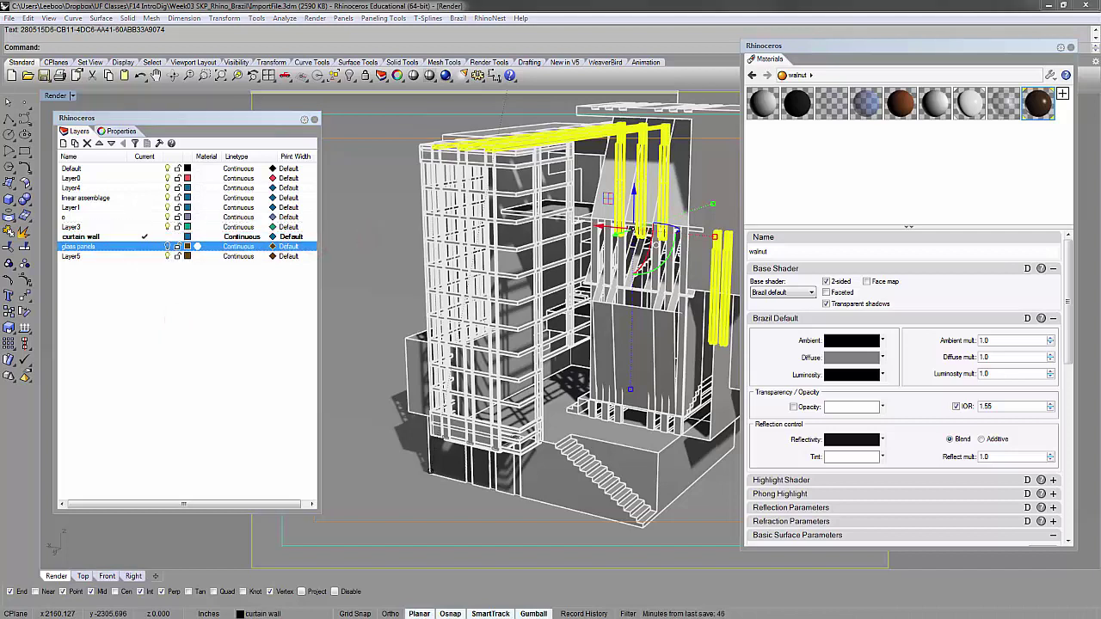
pyautogui.click(386, 262)
# - Select all objects on the curtain wall layer, assign the walnut material to them and clear the selection
pyautogui.click(112, 236)
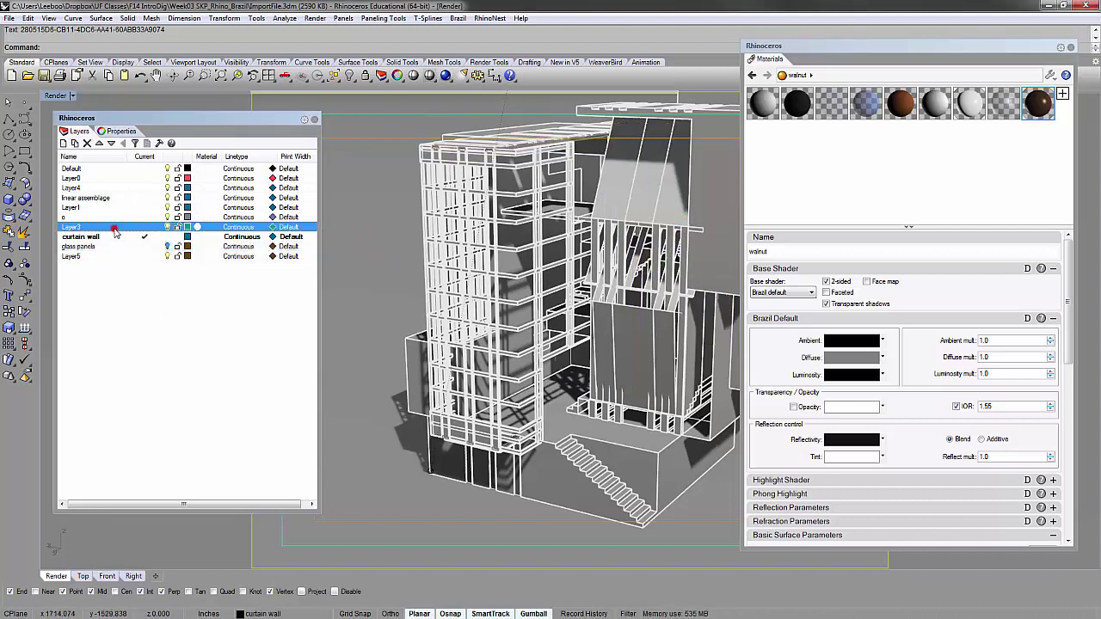
pyautogui.rightClick(112, 236)
pyautogui.click(177, 414)
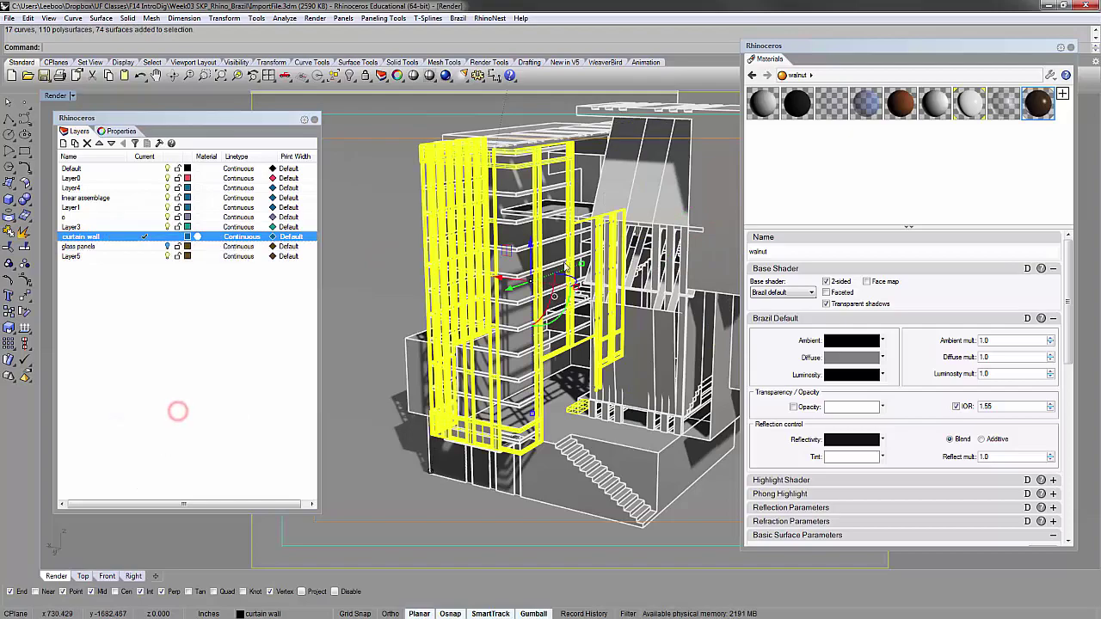
pyautogui.moveTo(456, 310); pyautogui.dragTo(602, 379, button='right')
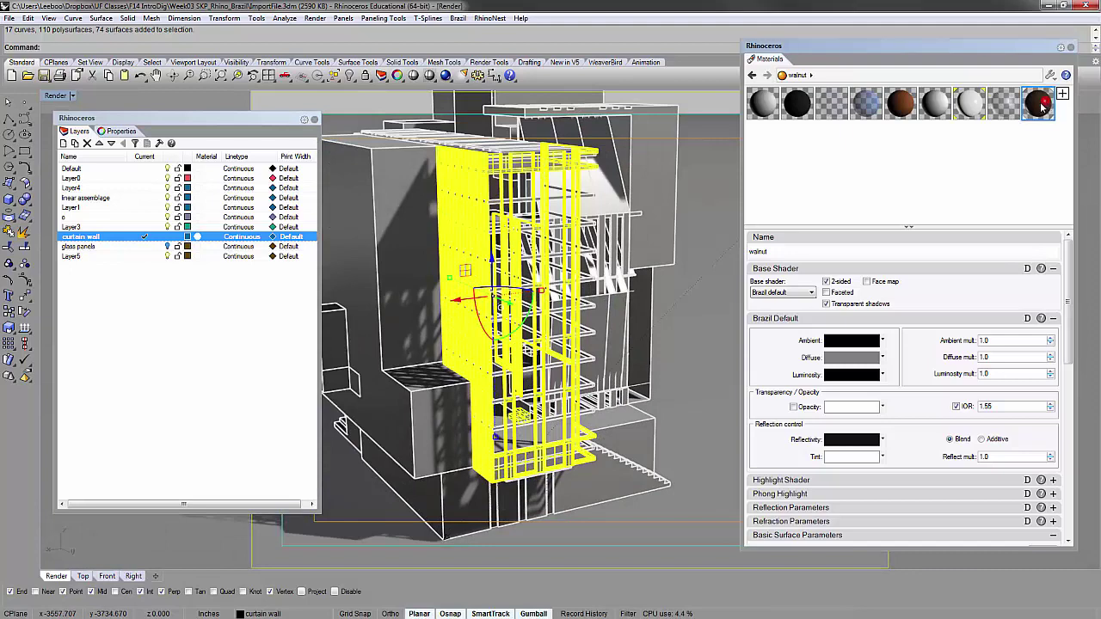
pyautogui.rightClick(1040, 107)
pyautogui.click(1041, 112)
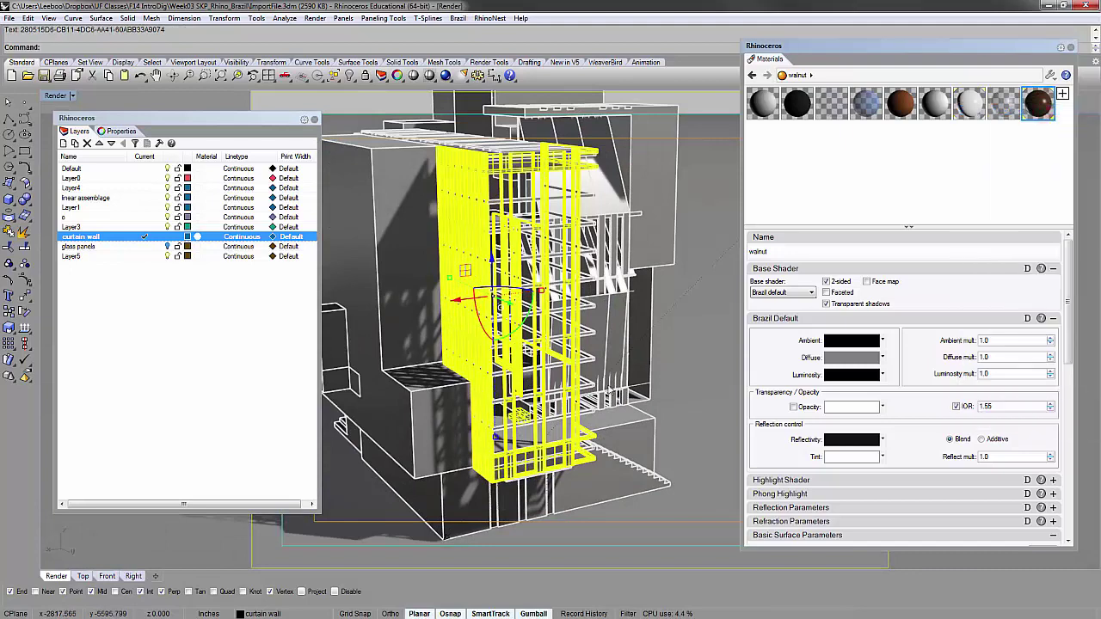
pyautogui.click(677, 328)
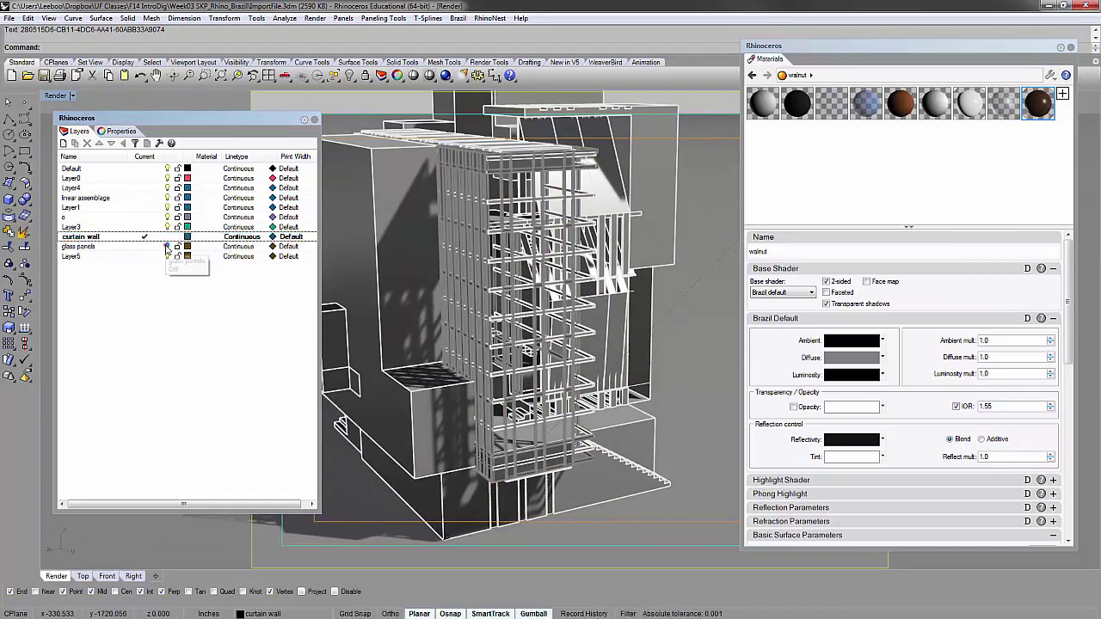
# - Turn on the glass panels layer and make it current, and assign the walnut material to all objects on Layer5
pyautogui.click(167, 247)
pyautogui.click(142, 249)
pyautogui.click(131, 256)
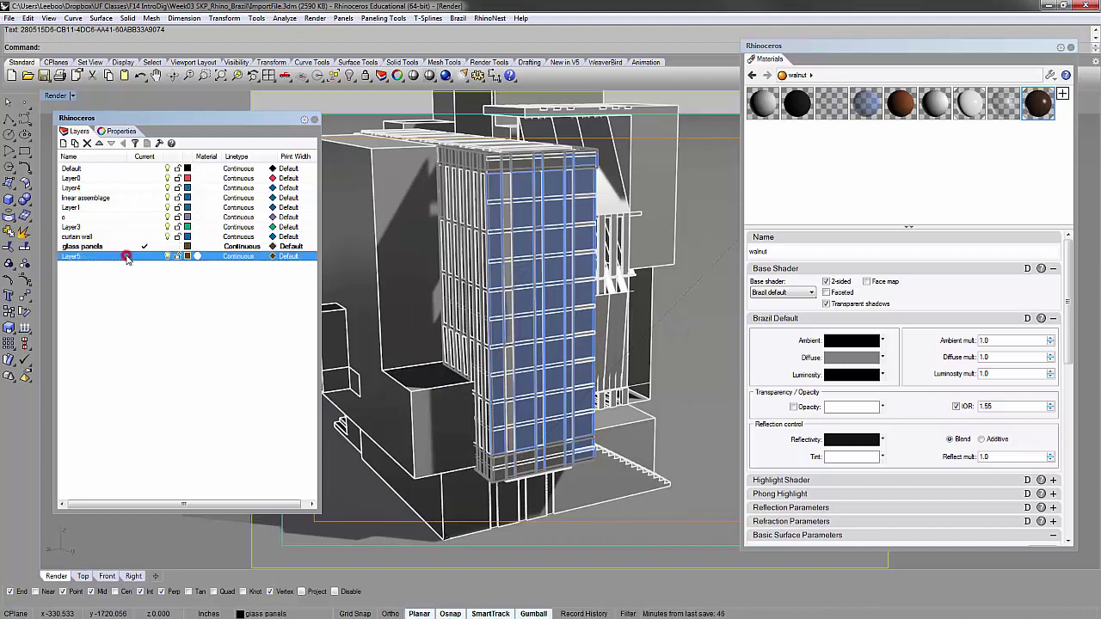
pyautogui.rightClick(129, 256)
pyautogui.click(206, 433)
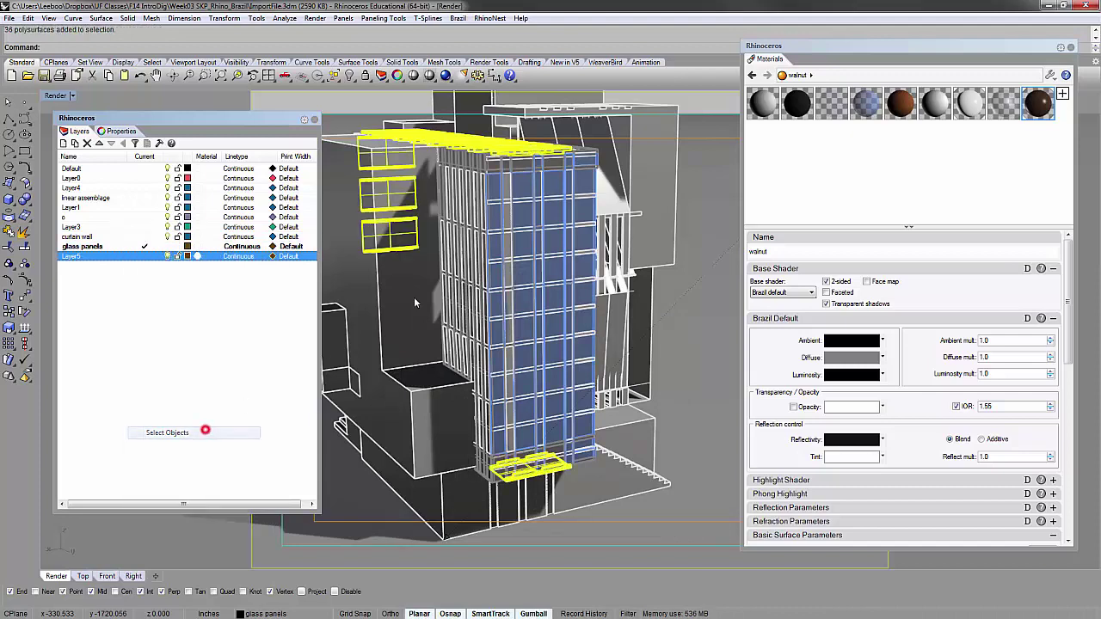
pyautogui.moveTo(456, 335); pyautogui.dragTo(505, 269, button='right')
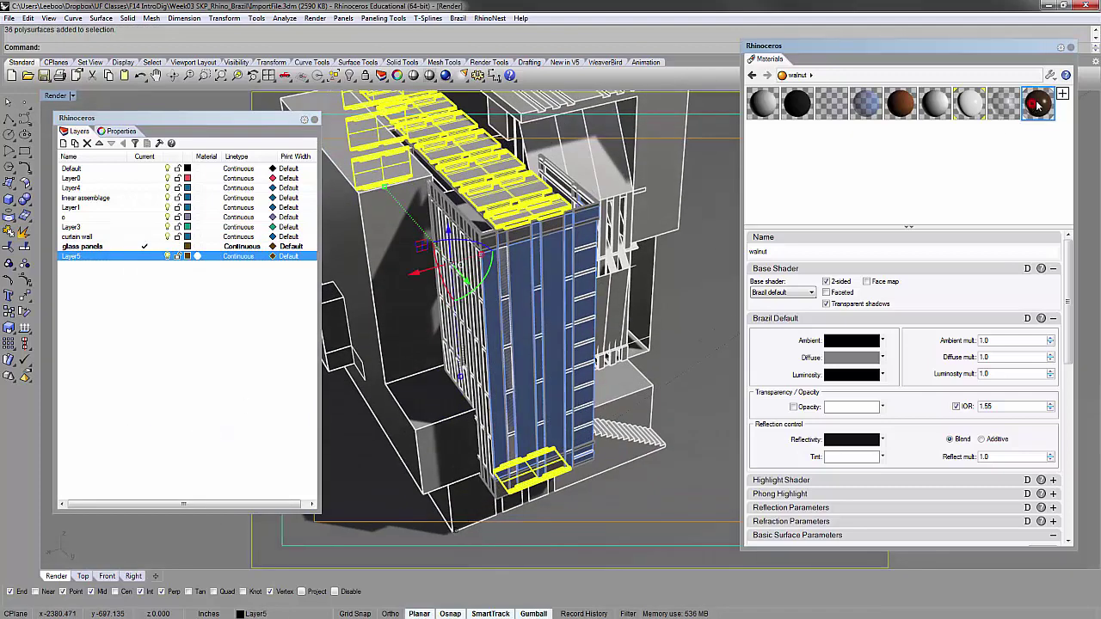
pyautogui.rightClick(1033, 105)
pyautogui.click(1006, 109)
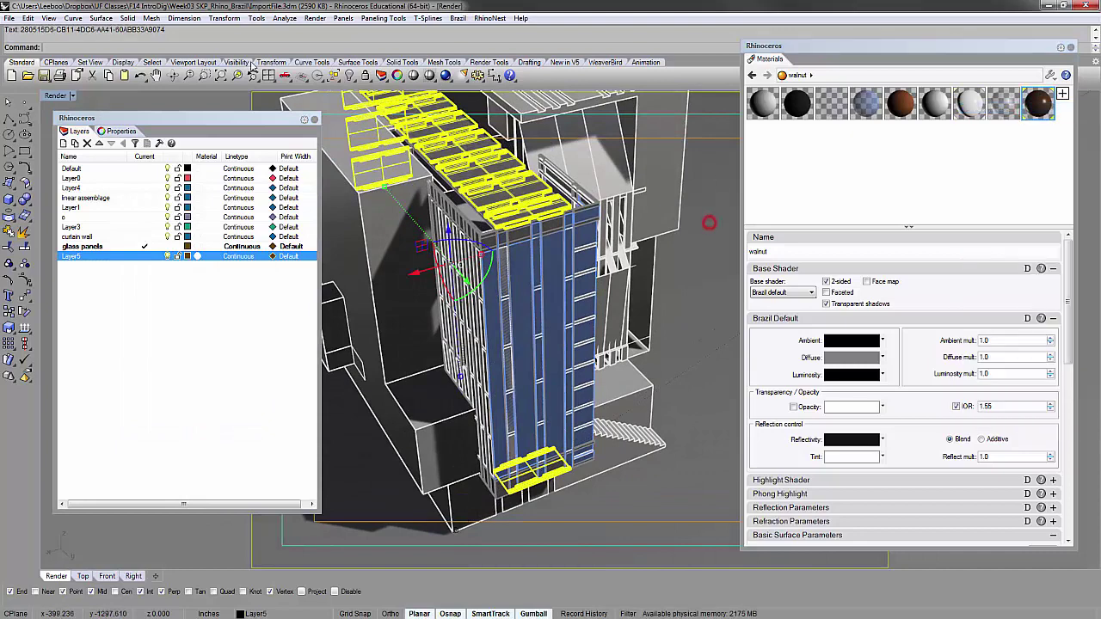
pyautogui.press('Escape')
# - Switch the Render viewport to the Rendered display mode to view the lower corner of the glazed tower up close
pyautogui.click(56, 95)
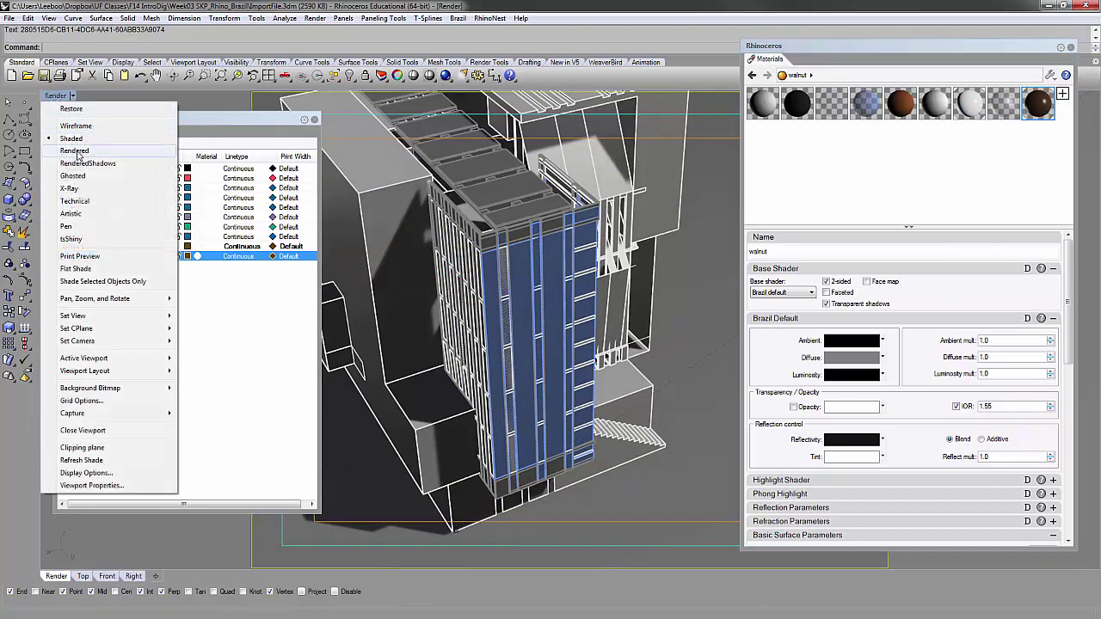
pyautogui.click(79, 153)
pyautogui.moveTo(602, 329); pyautogui.dragTo(475, 372, button='right')
pyautogui.scroll(4, 441, 306)
pyautogui.scroll(5, 504, 337)
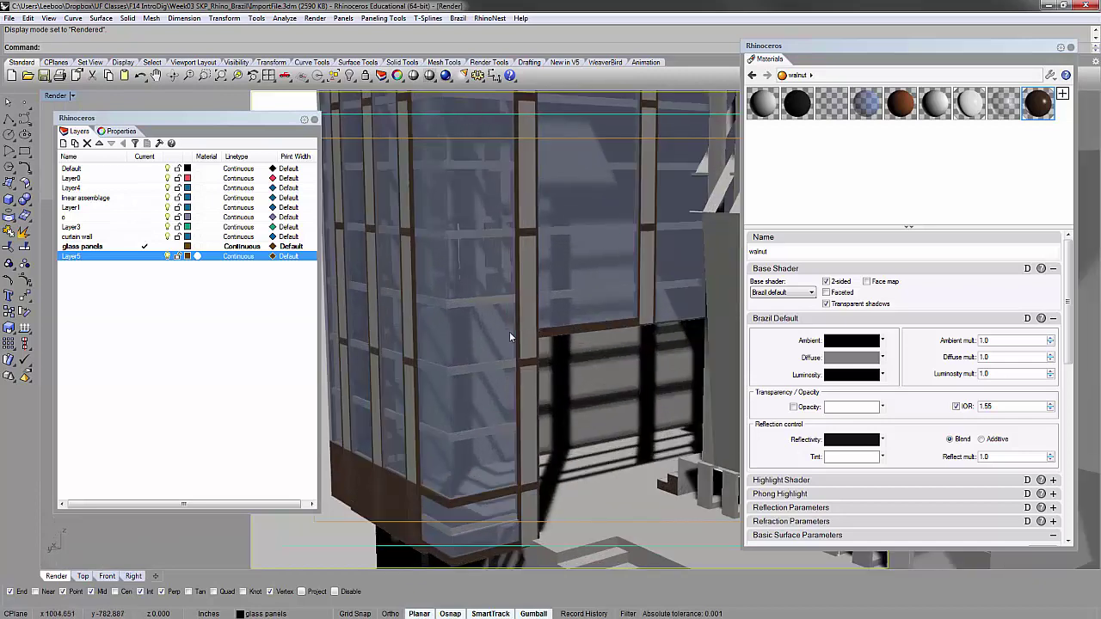
# - Select the pale vertical strips at the tower's corner to check their object type and layer, and clear the selection
pyautogui.click(527, 325)
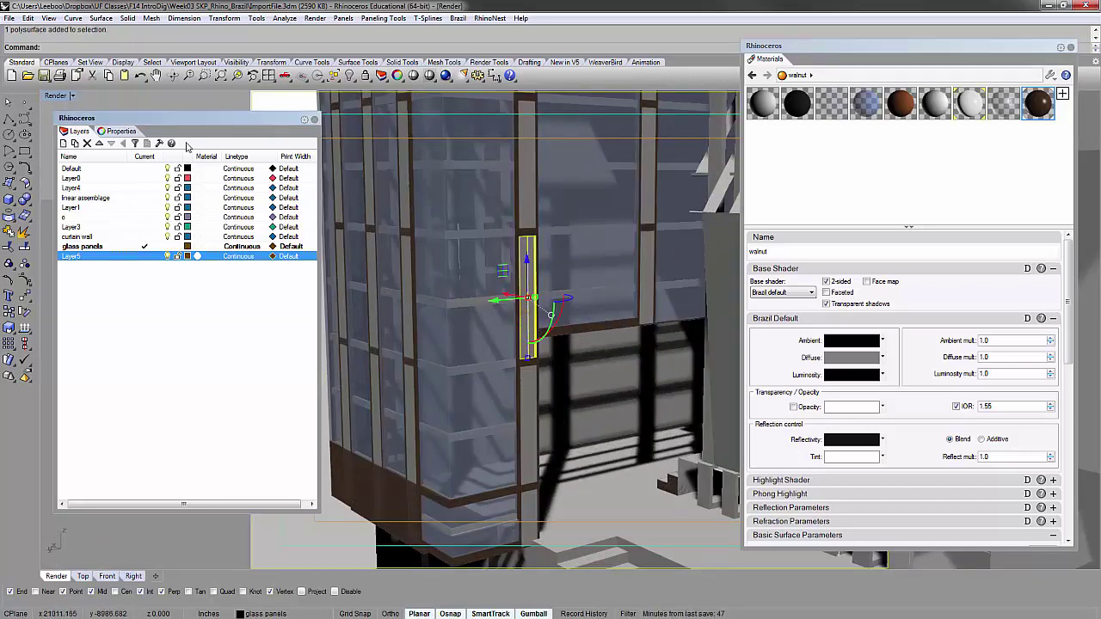
pyautogui.click(117, 131)
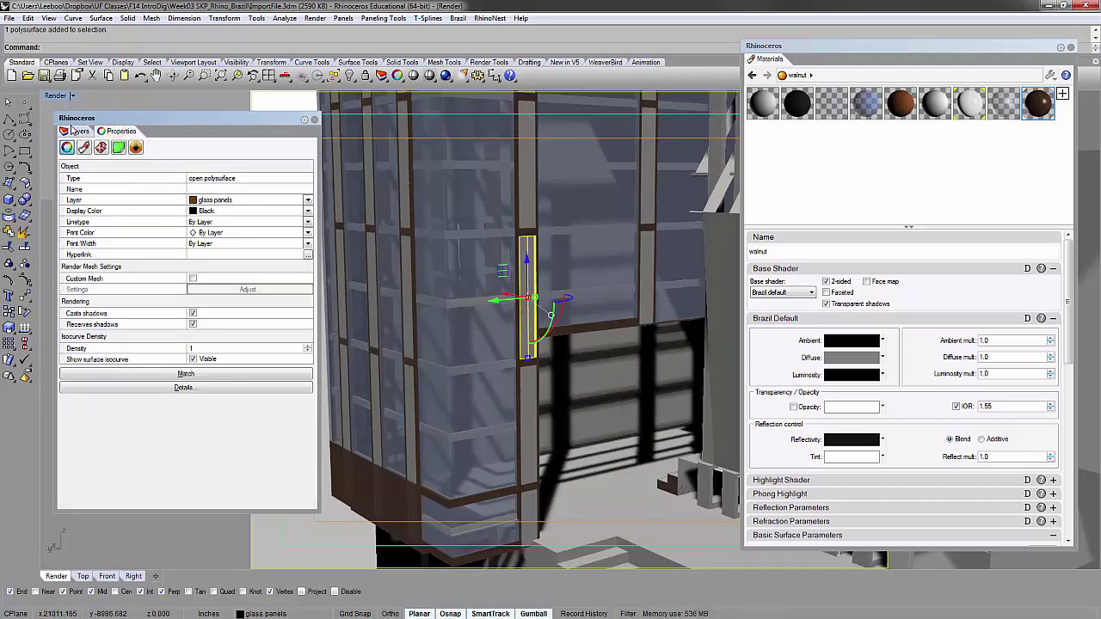
pyautogui.moveTo(572, 271); pyautogui.dragTo(514, 410, button='right')
pyautogui.click(515, 411)
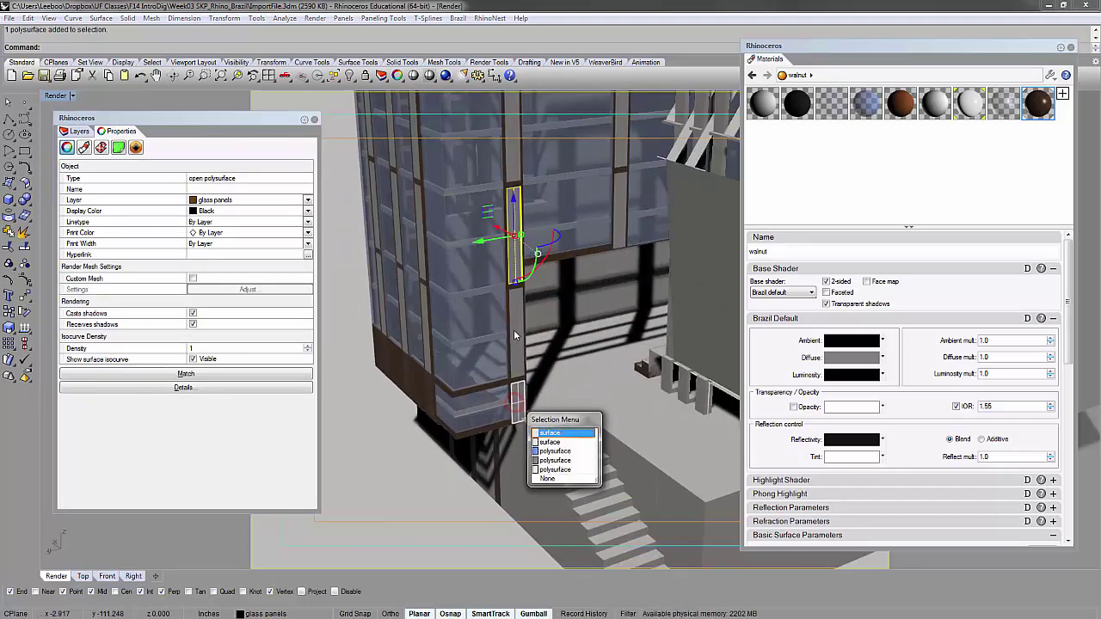
pyautogui.click(451, 476)
pyautogui.moveTo(452, 476); pyautogui.dragTo(507, 392, button='right')
pyautogui.scroll(3, 507, 392)
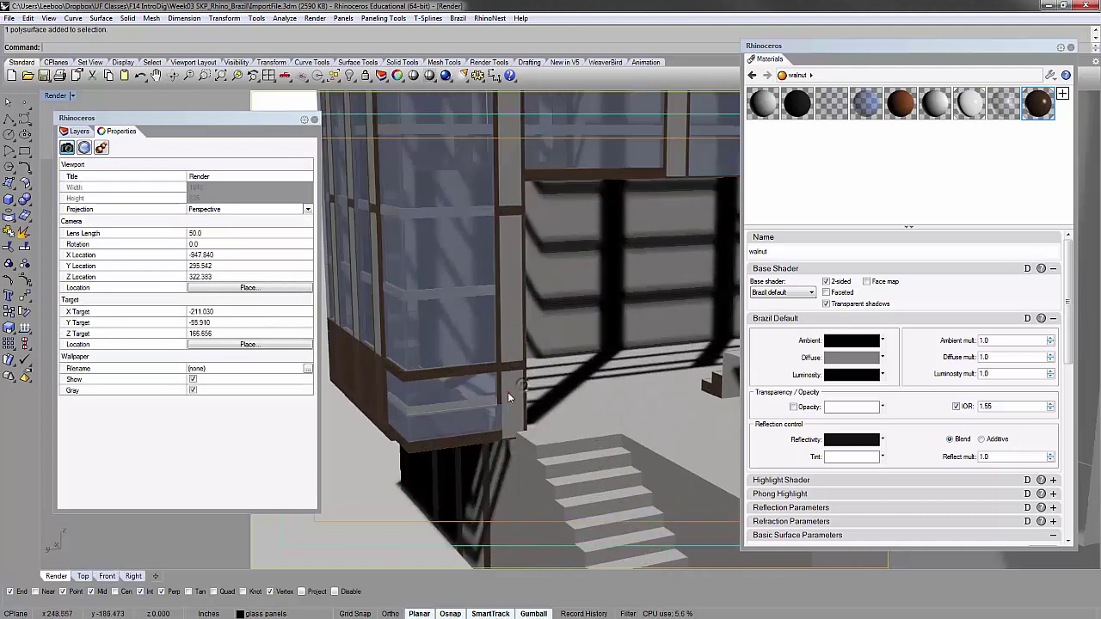
pyautogui.click(509, 392)
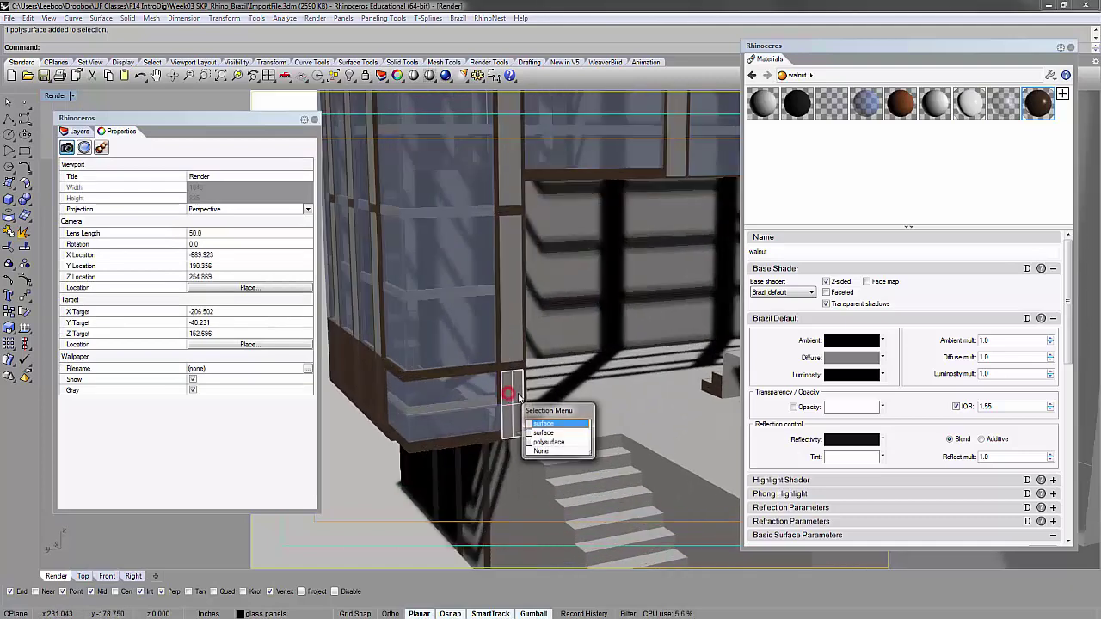
pyautogui.click(555, 443)
pyautogui.click(362, 519)
# - Assign the walnut material to the two polysurfaces forming the vertical slats around the central box
pyautogui.moveTo(472, 426); pyautogui.dragTo(544, 234, button='right')
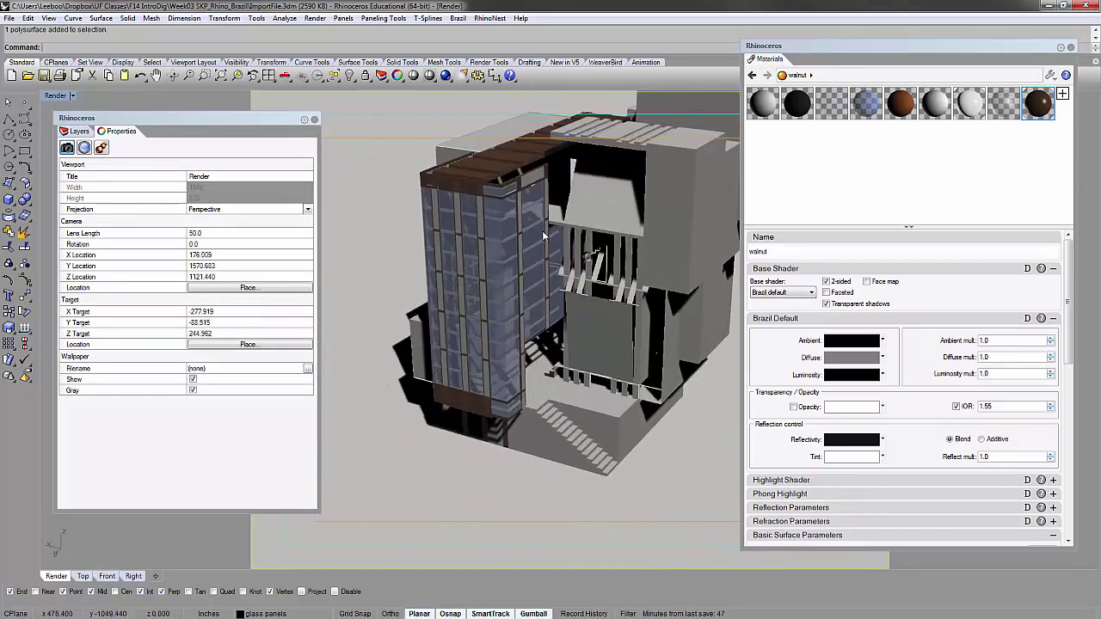
pyautogui.scroll(6, 638, 260)
pyautogui.click(586, 283)
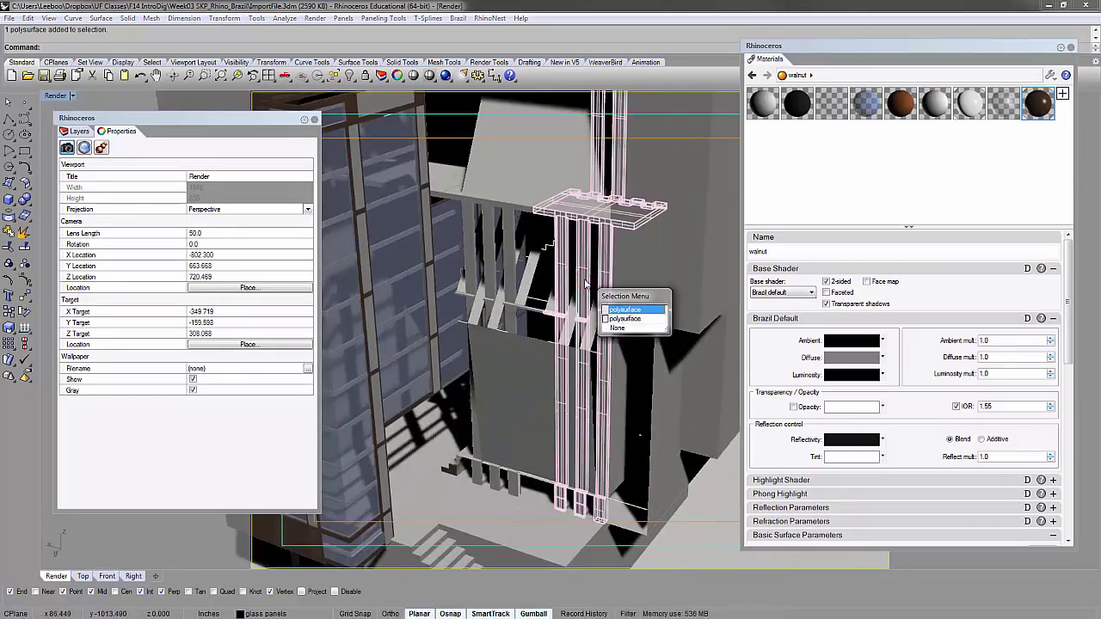
pyautogui.click(621, 311)
pyautogui.scroll(-7, 616, 258)
pyautogui.moveTo(614, 227); pyautogui.dragTo(516, 268, button='right')
pyautogui.scroll(2, 516, 268)
pyautogui.scroll(3, 516, 269)
pyautogui.keyDown('shift'); pyautogui.click(522, 264); pyautogui.keyUp('shift')
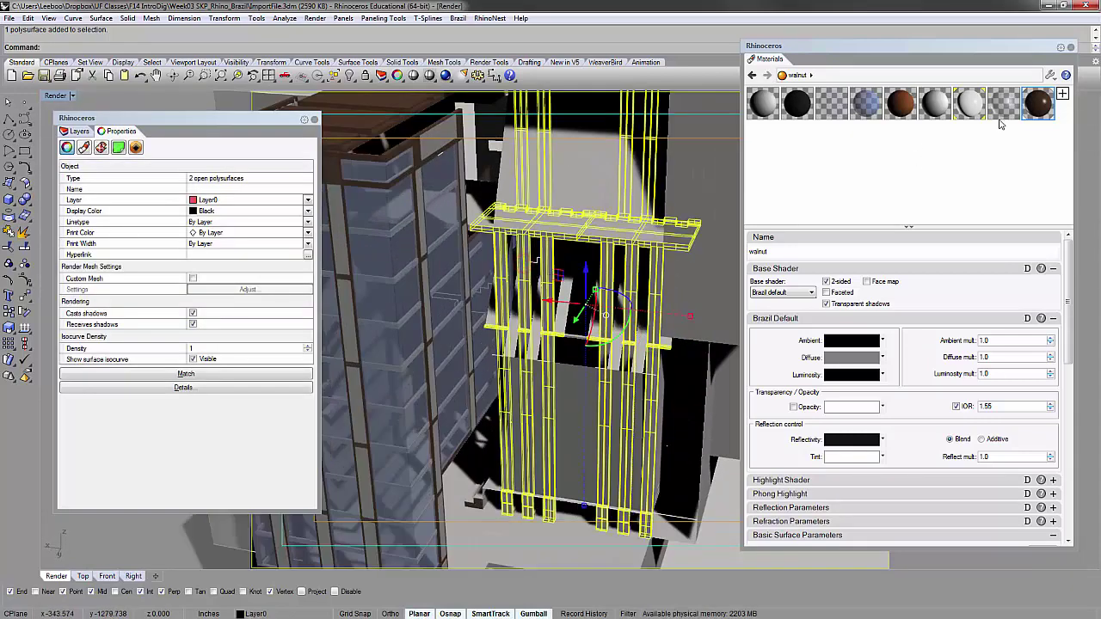
pyautogui.rightClick(1052, 105)
pyautogui.click(1031, 108)
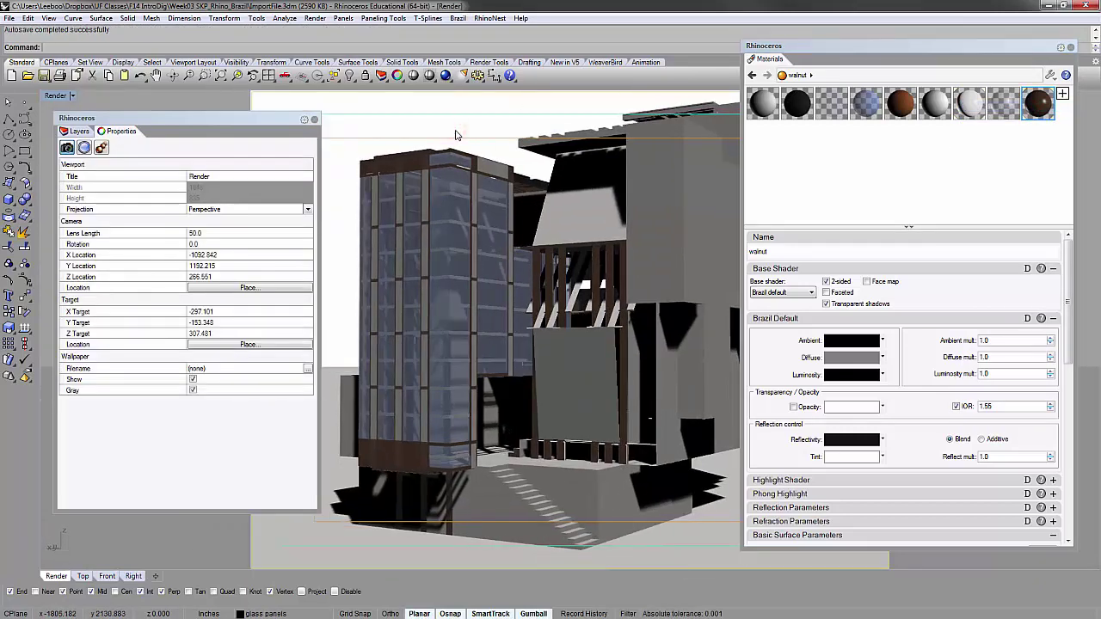
# - Reselect the two vertical slat polysurfaces to examine their extent on the facade, and clear the selection
pyautogui.moveTo(590, 193); pyautogui.dragTo(504, 274, button='right')
pyautogui.scroll(4, 503, 270)
pyautogui.click(533, 270)
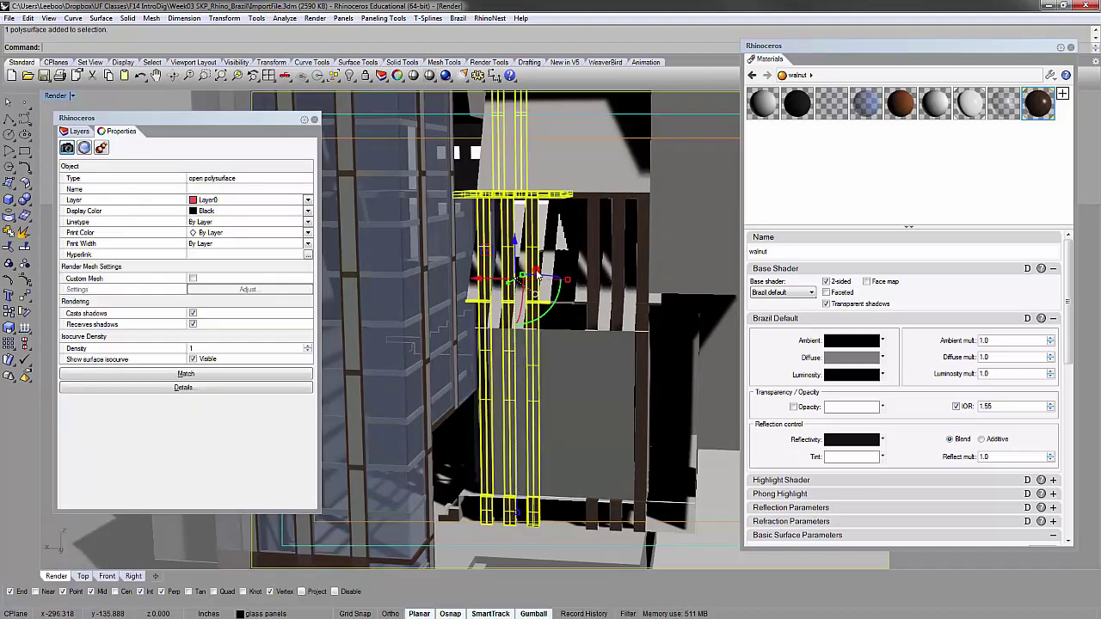
pyautogui.keyDown('shift'); pyautogui.click(595, 244); pyautogui.keyUp('shift')
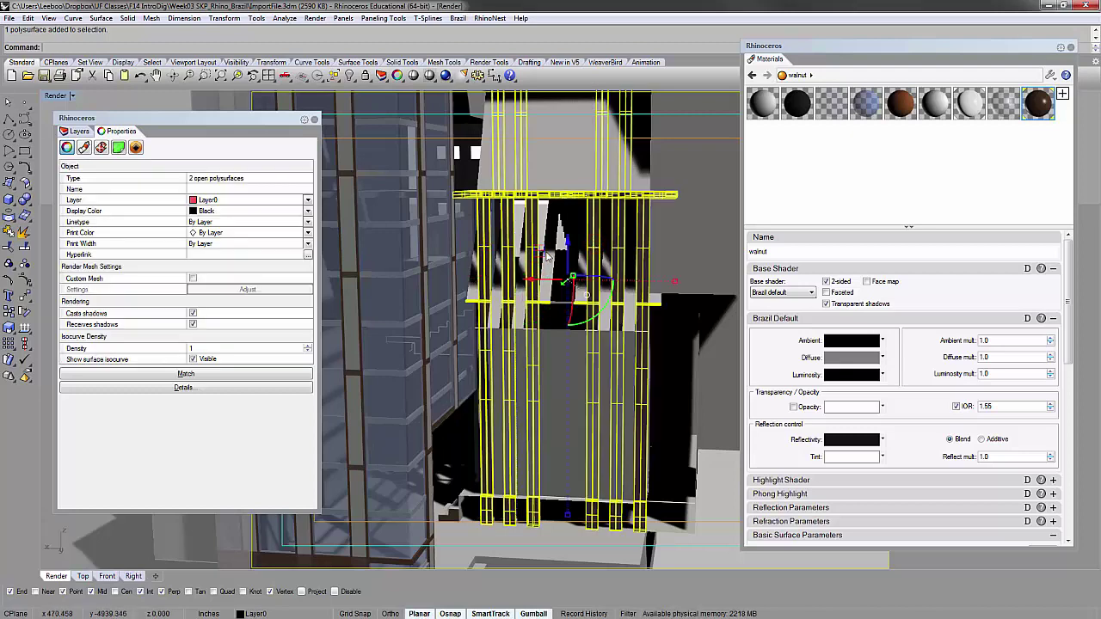
pyautogui.moveTo(605, 321); pyautogui.dragTo(573, 306, button='right')
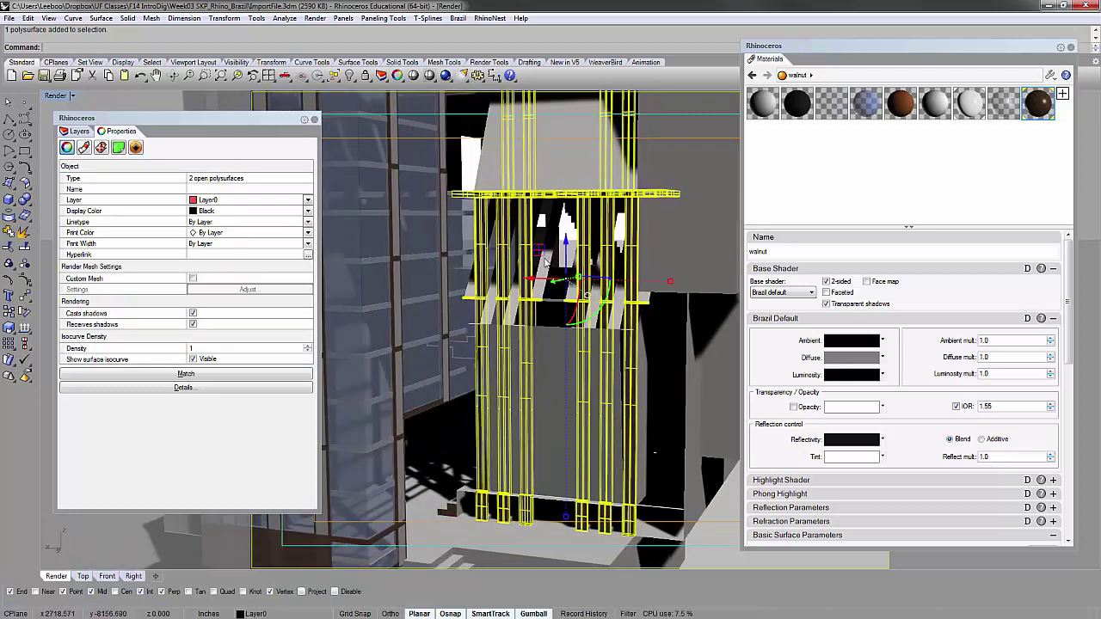
pyautogui.scroll(-8, 582, 269)
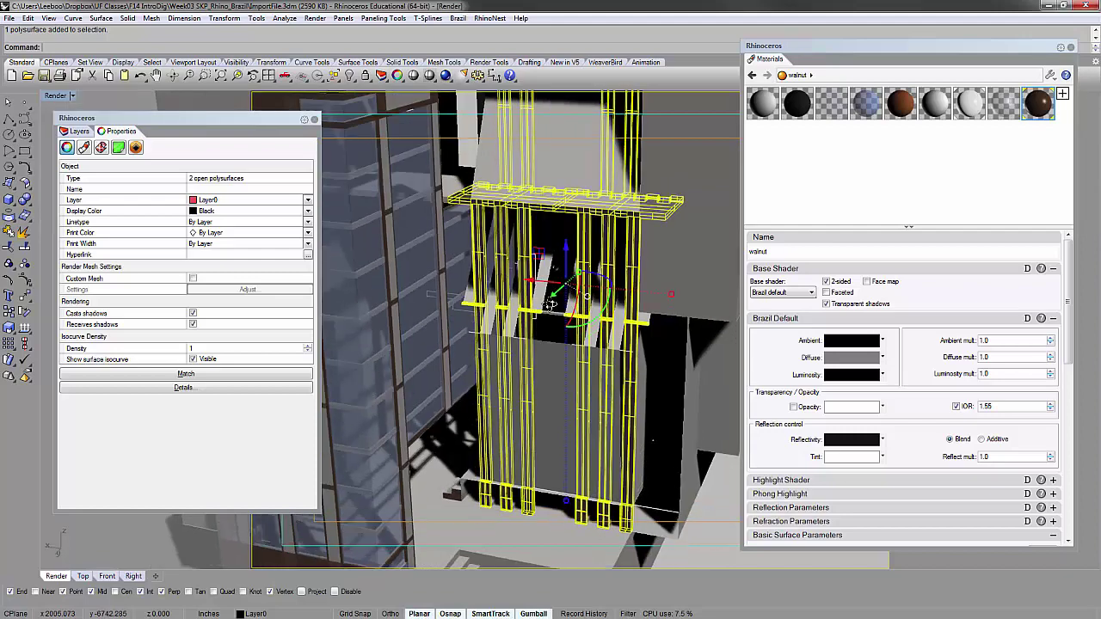
pyautogui.press('Escape')
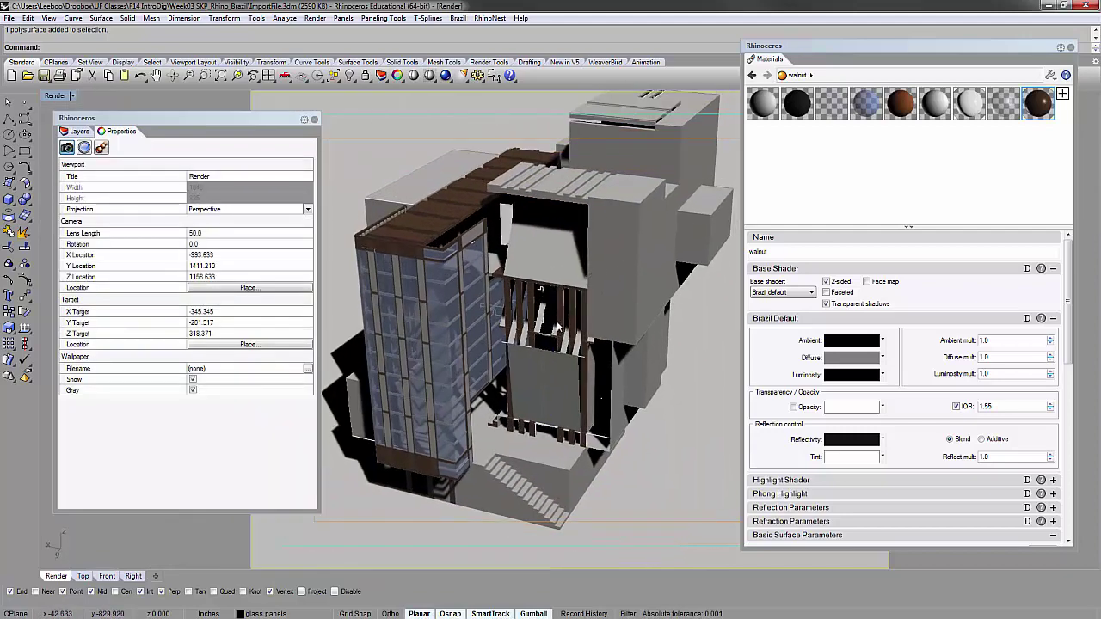
# - Inspect the walnut roof and slats from above and at the facade, checking the object type and layer of one roof panel
pyautogui.moveTo(557, 326); pyautogui.dragTo(502, 255, button='right')
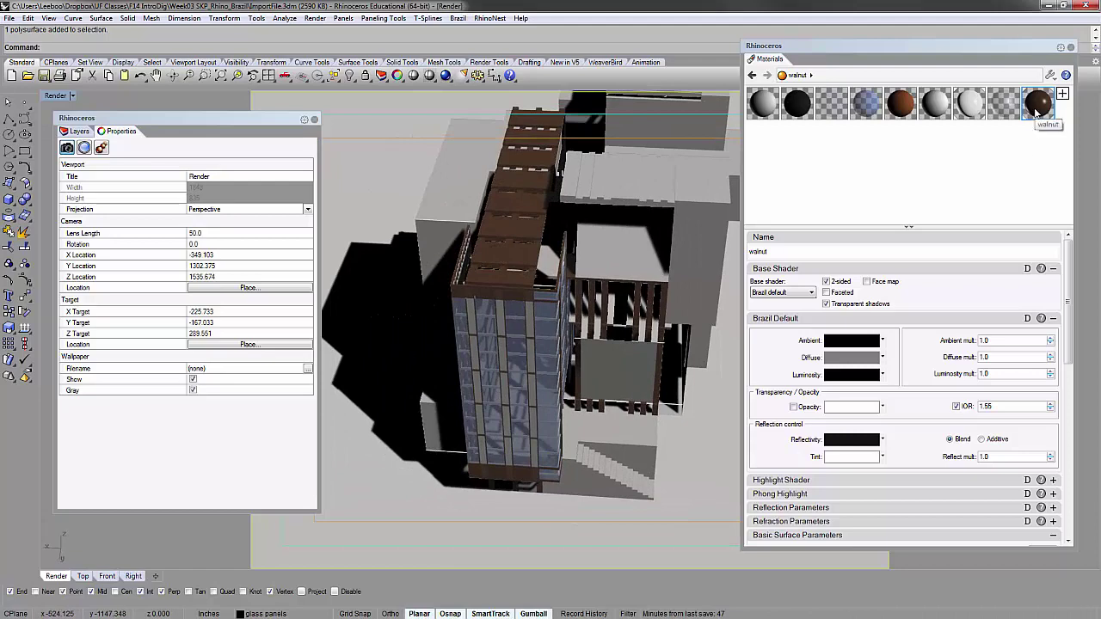
pyautogui.moveTo(585, 224); pyautogui.dragTo(530, 274, button='right')
pyautogui.click(548, 290)
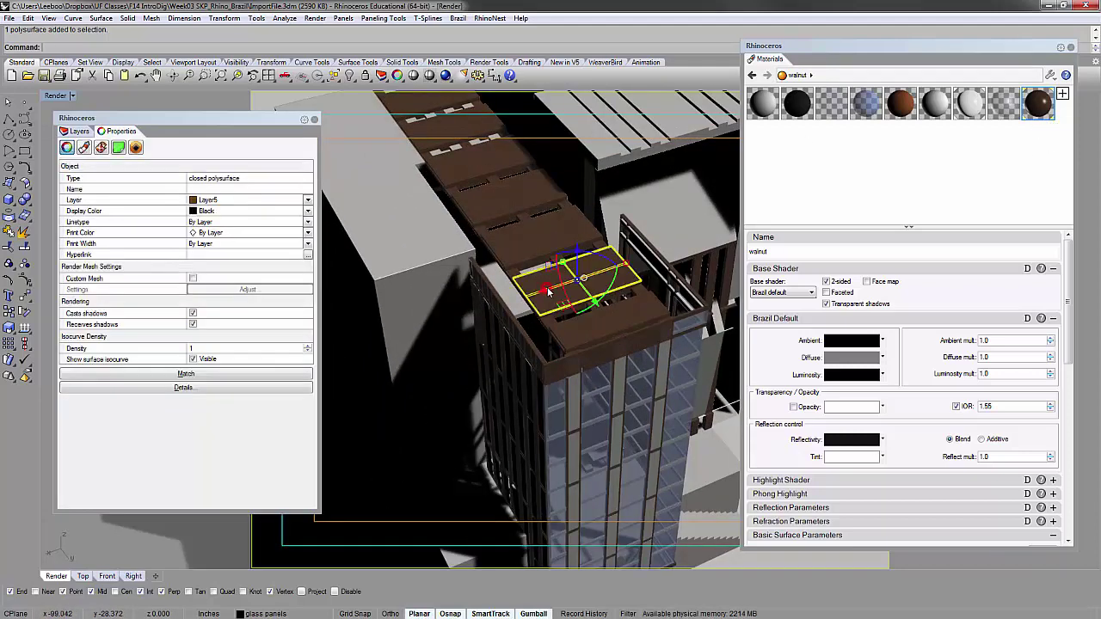
pyautogui.press('Escape')
pyautogui.moveTo(548, 287); pyautogui.dragTo(345, 154, button='right')
pyautogui.scroll(-6, 651, 289)
pyautogui.moveTo(266, 122); pyautogui.dragTo(242, 110)
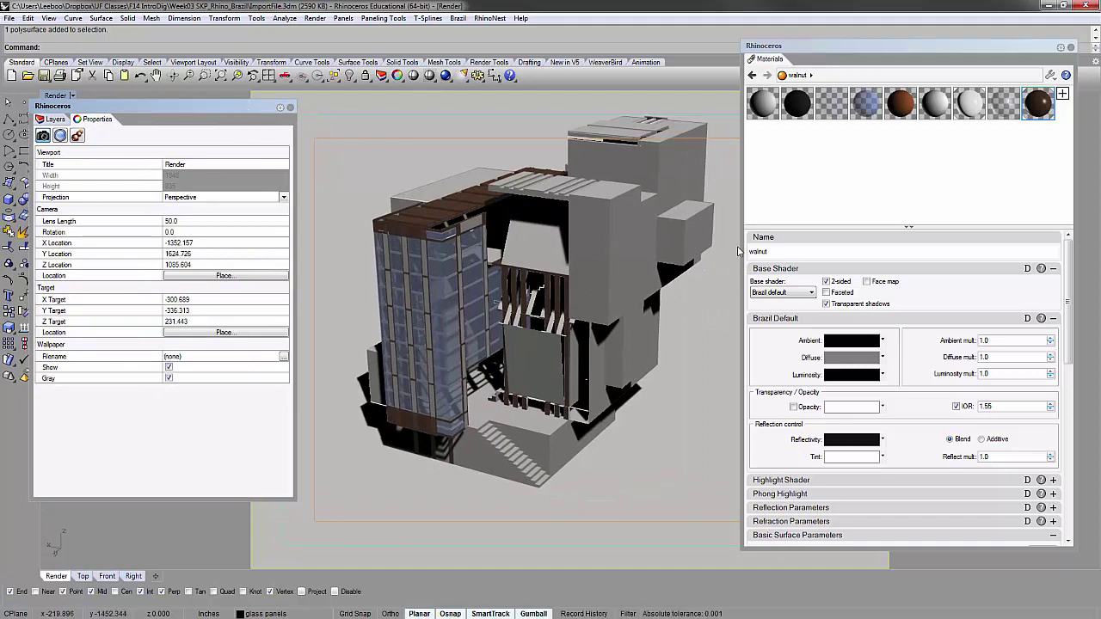
pyautogui.moveTo(568, 261); pyautogui.dragTo(557, 231, button='right')
pyautogui.scroll(2, 556, 231)
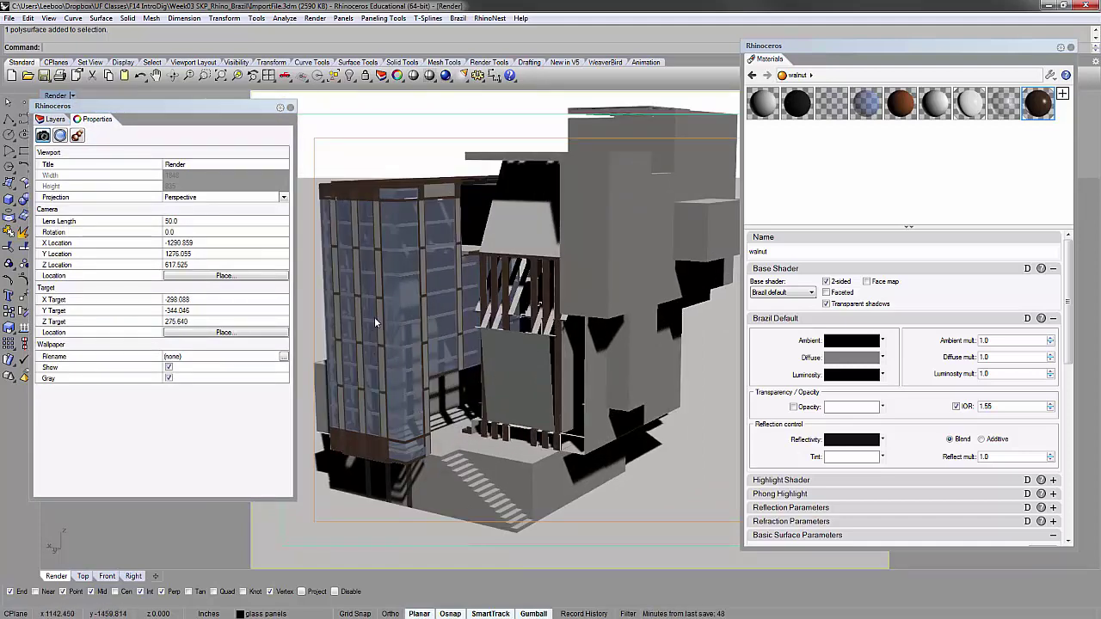
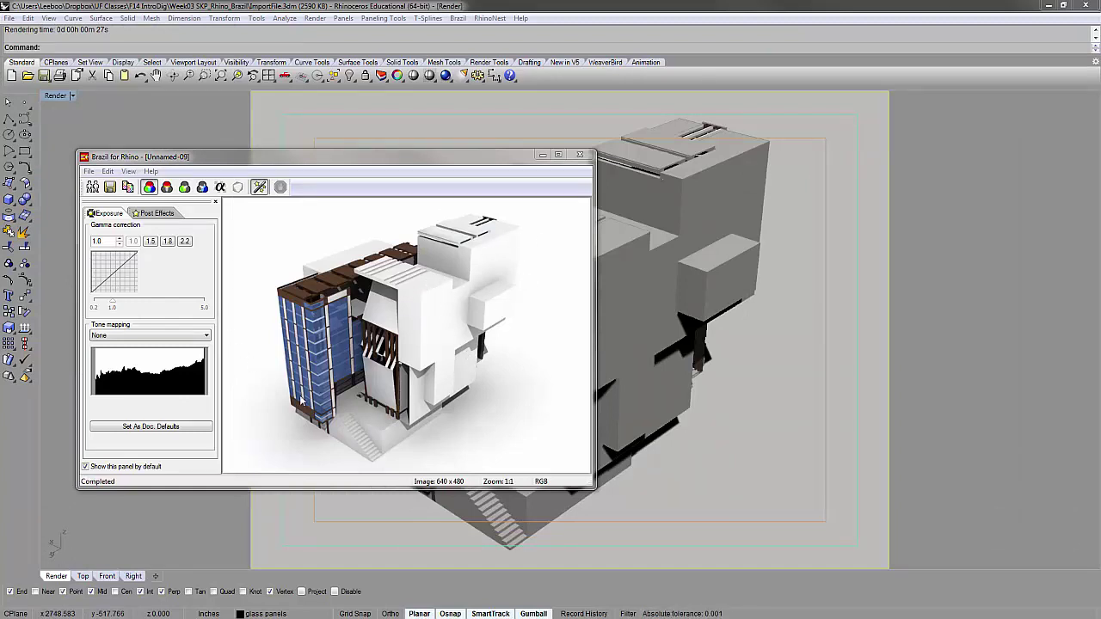
# - Bring the modelling window's panels back into view and arrange the layers list beside the finished render
pyautogui.click(471, 5)
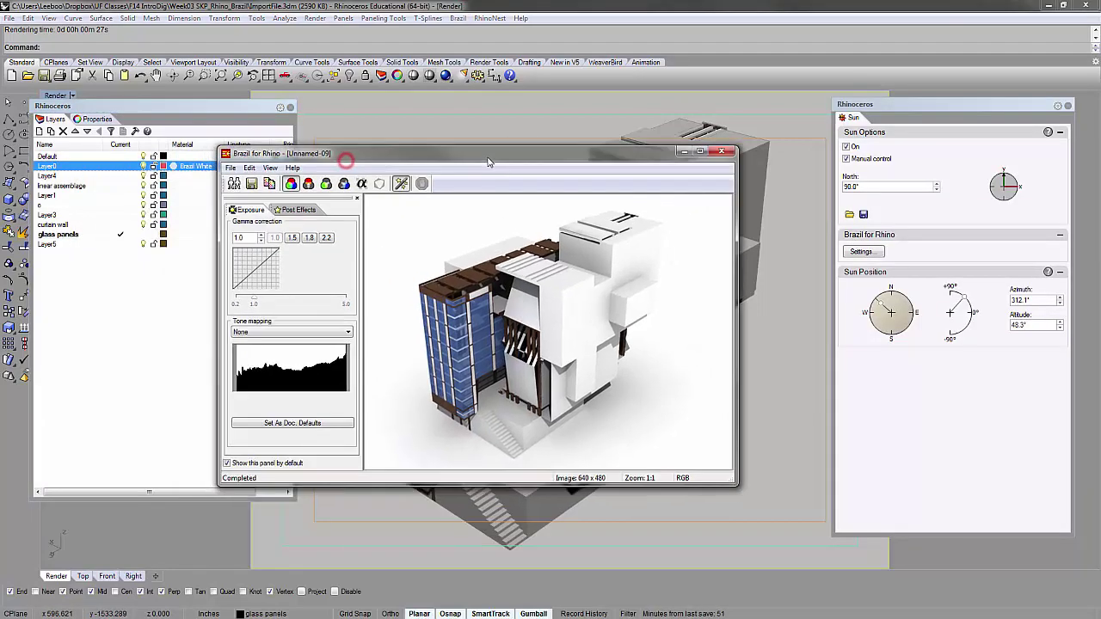
pyautogui.moveTo(155, 105); pyautogui.dragTo(180, 163)
pyautogui.moveTo(383, 144)
pyautogui.mouseDown()
pyautogui.moveTo(390, 190)
pyautogui.moveTo(390, 160)
pyautogui.mouseUp()
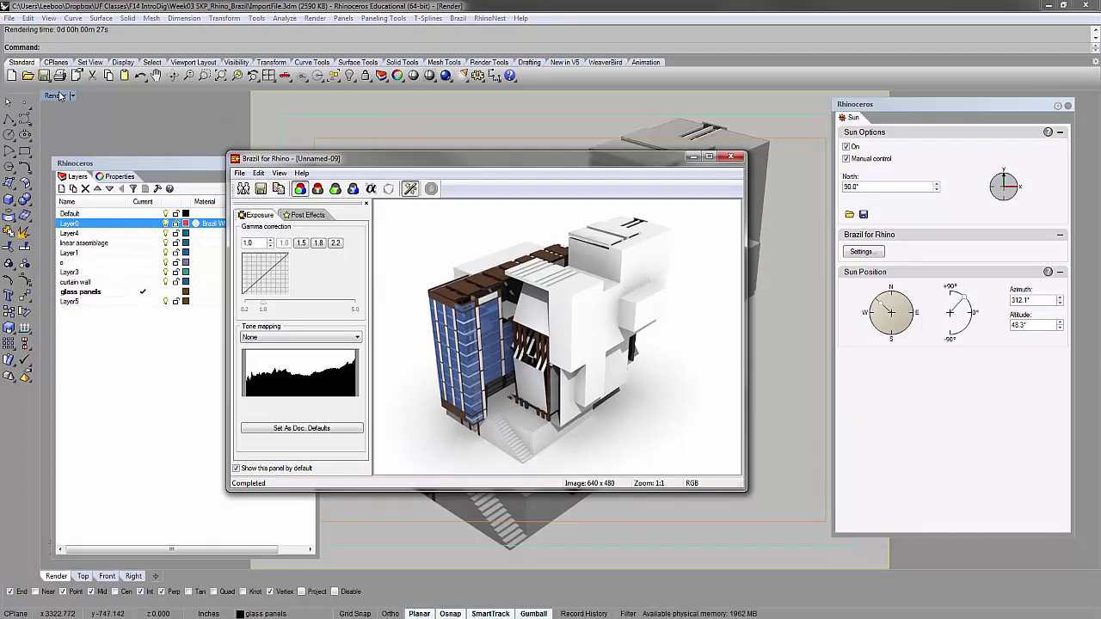
pyautogui.click(174, 213)
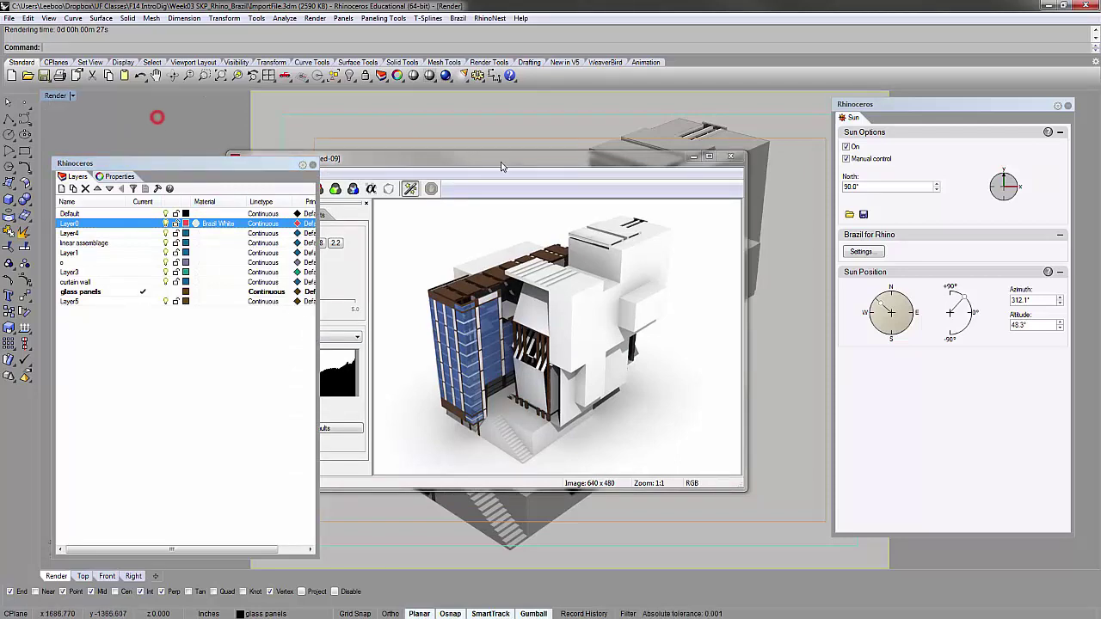
pyautogui.moveTo(519, 164); pyautogui.dragTo(570, 192)
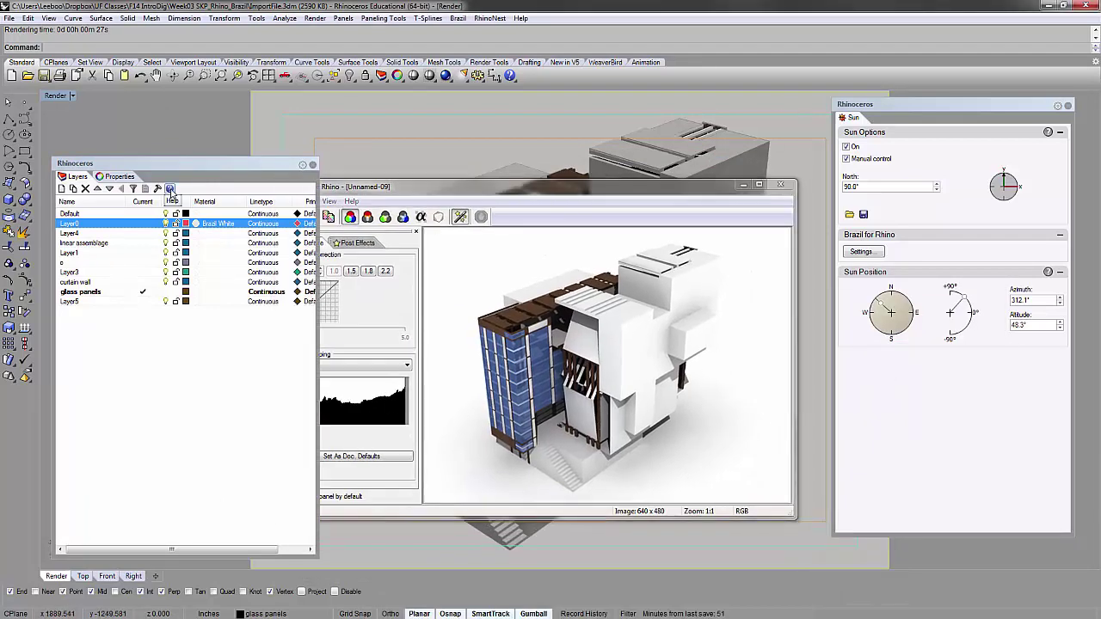
pyautogui.click(142, 128)
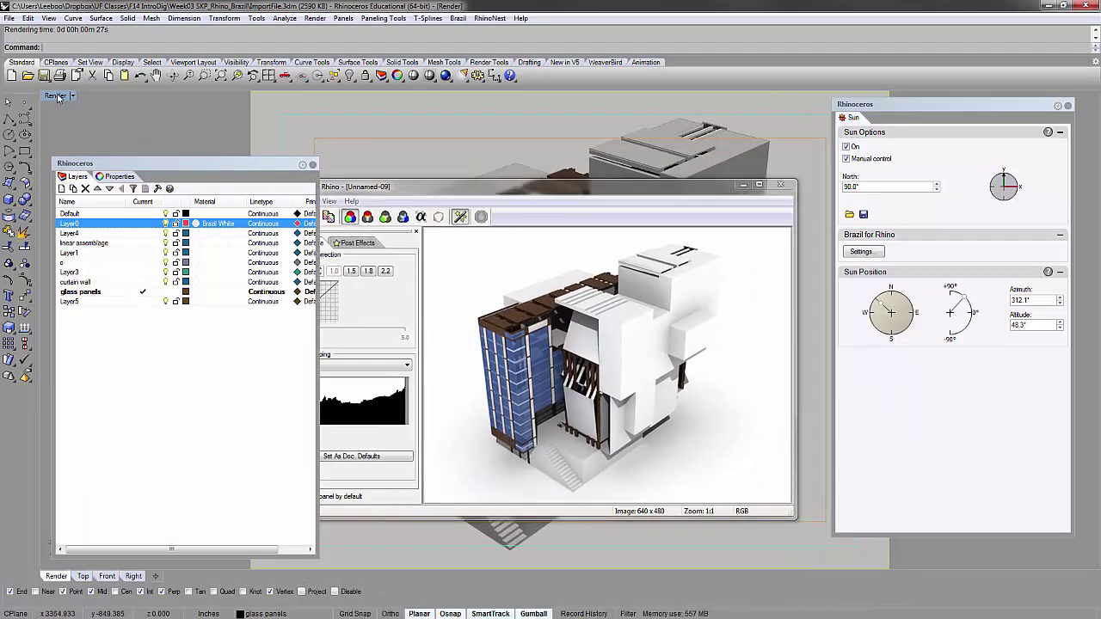
# - Save the current viewport as a named view called Aerial Render
pyautogui.click(56, 96)
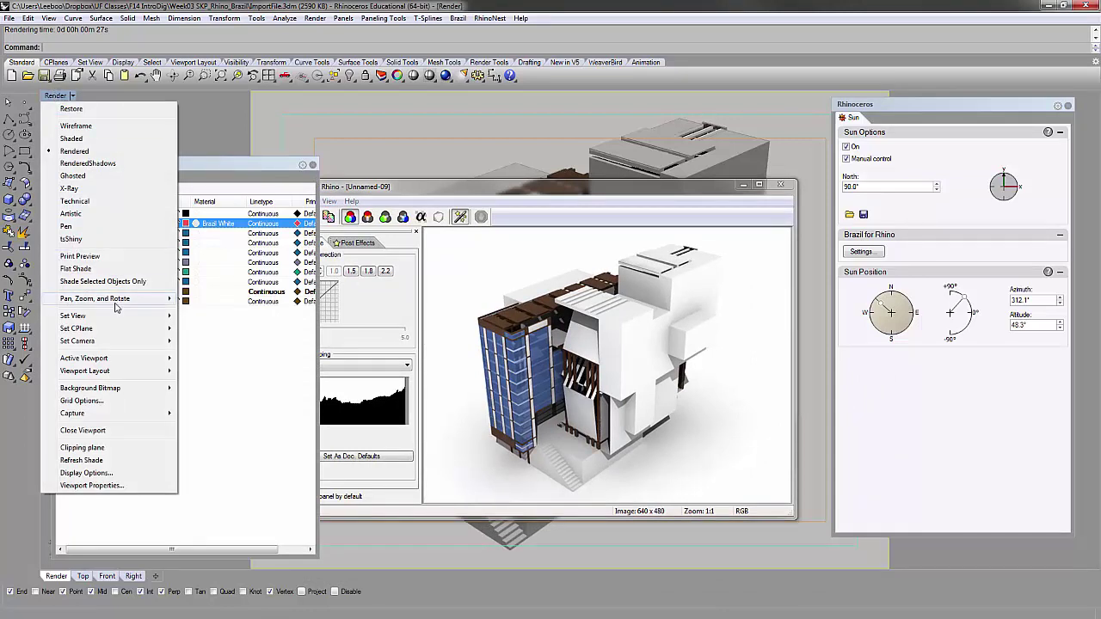
pyautogui.moveTo(116, 320)
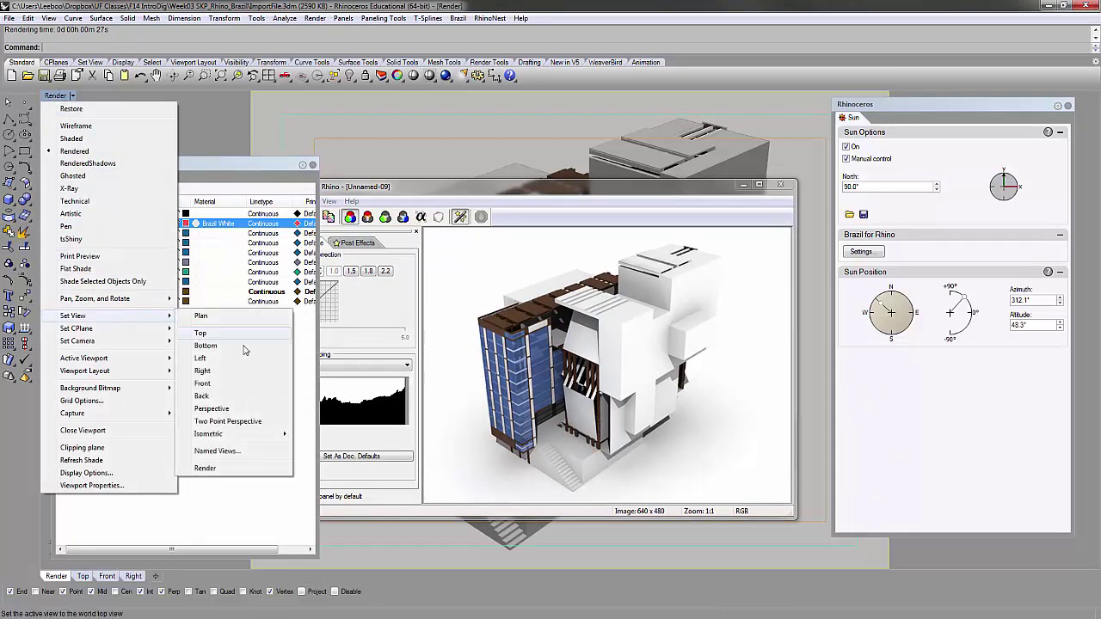
pyautogui.click(251, 450)
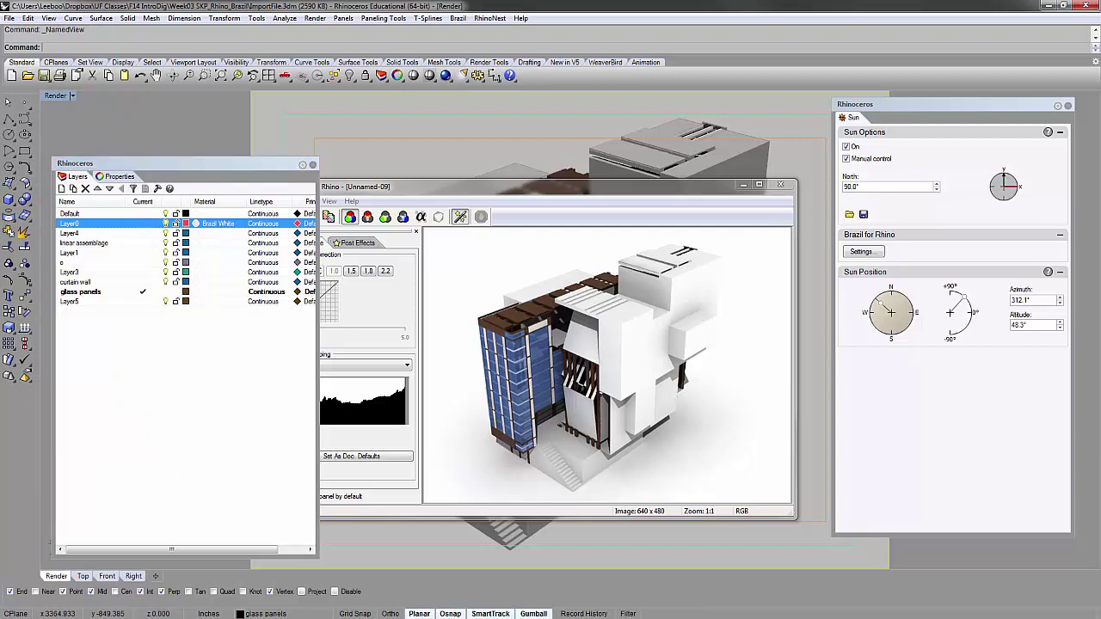
pyautogui.moveTo(180, 265); pyautogui.dragTo(540, 127)
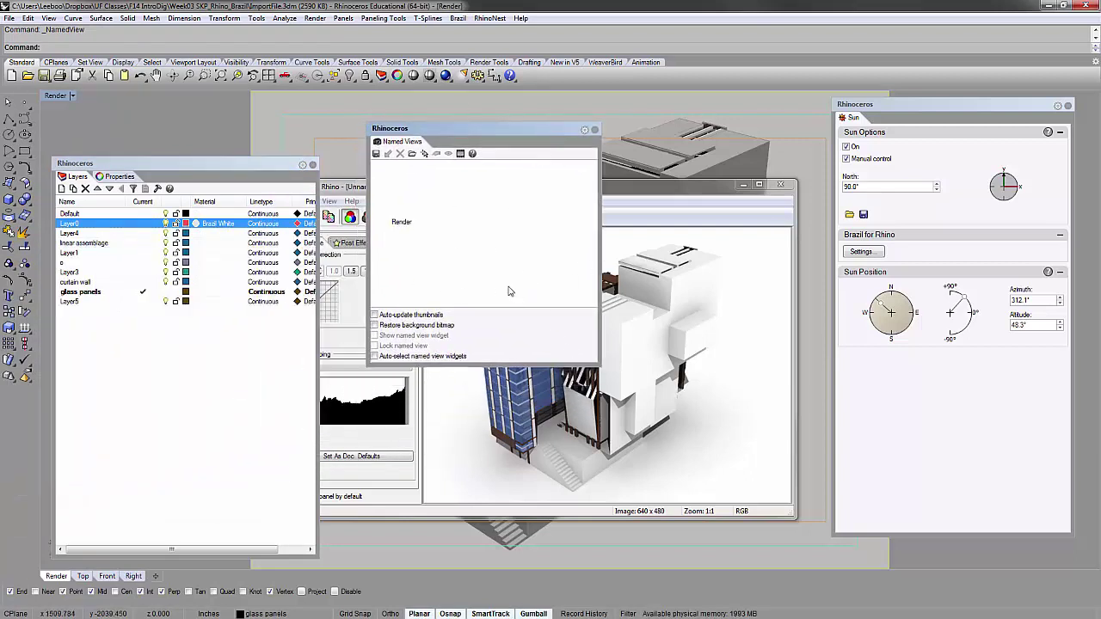
pyautogui.click(376, 154)
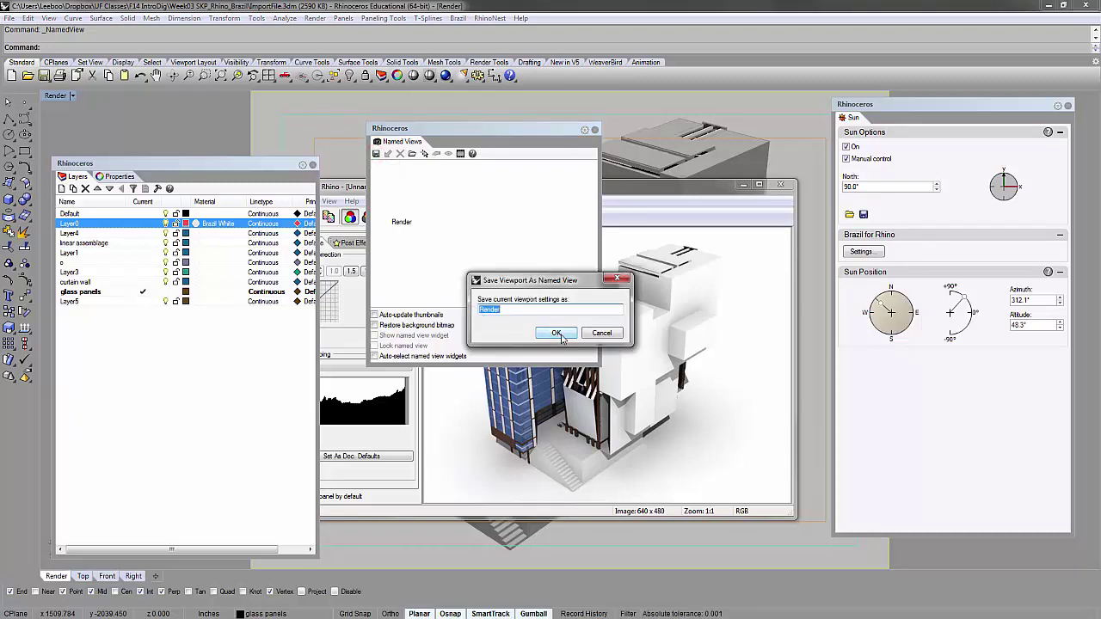
pyautogui.write('Aerial')
pyautogui.click(557, 334)
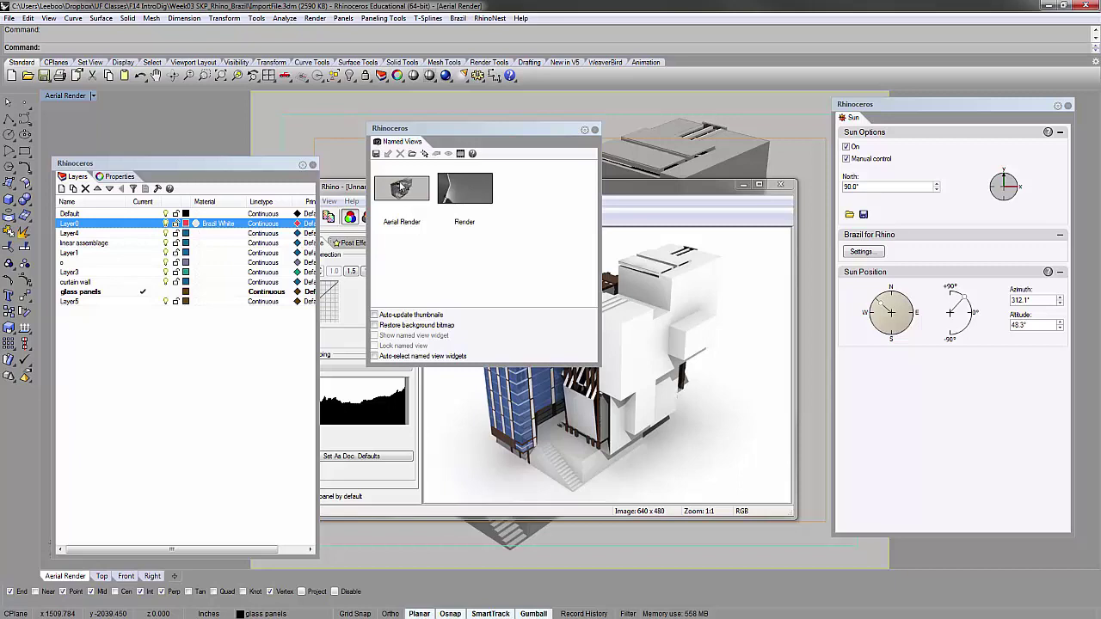
# - Restore the older Render named view in the viewport and shift the named views list away from the model
pyautogui.click(401, 188)
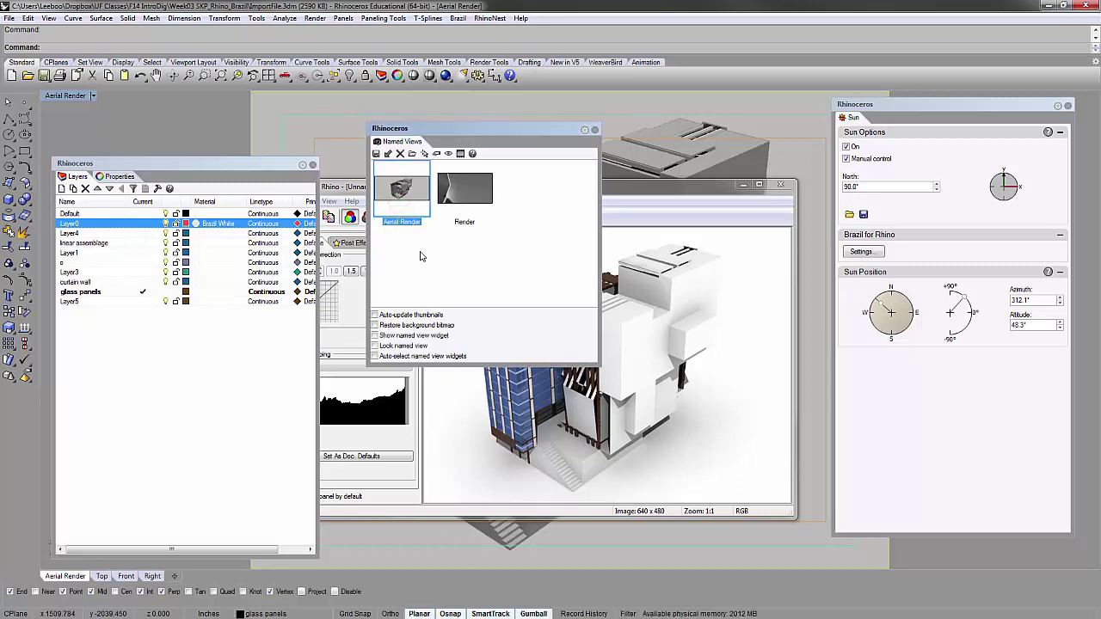
pyautogui.click(465, 207)
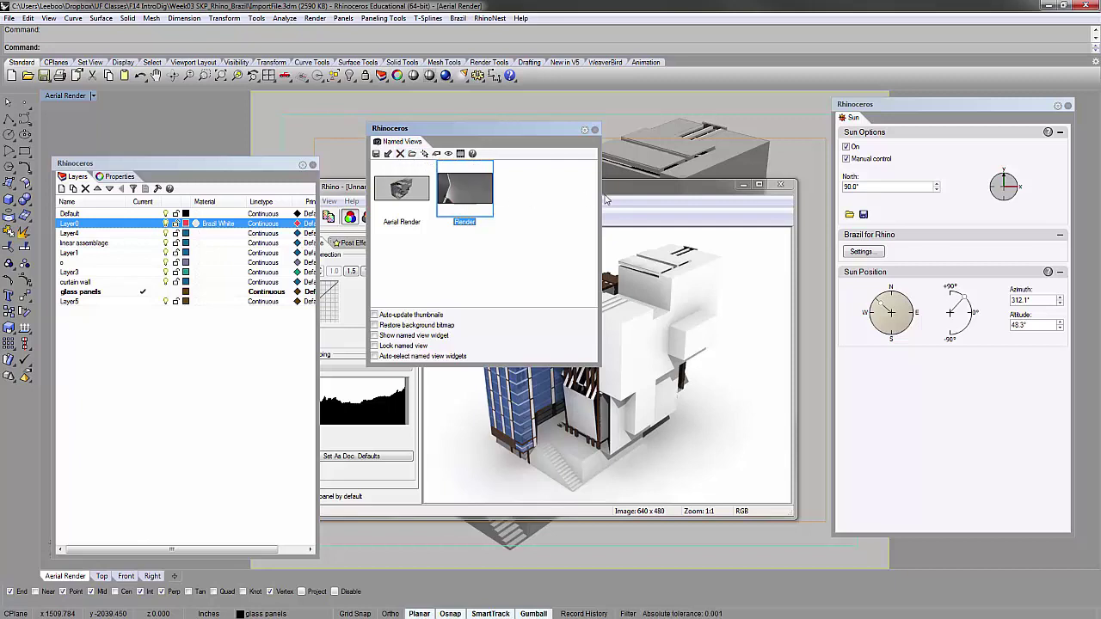
pyautogui.doubleClick(469, 196)
pyautogui.moveTo(456, 128); pyautogui.dragTo(796, 171)
# - Minimize the finished render window to uncover the viewport and restore the Aerial Render named view
pyautogui.moveTo(404, 188); pyautogui.dragTo(398, 221)
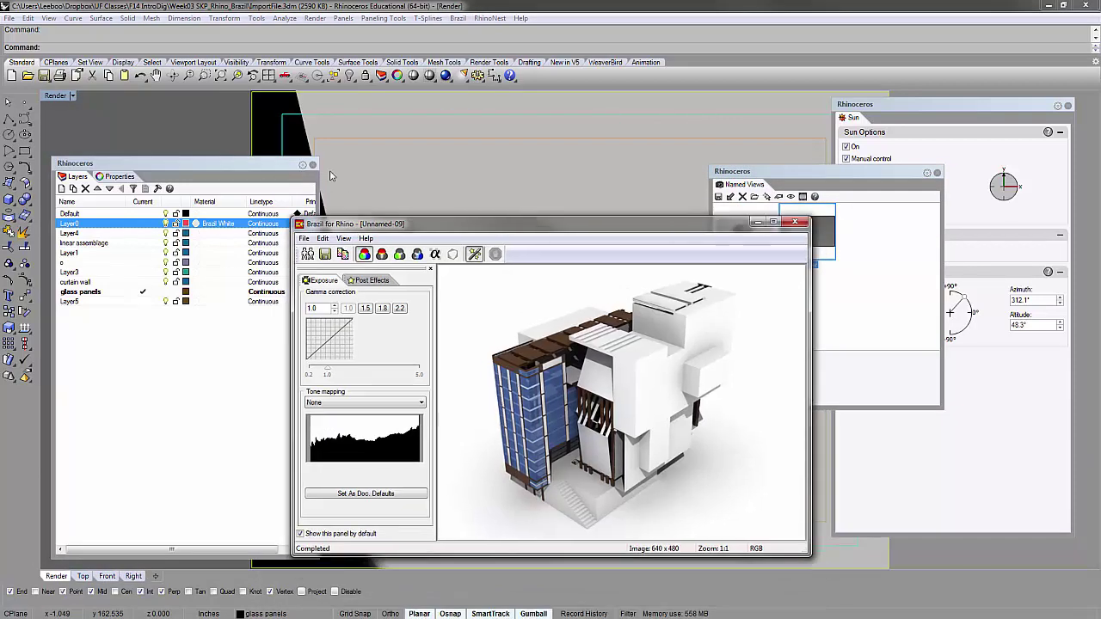
pyautogui.moveTo(246, 163); pyautogui.dragTo(234, 142)
pyautogui.moveTo(615, 219); pyautogui.dragTo(481, 163)
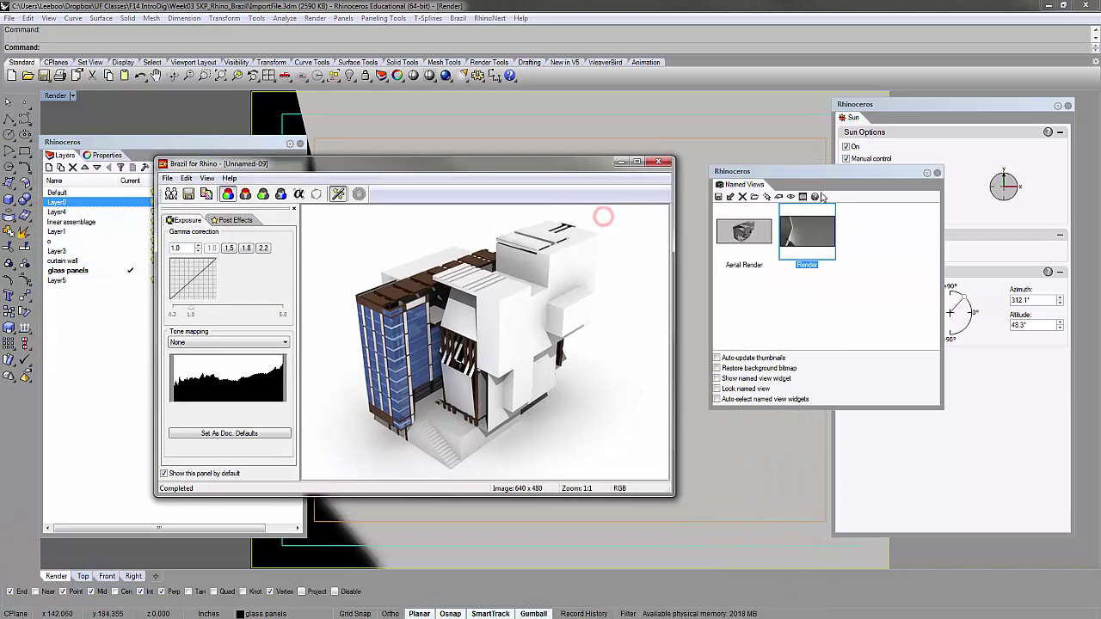
pyautogui.click(620, 163)
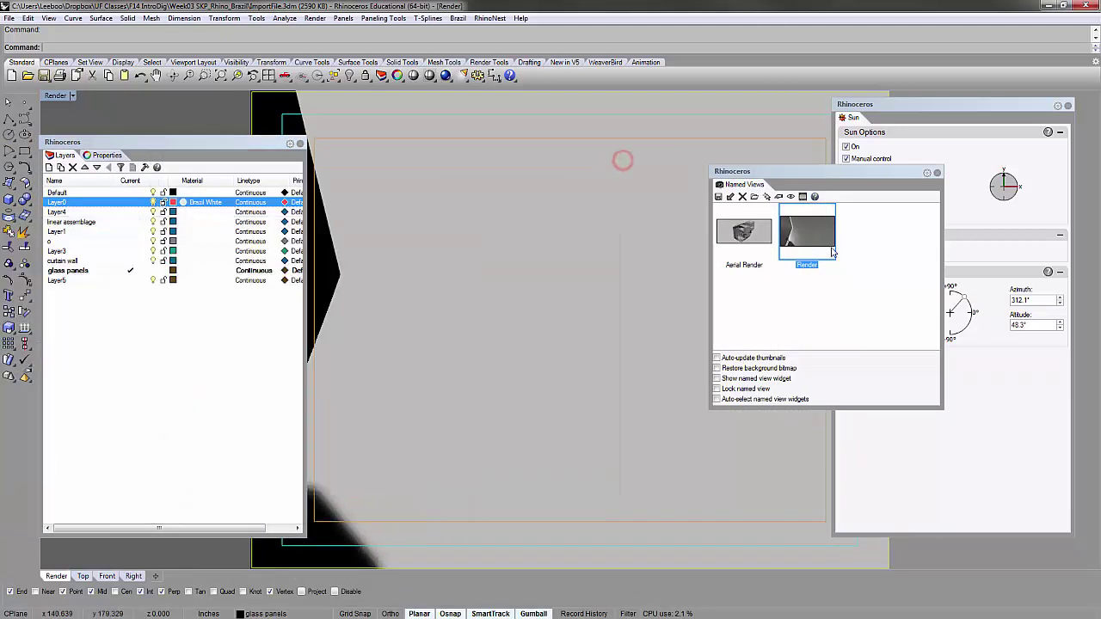
pyautogui.click(745, 230)
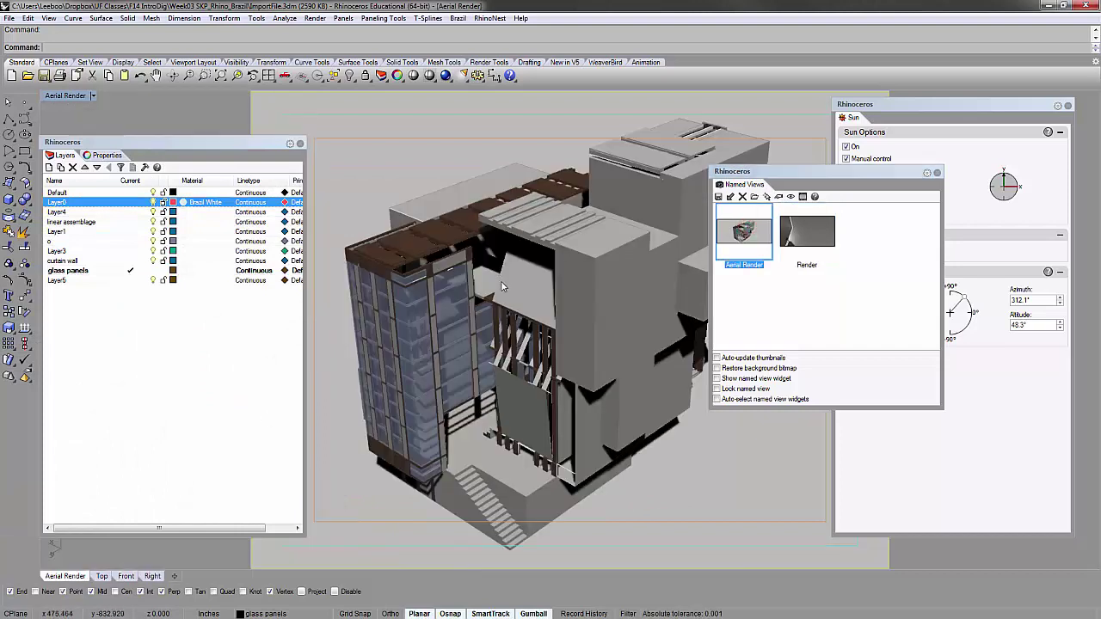
# - Delete the Render named view and move the named views list clear of the building
pyautogui.click(792, 254)
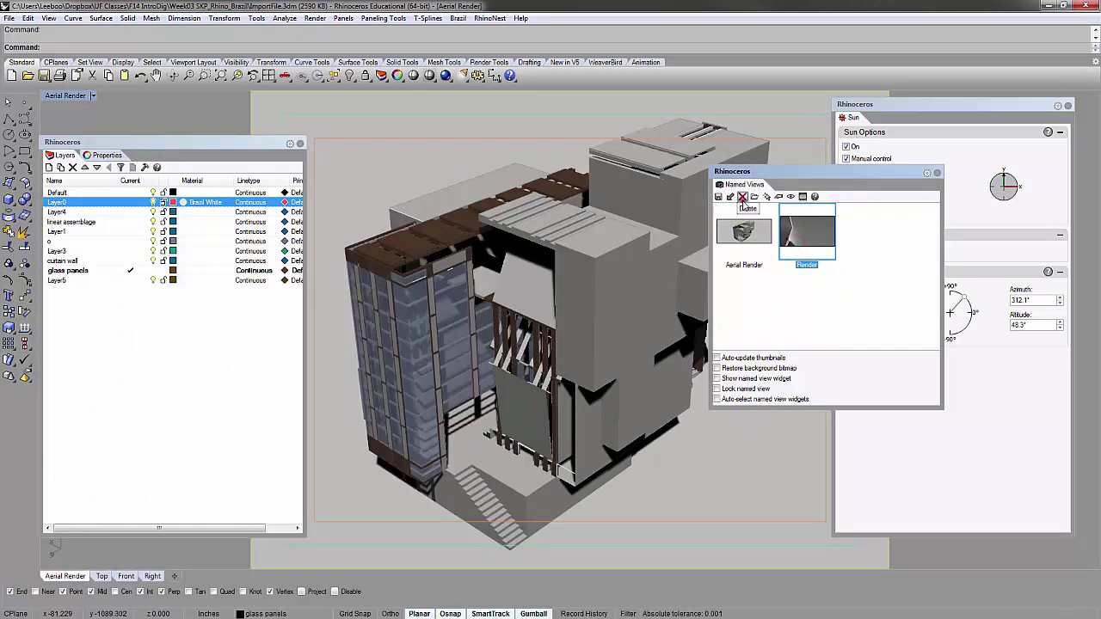
pyautogui.click(742, 196)
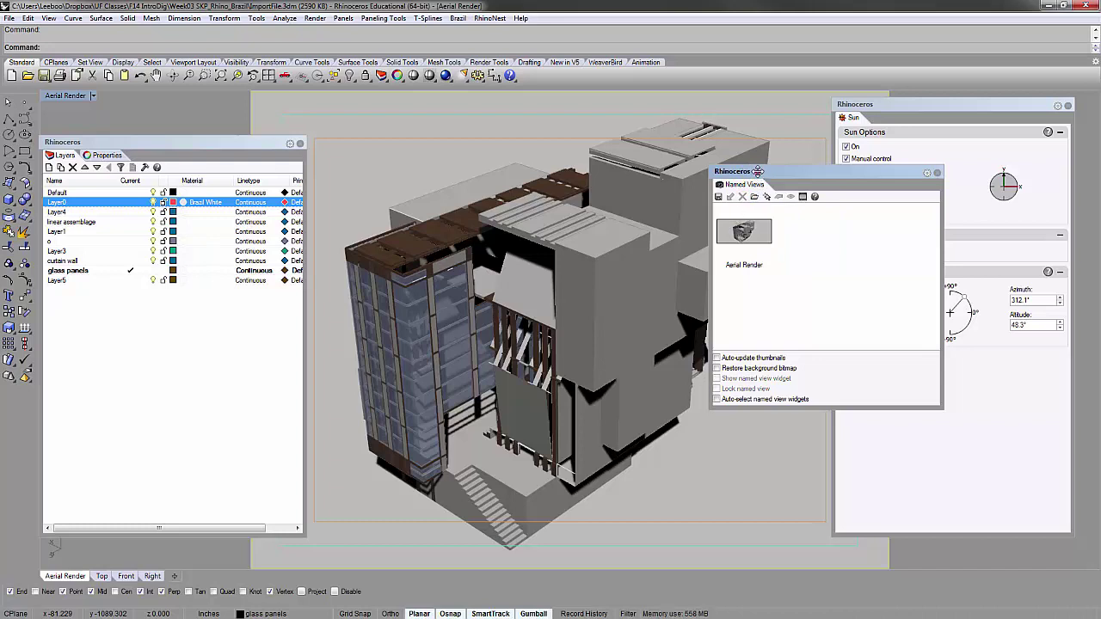
pyautogui.moveTo(757, 171); pyautogui.dragTo(817, 263)
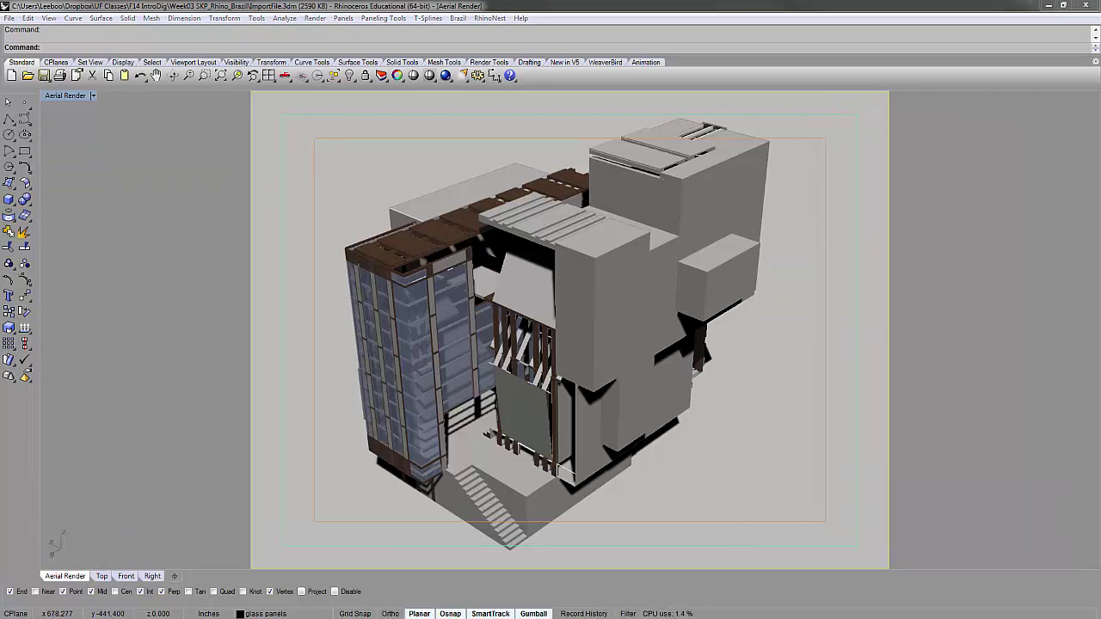
# - Open the Brazil 2.0 render settings to view the output size options, and bring the finished render back up
pyautogui.click(77, 123)
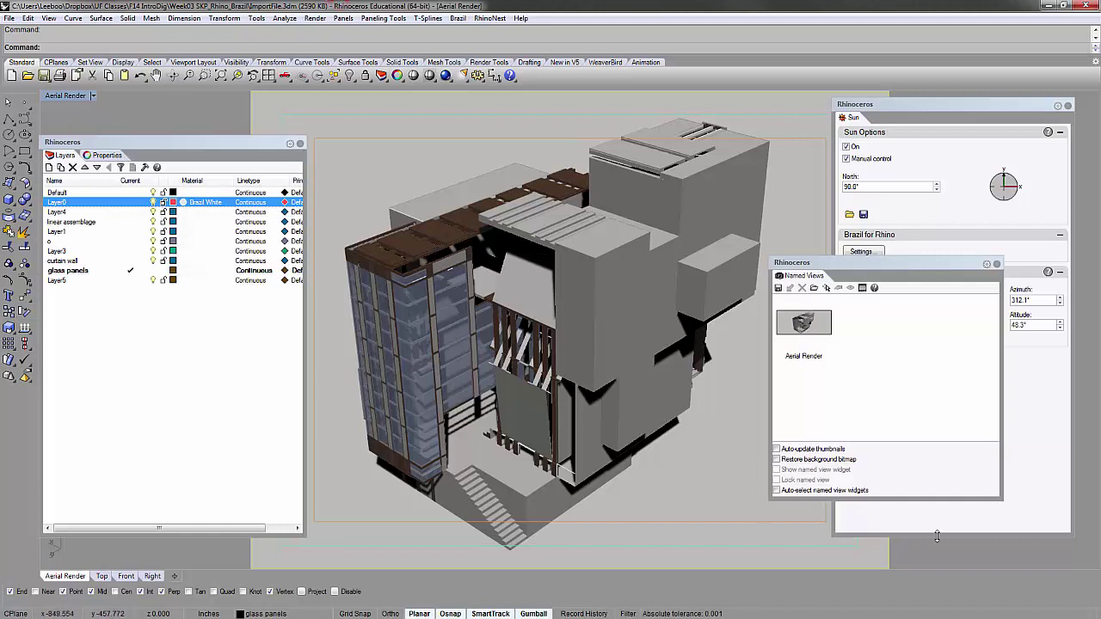
pyautogui.click(910, 361)
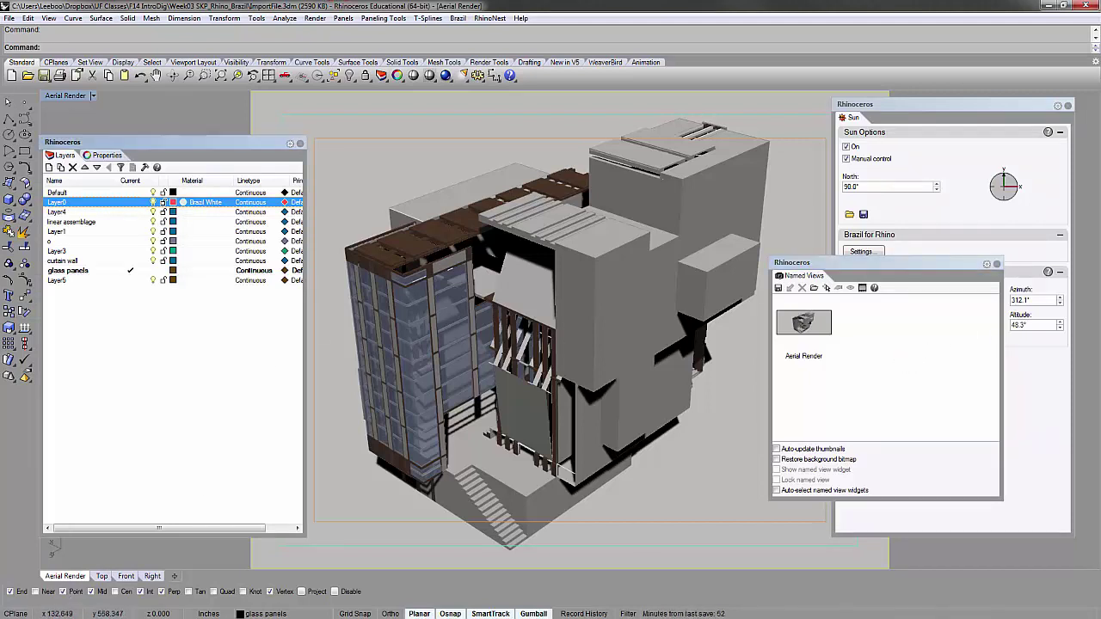
pyautogui.click(862, 251)
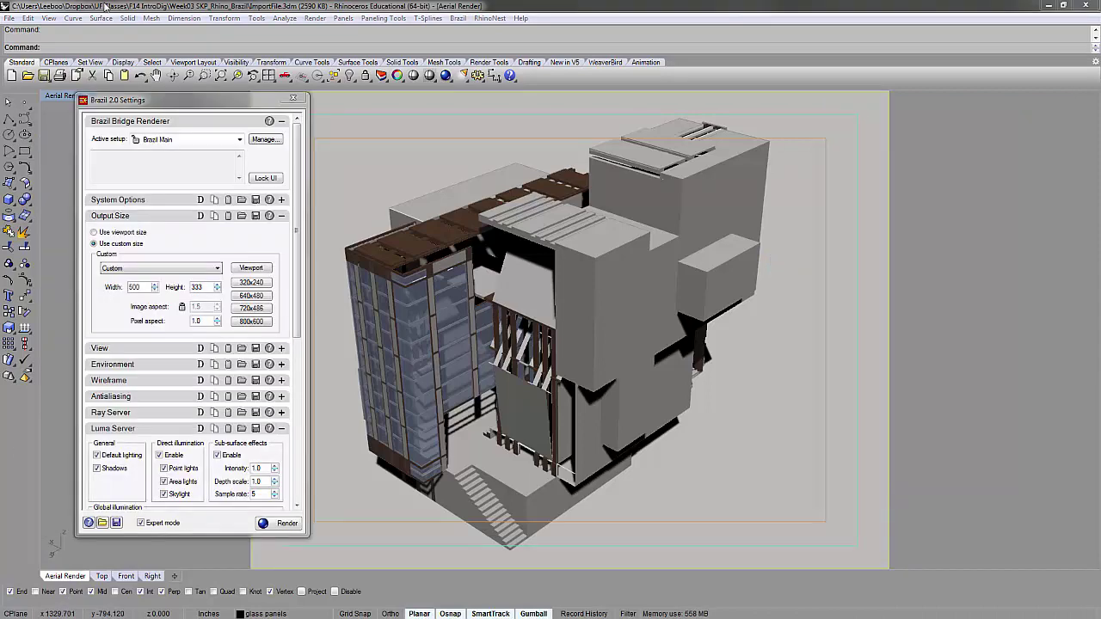
pyautogui.click(293, 99)
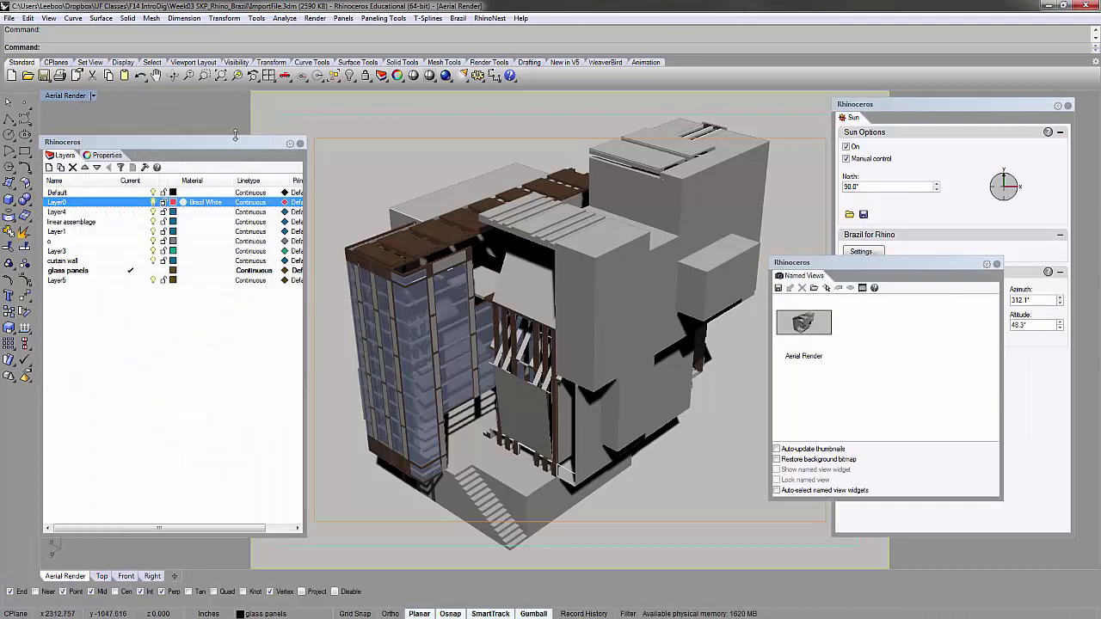
pyautogui.click(234, 135)
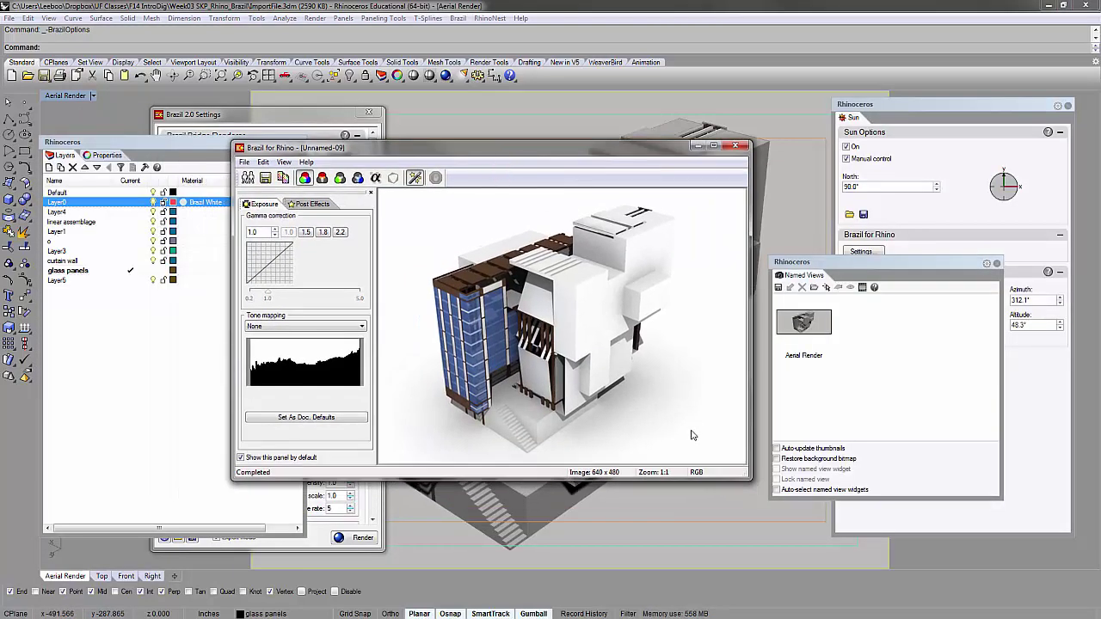
# - Save the finished render as a Portable Network Graphics file named 001 in the inner project folder on the desktop
pyautogui.moveTo(745, 474); pyautogui.dragTo(771, 541)
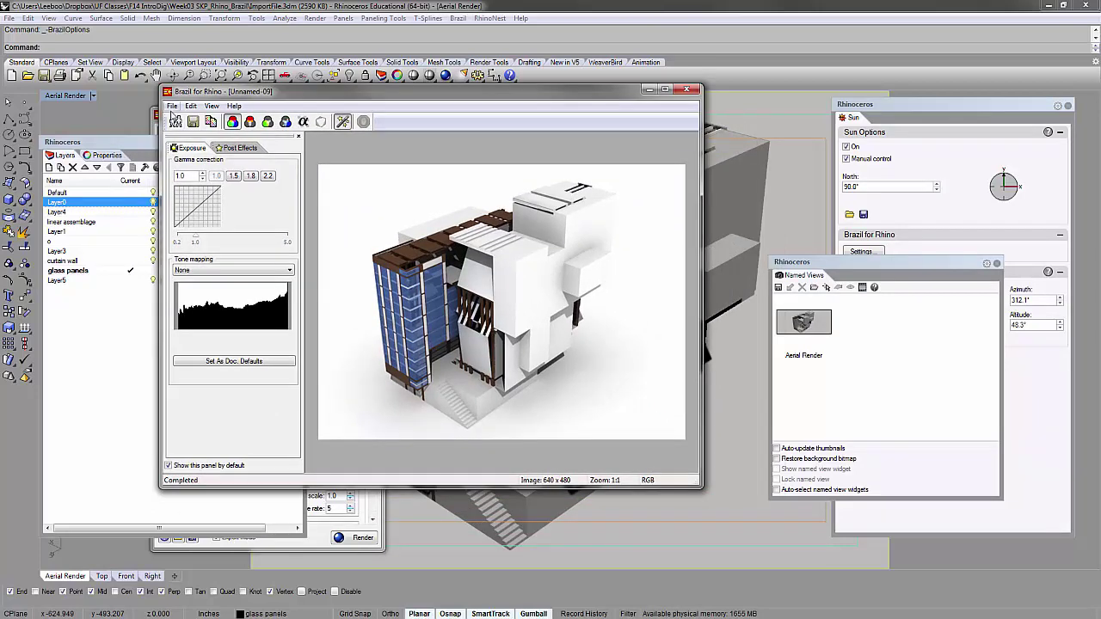
pyautogui.click(192, 122)
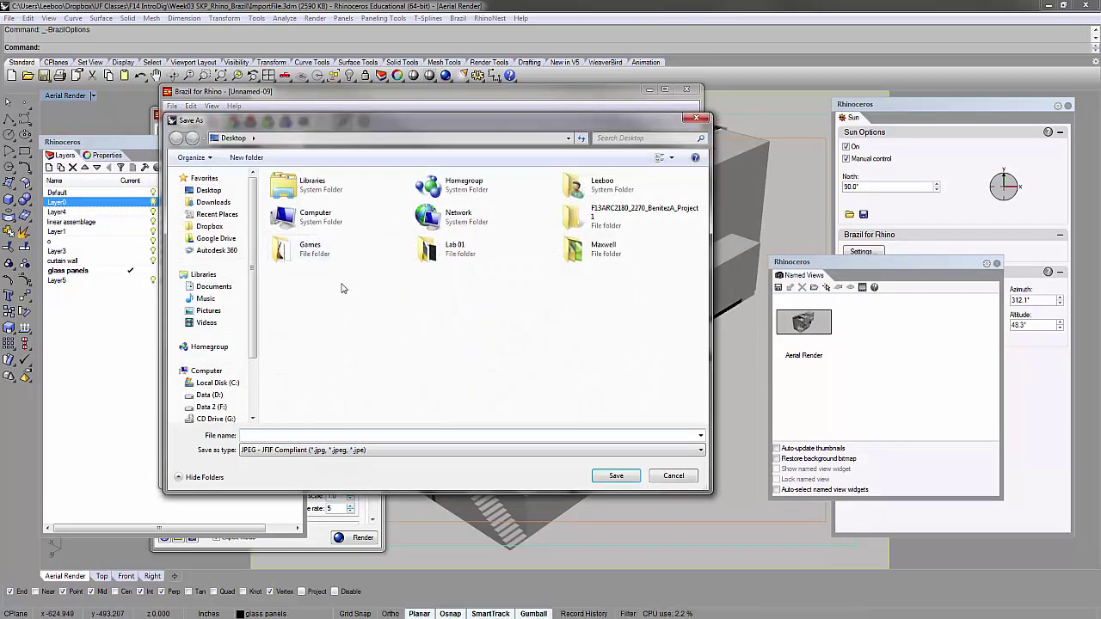
pyautogui.doubleClick(644, 215)
pyautogui.doubleClick(643, 212)
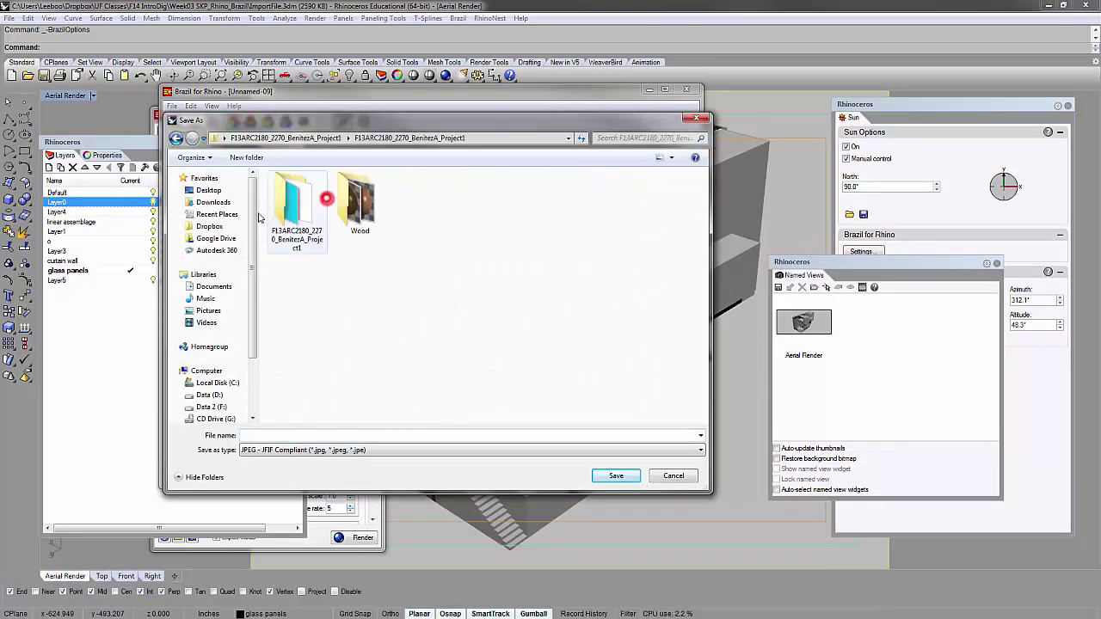
pyautogui.click(286, 435)
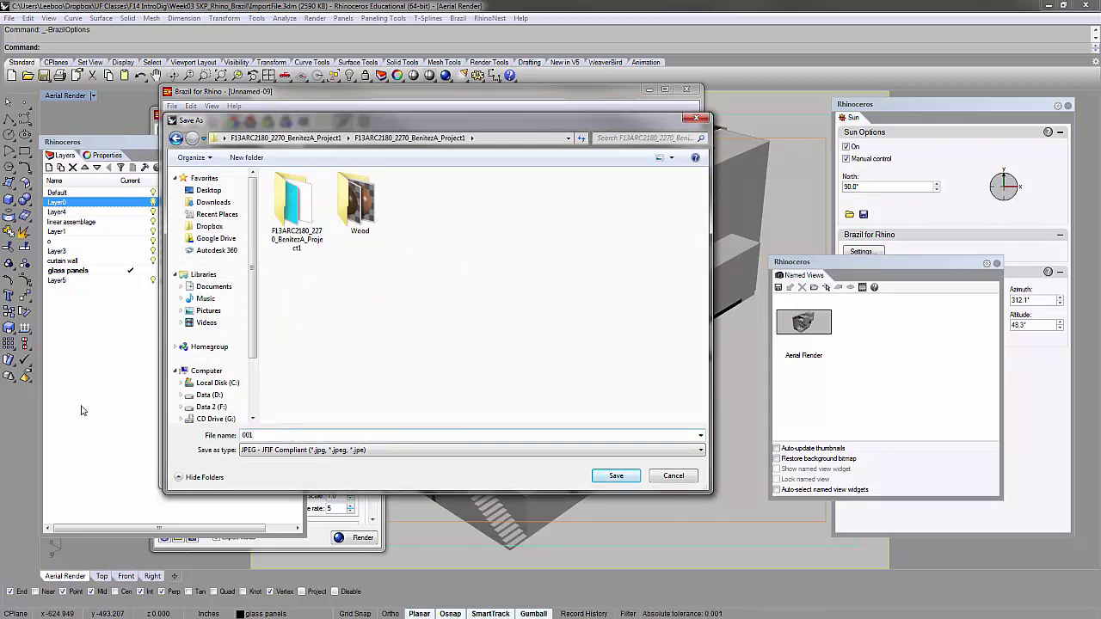
pyautogui.click(320, 450)
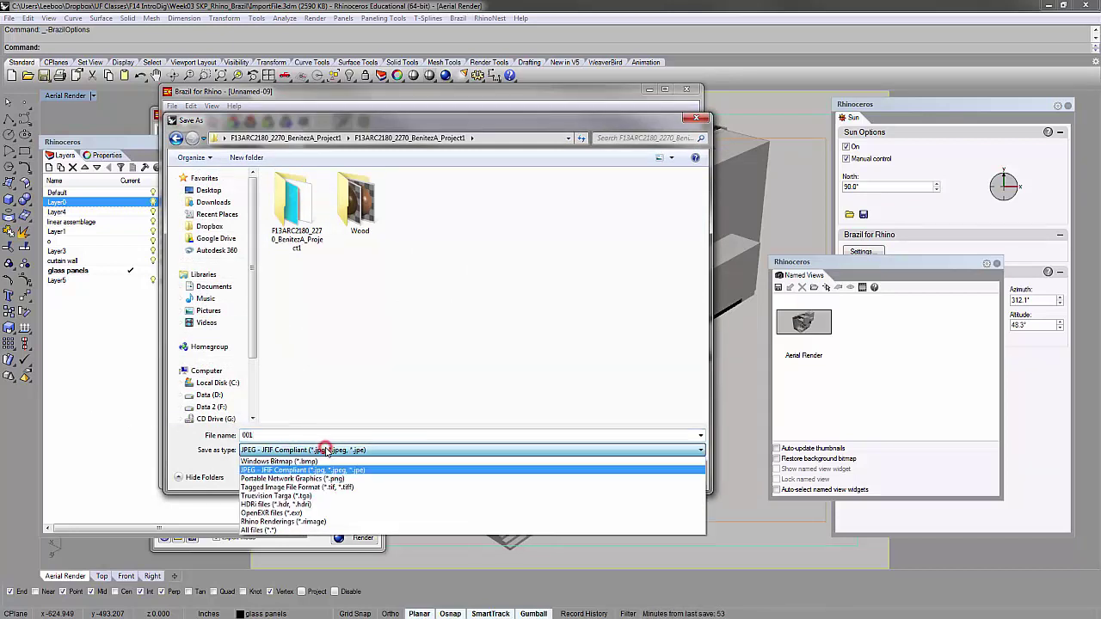
pyautogui.click(371, 479)
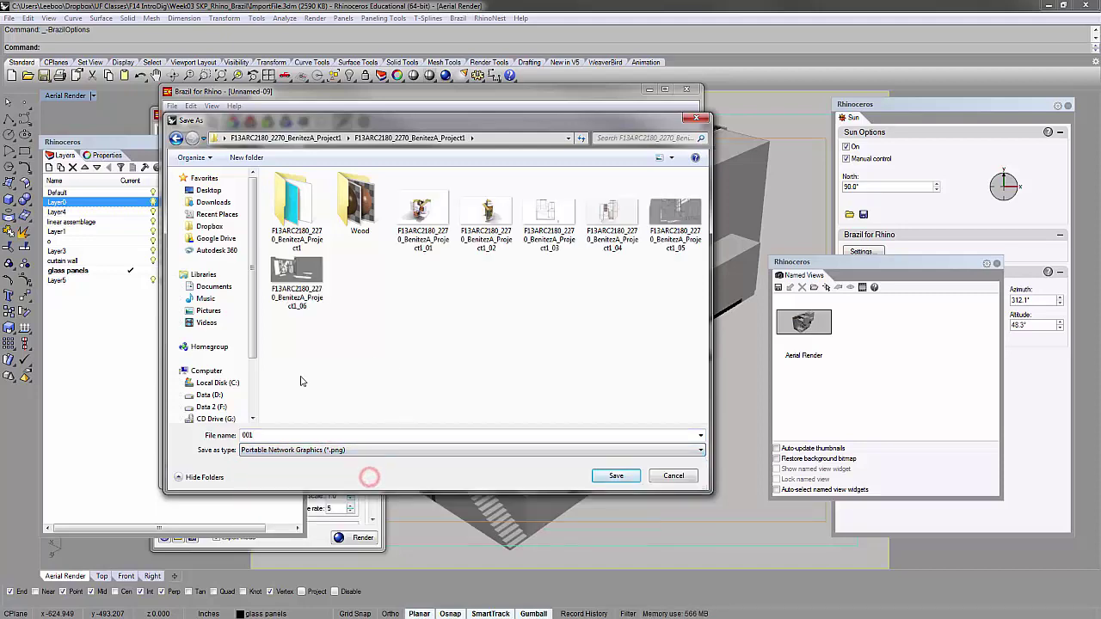
pyautogui.click(614, 479)
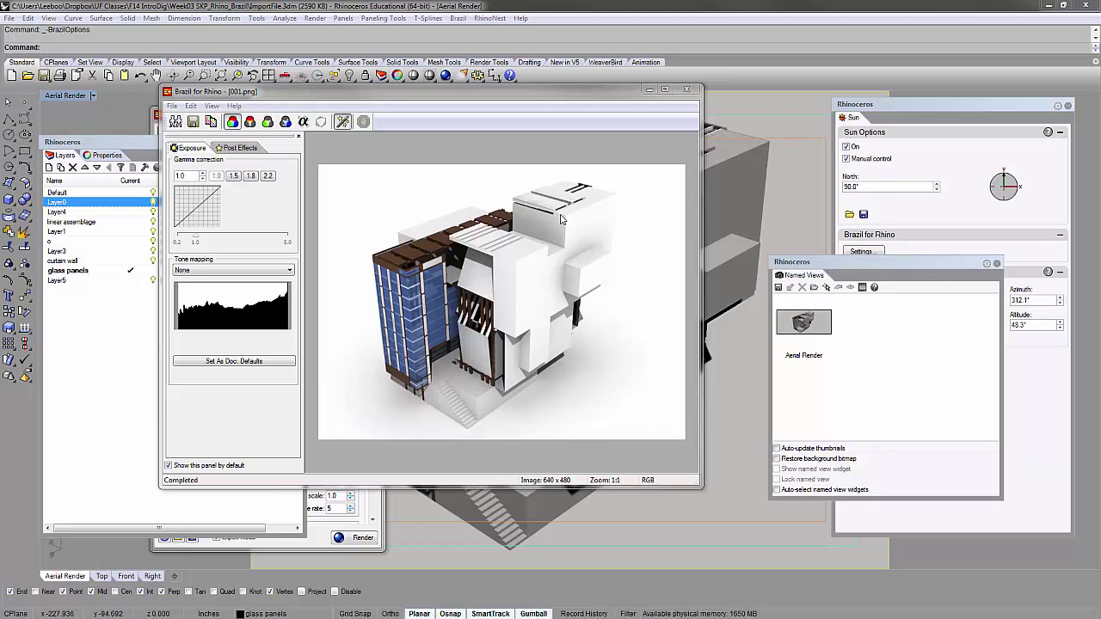
# - Close the render window and move the Brazil 2.0 settings clear of the layers list, with the output size options collapsed
pyautogui.click(685, 89)
pyautogui.moveTo(284, 114); pyautogui.dragTo(358, 62)
pyautogui.click(432, 177)
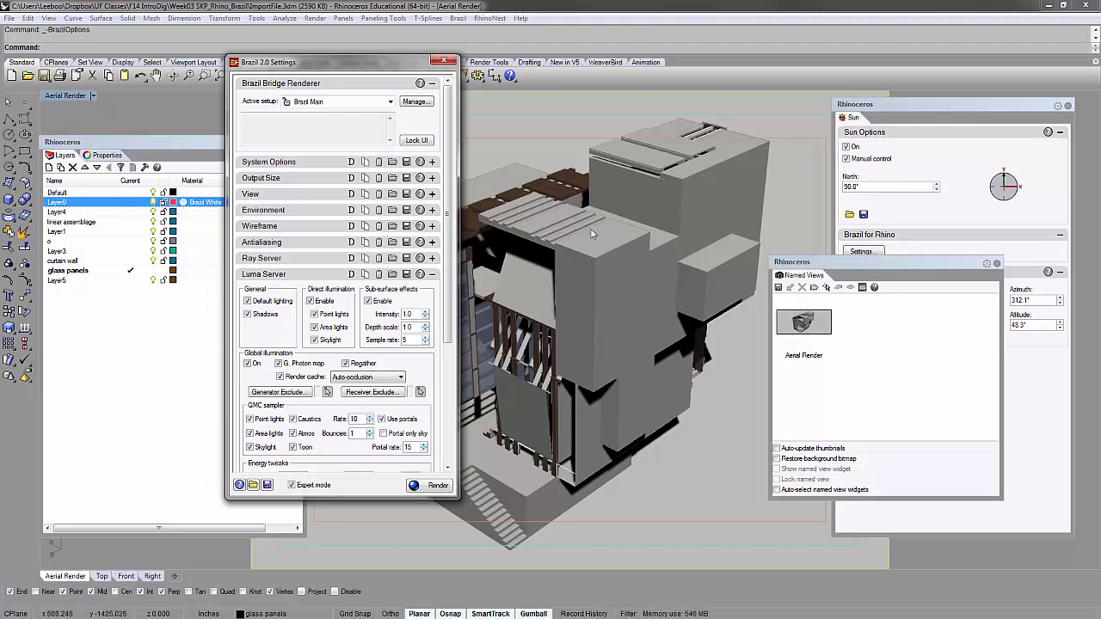
# - Orbit the viewport away from the saved camera and restore the Aerial Render named view, two times over
pyautogui.moveTo(614, 262); pyautogui.dragTo(768, 323, button='right')
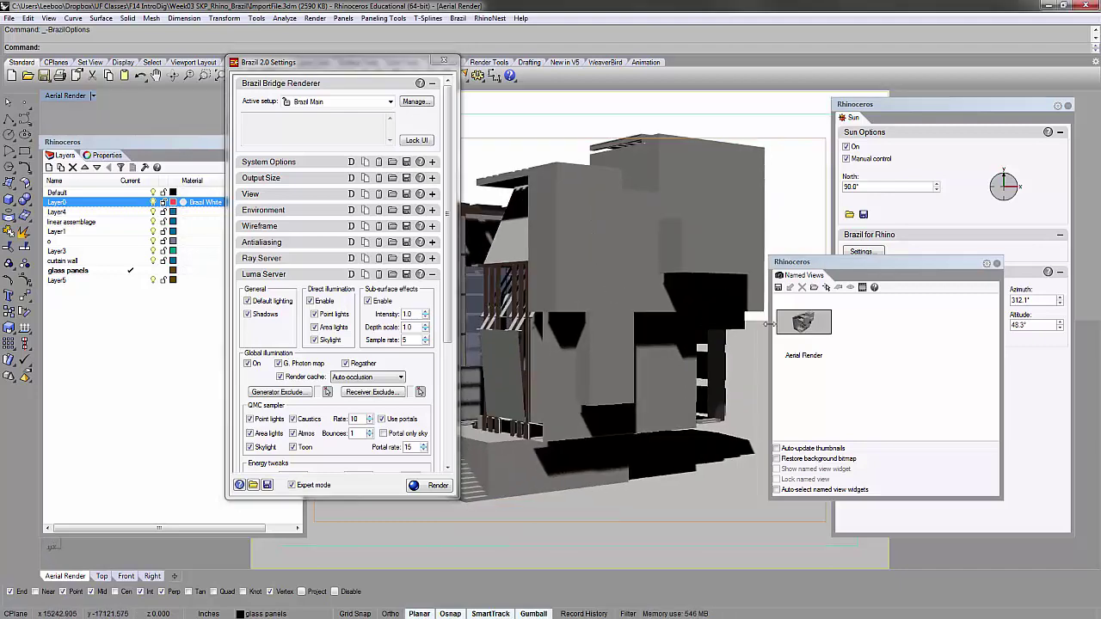
pyautogui.doubleClick(796, 328)
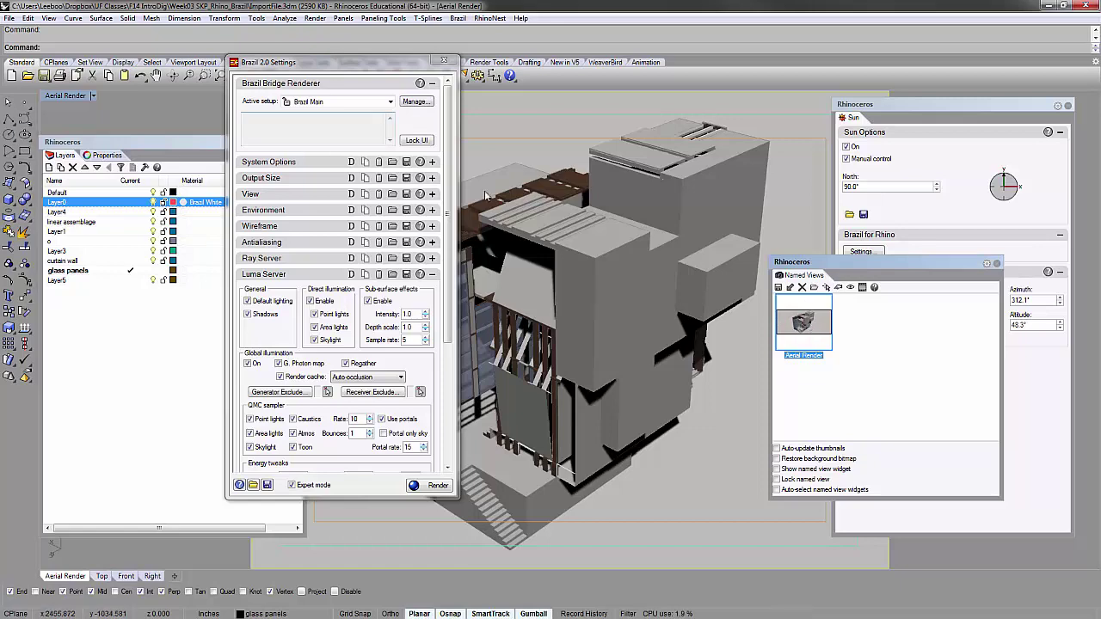
pyautogui.moveTo(681, 320); pyautogui.dragTo(627, 276, button='right')
pyautogui.click(74, 96)
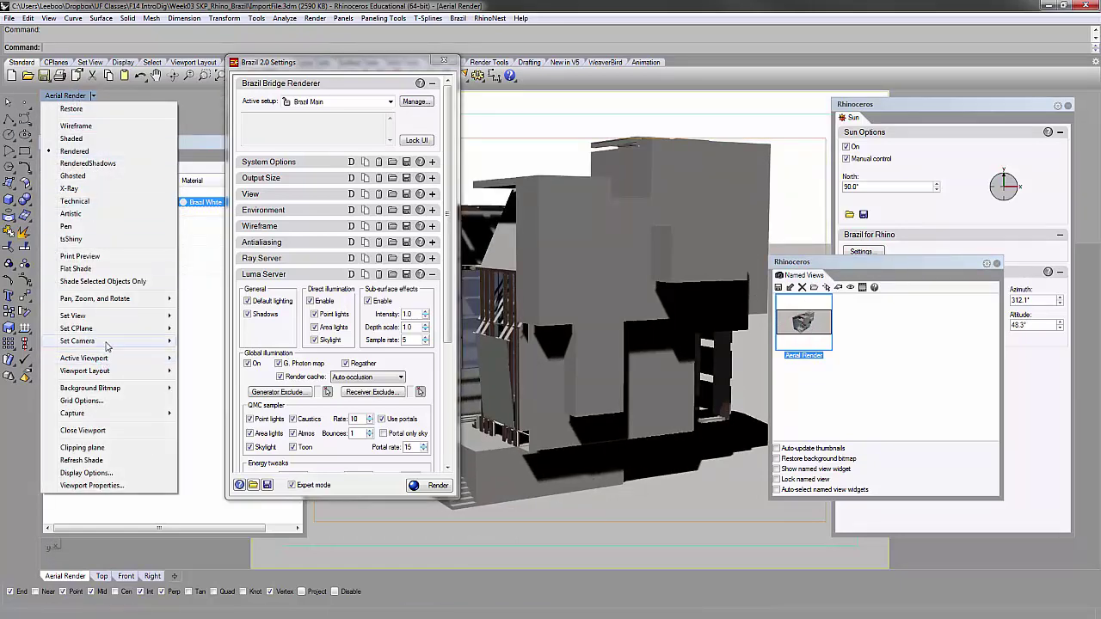
pyautogui.moveTo(104, 315)
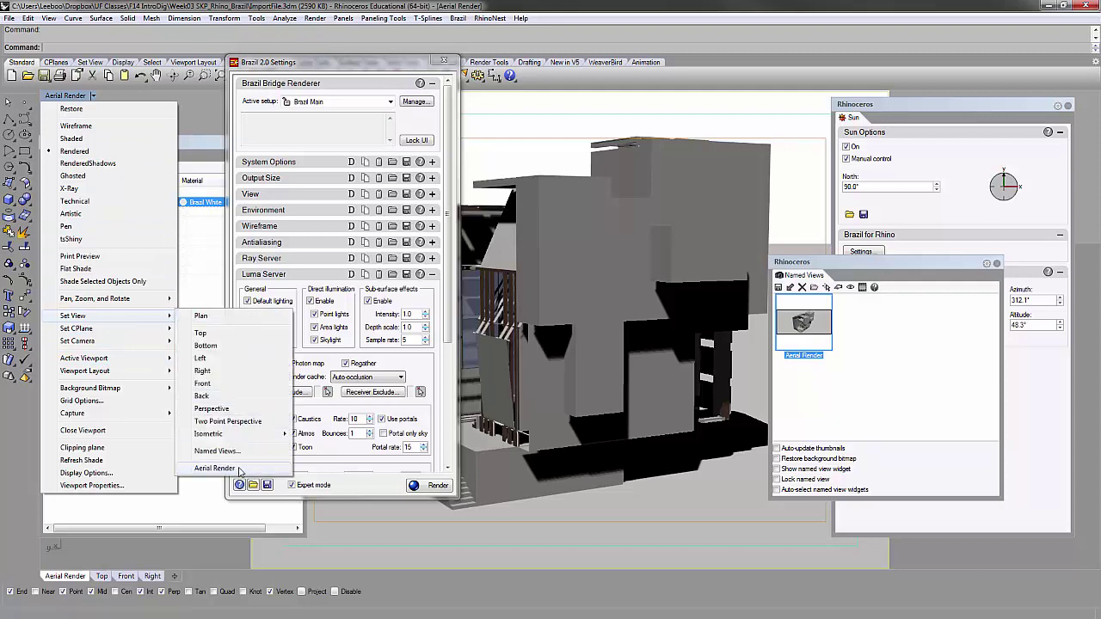
pyautogui.click(241, 469)
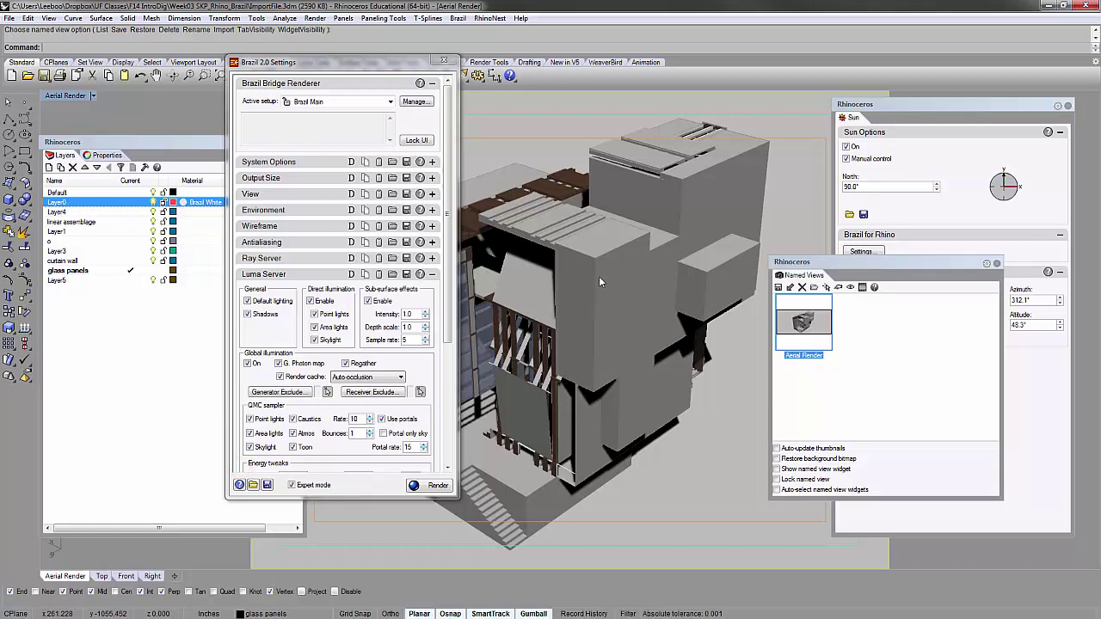
# - Collapse the Luma Server settings, expand Render Pass Control and enable pass control
pyautogui.click(447, 288)
pyautogui.moveTo(446, 284); pyautogui.dragTo(449, 404)
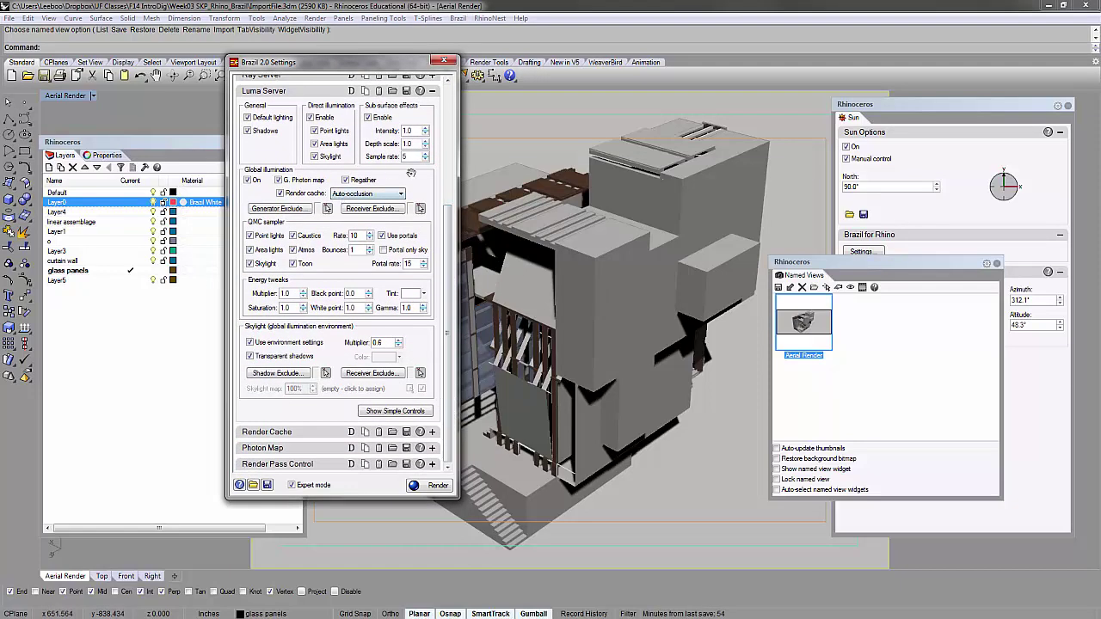
pyautogui.click(430, 92)
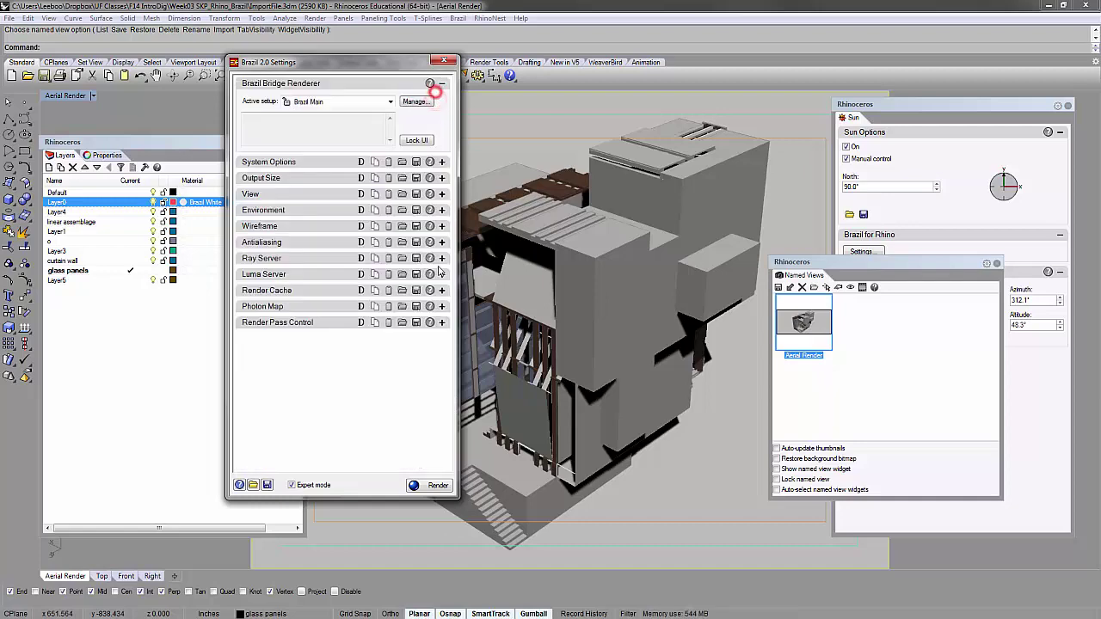
pyautogui.click(301, 322)
pyautogui.click(248, 271)
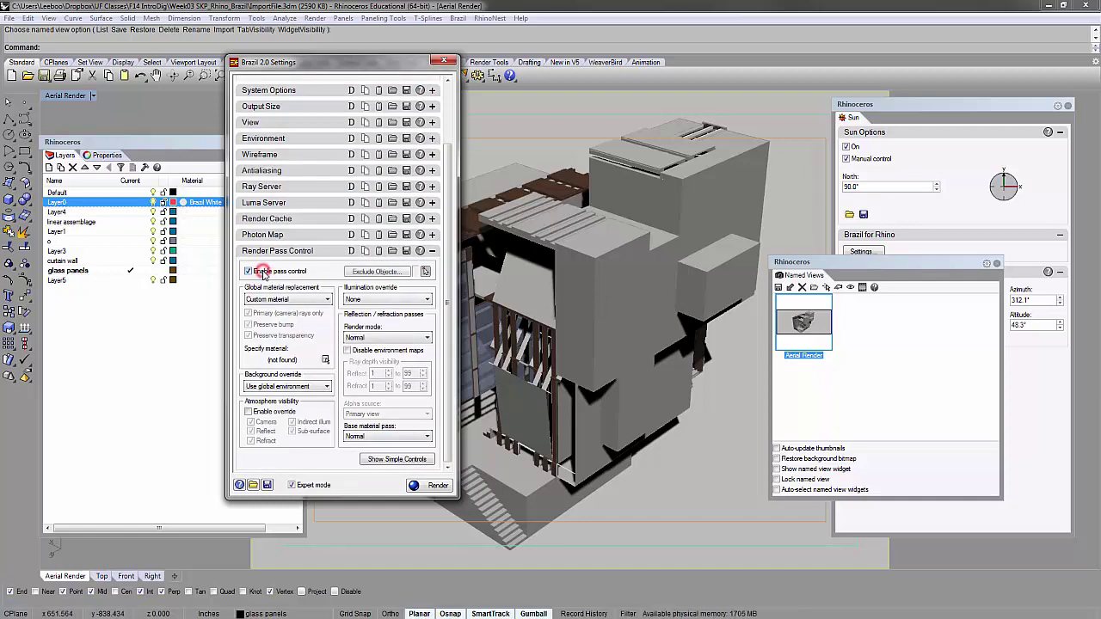
pyautogui.click(283, 362)
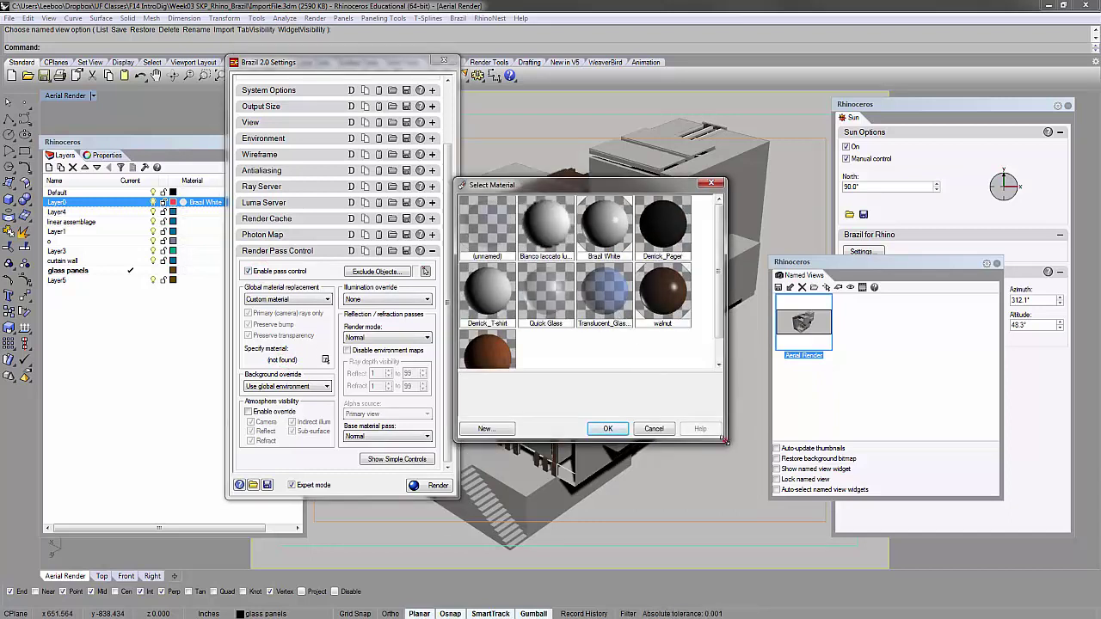
pyautogui.moveTo(724, 439); pyautogui.dragTo(788, 514)
pyautogui.click(720, 504)
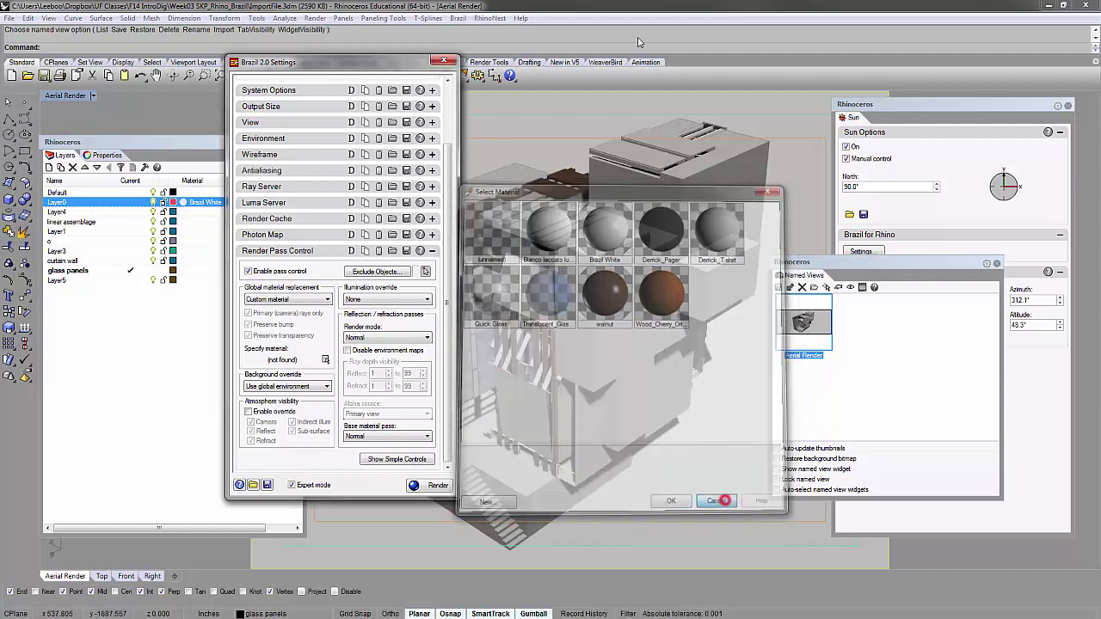
pyautogui.click(489, 19)
pyautogui.moveTo(456, 19)
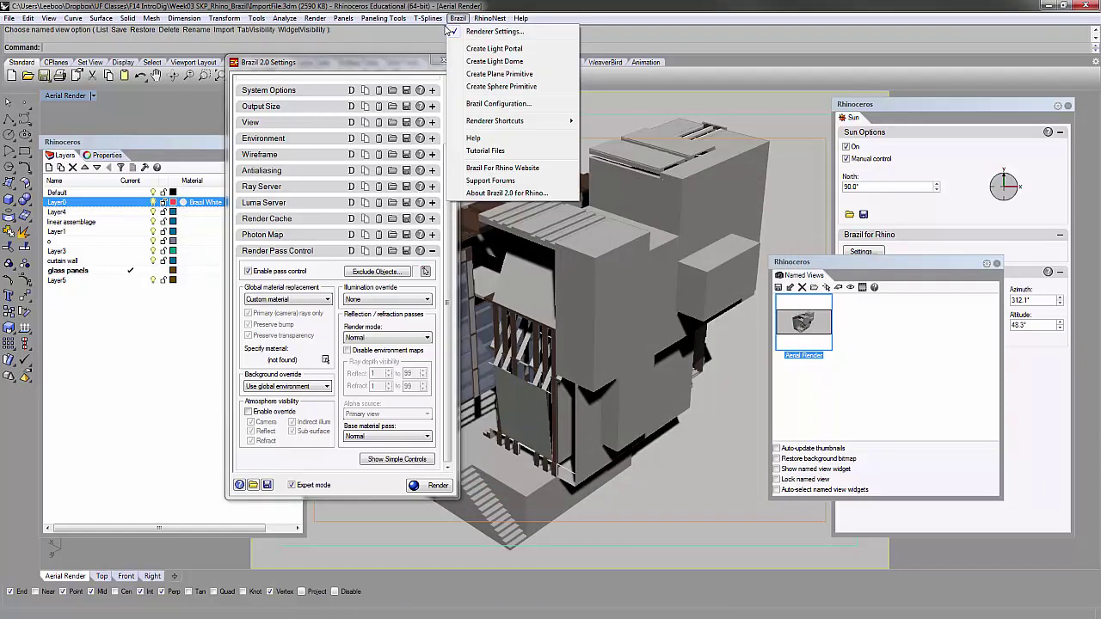
pyautogui.click(427, 2)
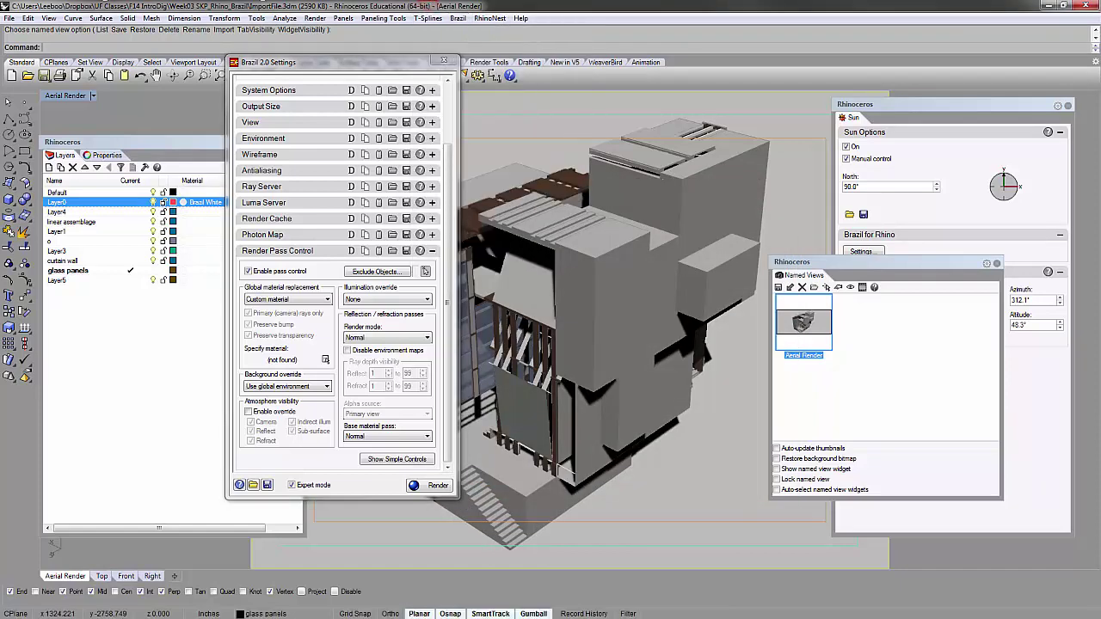
# - Specify Brazil Toon Material 001 as the custom material for the global material replacement in Render Pass Control
pyautogui.click(146, 142)
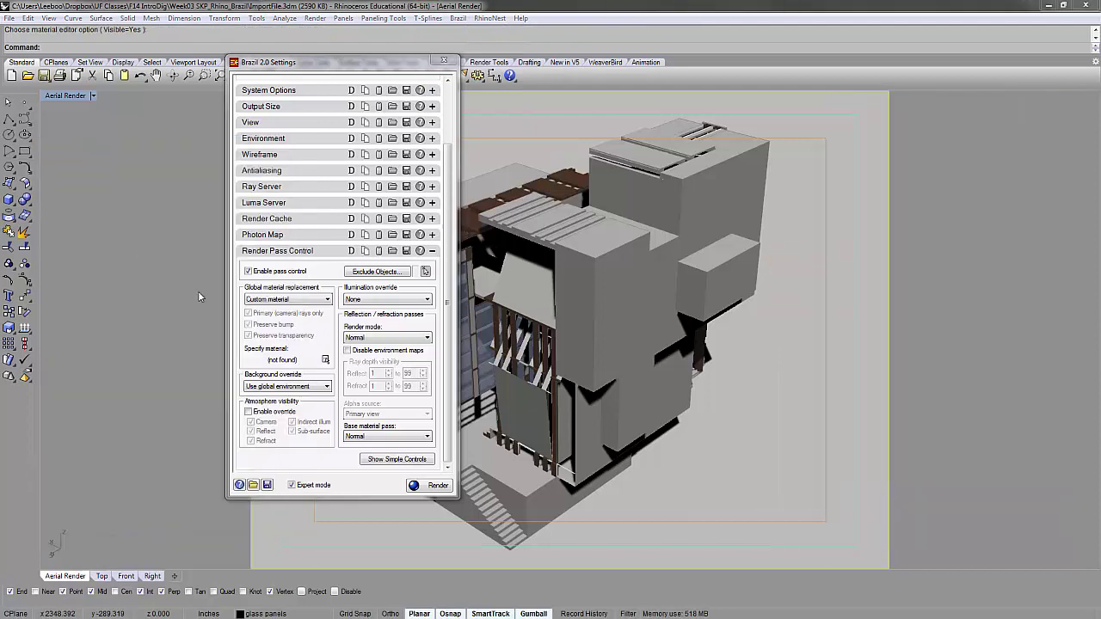
pyautogui.click(446, 315)
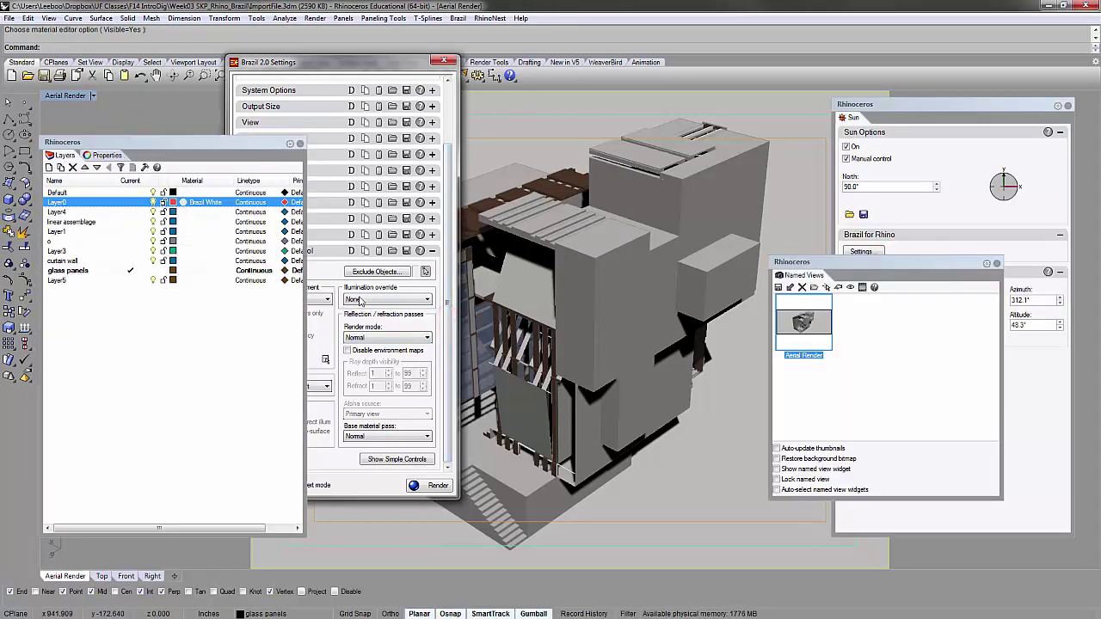
pyautogui.moveTo(349, 64); pyautogui.dragTo(375, 64)
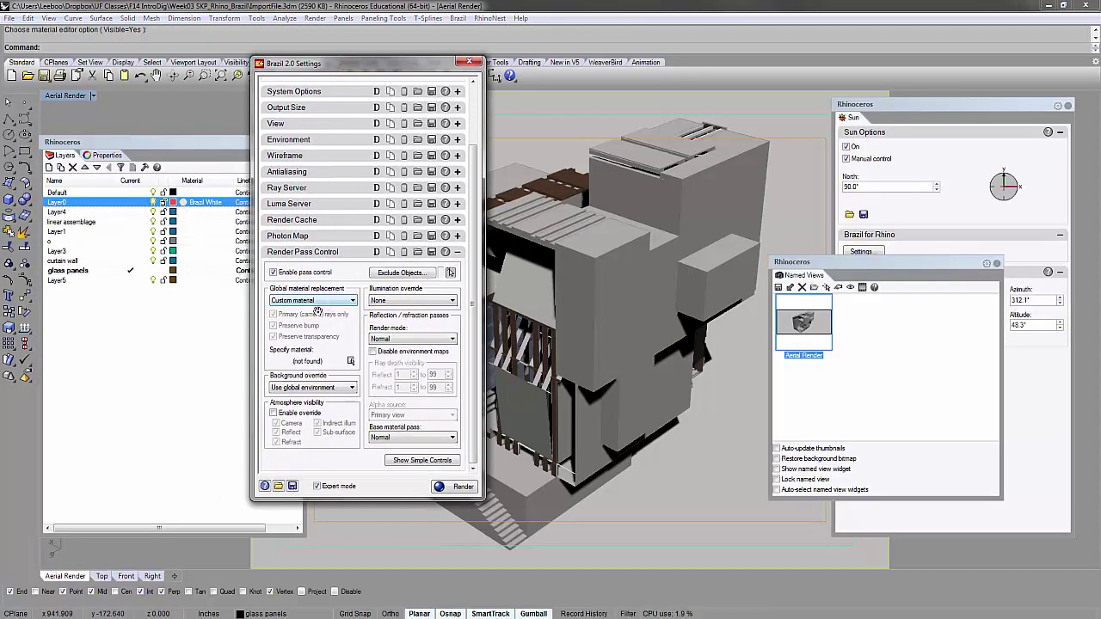
pyautogui.click(299, 359)
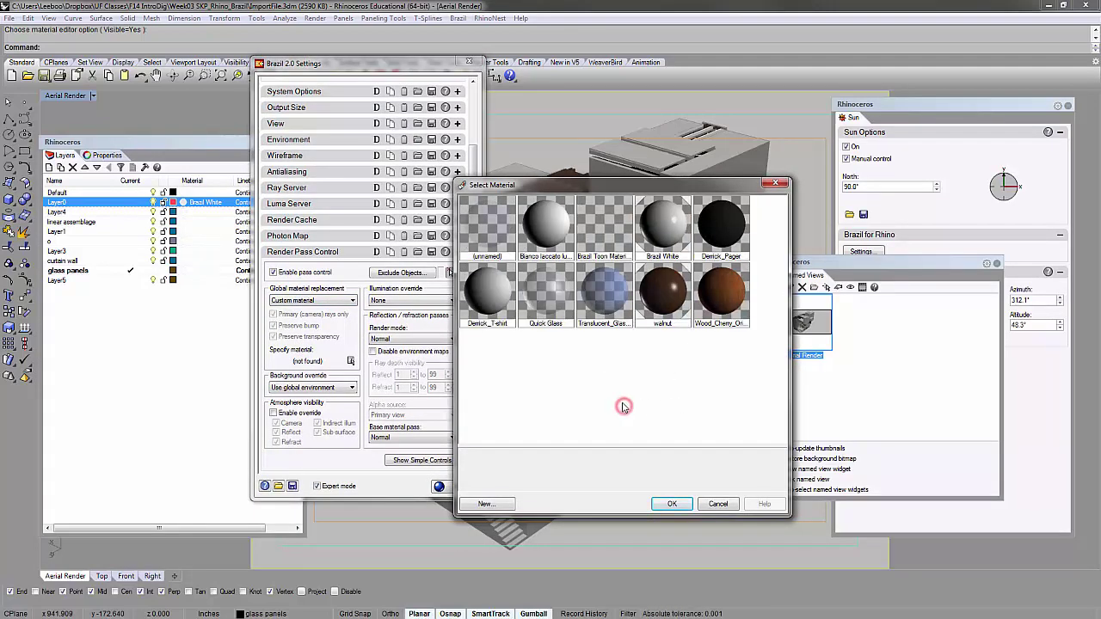
pyautogui.click(588, 221)
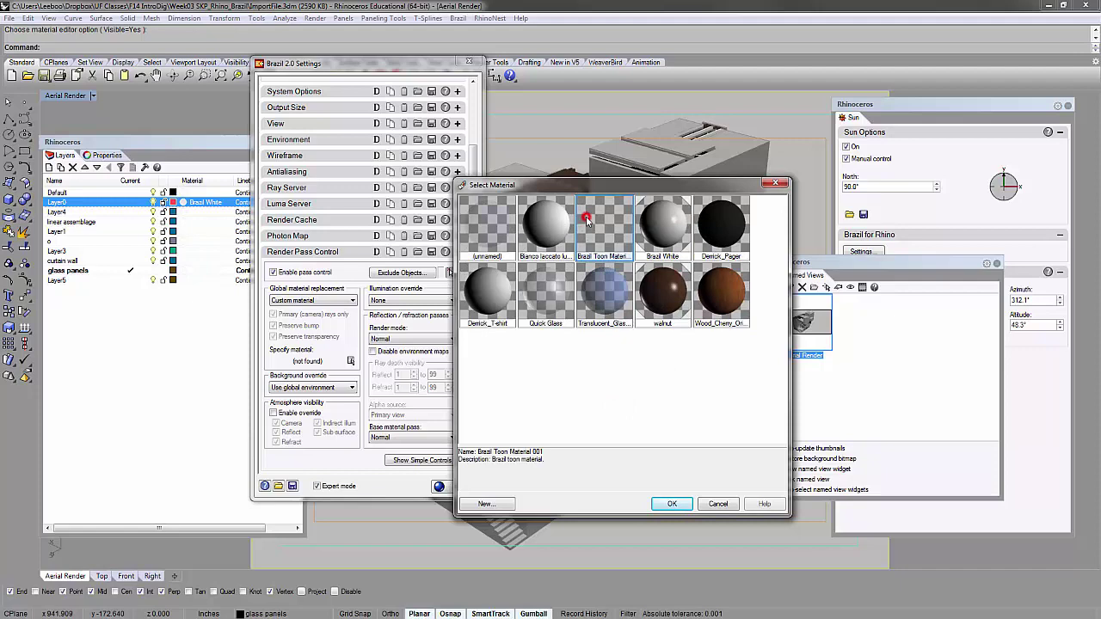
pyautogui.click(671, 503)
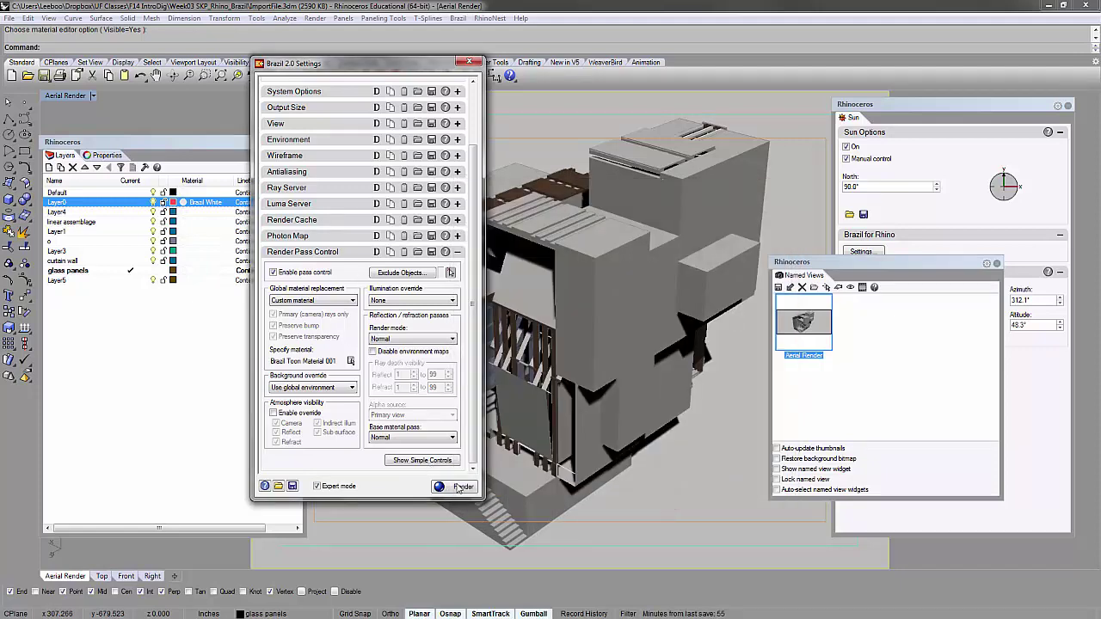
# - Render the aerial view with the toon material override, save the line image as PNG file 001L and close the render window
pyautogui.click(460, 487)
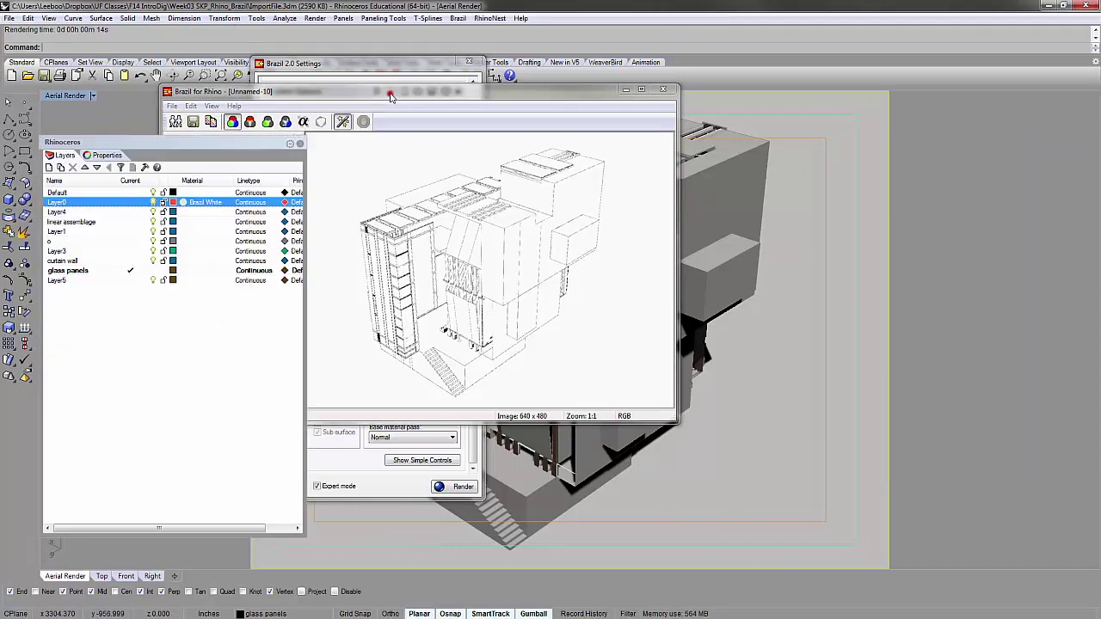
pyautogui.moveTo(389, 94); pyautogui.dragTo(449, 116)
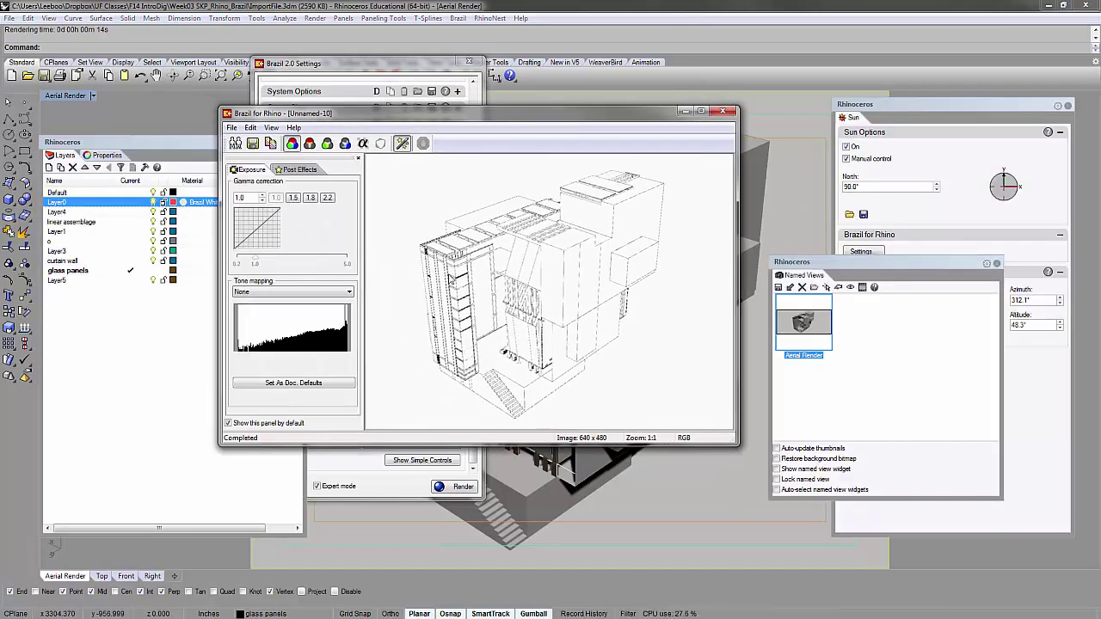
pyautogui.click(246, 146)
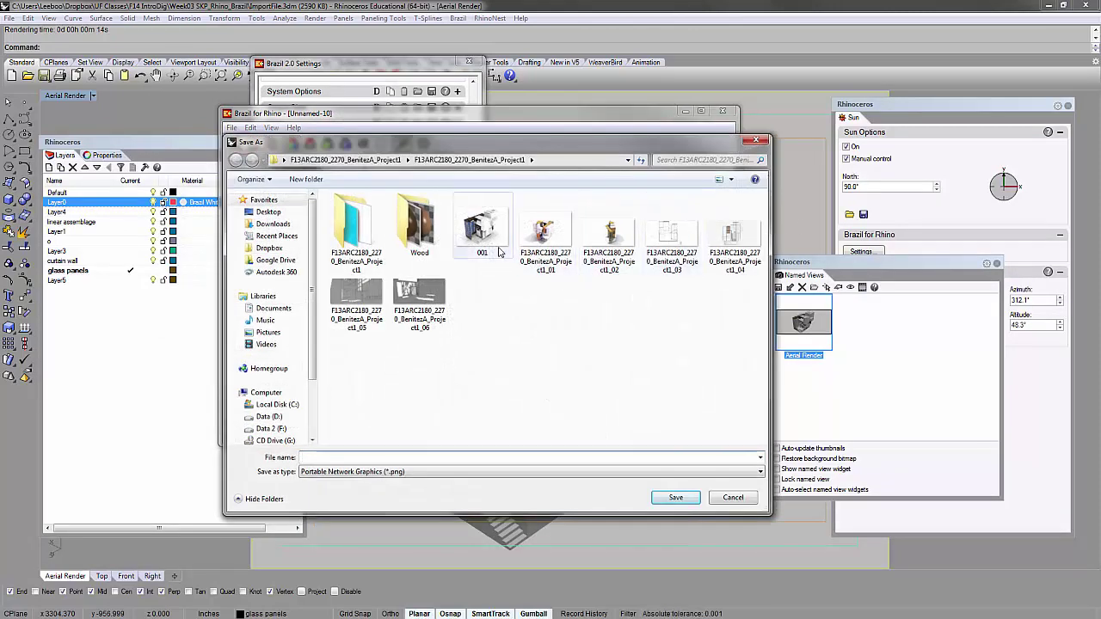
pyautogui.click(482, 228)
pyautogui.click(415, 456)
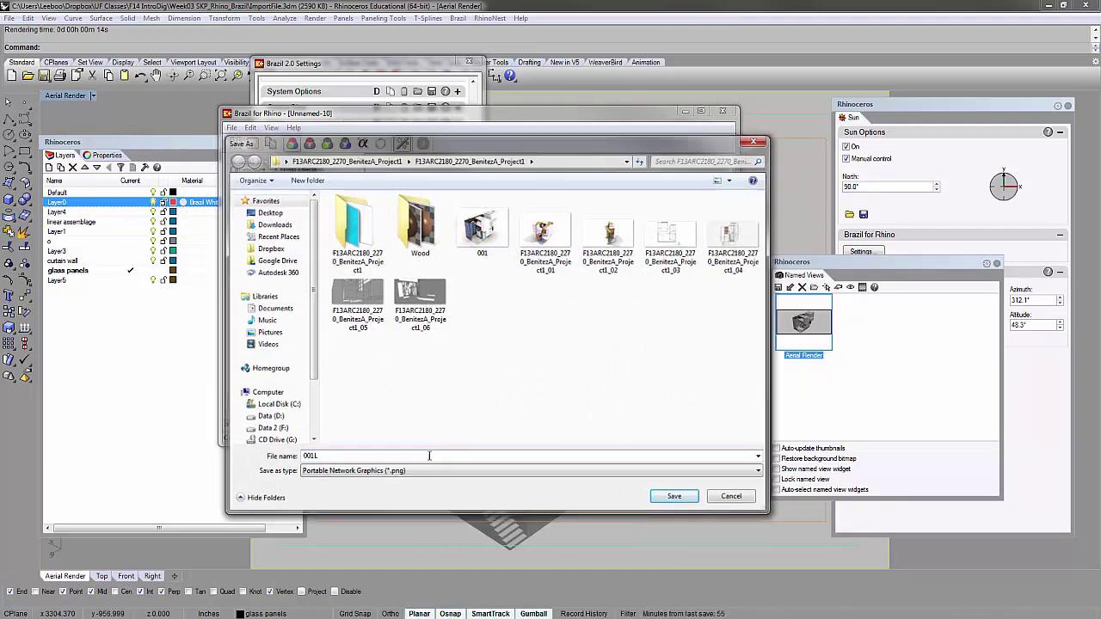
pyautogui.press('Return')
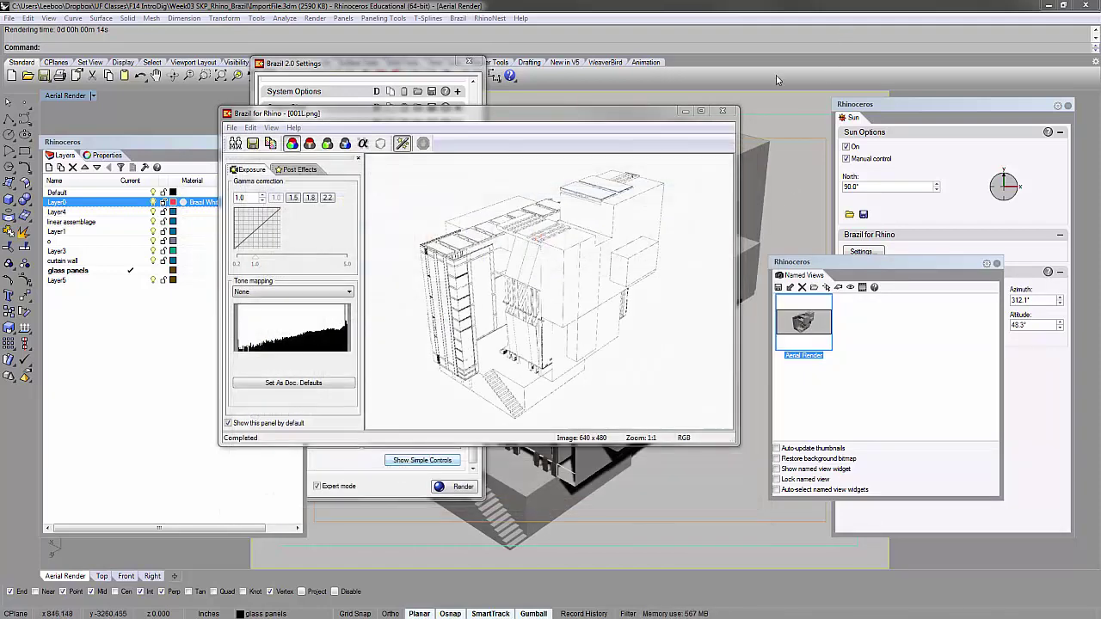
pyautogui.click(723, 111)
# - Switch from Rhinoceros to the File Explorer window with the project's Wood folder, in front of Photoshop
pyautogui.hotkey('alt', 'Tab')
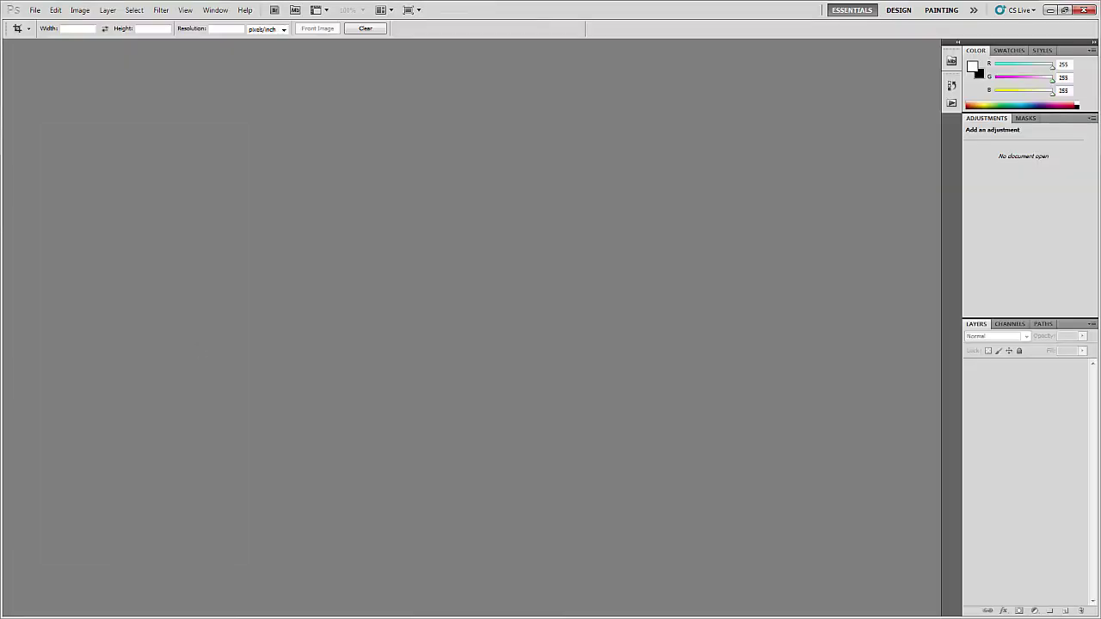
pyautogui.hotkey('alt', 'Tab')
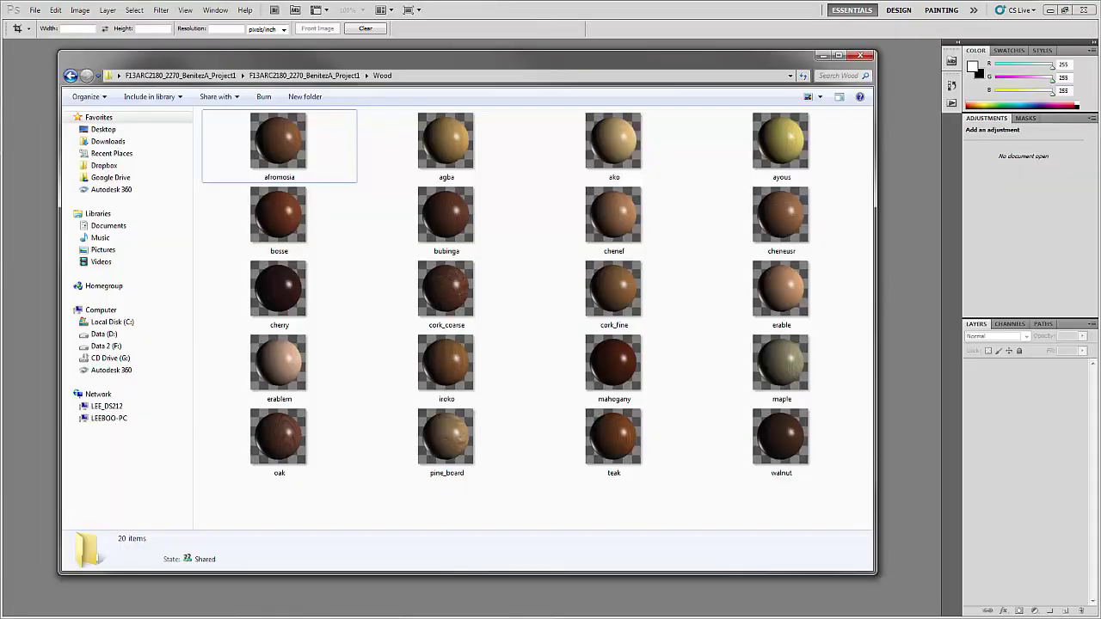
pyautogui.press('super+Down')
pyautogui.hotkey('alt', 'Tab')
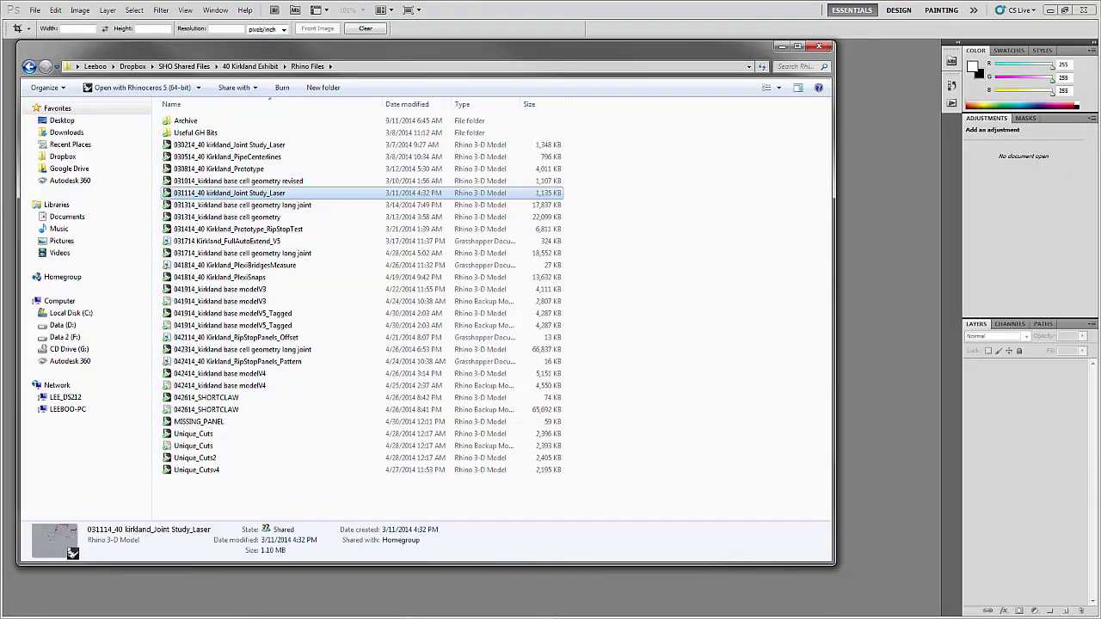
pyautogui.hotkey('alt', 'Tab')
pyautogui.hotkey('alt', 'Tab')
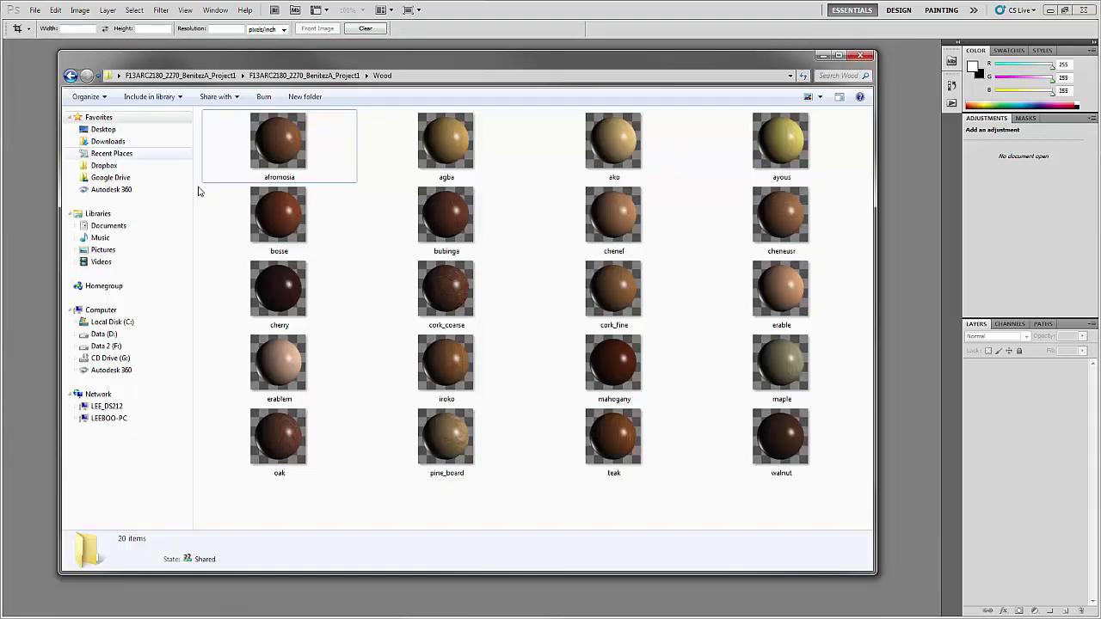
# - Bring the line image 001L.png and the sunlit render 001.png into Photoshop as separate documents
pyautogui.click(320, 79)
pyautogui.hotkey('alt', 'Tab')
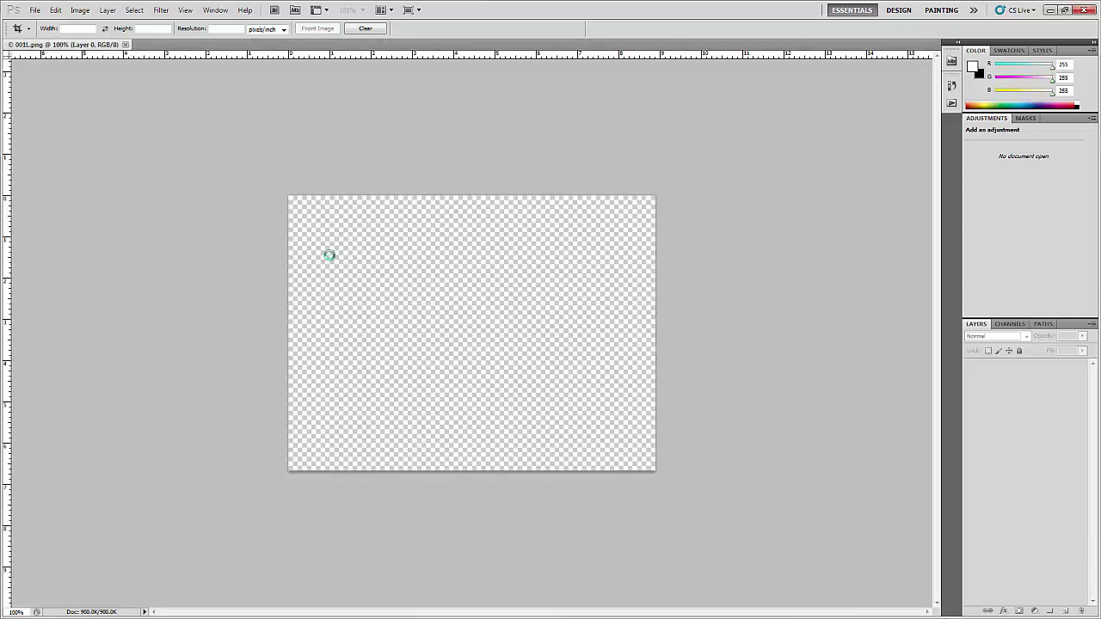
pyautogui.click(100, 44)
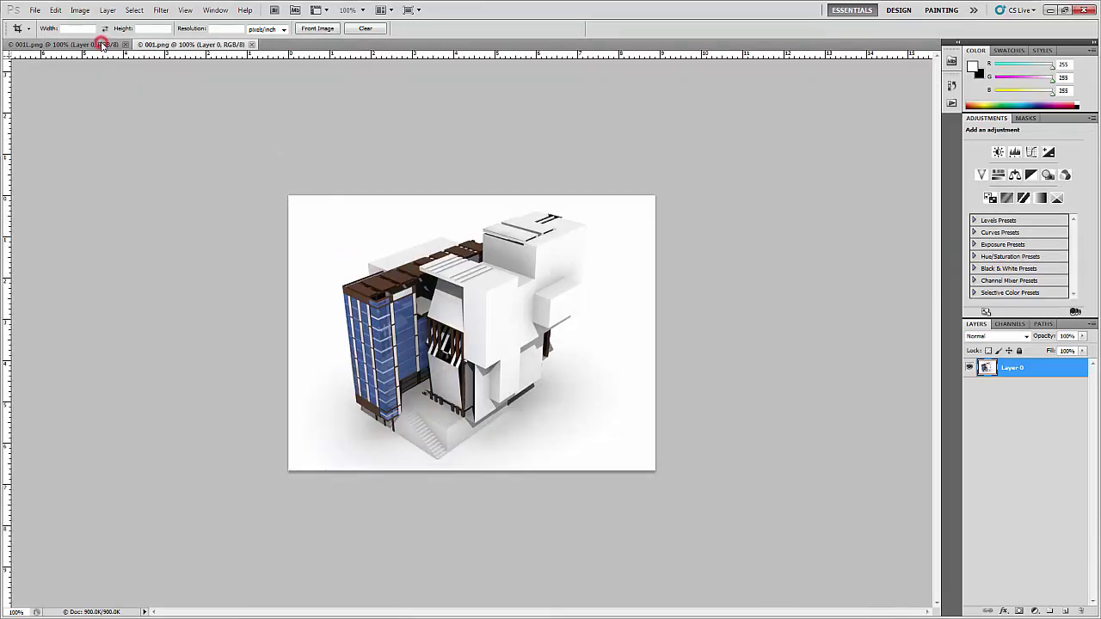
pyautogui.click(183, 45)
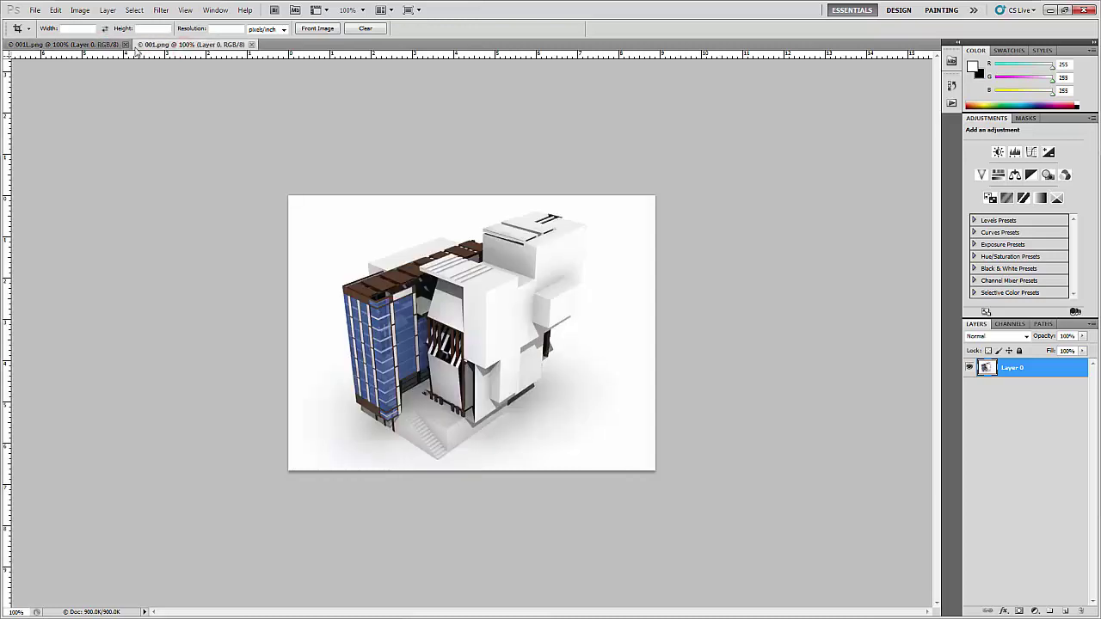
# - Select the entire 001L.png line image and move it onto 001.png as a new layer aligned over the sunlit render
pyautogui.click(96, 44)
pyautogui.hotkey('ctrl', 'a')
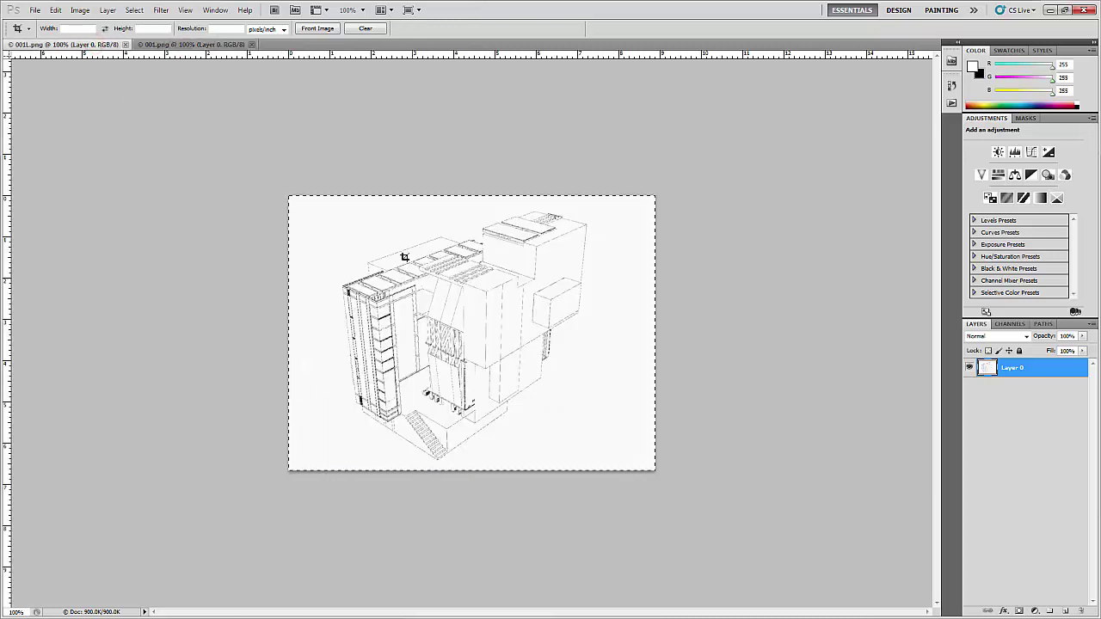
pyautogui.press('v')
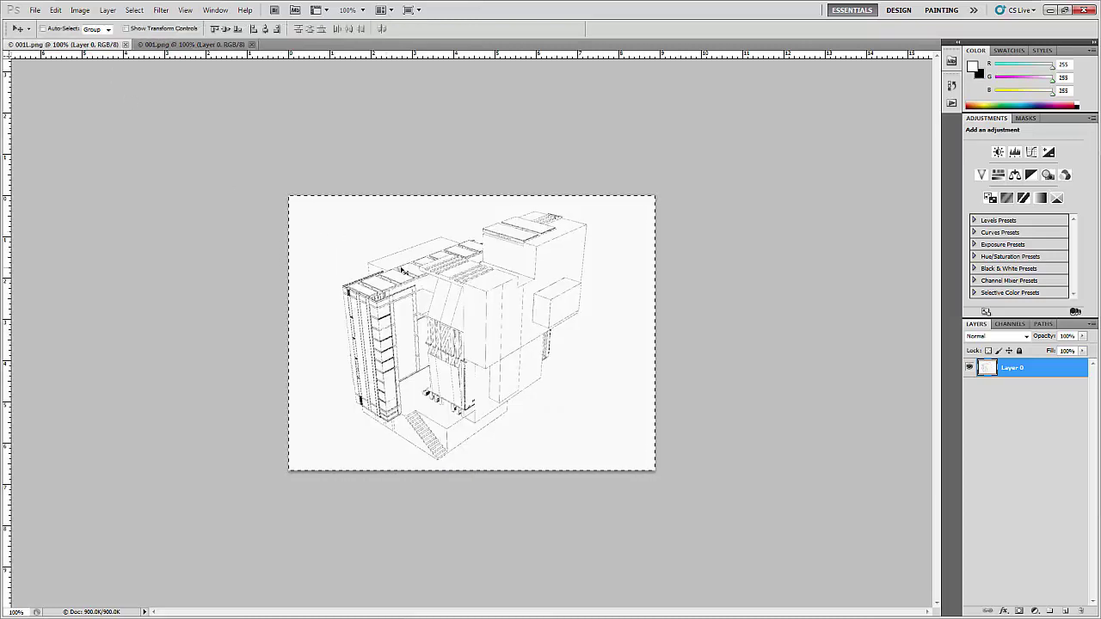
pyautogui.moveTo(348, 247)
pyautogui.mouseDown()
pyautogui.moveTo(227, 96)
pyautogui.moveTo(202, 45)
pyautogui.moveTo(430, 263)
pyautogui.mouseUp()
pyautogui.moveTo(516, 318); pyautogui.dragTo(435, 310)
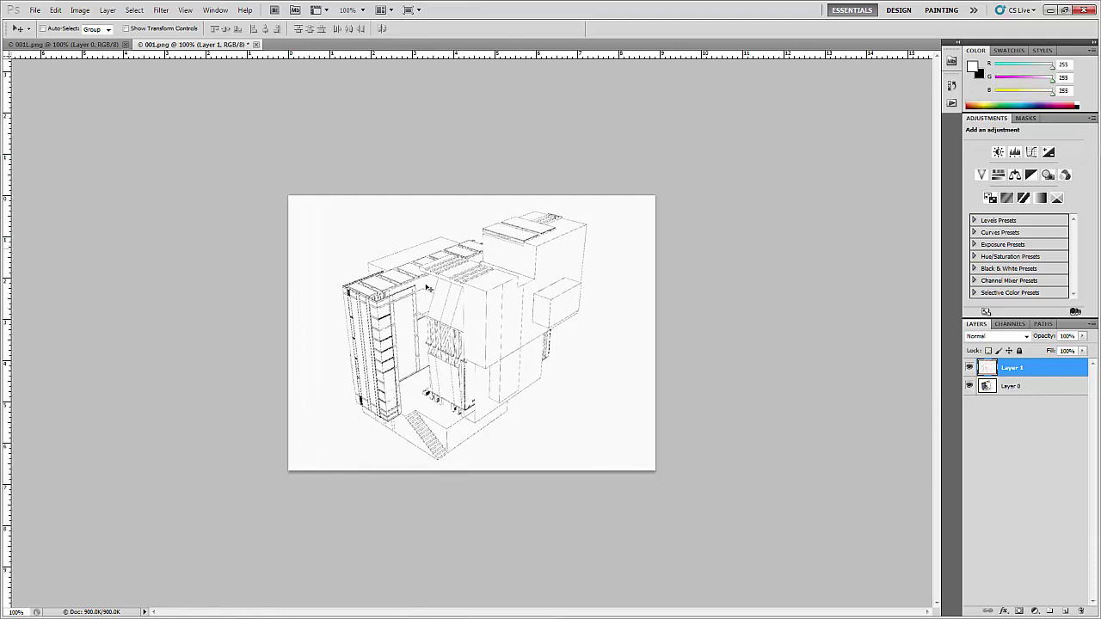
# - Set the line image layer's blend mode to Multiply so it overlays the sunlit render
pyautogui.click(1082, 336)
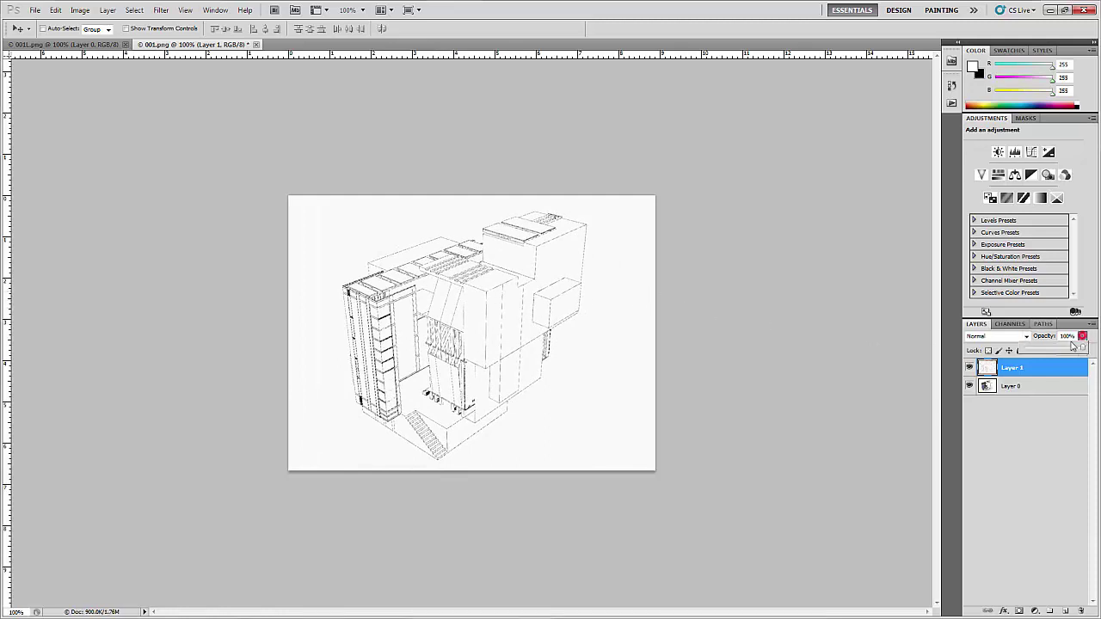
pyautogui.moveTo(1081, 354)
pyautogui.mouseDown()
pyautogui.moveTo(1060, 353)
pyautogui.moveTo(1085, 353)
pyautogui.mouseUp()
pyautogui.click(1053, 434)
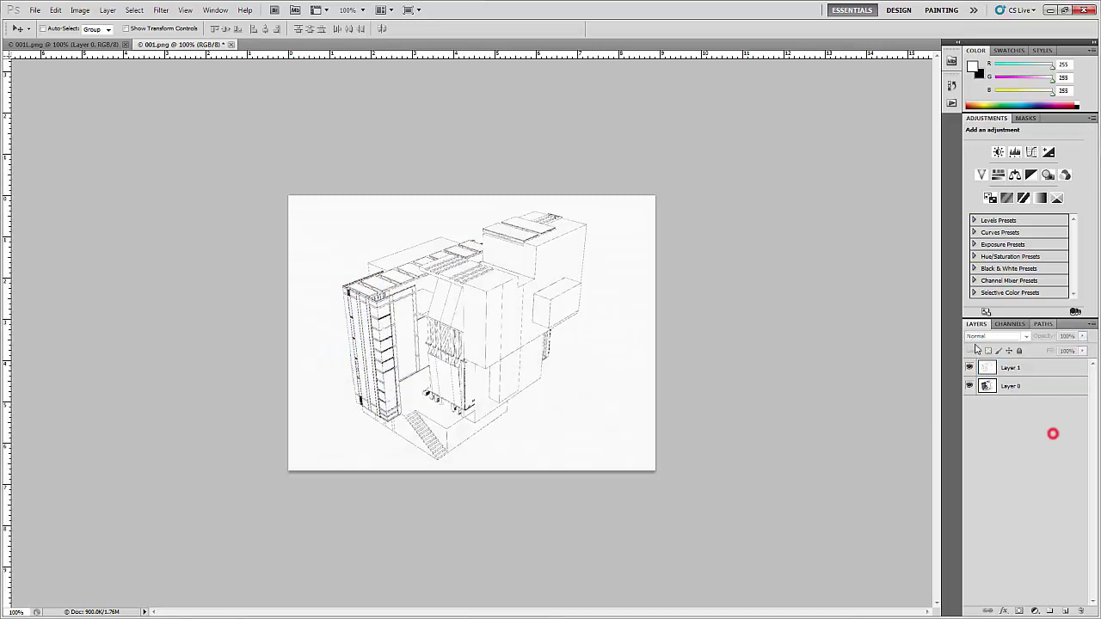
pyautogui.click(1050, 369)
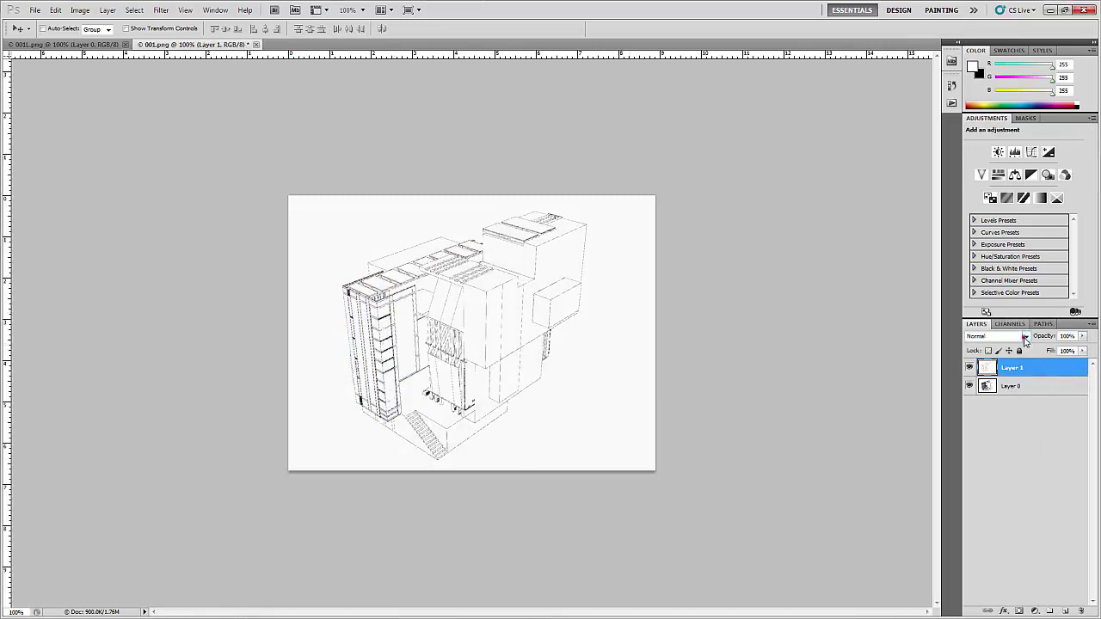
pyautogui.click(1002, 337)
pyautogui.click(998, 83)
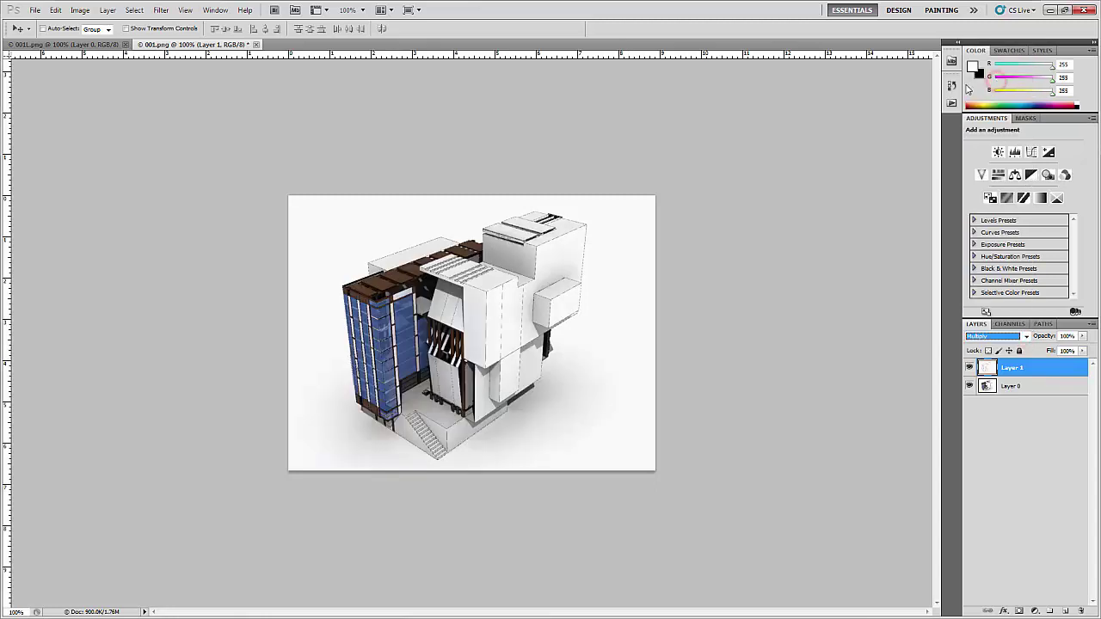
# - Try a lower opacity on the line image layer and restore it to 100%
pyautogui.click(878, 404)
pyautogui.hotkey('ctrl', '+')
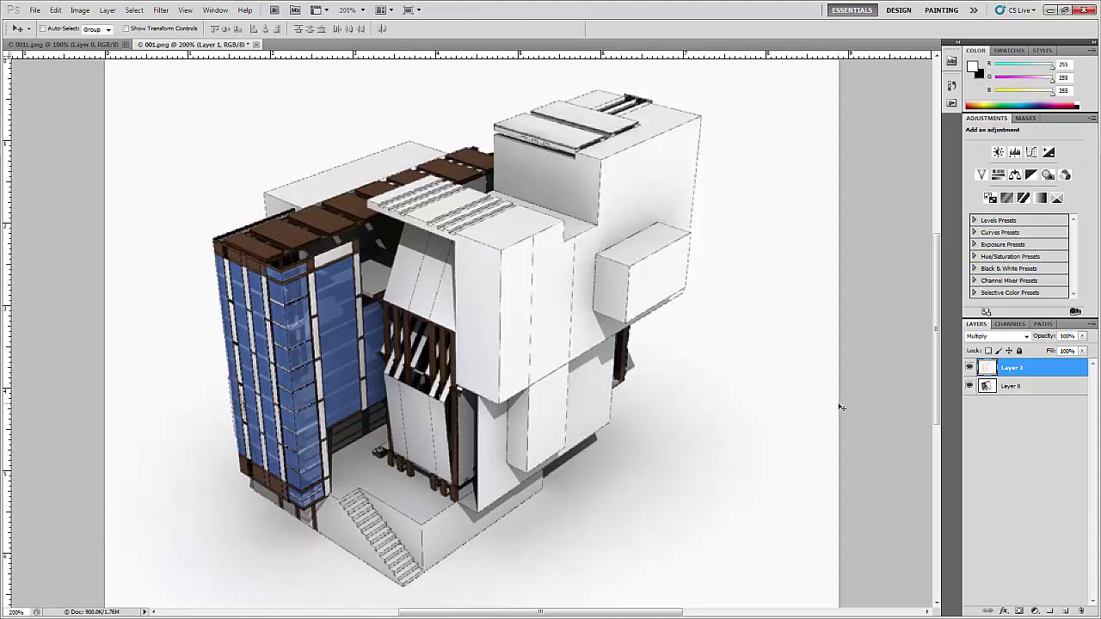
pyautogui.hotkey('ctrl', '-')
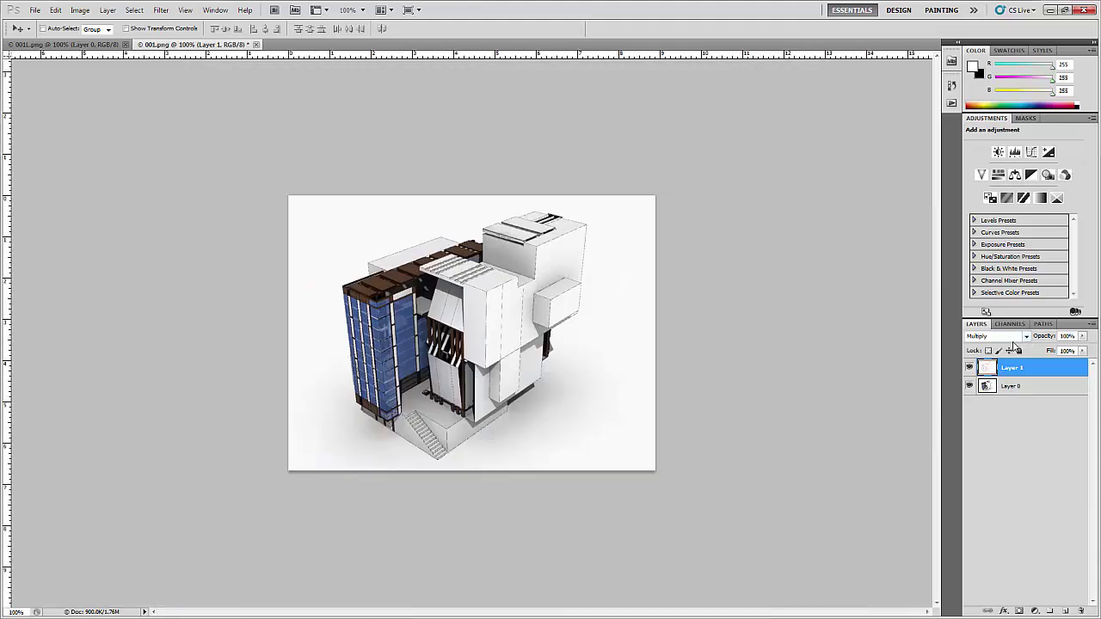
pyautogui.hotkey('ctrl', '+')
pyautogui.click(1082, 336)
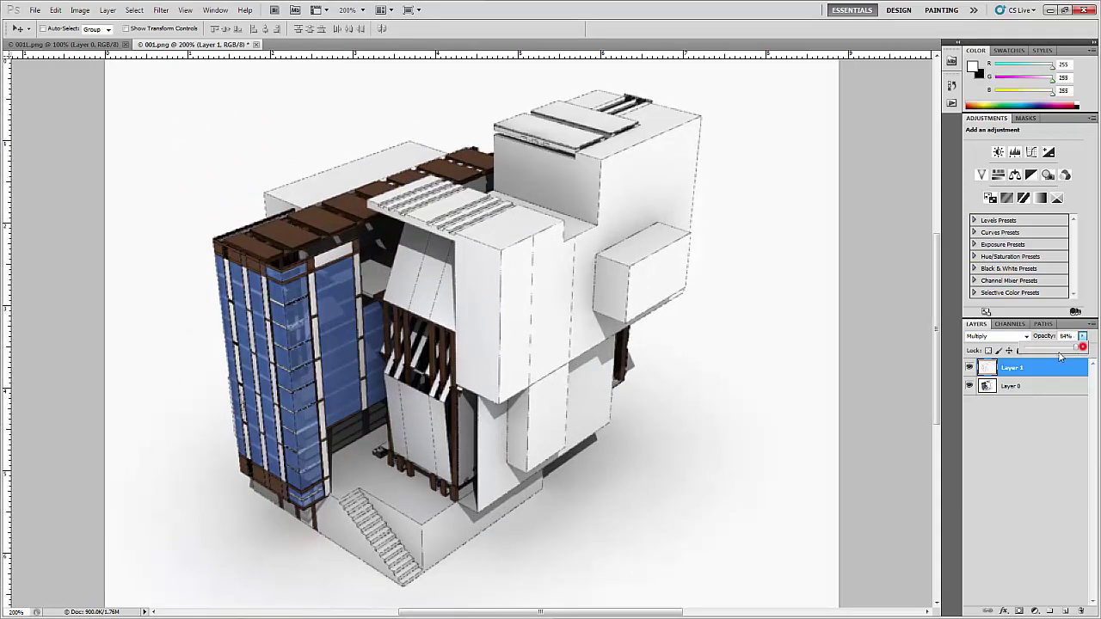
pyautogui.moveTo(1082, 348)
pyautogui.mouseDown()
pyautogui.moveTo(1040, 365)
pyautogui.moveTo(1082, 356)
pyautogui.mouseUp()
pyautogui.click(665, 373)
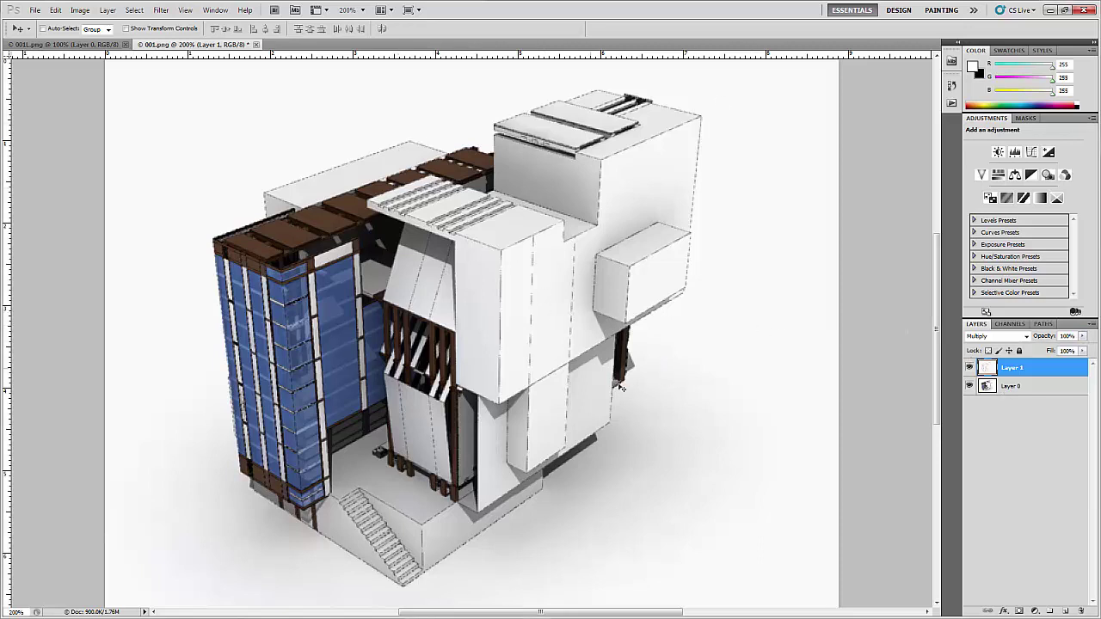
pyautogui.click(688, 400)
pyautogui.hotkey('ctrl', '-')
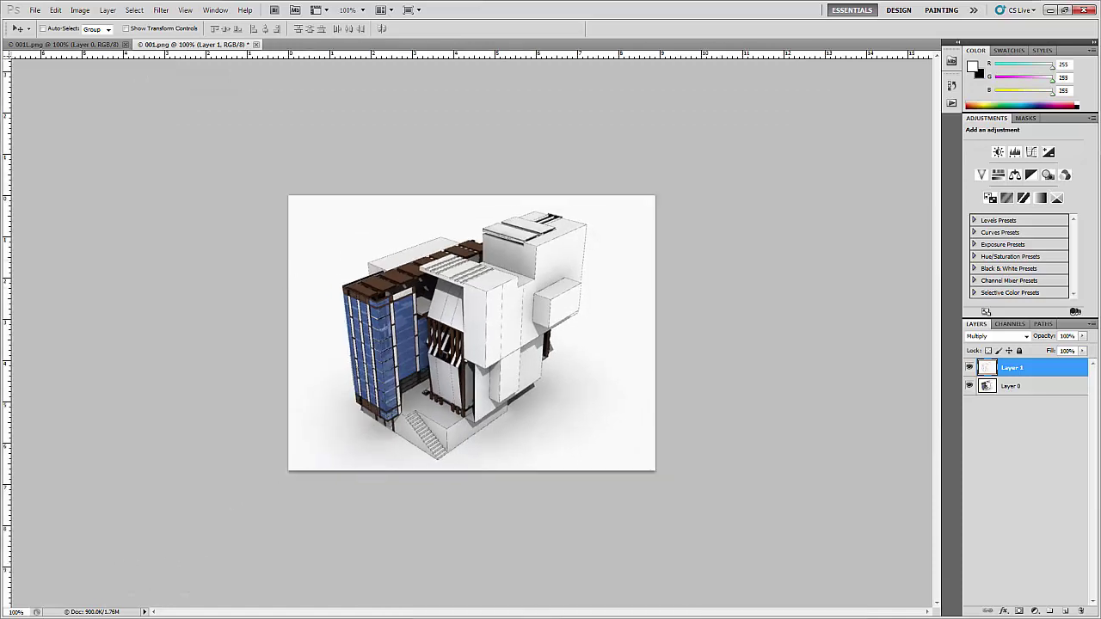
# - Switch to Rhinoceros and close the Brazil 2.0 Settings window
pyautogui.hotkey('alt', 'Tab')
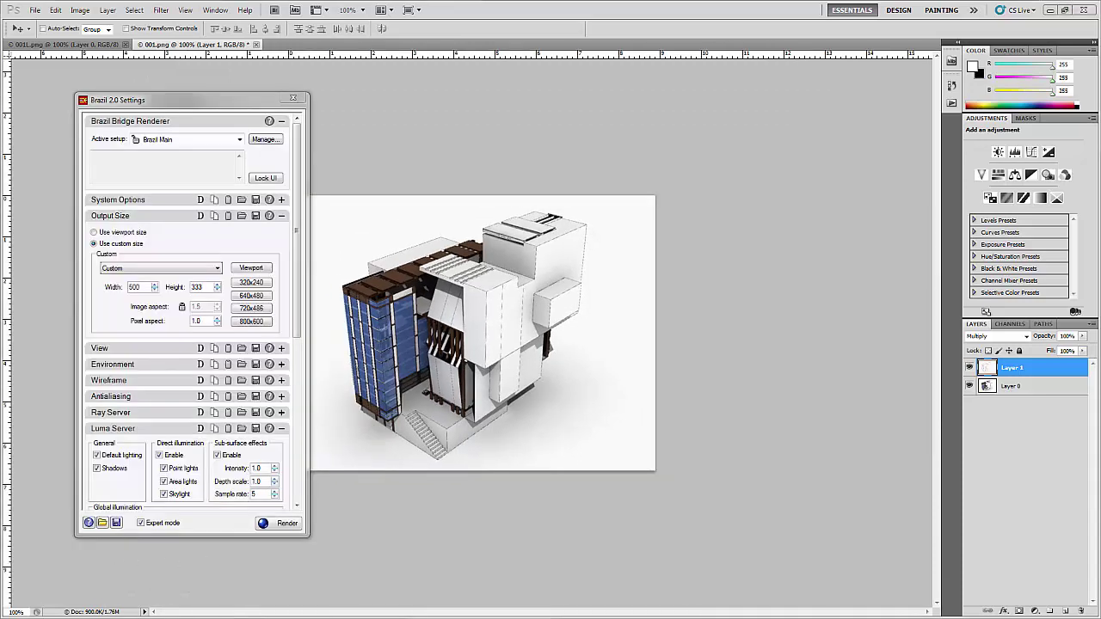
pyautogui.hotkey('alt', 'Tab')
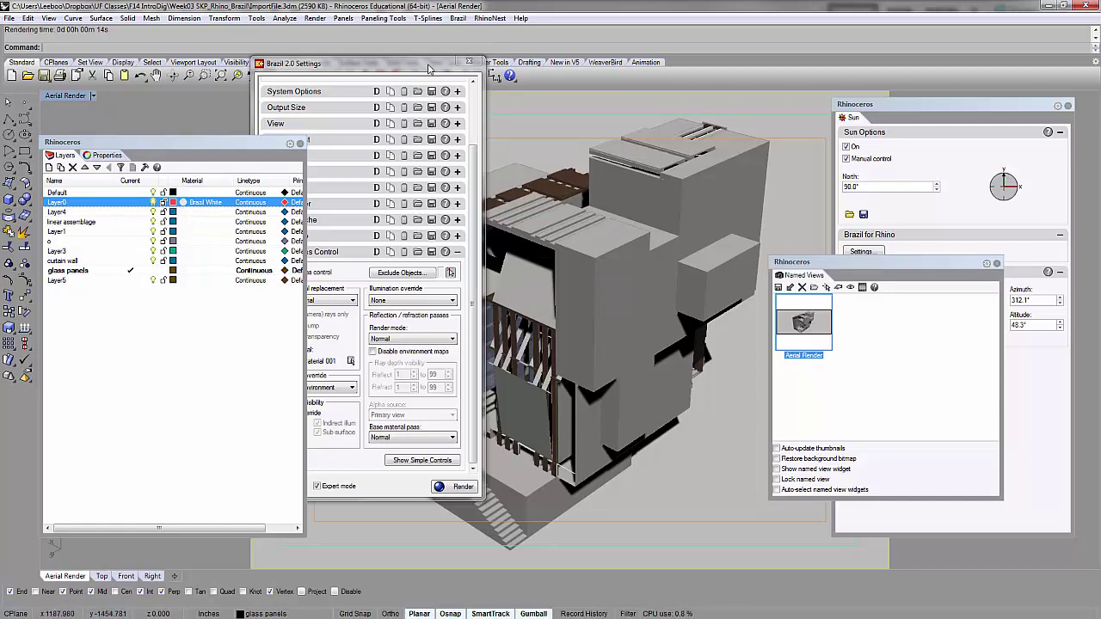
pyautogui.moveTo(430, 66); pyautogui.dragTo(535, 111)
pyautogui.click(578, 107)
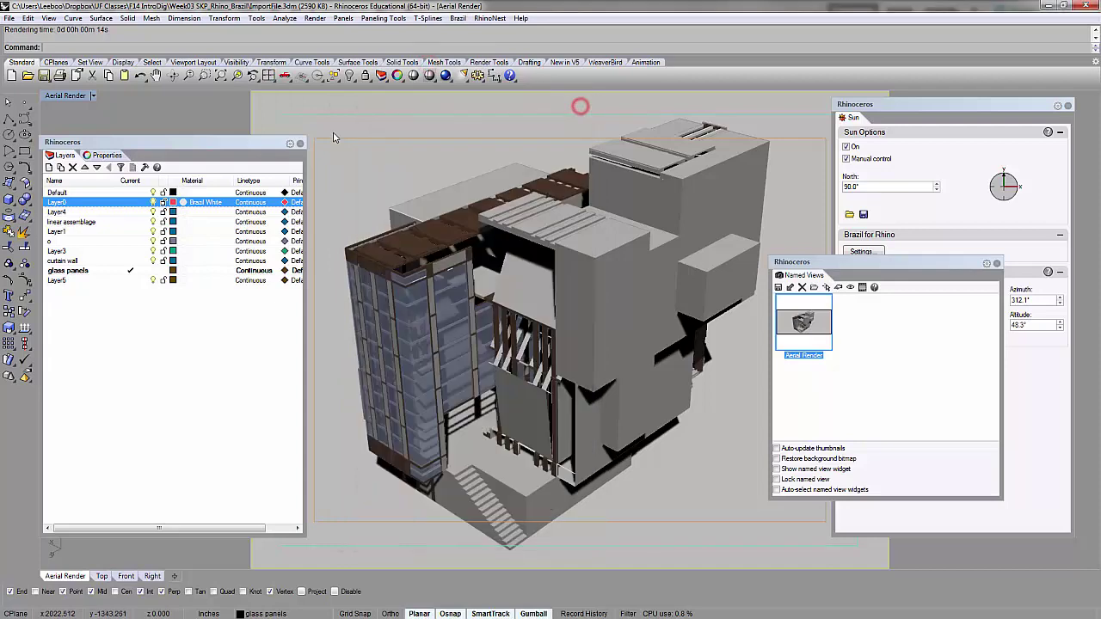
# - Examine the first two finished reference renders of the project in Photo Gallery and return to the first one
pyautogui.click(336, 126)
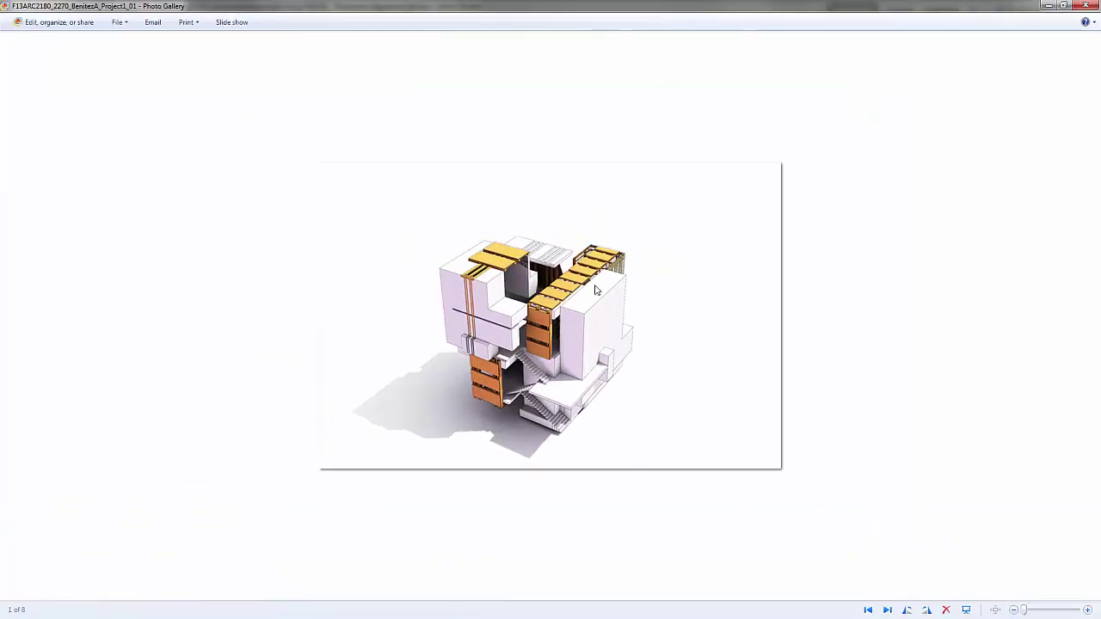
pyautogui.press('Right')
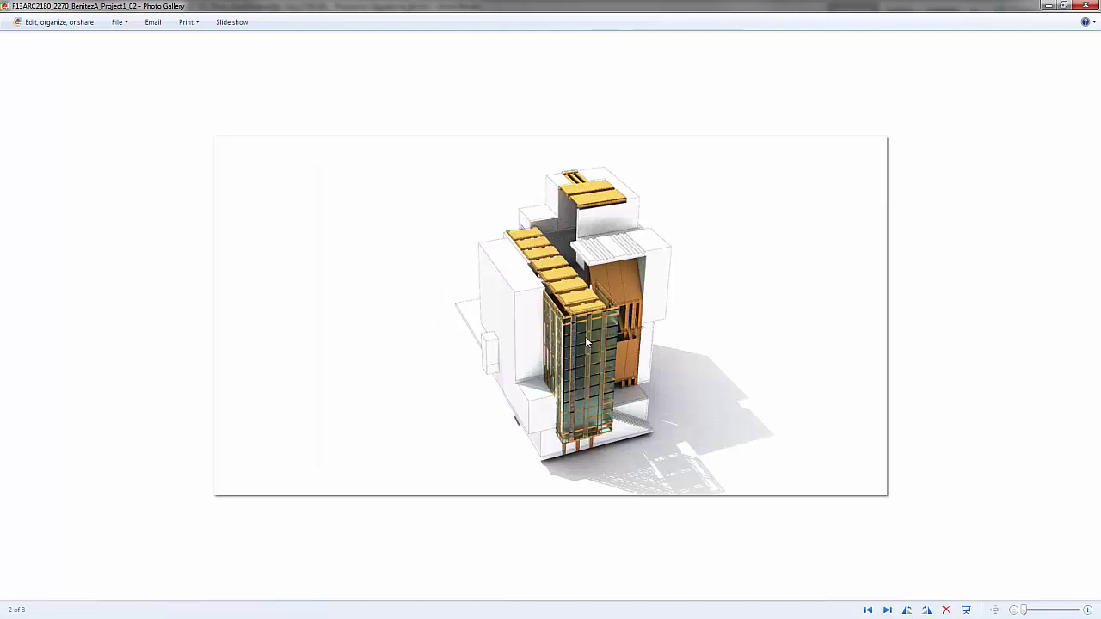
pyautogui.press('Left')
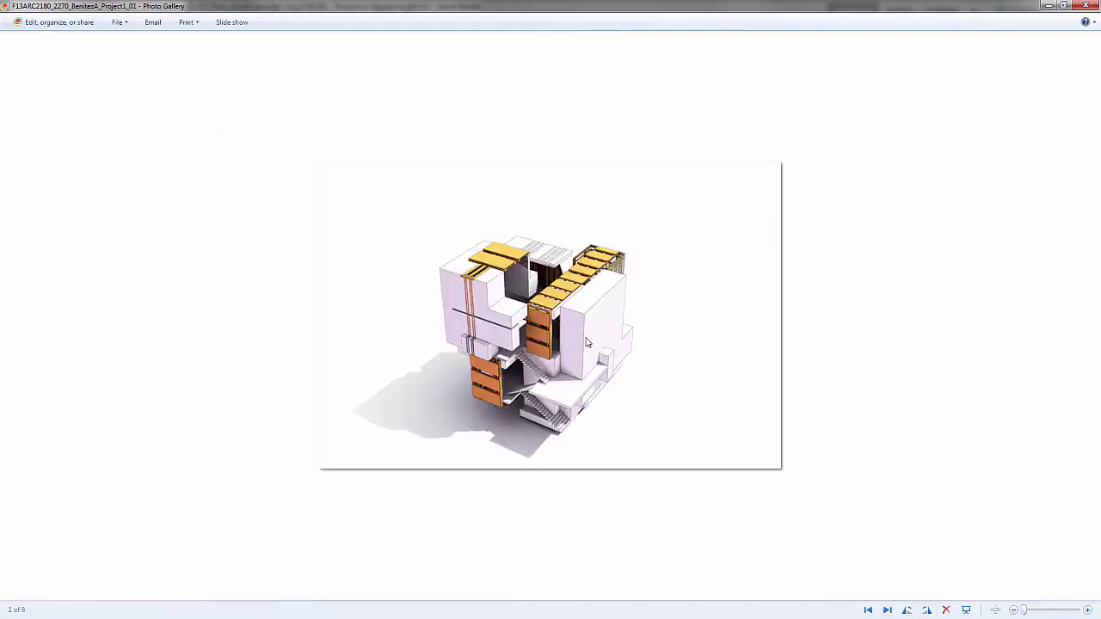